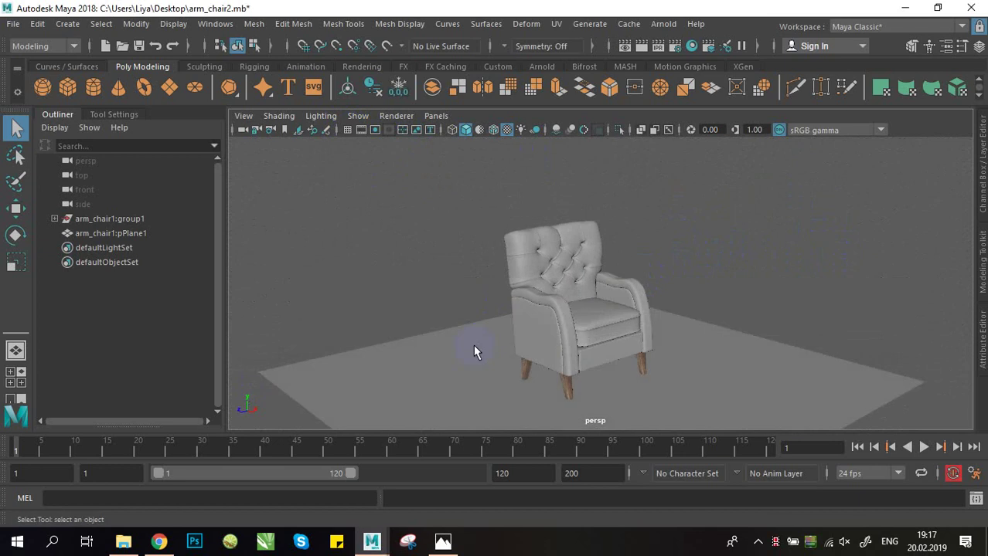
- Show the viewport grid and the Poly Count heads-up display, and hide both again
{"action": "left_click", "coordinate": [347, 131]}
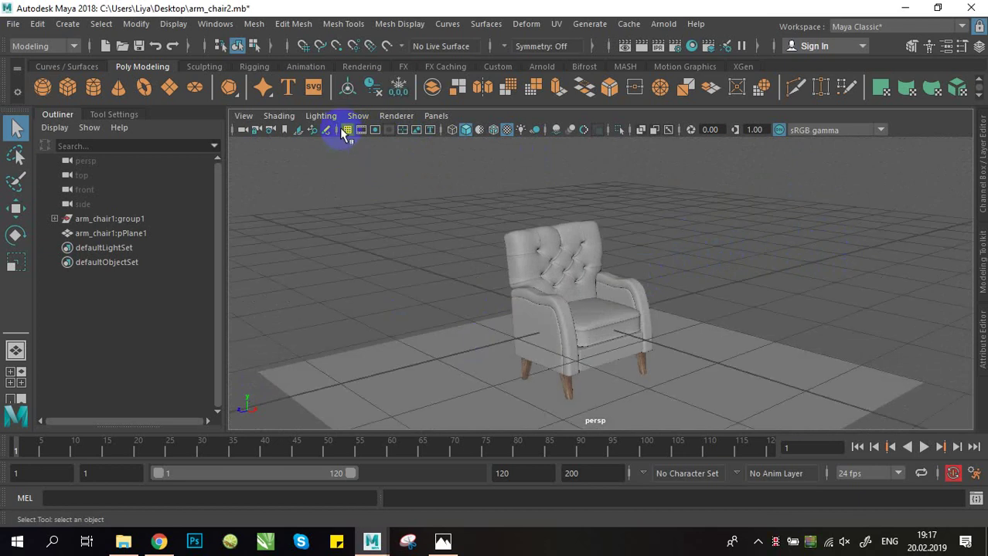
{"action": "left_click", "coordinate": [343, 129]}
{"action": "left_click", "coordinate": [172, 24]}
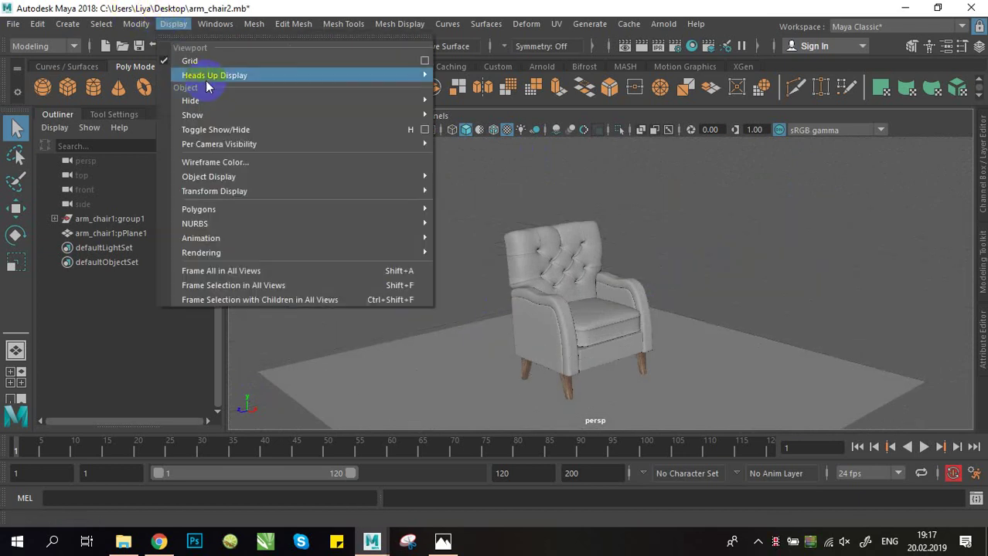
{"action": "mouse_move", "coordinate": [340, 77]}
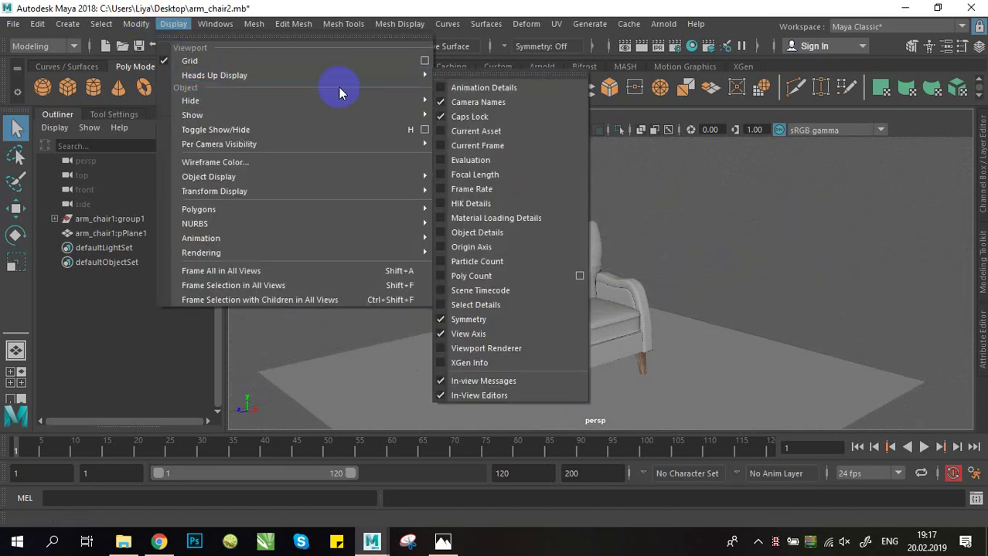
{"action": "left_click", "coordinate": [449, 276]}
{"action": "left_click", "coordinate": [171, 24]}
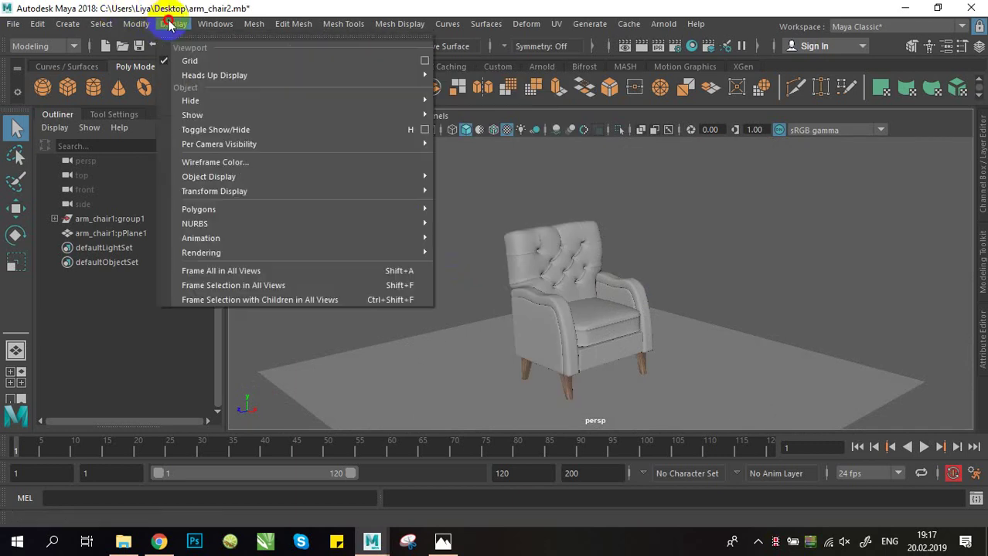
{"action": "mouse_move", "coordinate": [219, 76]}
{"action": "left_click", "coordinate": [467, 276]}
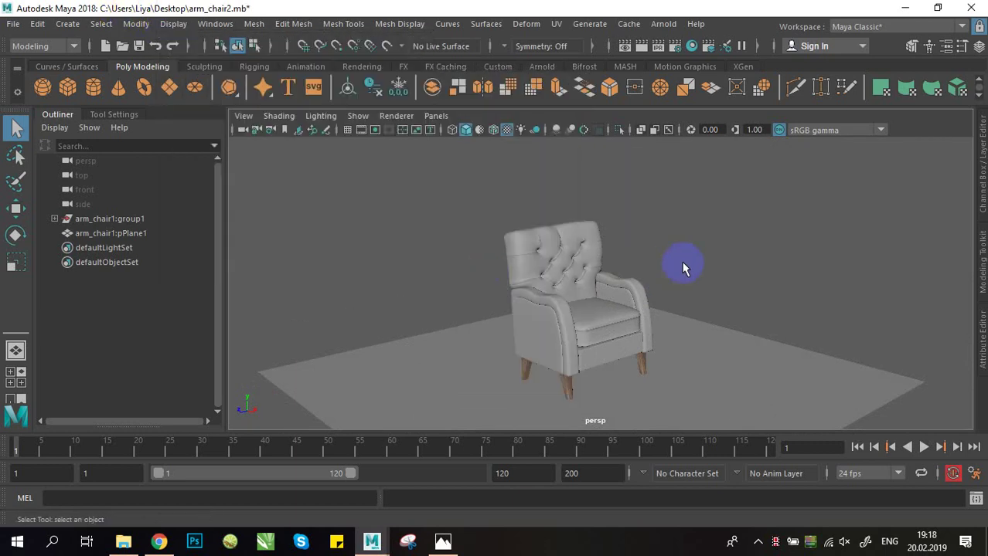
- Review the Arnold Renderer sampling and System options in the Render Settings, and minimize that window
{"action": "left_click_drag", "start_coordinate": [683, 264], "coordinate": [661, 320], "text": "alt"}
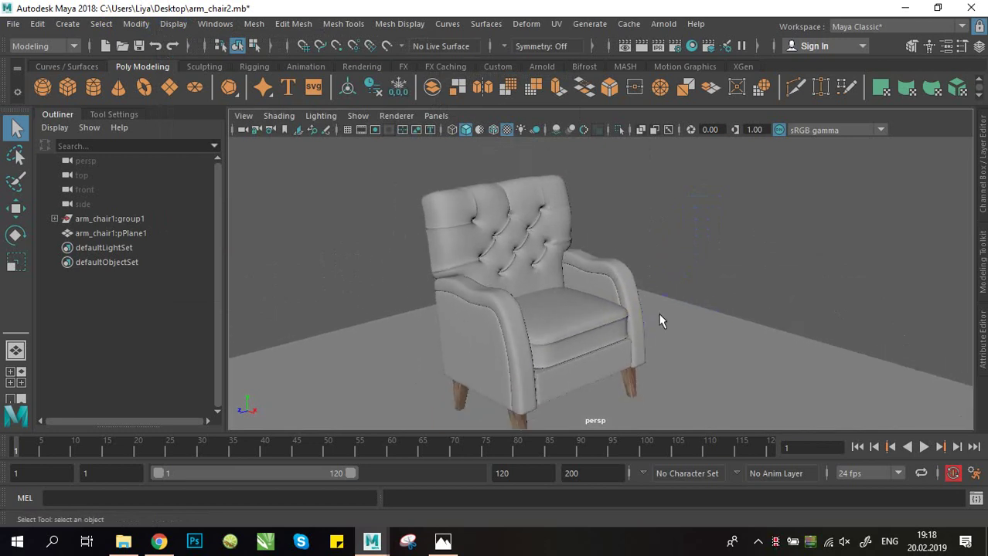
{"action": "left_click_drag", "start_coordinate": [704, 273], "coordinate": [620, 269], "text": "alt"}
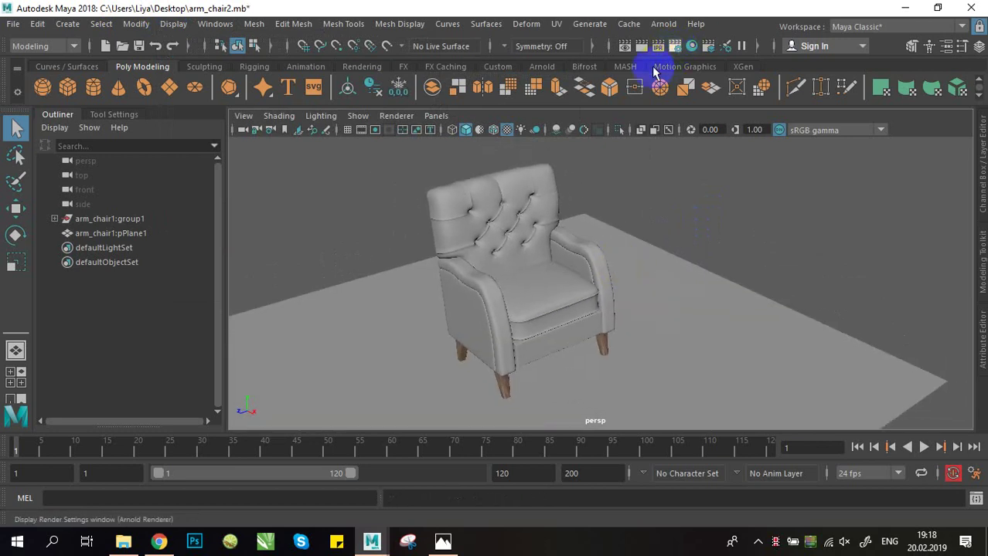
{"action": "left_click", "coordinate": [674, 46]}
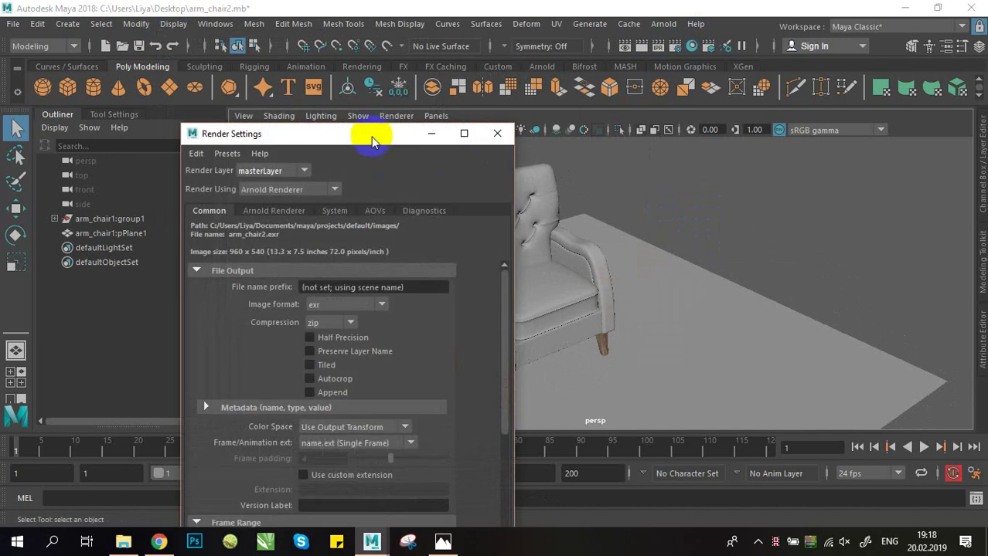
{"action": "left_click_drag", "start_coordinate": [371, 136], "coordinate": [294, 82]}
{"action": "left_click", "coordinate": [221, 149]}
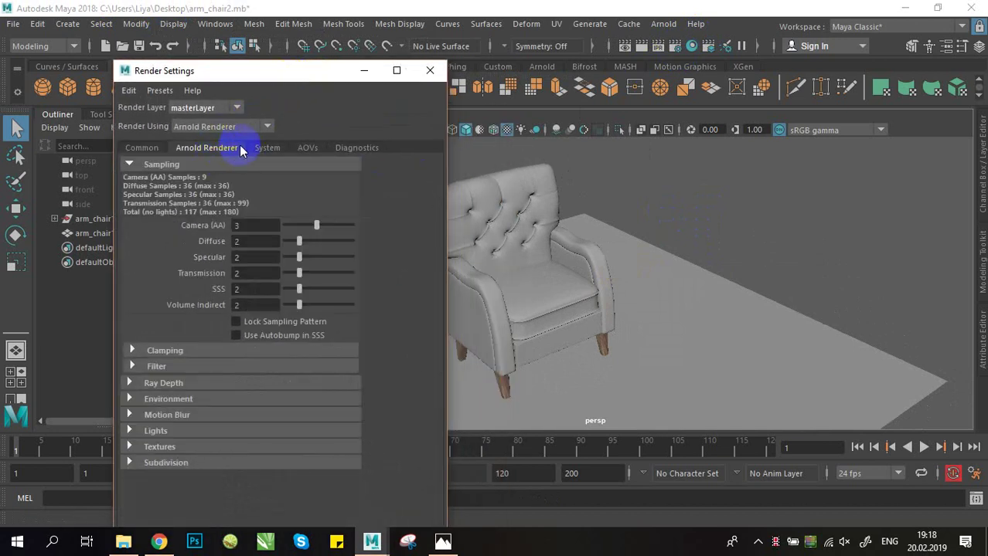
{"action": "left_click", "coordinate": [257, 150]}
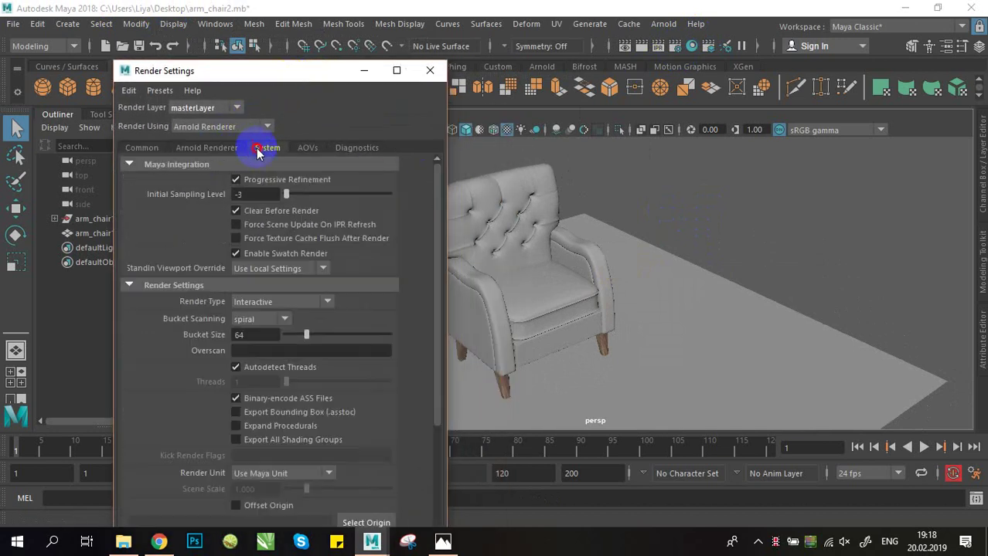
{"action": "left_click", "coordinate": [362, 71]}
- Examine the armchair model from several angles and compare it with the reference photo club-chairs.jpg
{"action": "left_click_drag", "start_coordinate": [531, 240], "coordinate": [523, 217], "text": "alt"}
{"action": "right_click_drag", "start_coordinate": [561, 234], "coordinate": [673, 313], "text": "alt"}
{"action": "left_click", "coordinate": [596, 344]}
{"action": "left_click_drag", "start_coordinate": [695, 298], "coordinate": [545, 329], "text": "alt"}
{"action": "right_click_drag", "start_coordinate": [545, 329], "coordinate": [512, 323], "text": "alt"}
{"action": "left_click_drag", "start_coordinate": [512, 323], "coordinate": [477, 344], "text": "alt"}
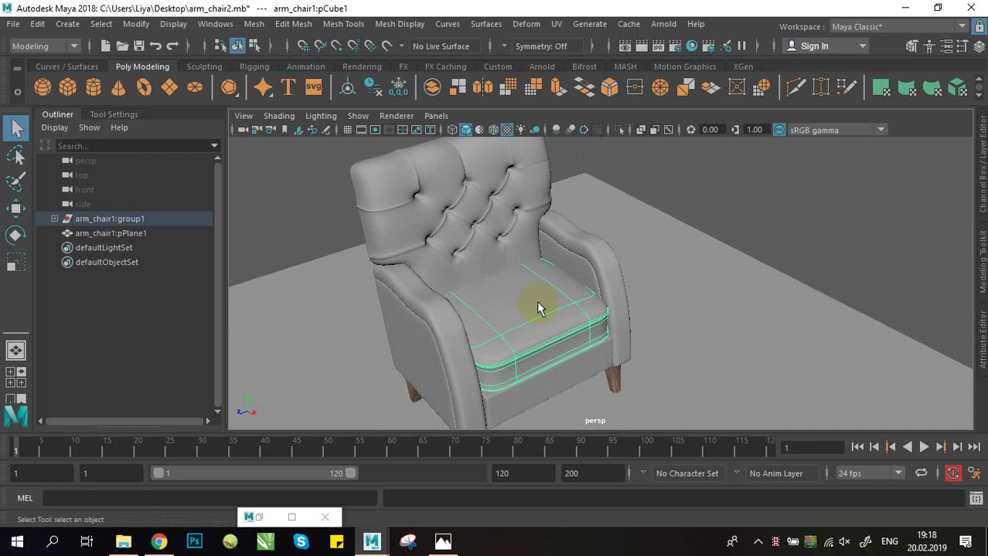
{"action": "left_click_drag", "start_coordinate": [539, 309], "coordinate": [439, 280], "text": "alt"}
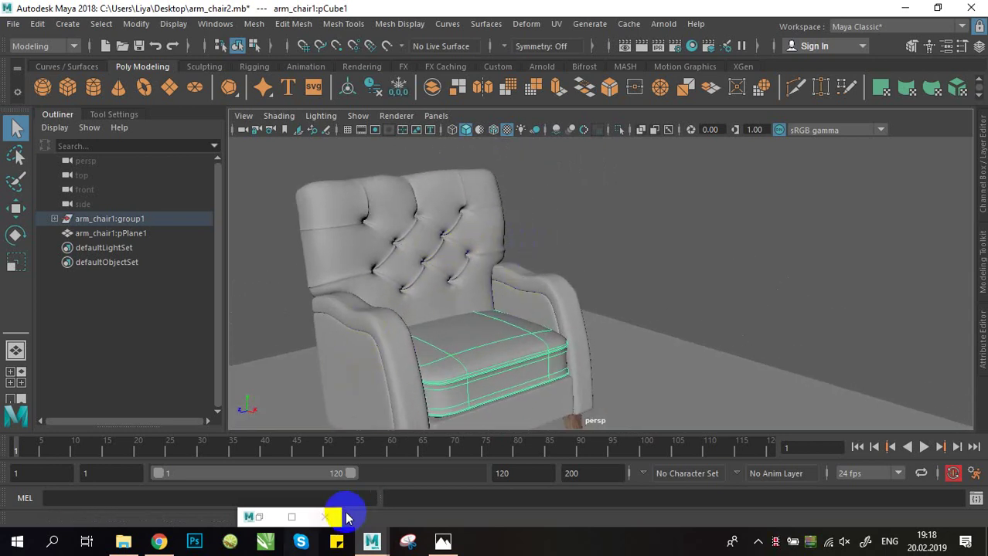
{"action": "left_click_drag", "start_coordinate": [431, 236], "coordinate": [452, 425], "text": "alt"}
{"action": "left_click", "coordinate": [443, 541]}
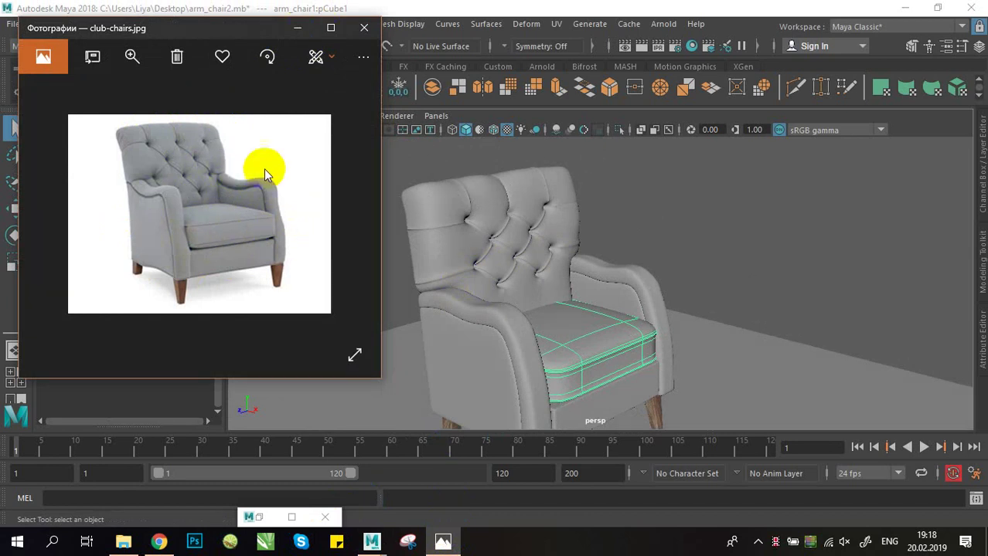
{"action": "left_click", "coordinate": [297, 29]}
- Assign a new Arnold aiStandardSurface material to the chair's tufted backrest
{"action": "right_click_drag", "start_coordinate": [579, 223], "coordinate": [526, 292], "text": "alt"}
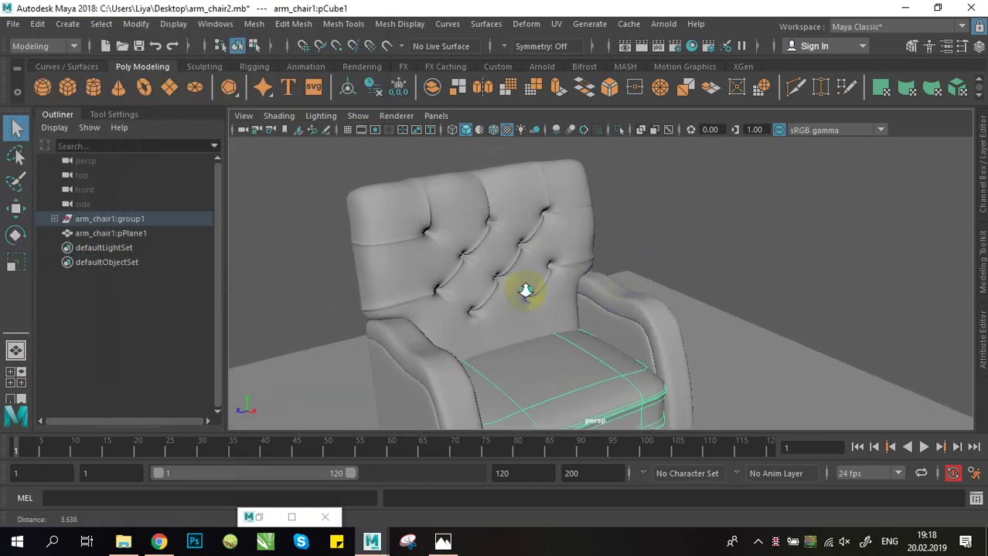
{"action": "left_click_drag", "start_coordinate": [525, 291], "coordinate": [551, 320], "text": "alt"}
{"action": "left_click", "coordinate": [500, 282]}
{"action": "left_click_drag", "start_coordinate": [560, 247], "coordinate": [532, 224], "text": "alt"}
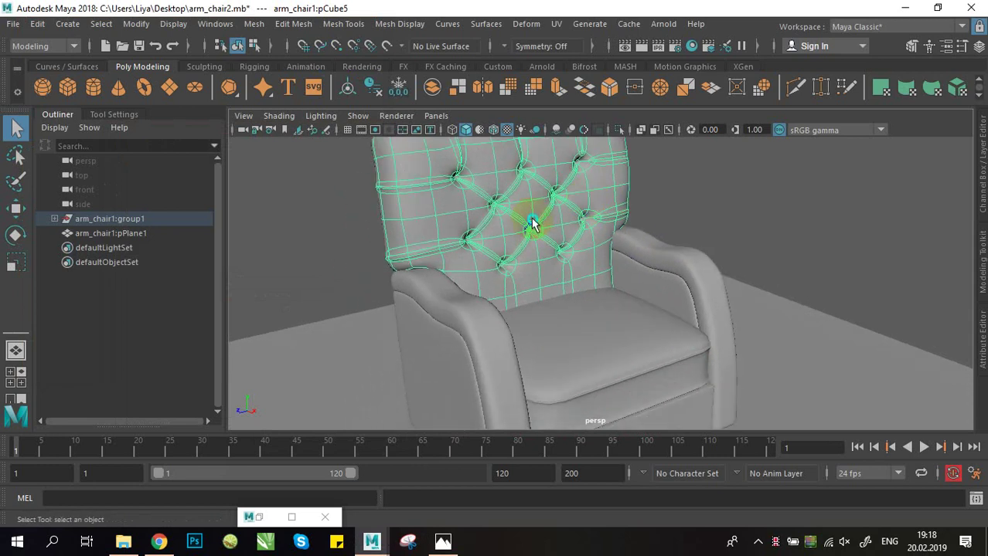
{"action": "right_click", "coordinate": [532, 224]}
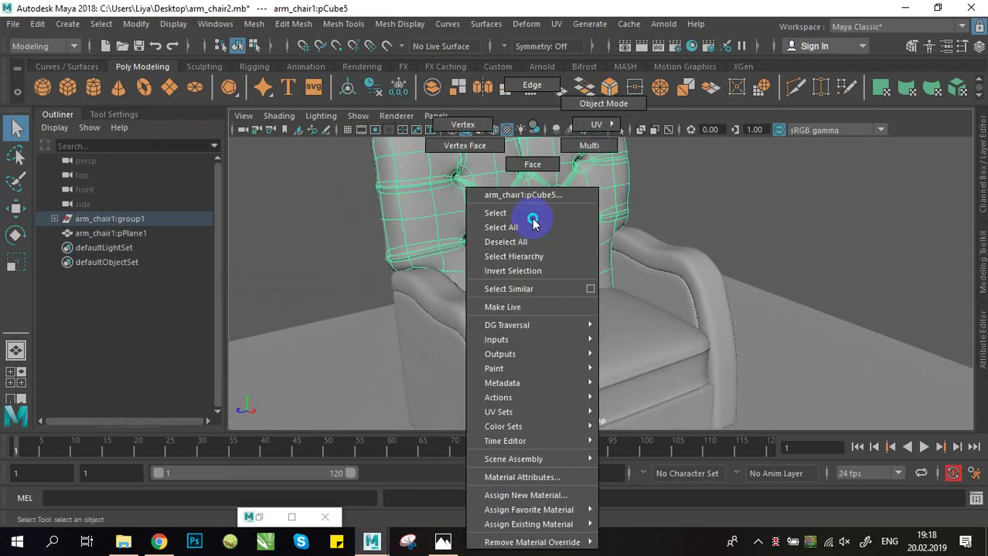
{"action": "left_click", "coordinate": [539, 494]}
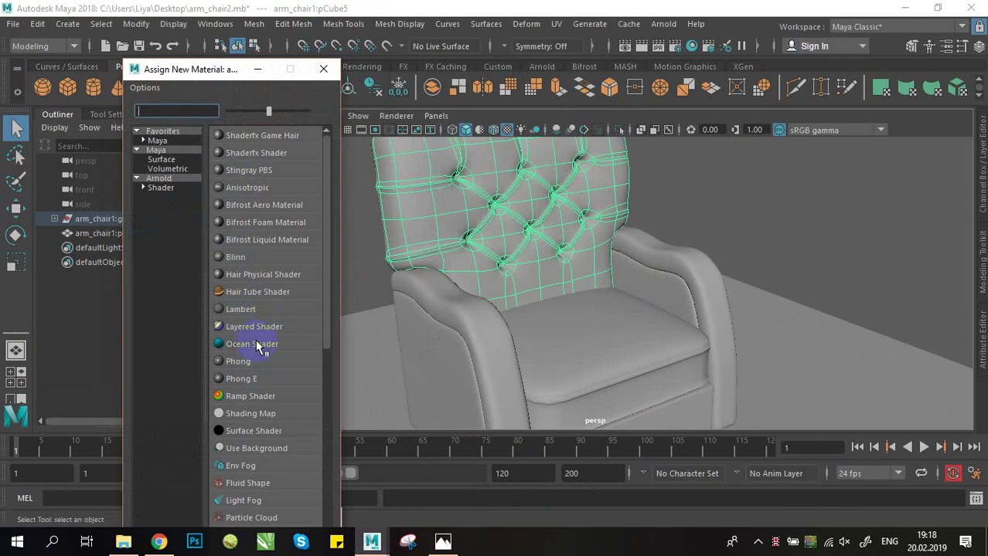
{"action": "scroll", "coordinate": [246, 317], "scroll_direction": "down", "scroll_amount": 3}
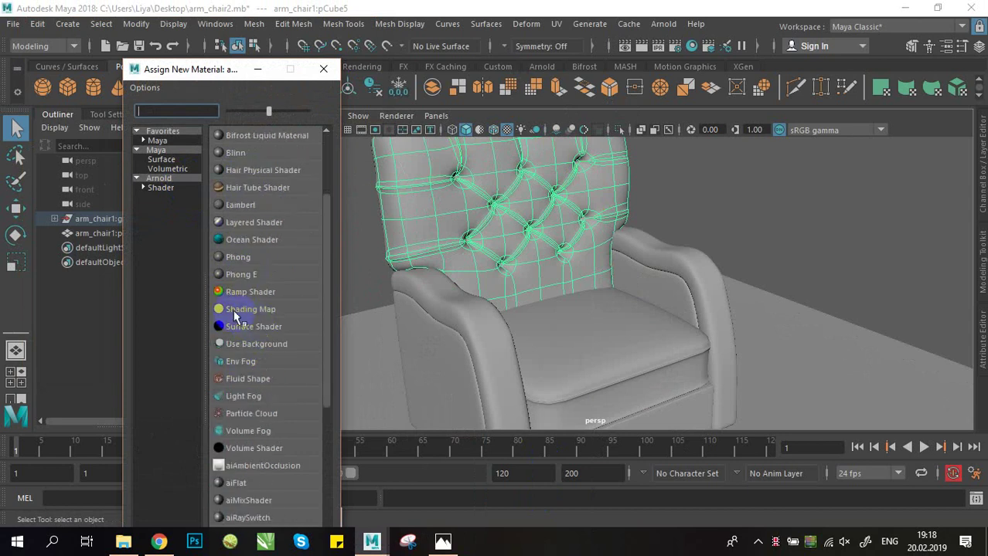
{"action": "left_click", "coordinate": [159, 178]}
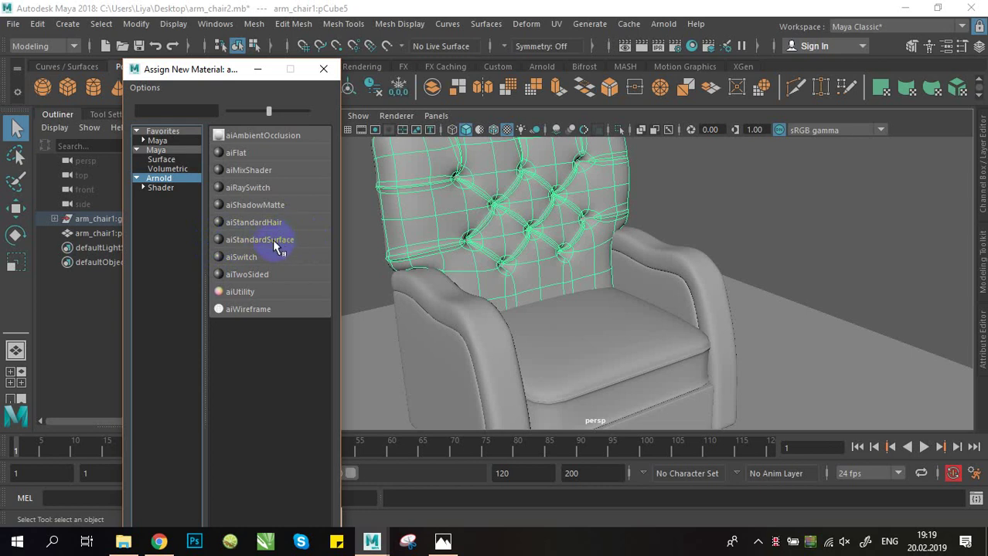
{"action": "left_click", "coordinate": [279, 242]}
- Open the backrest's aiStandardSurface1 material attributes and examine the Base and Specular settings
{"action": "scroll", "coordinate": [576, 265], "scroll_direction": "down", "scroll_amount": 2}
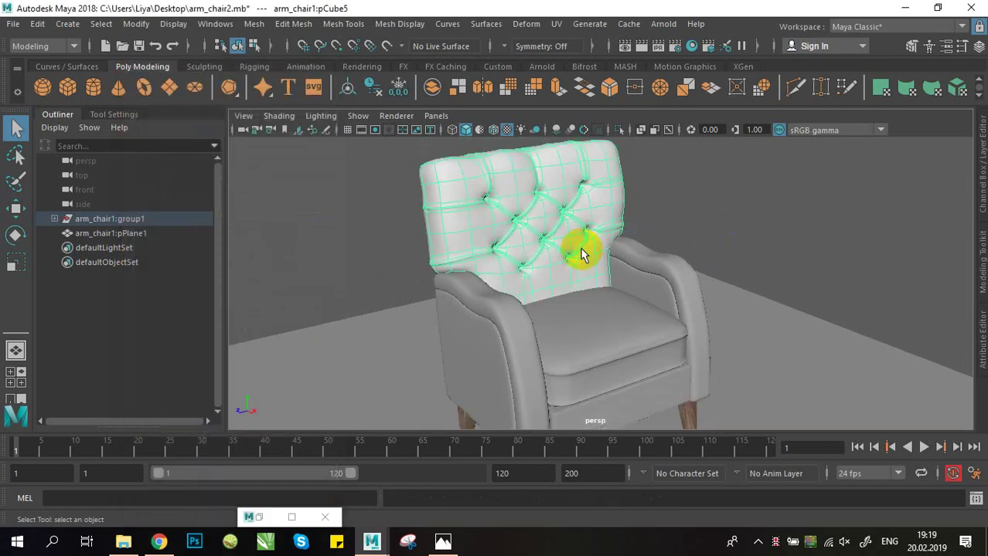
{"action": "middle_click_drag", "start_coordinate": [582, 242], "coordinate": [567, 254], "text": "alt"}
{"action": "left_click_drag", "start_coordinate": [567, 255], "coordinate": [436, 280], "text": "alt"}
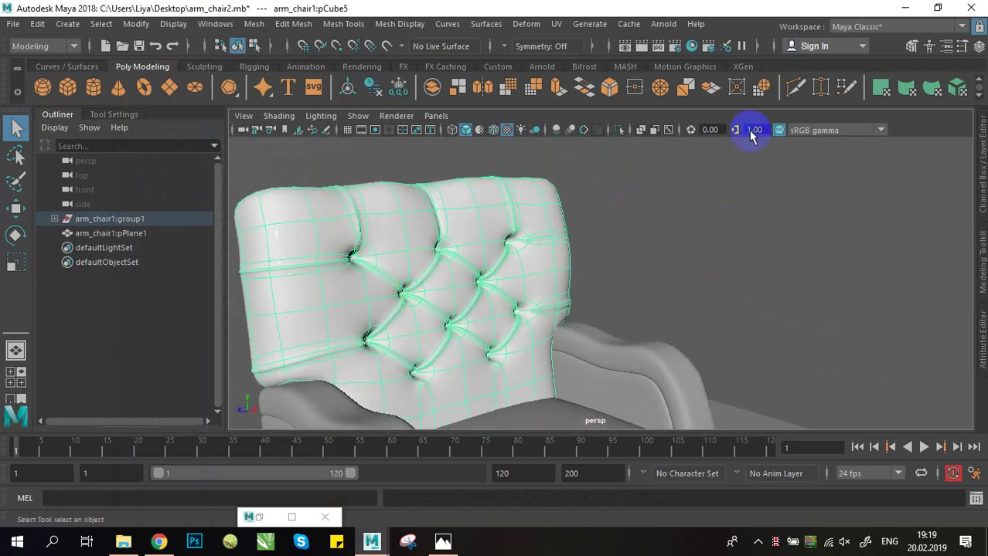
{"action": "left_click", "coordinate": [983, 323]}
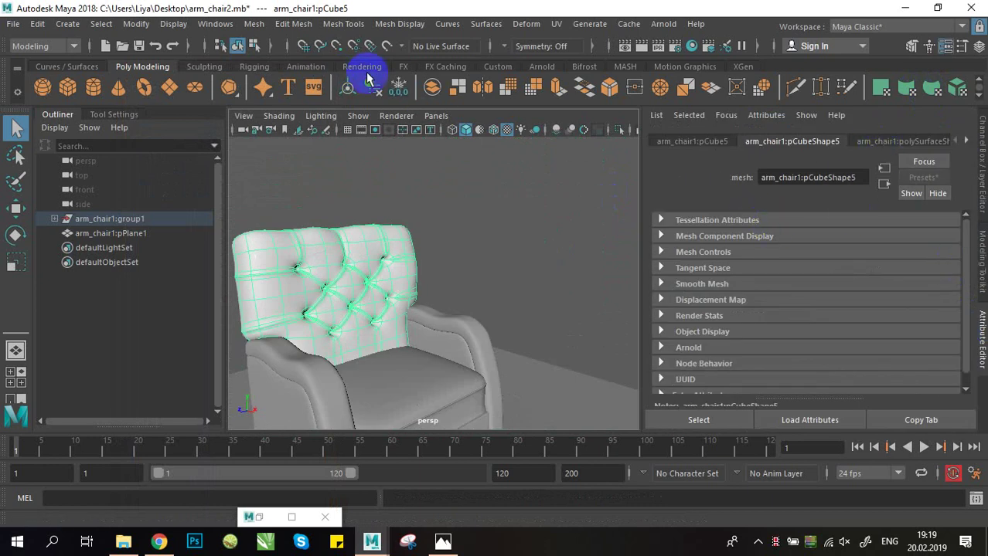
{"action": "left_click", "coordinate": [928, 142]}
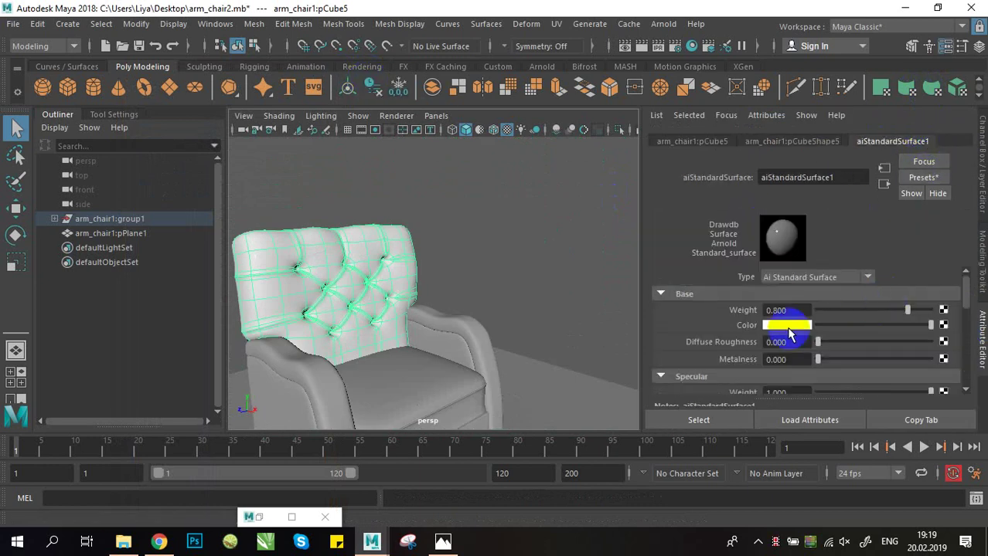
{"action": "left_click_drag", "start_coordinate": [554, 216], "coordinate": [538, 185], "text": "alt"}
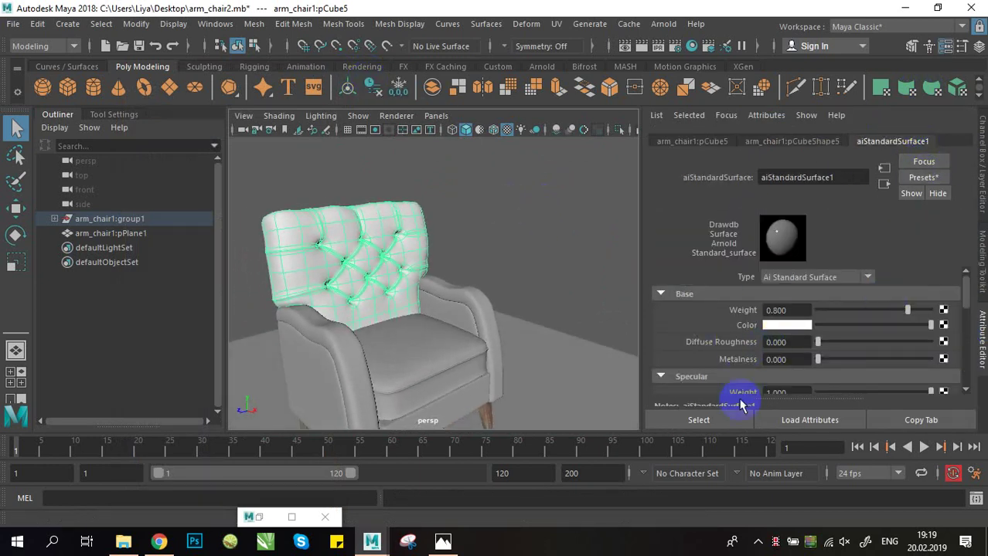
{"action": "scroll", "coordinate": [746, 324], "scroll_direction": "down", "scroll_amount": 5}
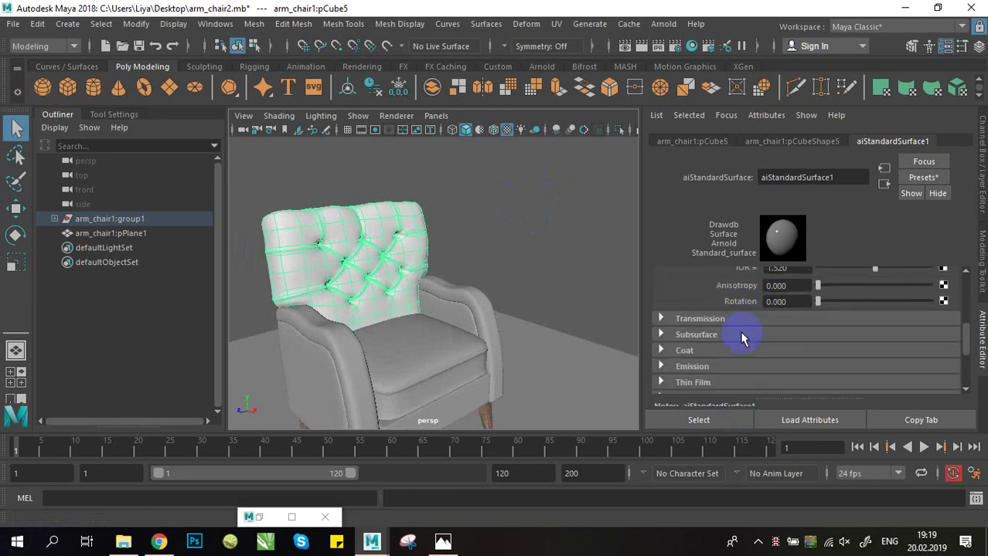
{"action": "scroll", "coordinate": [740, 337], "scroll_direction": "up", "scroll_amount": 5}
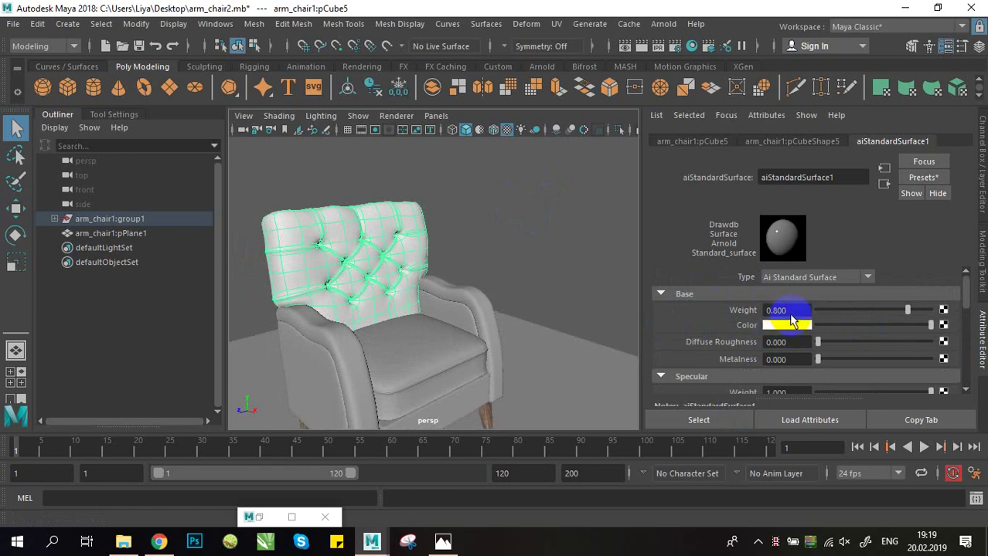
{"action": "scroll", "coordinate": [777, 332], "scroll_direction": "down", "scroll_amount": 3}
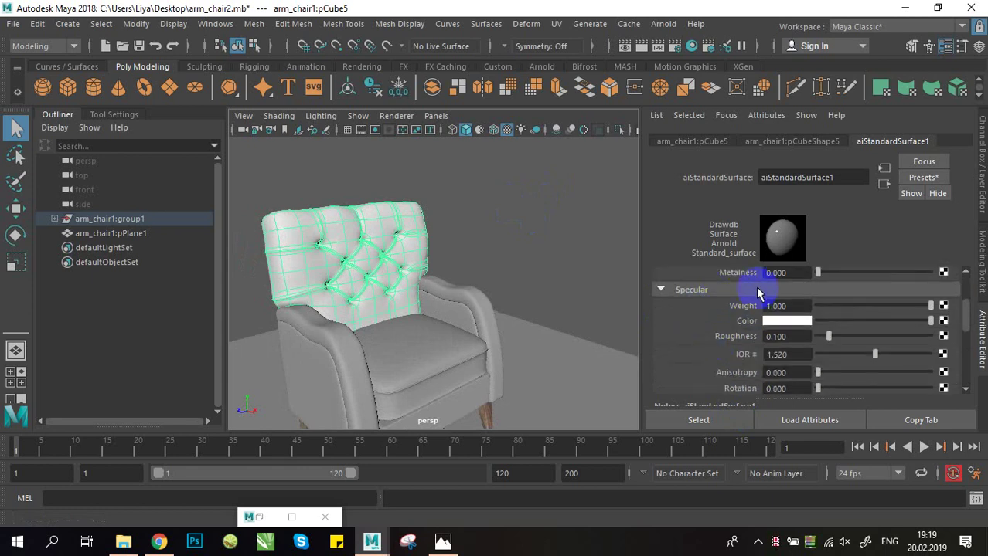
{"action": "scroll", "coordinate": [785, 311], "scroll_direction": "down", "scroll_amount": 1}
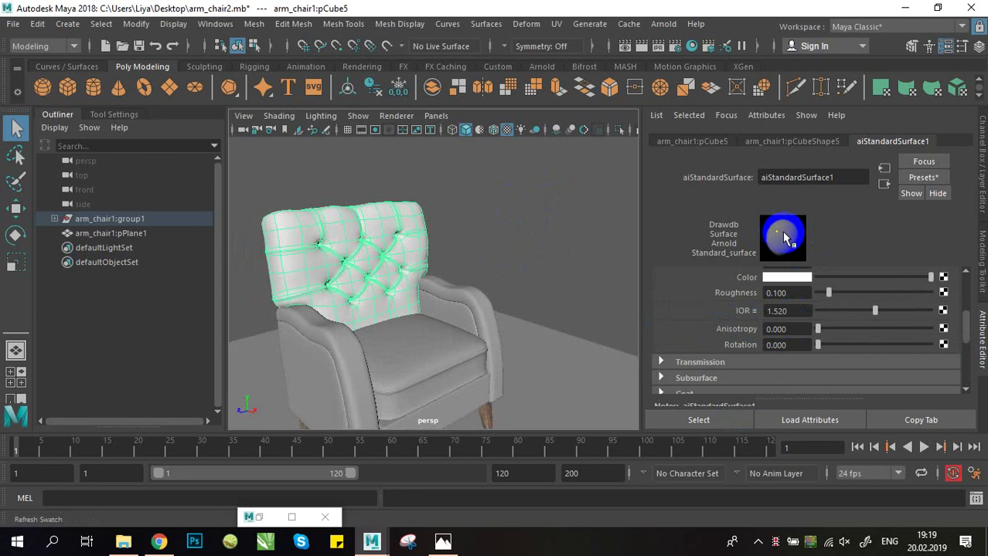
{"action": "scroll", "coordinate": [771, 330], "scroll_direction": "down", "scroll_amount": 1}
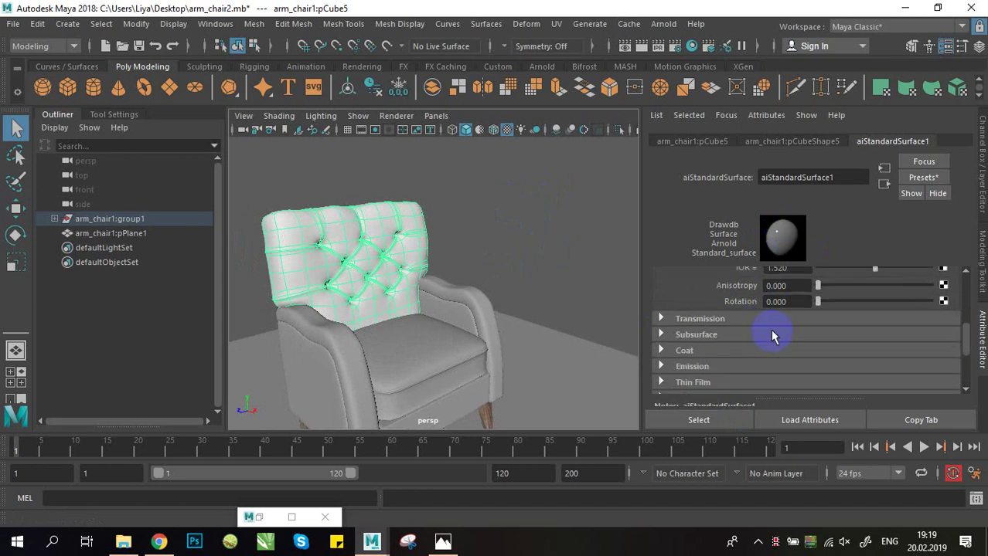
- Expand the Transmission section of the backrest material and review its settings
{"action": "left_click", "coordinate": [732, 323]}
{"action": "scroll", "coordinate": [784, 321], "scroll_direction": "up", "scroll_amount": 3}
{"action": "scroll", "coordinate": [773, 325], "scroll_direction": "down", "scroll_amount": 2}
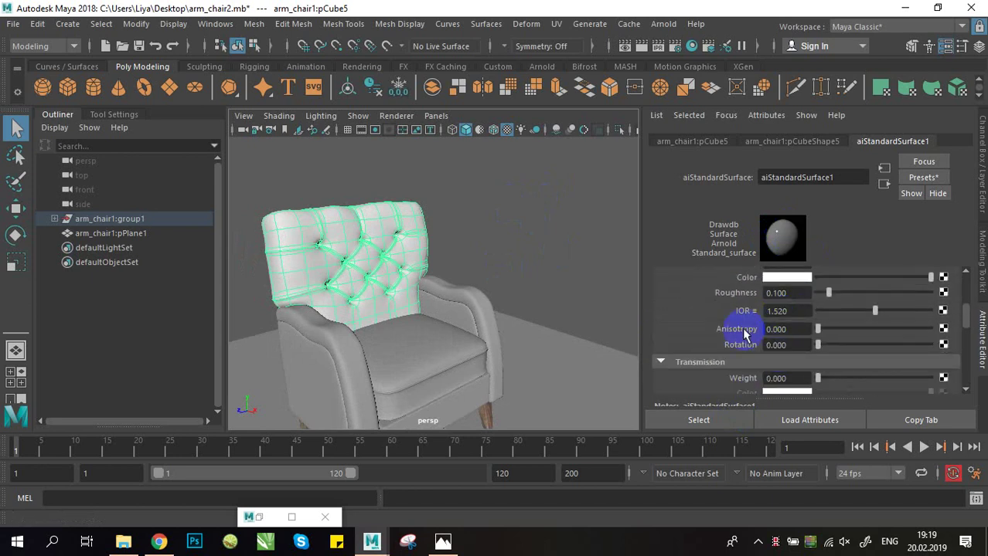
{"action": "scroll", "coordinate": [730, 361], "scroll_direction": "down", "scroll_amount": 2}
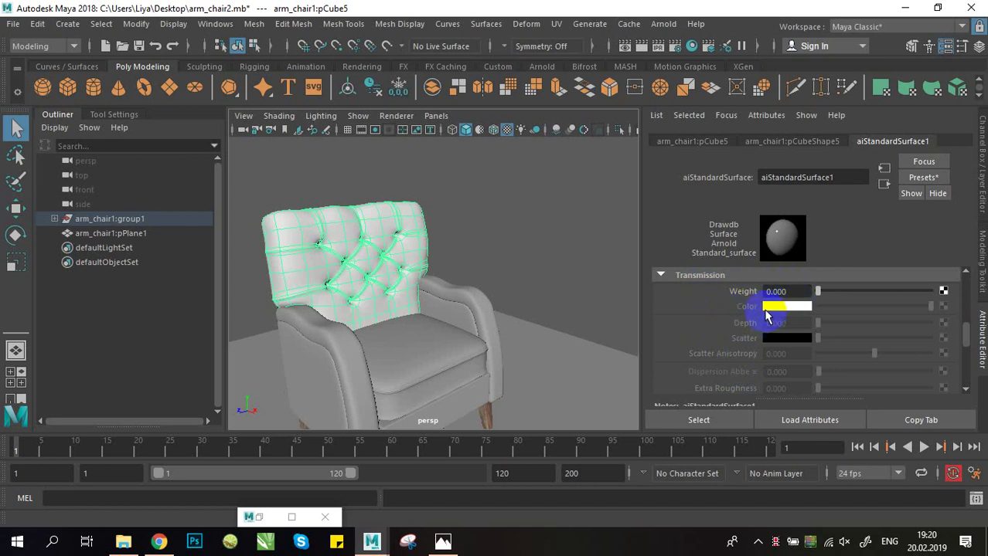
{"action": "scroll", "coordinate": [765, 316], "scroll_direction": "down", "scroll_amount": 1}
{"action": "scroll", "coordinate": [733, 360], "scroll_direction": "down", "scroll_amount": 1}
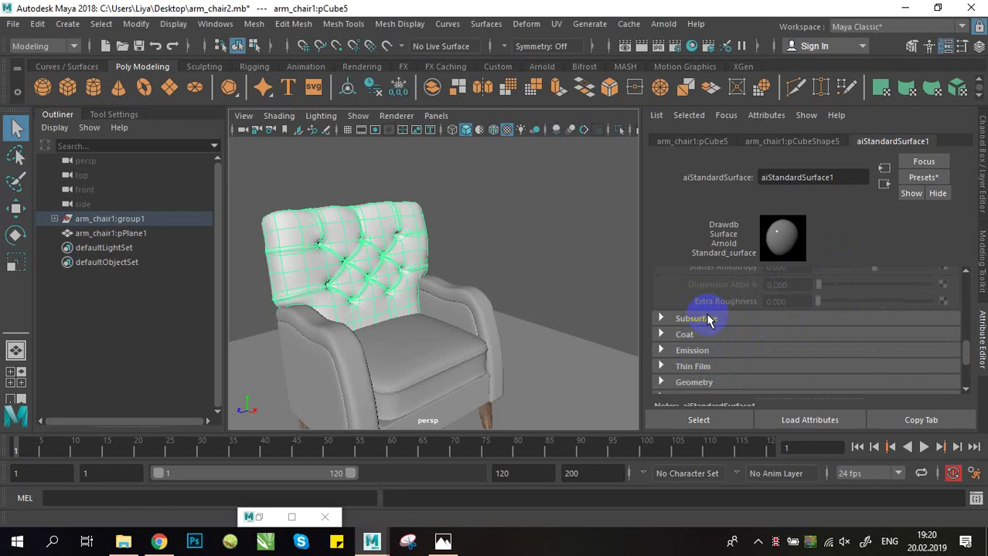
- Expand the Emission section of the backrest material and examine its weight and color settings
{"action": "left_click", "coordinate": [698, 352]}
{"action": "scroll", "coordinate": [752, 311], "scroll_direction": "down", "scroll_amount": 2}
{"action": "scroll", "coordinate": [707, 323], "scroll_direction": "up", "scroll_amount": 1}
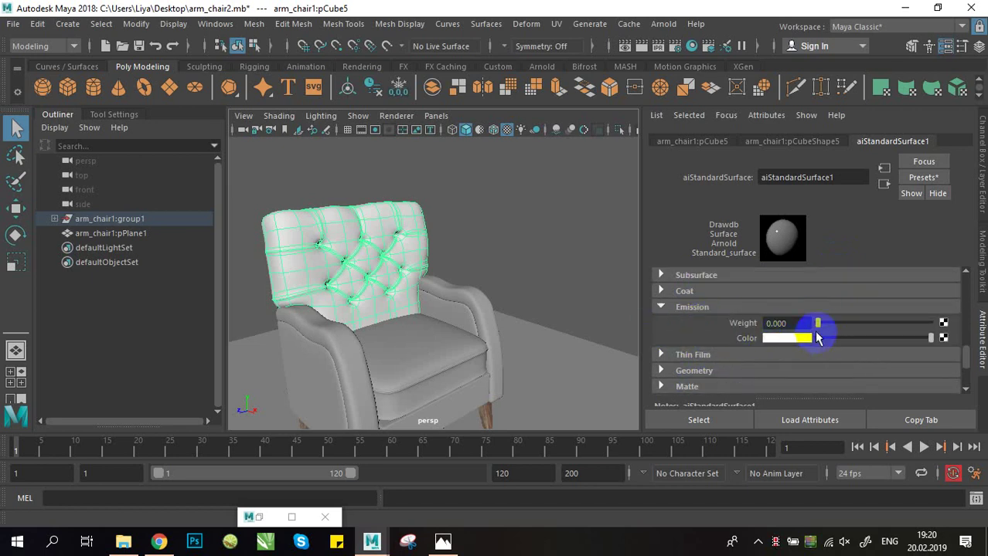
{"action": "left_click", "coordinate": [786, 323]}
{"action": "left_click", "coordinate": [763, 323]}
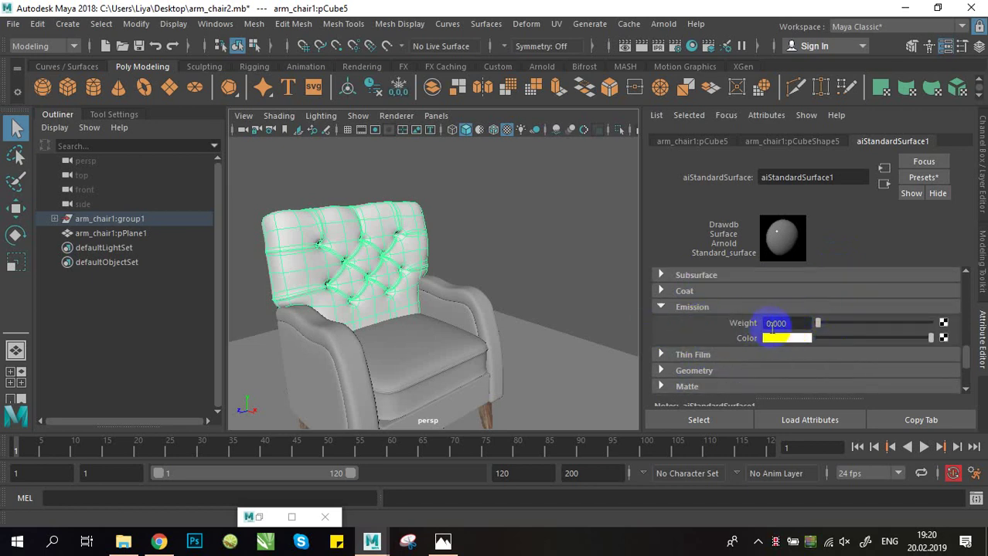
{"action": "left_click", "coordinate": [777, 323]}
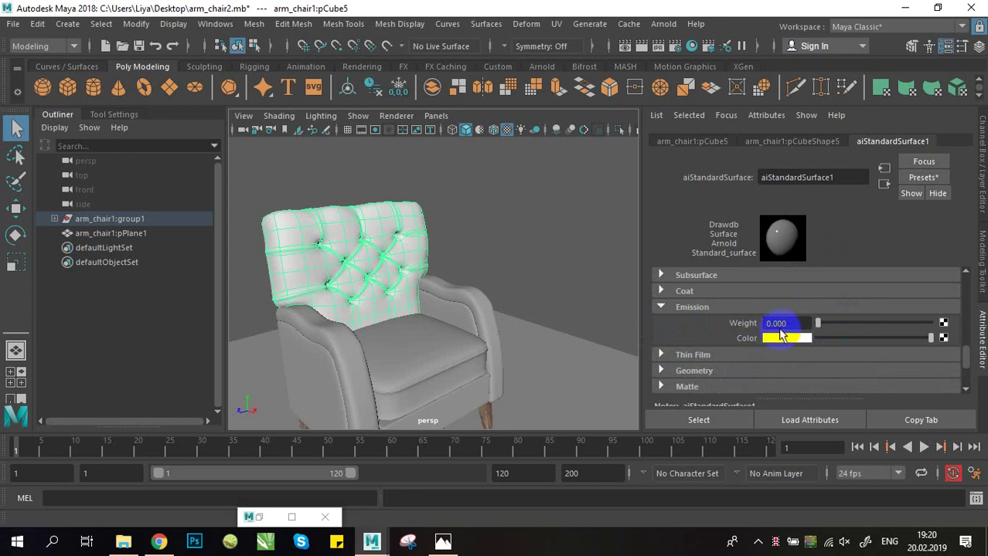
- Expand the Thin Film and Geometry sections of the backrest material and review their settings, including opacity and bump mapping
{"action": "scroll", "coordinate": [757, 328], "scroll_direction": "down", "scroll_amount": 1}
{"action": "left_click", "coordinate": [696, 312]}
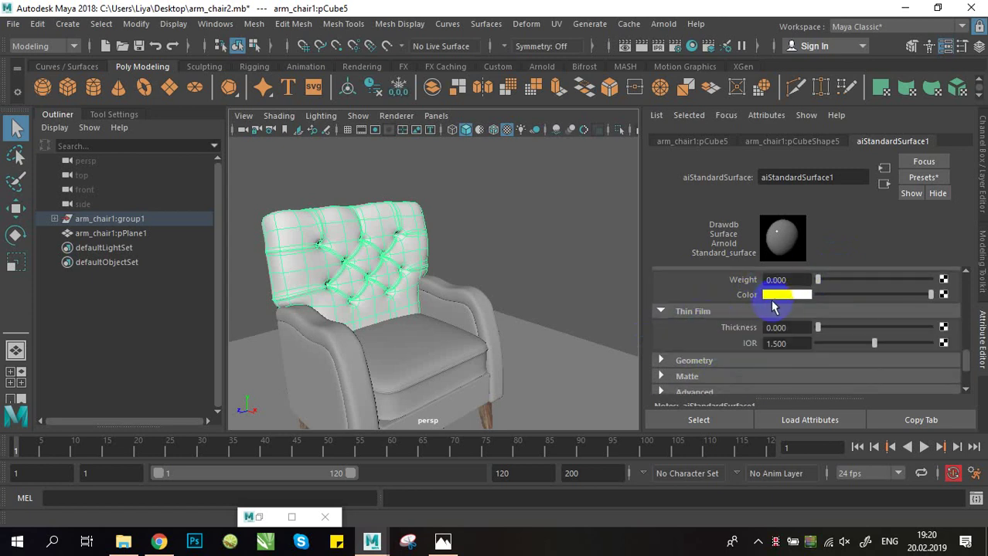
{"action": "left_click", "coordinate": [695, 360]}
{"action": "scroll", "coordinate": [735, 342], "scroll_direction": "down", "scroll_amount": 1}
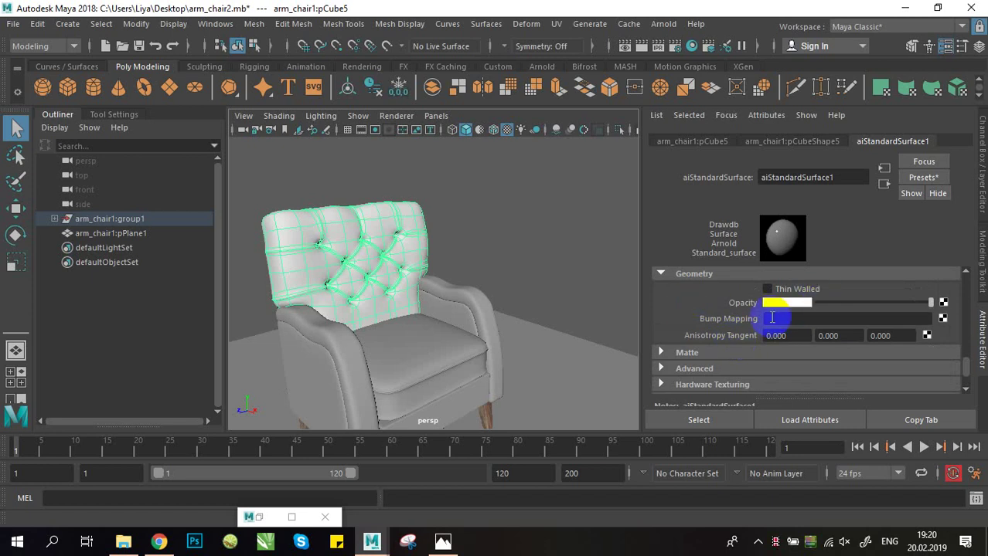
{"action": "scroll", "coordinate": [760, 339], "scroll_direction": "up", "scroll_amount": 1}
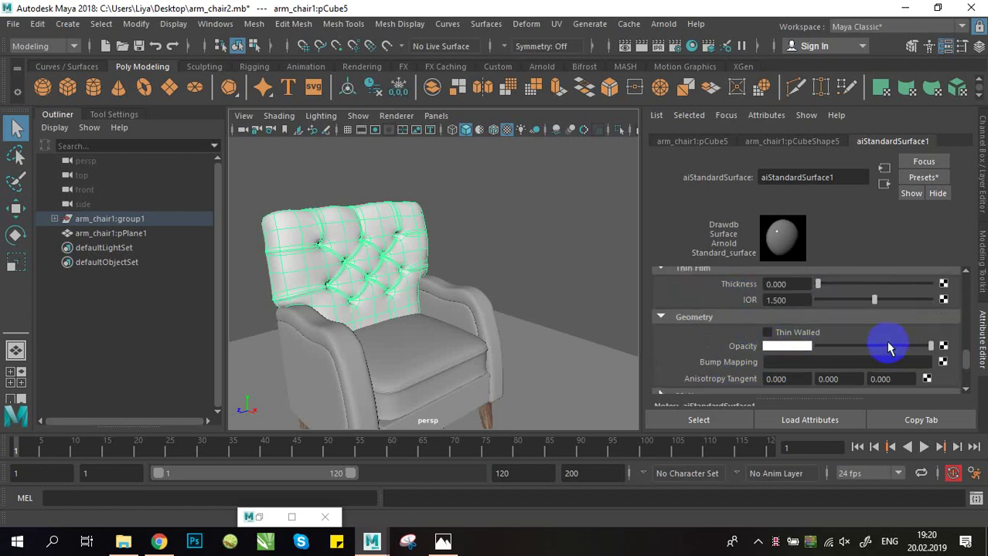
{"action": "scroll", "coordinate": [805, 341], "scroll_direction": "down", "scroll_amount": 2}
{"action": "scroll", "coordinate": [783, 335], "scroll_direction": "up", "scroll_amount": 5}
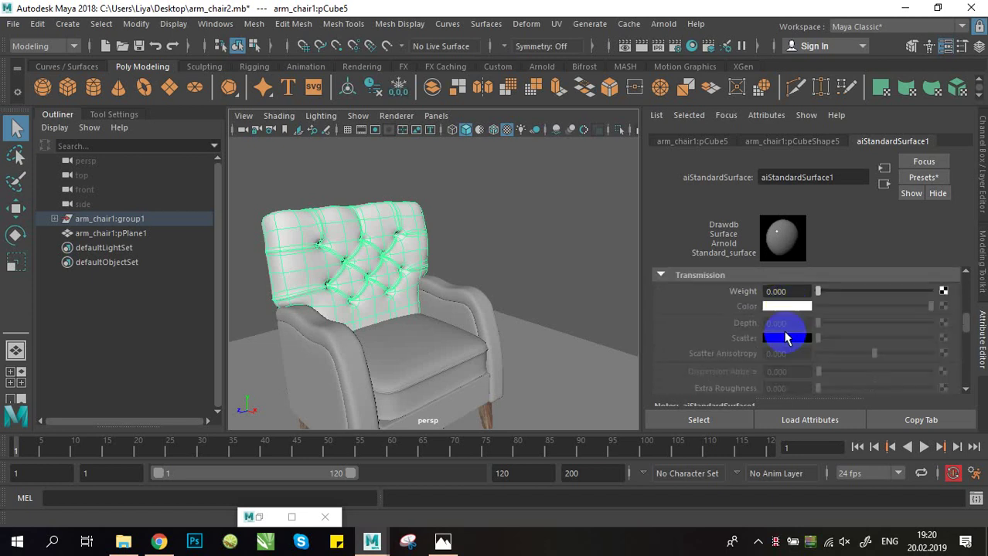
- Set the backrest material's Specular weight to 0
{"action": "scroll", "coordinate": [705, 295], "scroll_direction": "up", "scroll_amount": 3}
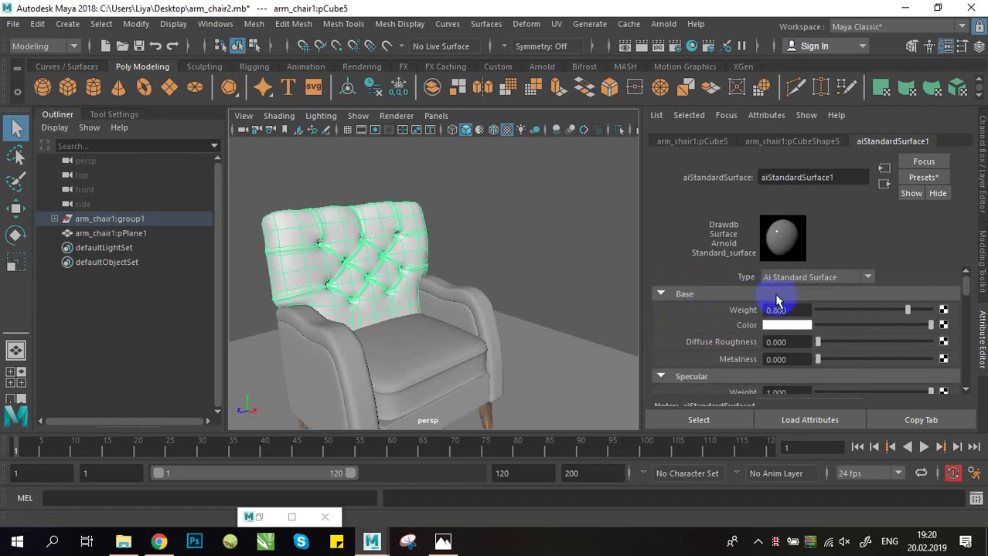
{"action": "scroll", "coordinate": [726, 317], "scroll_direction": "down", "scroll_amount": 1}
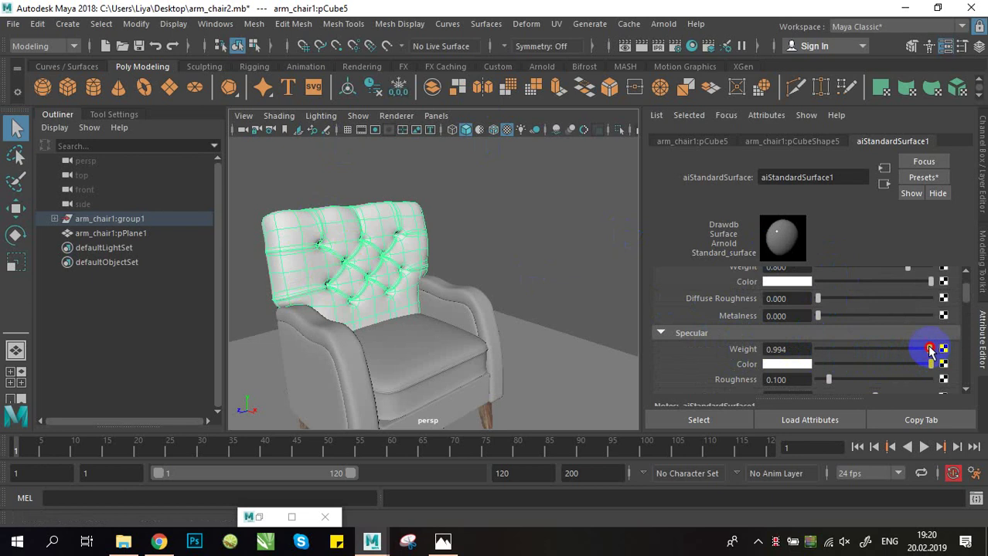
{"action": "left_click_drag", "start_coordinate": [912, 351], "coordinate": [799, 348]}
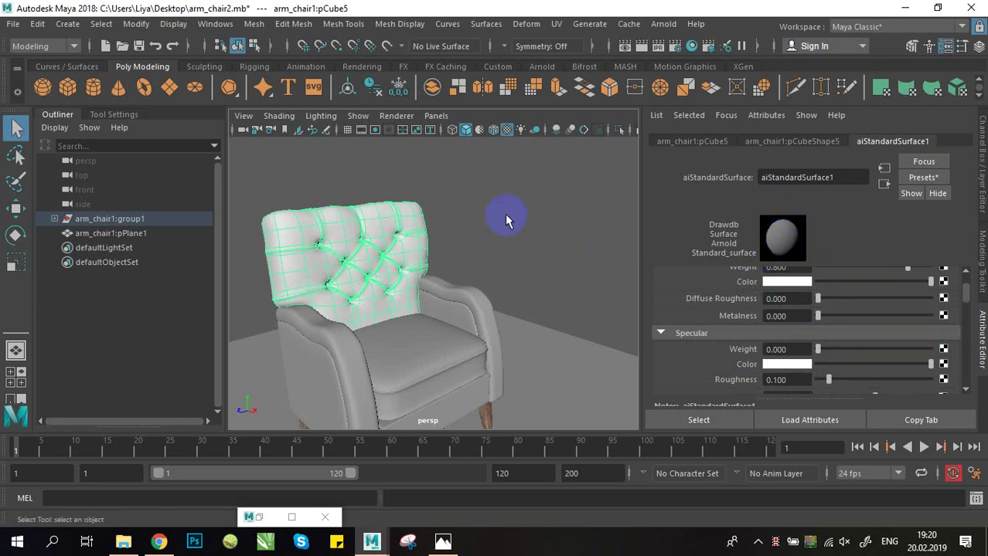
- Open the Hypershade and rename the aiStandardSurface1 material to arm_chair_fabric
{"action": "left_click", "coordinate": [215, 23]}
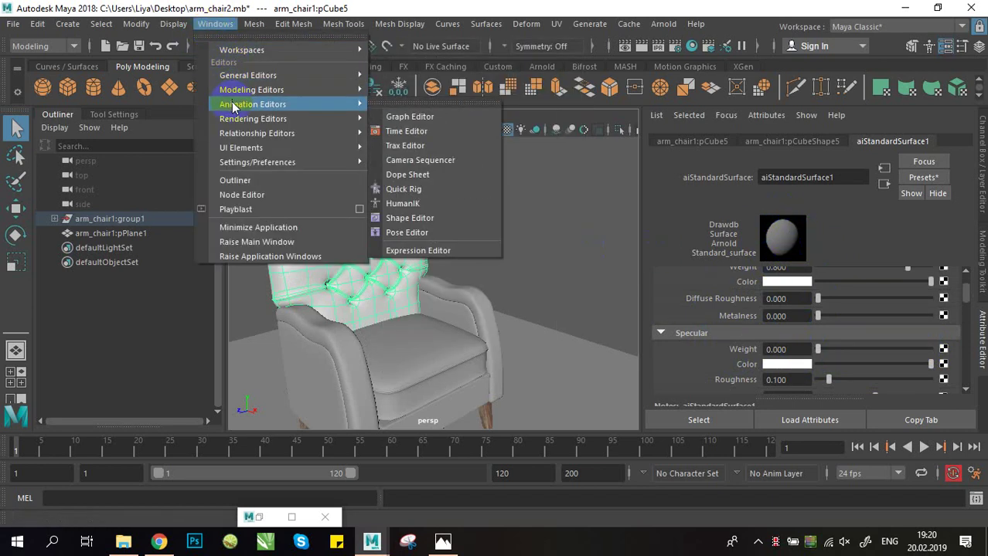
{"action": "mouse_move", "coordinate": [239, 119]}
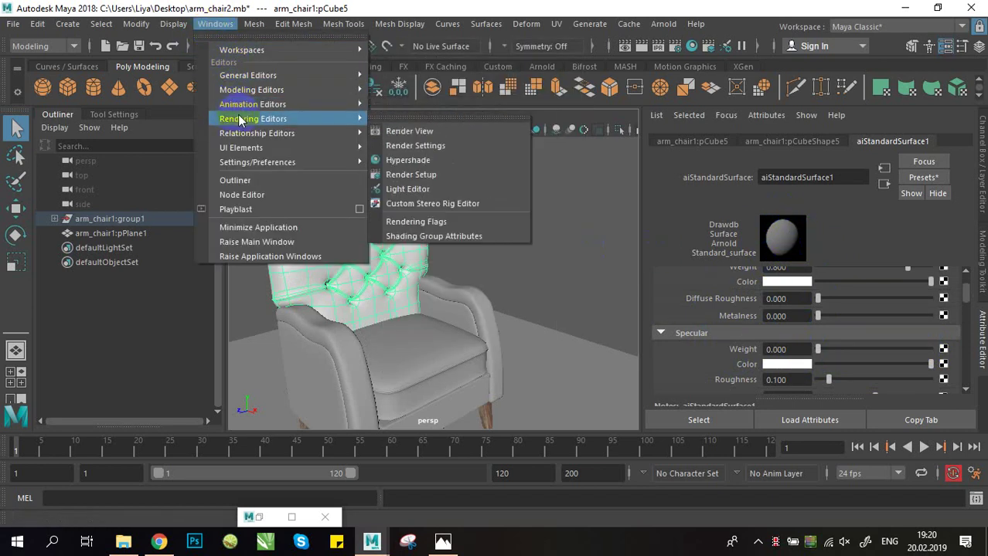
{"action": "left_click", "coordinate": [400, 160]}
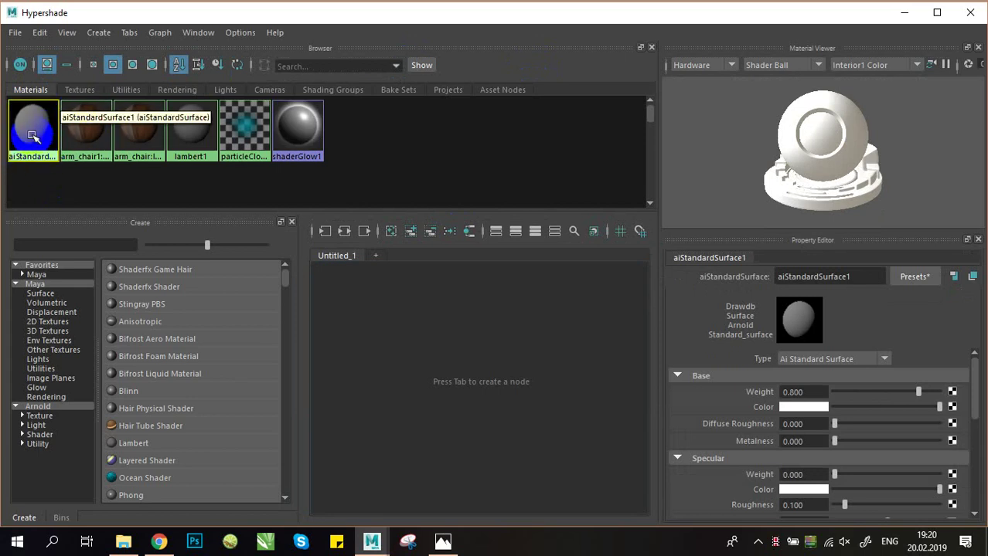
{"action": "left_click_drag", "start_coordinate": [859, 275], "coordinate": [753, 282]}
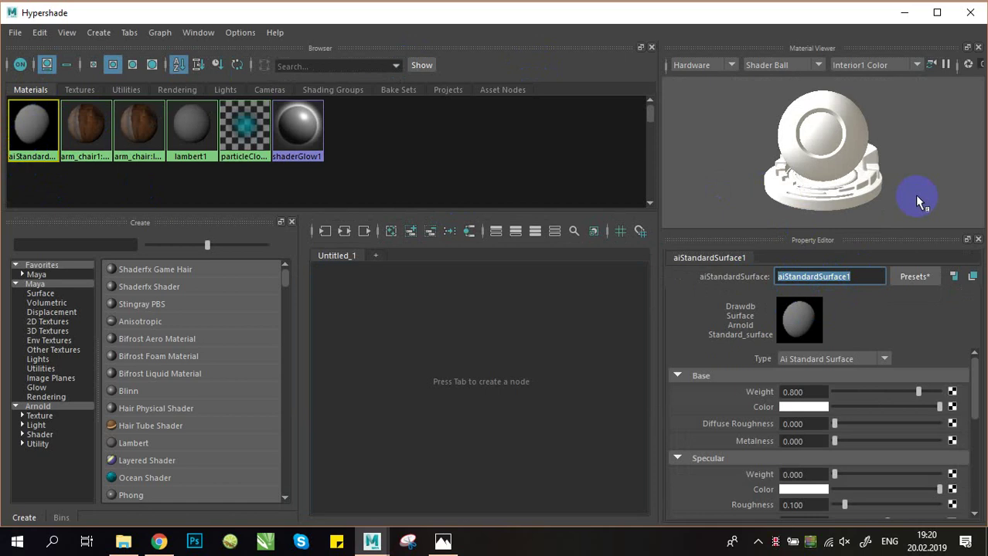
{"action": "key", "text": "BackSpace"}
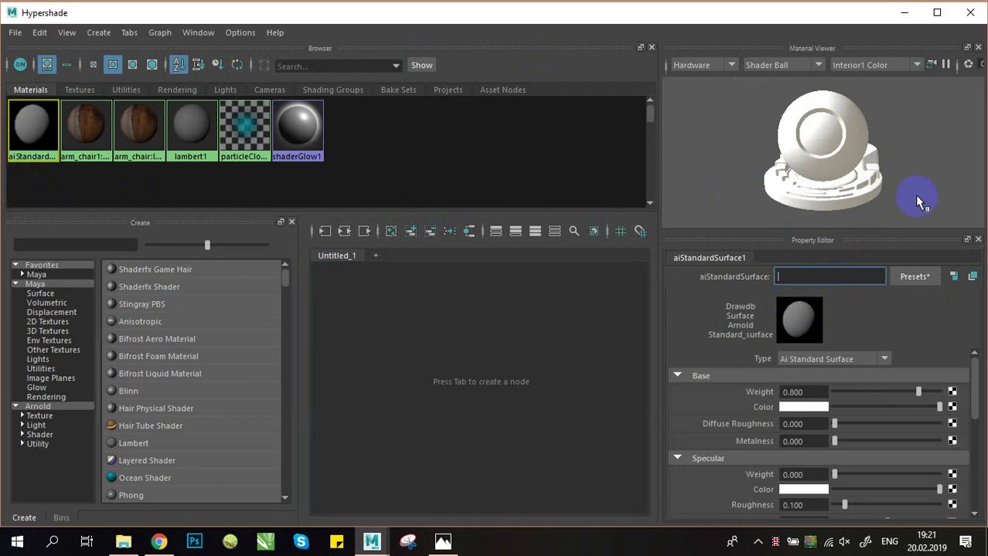
{"action": "type", "text": "arm_chair_fabric"}
{"action": "key", "text": "Return"}
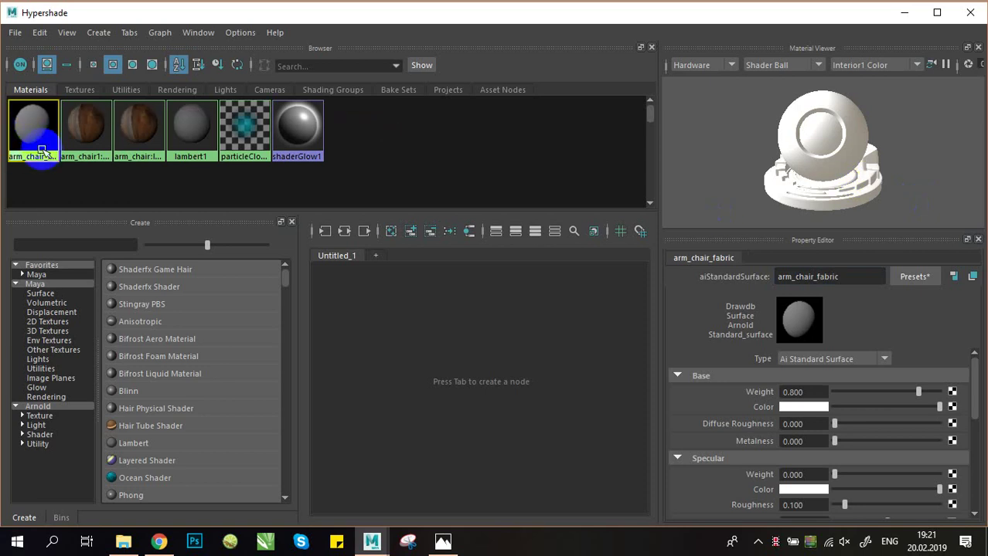
{"action": "left_click", "coordinate": [868, 286]}
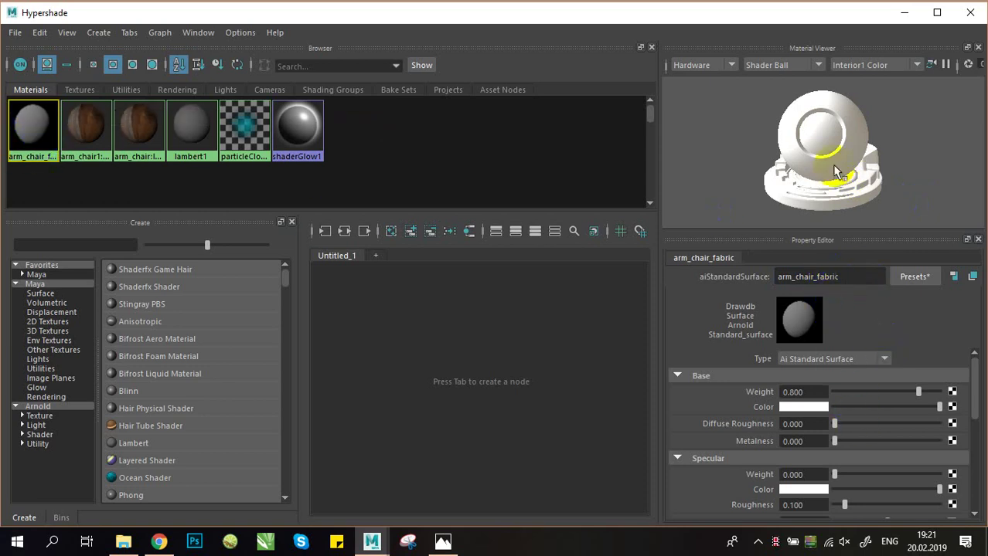
- Set the Material Viewer to render the arm_chair_fabric preview with Arnold
{"action": "left_click", "coordinate": [872, 62]}
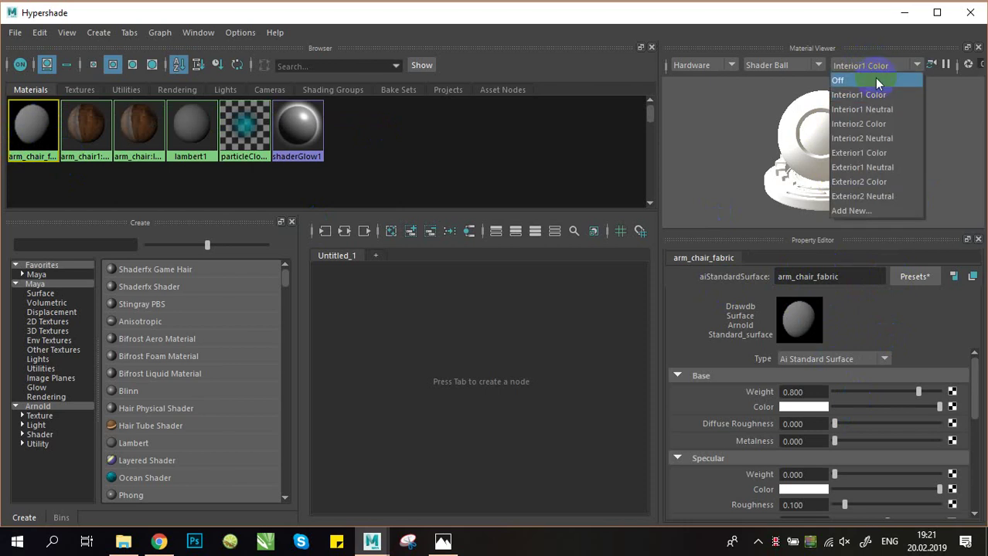
{"action": "left_click", "coordinate": [722, 65]}
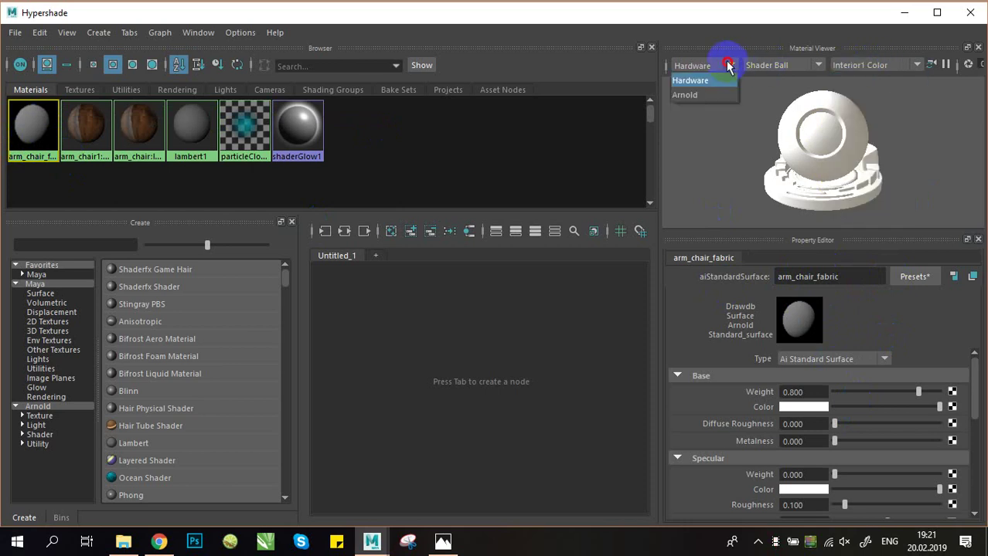
{"action": "left_click", "coordinate": [695, 95]}
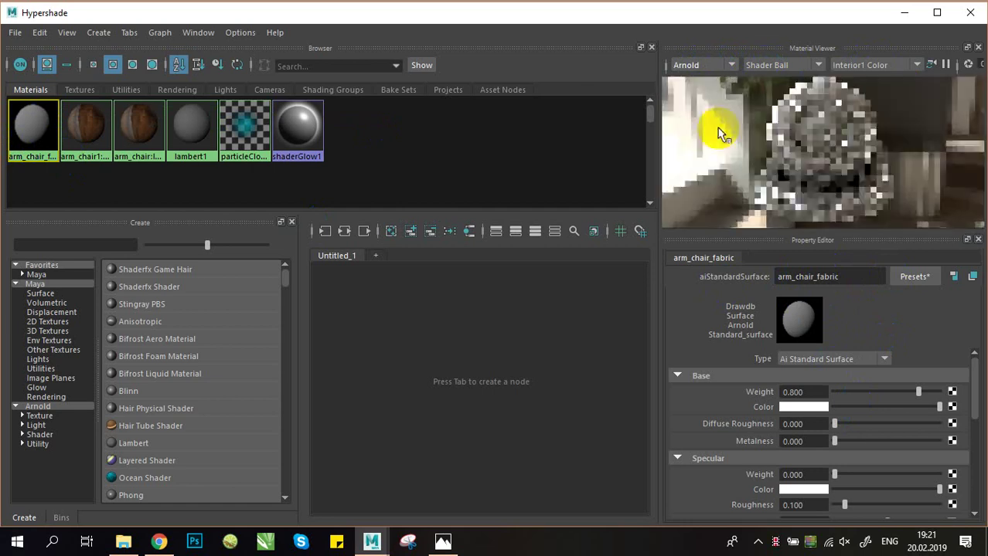
{"action": "left_click_drag", "start_coordinate": [896, 139], "coordinate": [771, 143]}
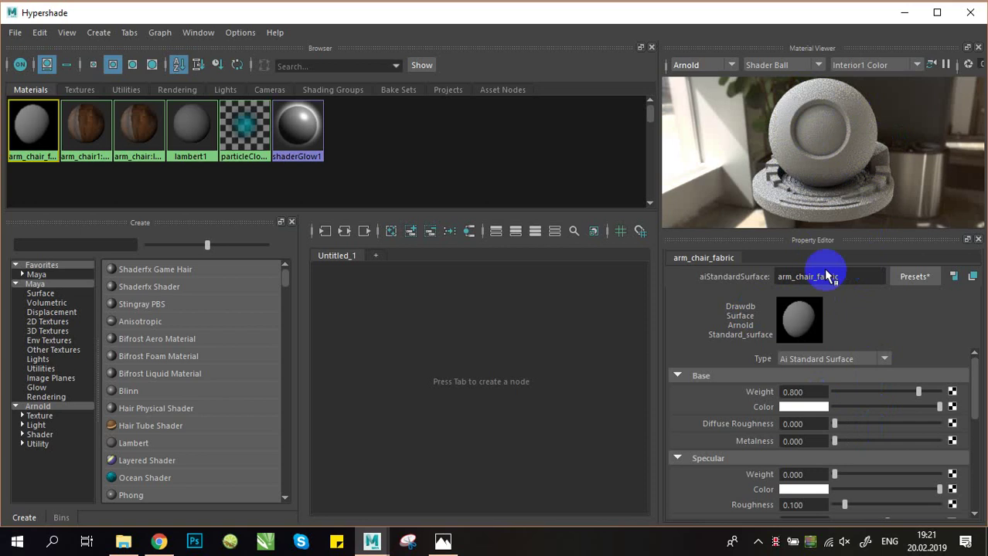
- Set the fabric material's Base weight to about 0.7 and darken its base color slightly from pure white
{"action": "left_click", "coordinate": [918, 407]}
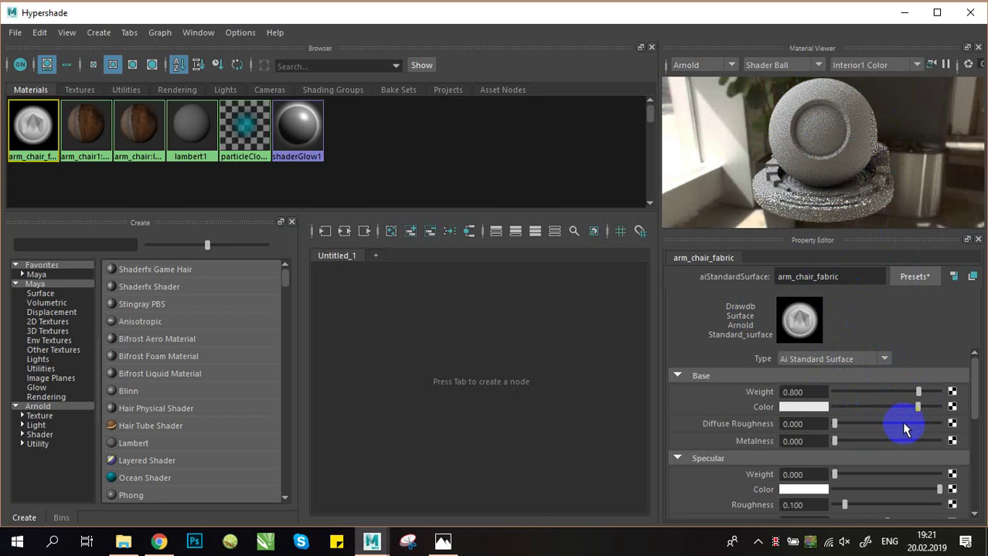
{"action": "mouse_move", "coordinate": [926, 397]}
{"action": "left_mouse_down"}
{"action": "mouse_move", "coordinate": [904, 393]}
{"action": "mouse_move", "coordinate": [952, 397]}
{"action": "mouse_move", "coordinate": [882, 399]}
{"action": "mouse_move", "coordinate": [928, 407]}
{"action": "left_mouse_up"}
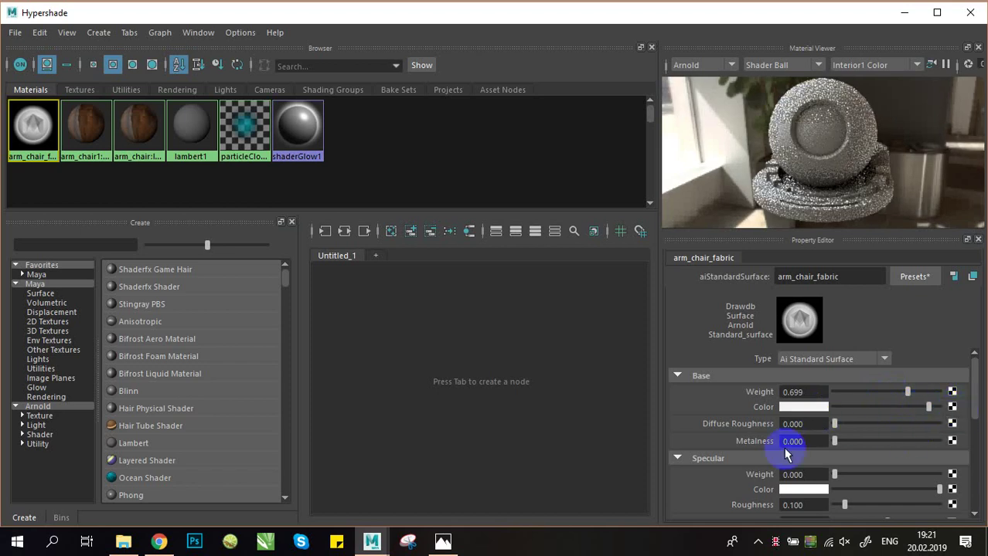
- Switch to Chrome and change the wood texture image search to "gray fabric texture"
{"action": "left_click", "coordinate": [158, 541]}
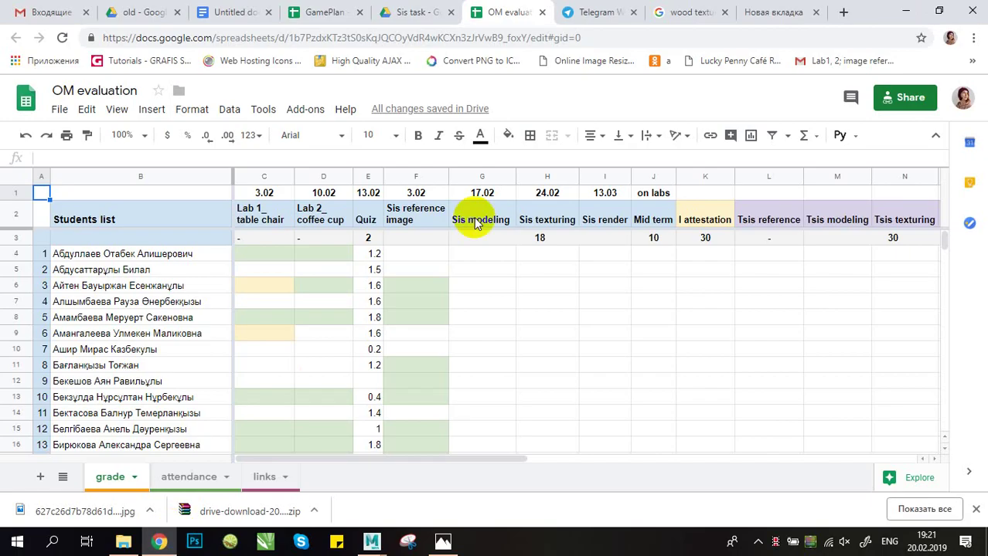
{"action": "left_click", "coordinate": [751, 11]}
{"action": "left_click", "coordinate": [688, 13]}
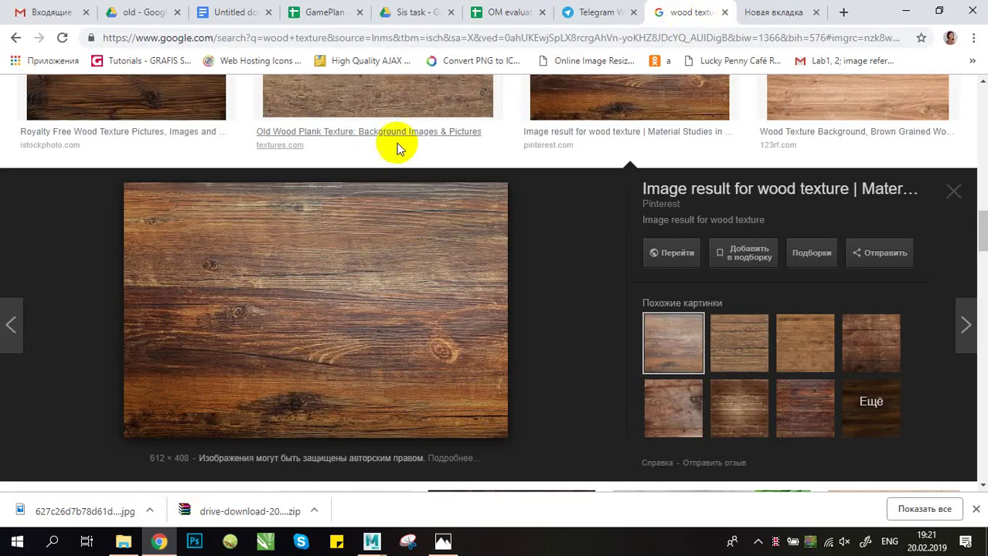
{"action": "scroll", "coordinate": [341, 154], "scroll_direction": "up", "scroll_amount": 10}
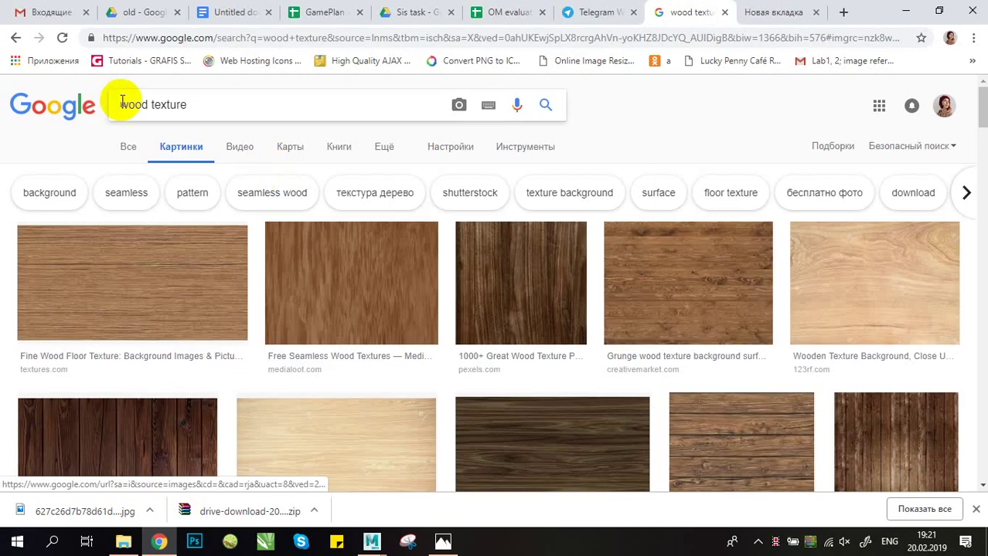
{"action": "double_click", "coordinate": [126, 104]}
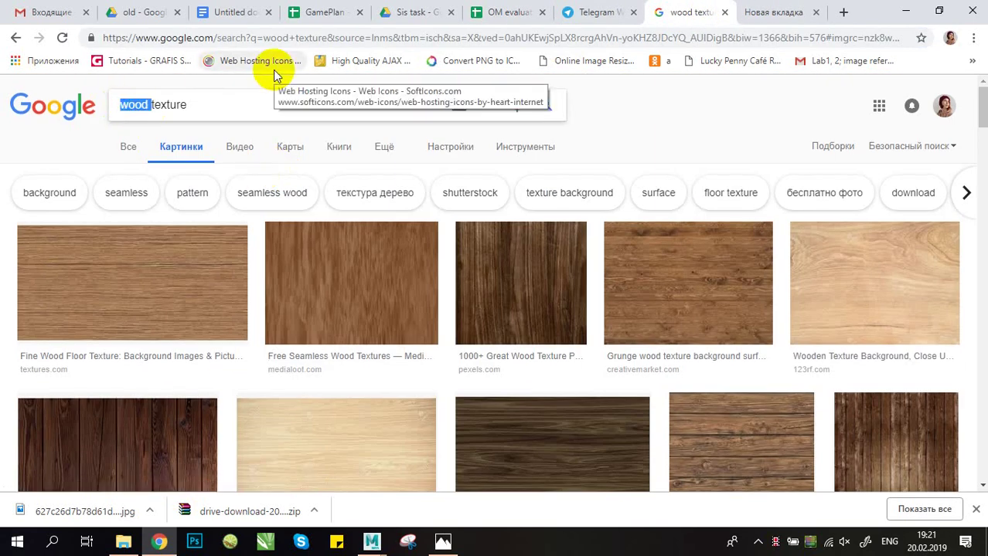
{"action": "key", "text": "BackSpace"}
{"action": "type", "text": "gray fa"}
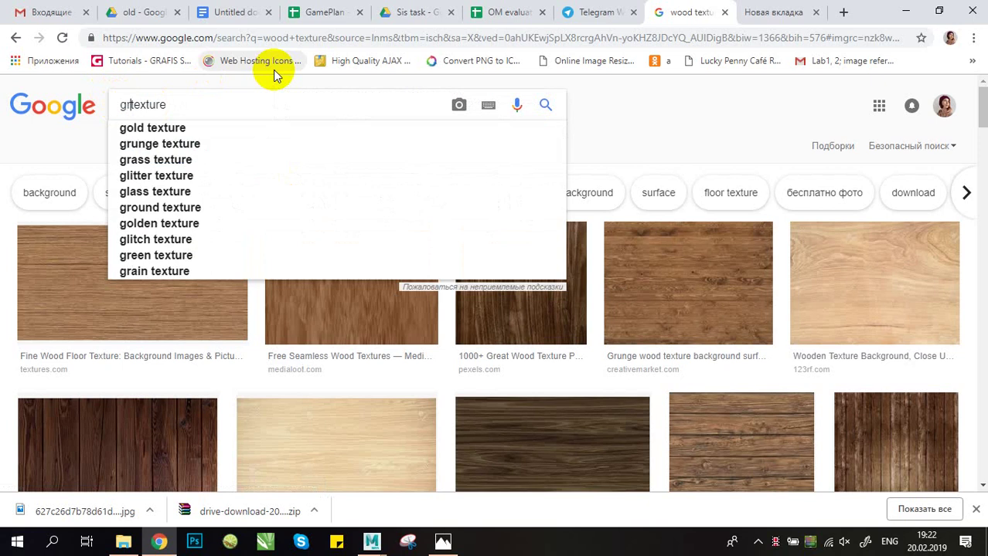
{"action": "type", "text": "b"}
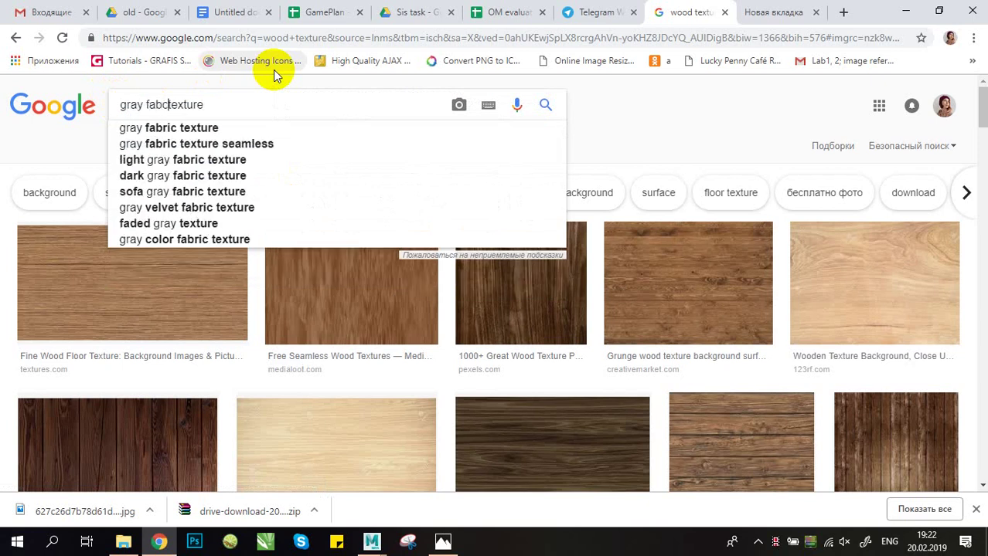
{"action": "type", "text": "ric"}
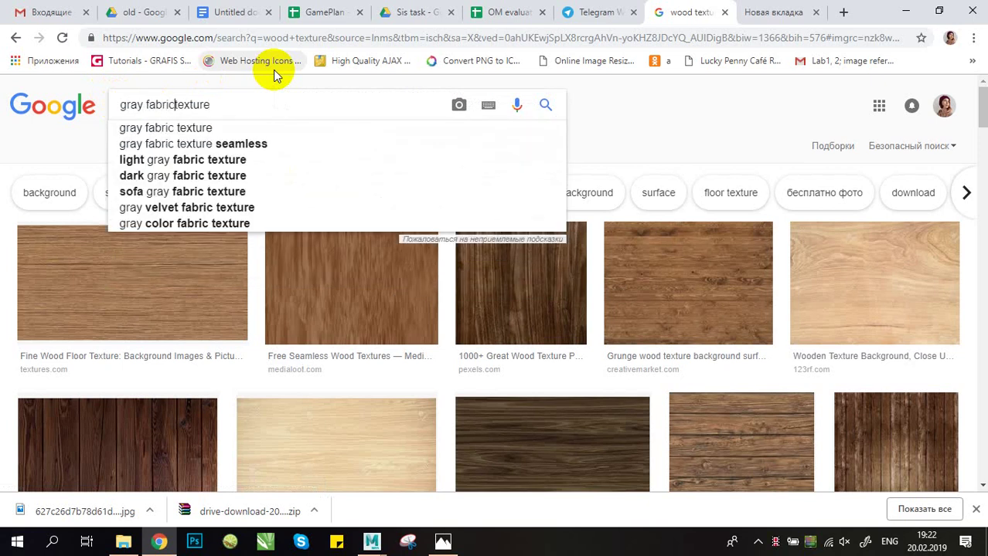
{"action": "key", "text": "Return"}
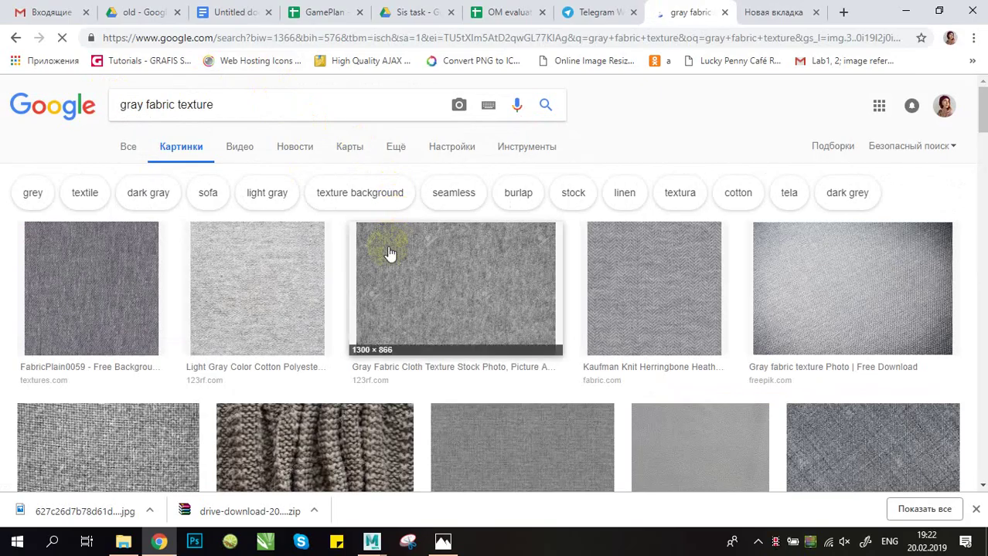
- Save the light gray cotton polyester fabric image to the desktop as a JPEG named gray_fabric_texture and return to the Hypershade
{"action": "scroll", "coordinate": [267, 297], "scroll_direction": "down", "scroll_amount": 4}
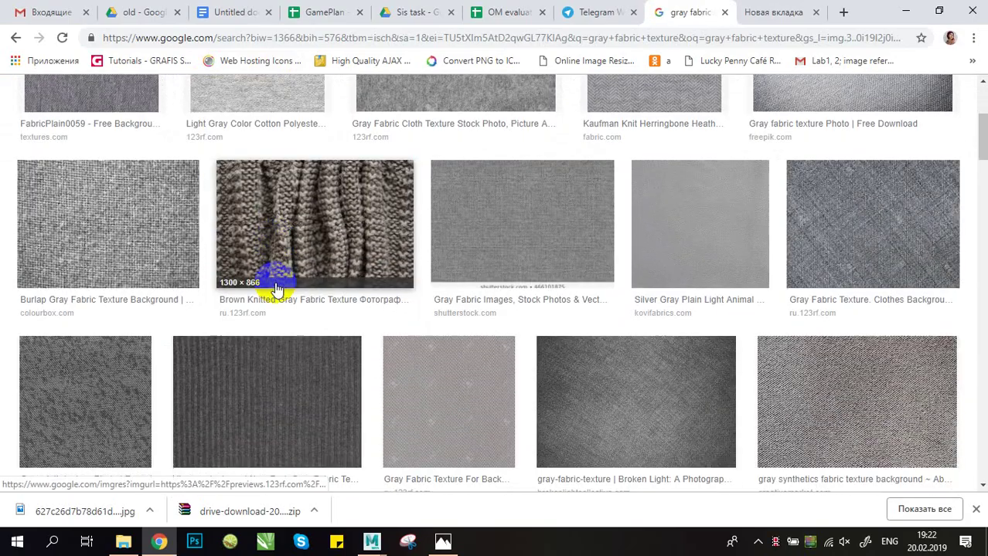
{"action": "scroll", "coordinate": [527, 264], "scroll_direction": "down", "scroll_amount": 5}
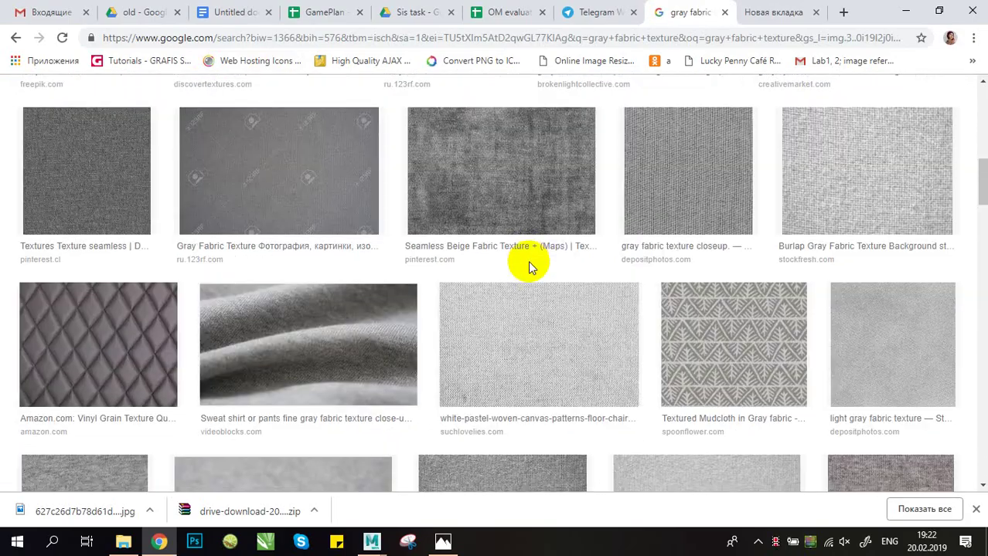
{"action": "scroll", "coordinate": [510, 274], "scroll_direction": "up", "scroll_amount": 3}
{"action": "scroll", "coordinate": [498, 282], "scroll_direction": "up", "scroll_amount": 6}
{"action": "left_click", "coordinate": [248, 193]}
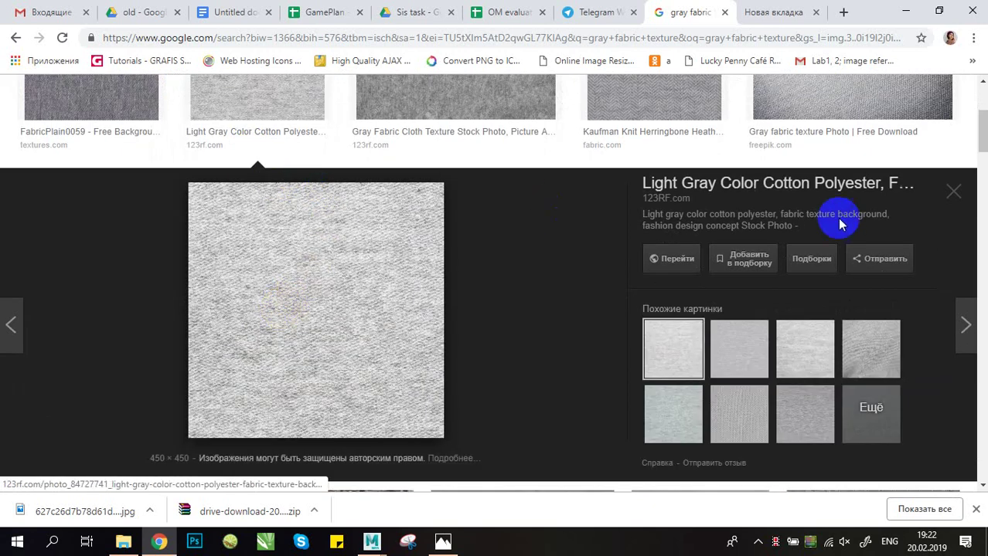
{"action": "right_click", "coordinate": [417, 251]}
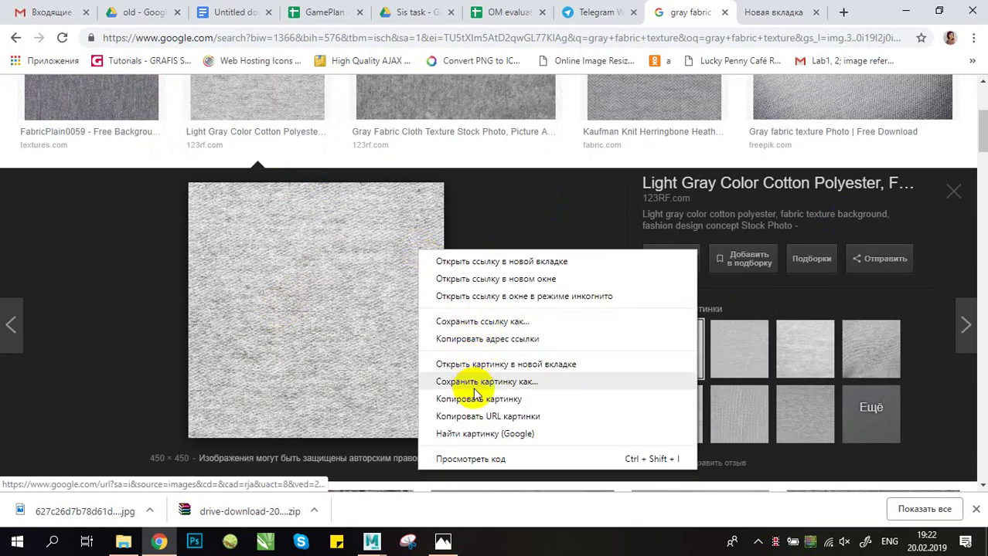
{"action": "left_click", "coordinate": [471, 382]}
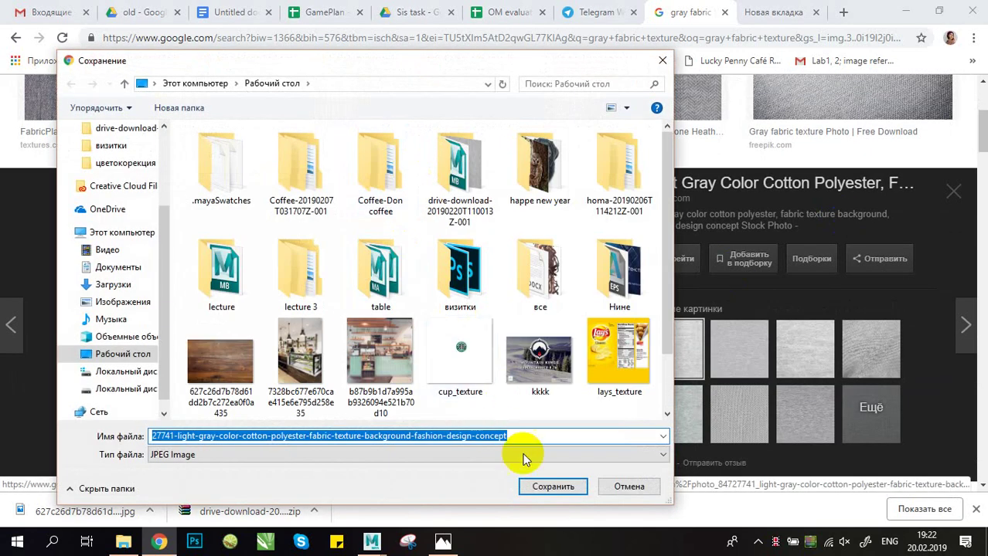
{"action": "type", "text": "gray_fabric_texture"}
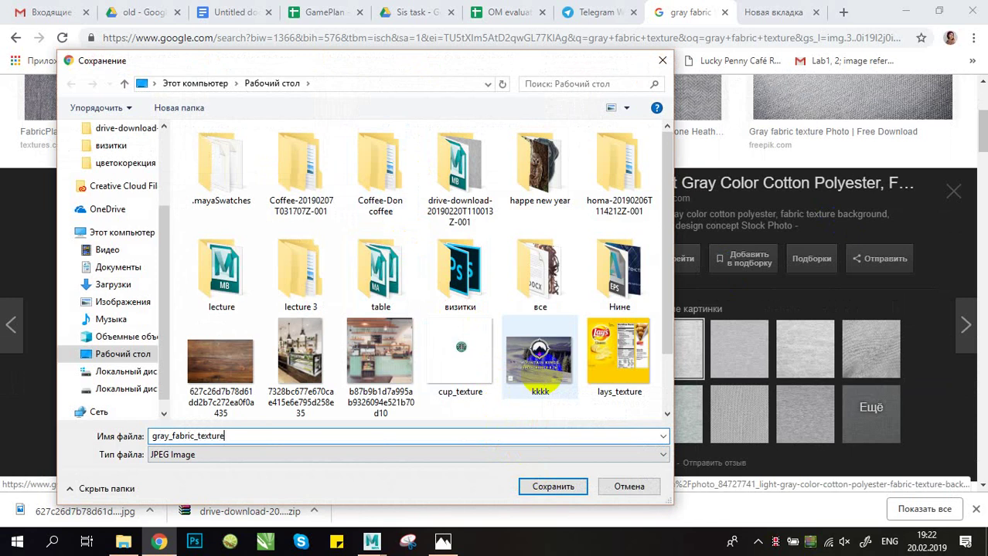
{"action": "key", "text": "Return"}
{"action": "left_click", "coordinate": [905, 12]}
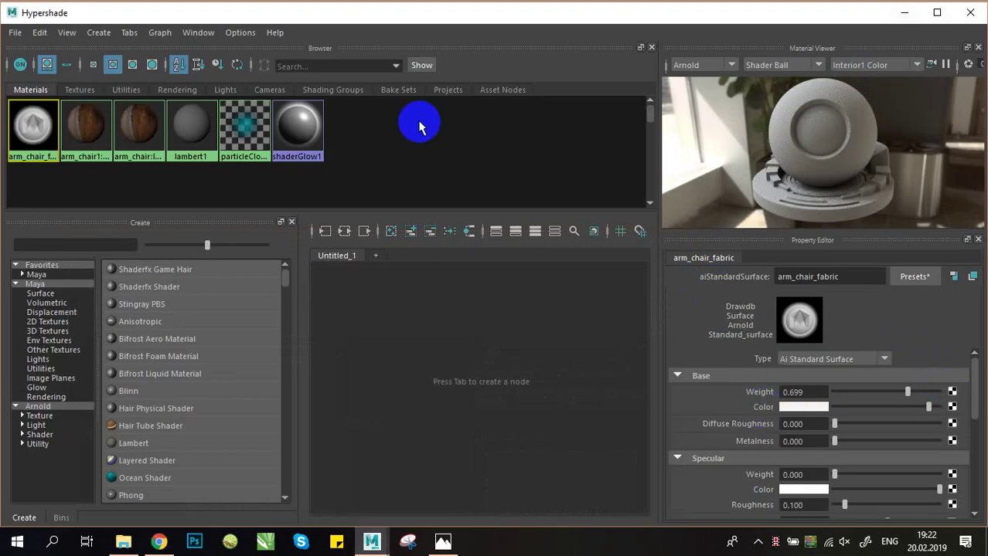
- Assign the arm_chair_fabric material to the armchair's tufted backrest
{"action": "left_click_drag", "start_coordinate": [306, 13], "coordinate": [761, 150]}
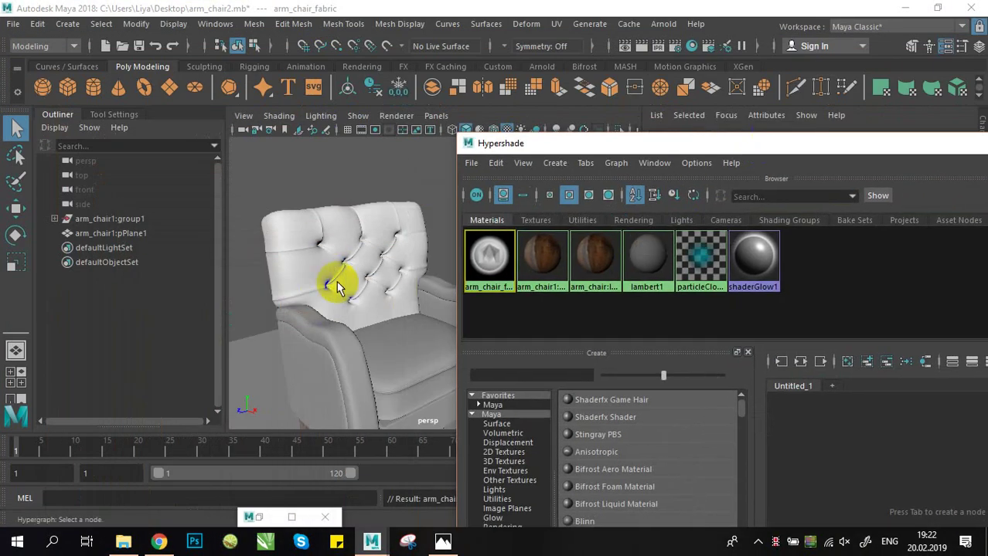
{"action": "middle_click_drag", "start_coordinate": [486, 256], "coordinate": [474, 273]}
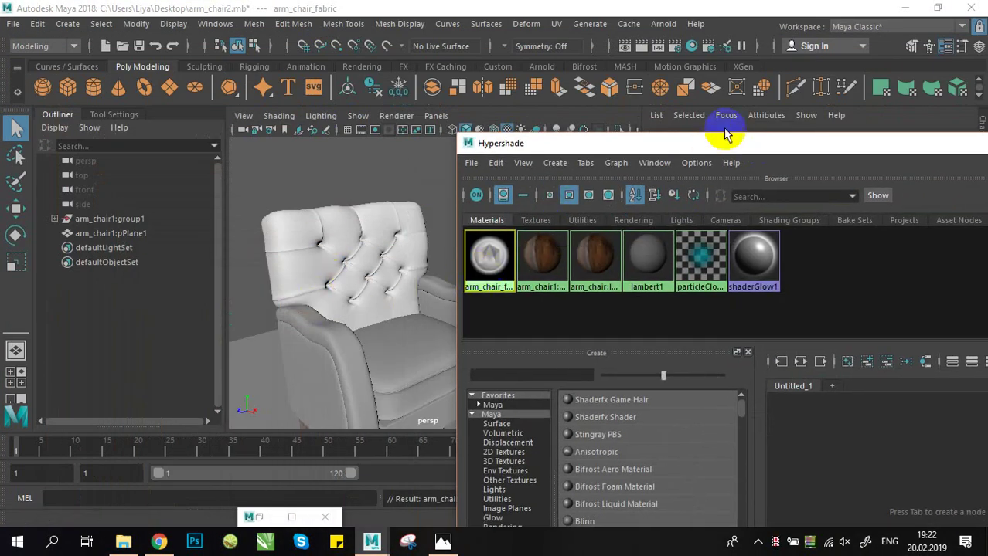
{"action": "left_click_drag", "start_coordinate": [687, 147], "coordinate": [248, 45]}
- Map the fabric material's base color with a File texture that loads gray_fabric_texture.jpg from the desktop
{"action": "left_click", "coordinate": [963, 439]}
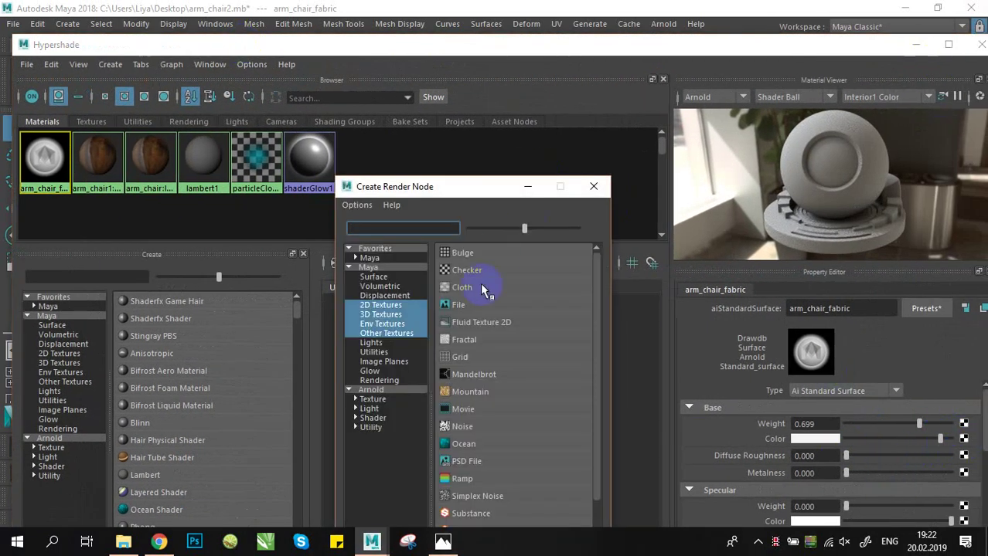
{"action": "left_click", "coordinate": [464, 305]}
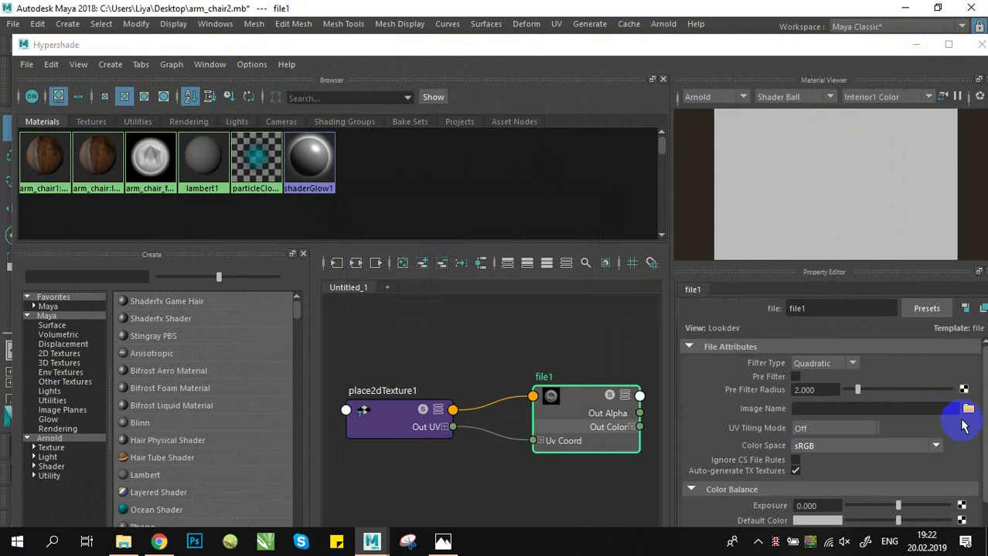
{"action": "left_click", "coordinate": [966, 408]}
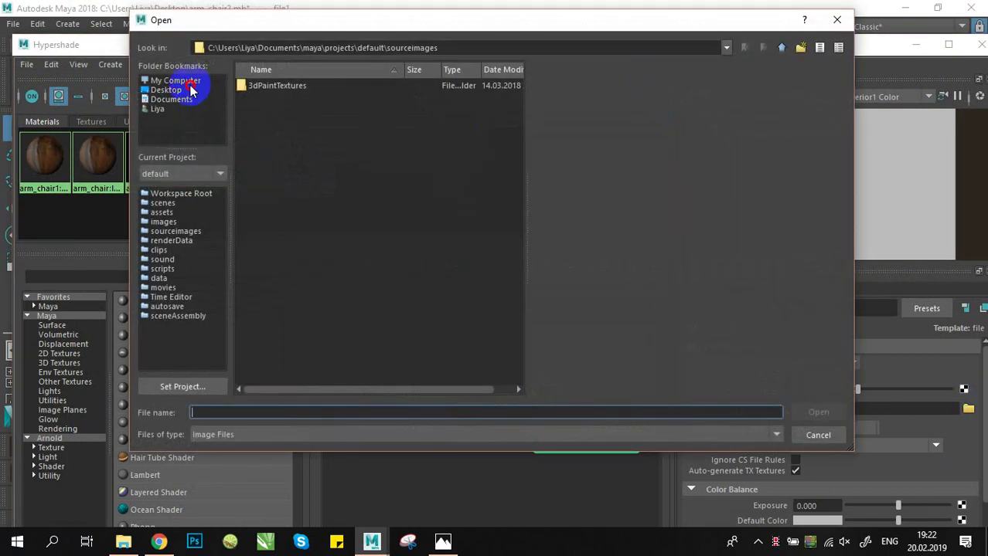
{"action": "left_click", "coordinate": [192, 91]}
{"action": "scroll", "coordinate": [282, 278], "scroll_direction": "down", "scroll_amount": 2}
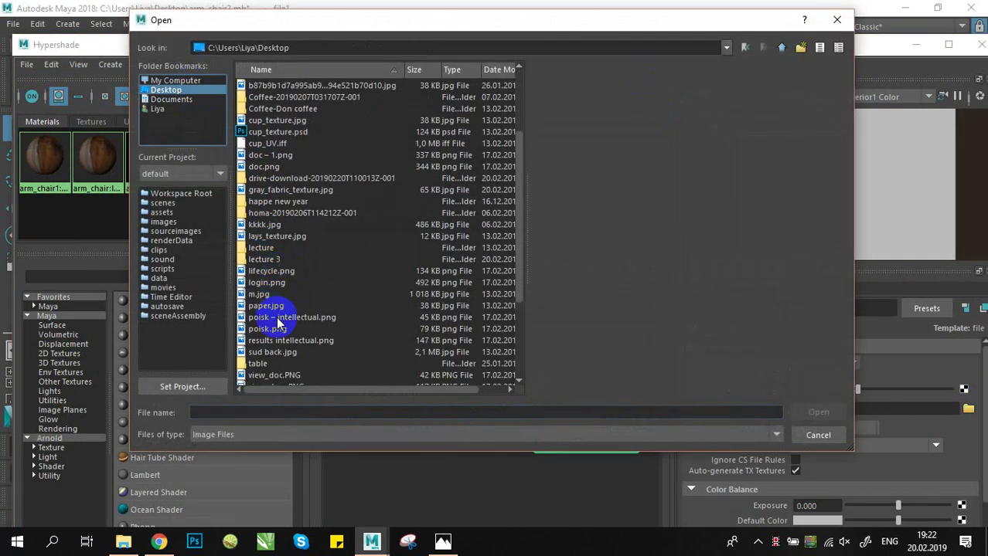
{"action": "scroll", "coordinate": [278, 323], "scroll_direction": "down", "scroll_amount": 1}
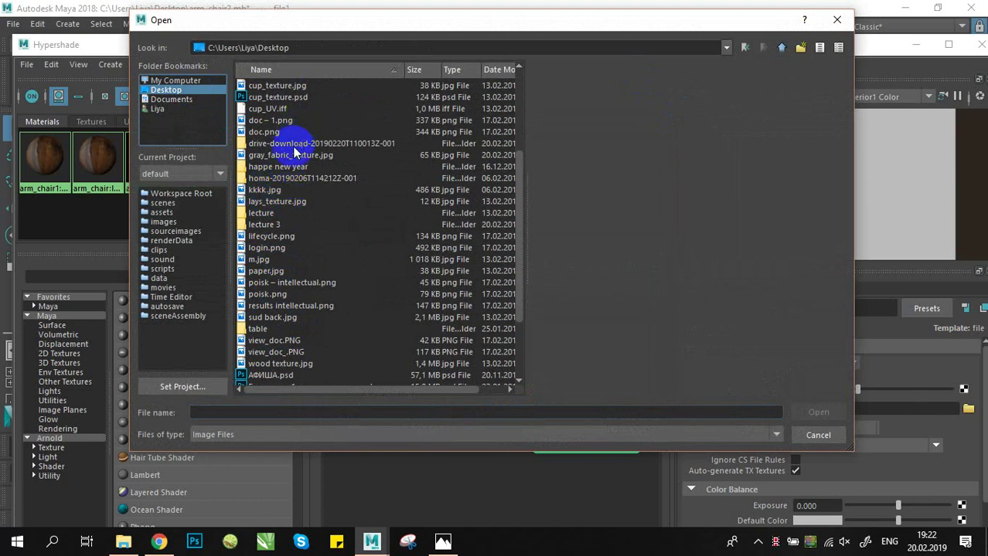
{"action": "left_click", "coordinate": [298, 284]}
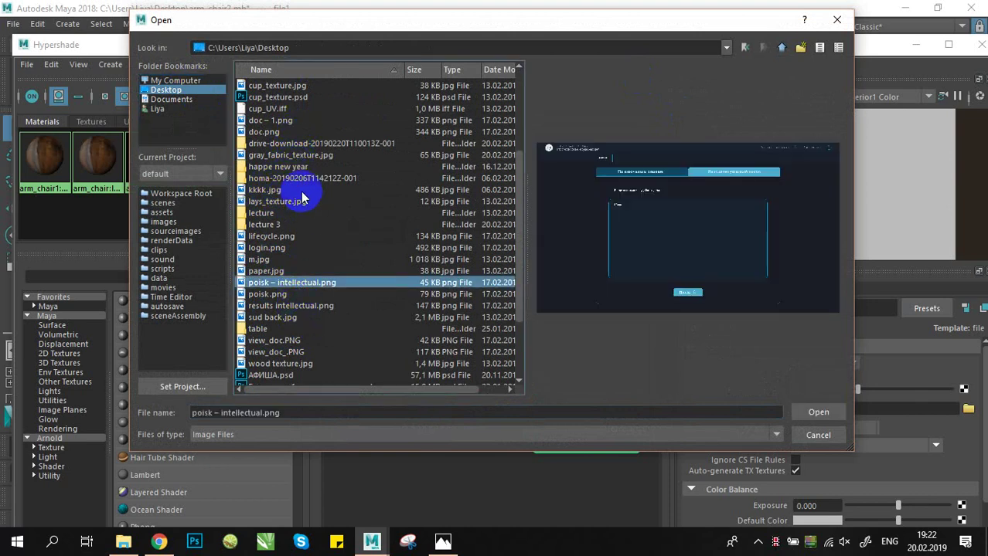
{"action": "left_click", "coordinate": [298, 132]}
{"action": "scroll", "coordinate": [298, 154], "scroll_direction": "up", "scroll_amount": 4}
{"action": "scroll", "coordinate": [286, 187], "scroll_direction": "down", "scroll_amount": 7}
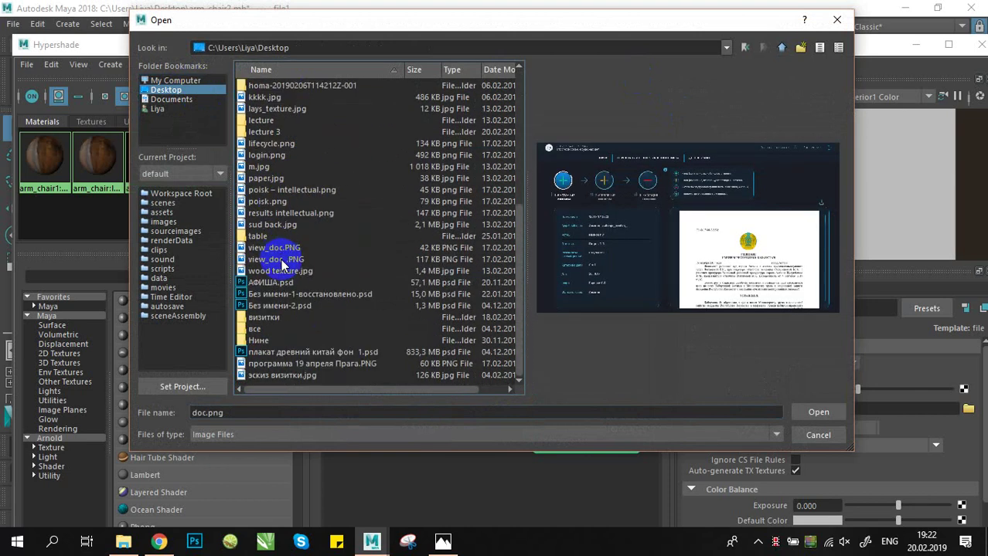
{"action": "scroll", "coordinate": [271, 216], "scroll_direction": "up", "scroll_amount": 1}
{"action": "left_click", "coordinate": [291, 98]}
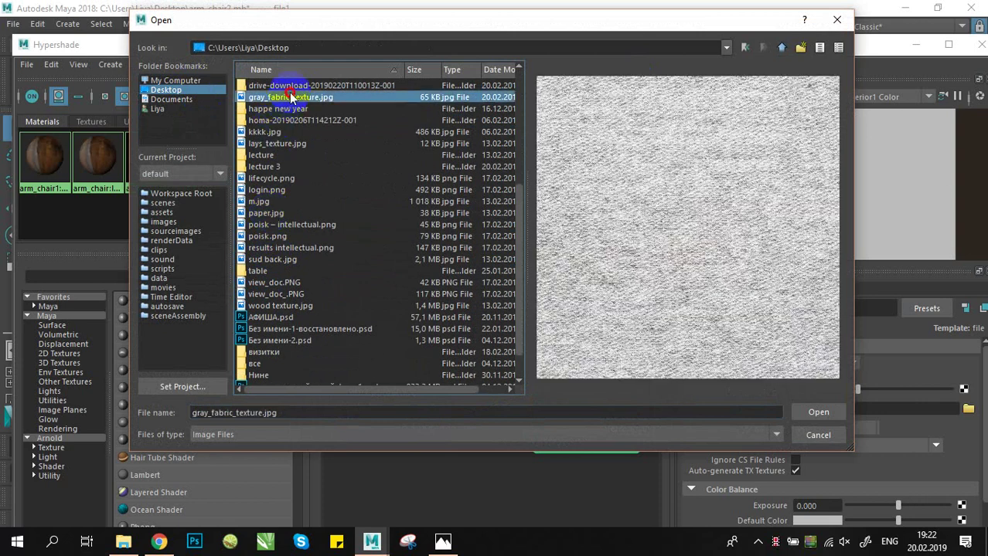
{"action": "left_click", "coordinate": [817, 413]}
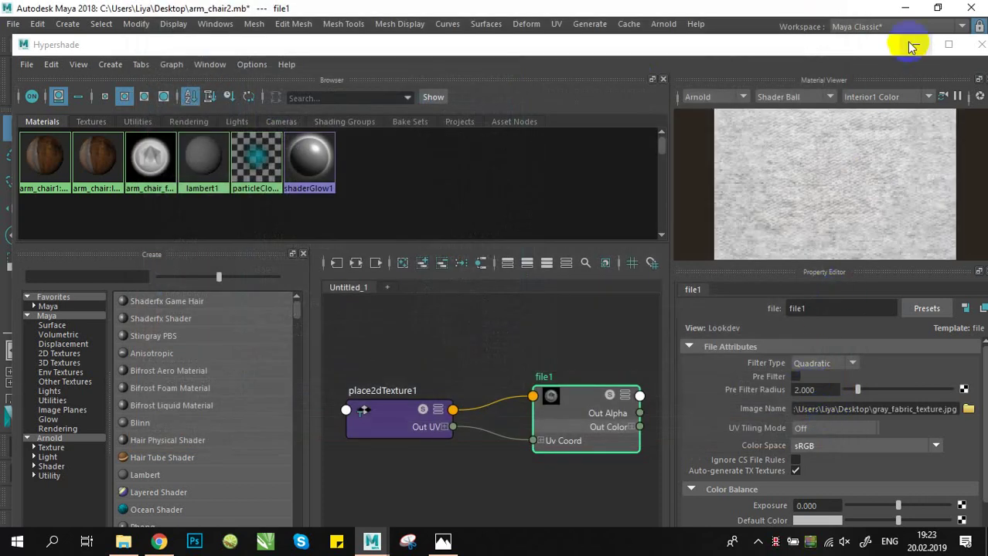
- Select the tufted backrest and show its UV layout in the UV Editor beside the perspective view
{"action": "left_click", "coordinate": [915, 44]}
{"action": "left_click_drag", "start_coordinate": [499, 274], "coordinate": [464, 259], "text": "alt"}
{"action": "left_click", "coordinate": [507, 246]}
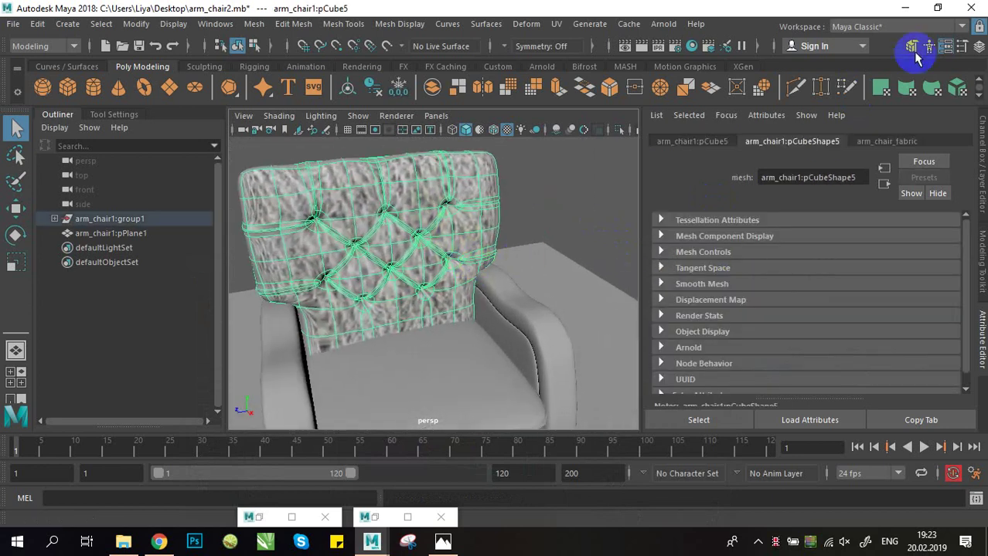
{"action": "left_click_drag", "start_coordinate": [526, 188], "coordinate": [515, 241], "text": "alt"}
{"action": "left_click", "coordinate": [558, 24]}
{"action": "left_click", "coordinate": [581, 49]}
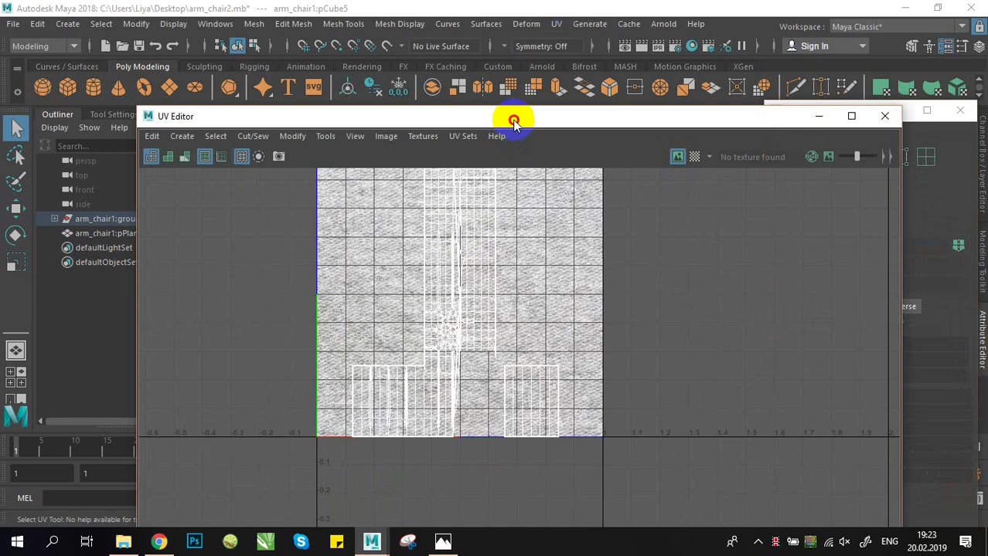
{"action": "left_click_drag", "start_coordinate": [512, 117], "coordinate": [814, 78]}
{"action": "scroll", "coordinate": [822, 242], "scroll_direction": "up", "scroll_amount": 5}
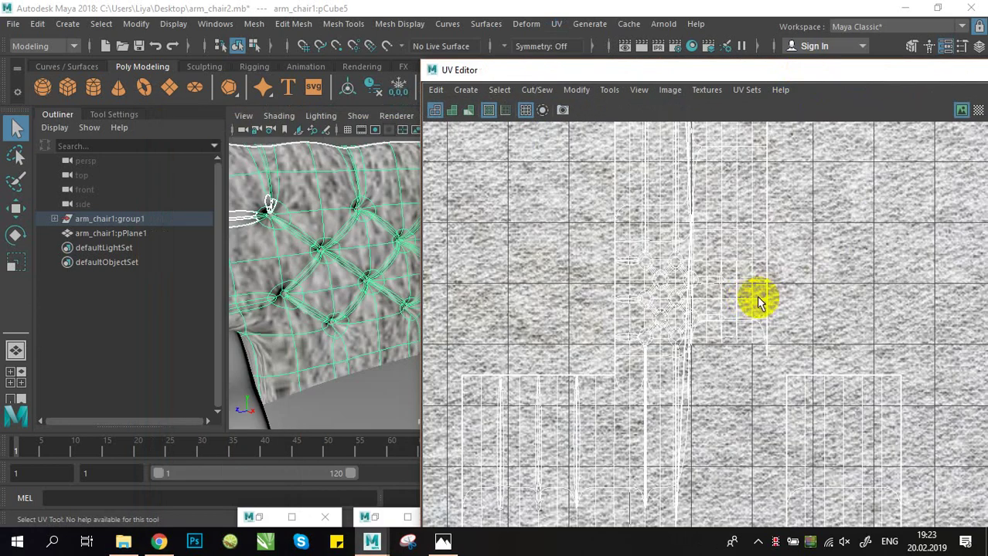
{"action": "scroll", "coordinate": [750, 300], "scroll_direction": "down", "scroll_amount": 5}
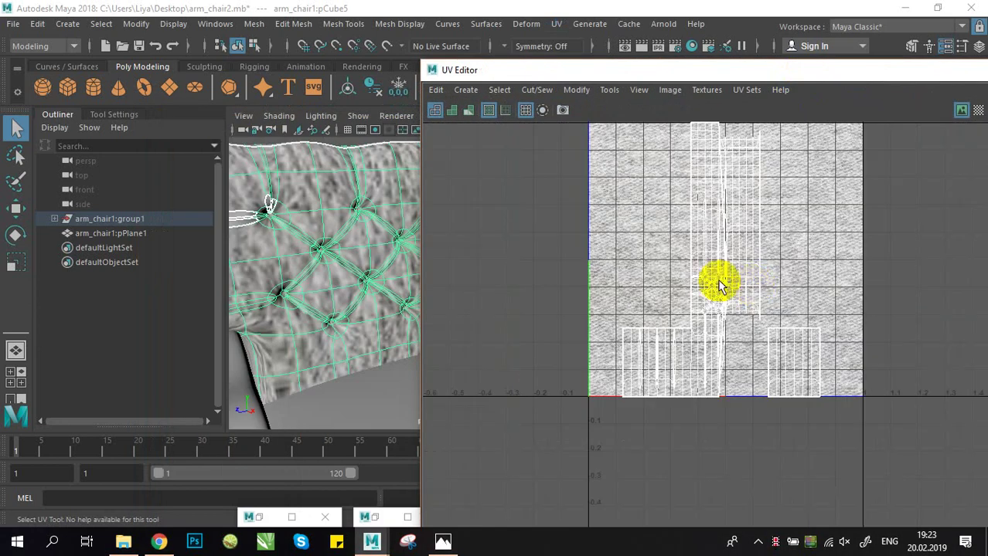
{"action": "scroll", "coordinate": [311, 219], "scroll_direction": "down", "scroll_amount": 5}
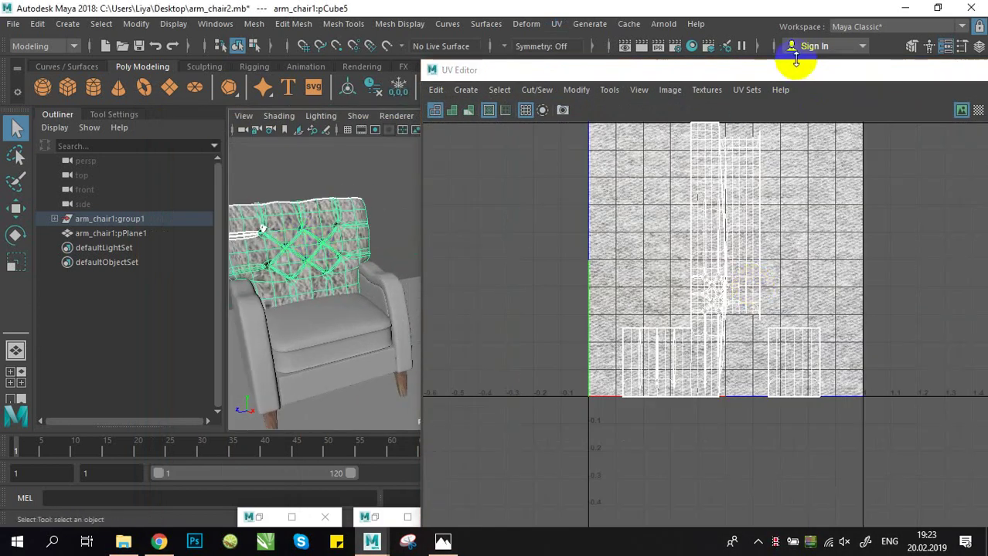
- Apply automatic UV mapping to the backrest and place the UV Editor beside the perspective view
{"action": "left_click_drag", "start_coordinate": [790, 77], "coordinate": [736, 177]}
{"action": "left_click", "coordinate": [957, 88]}
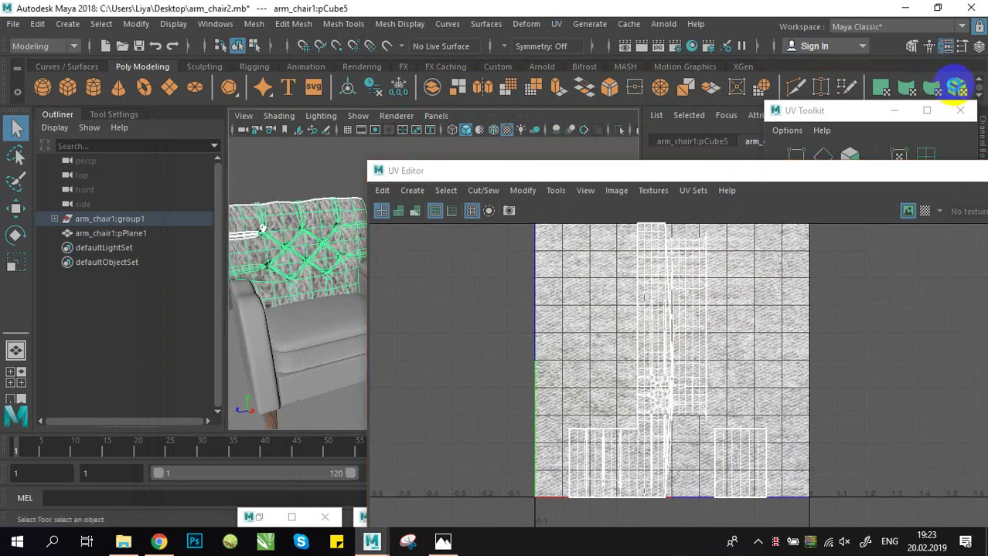
{"action": "left_click_drag", "start_coordinate": [366, 234], "coordinate": [298, 182], "text": "alt"}
{"action": "scroll", "coordinate": [295, 240], "scroll_direction": "up", "scroll_amount": 4}
{"action": "right_click_drag", "start_coordinate": [358, 127], "coordinate": [364, 105]}
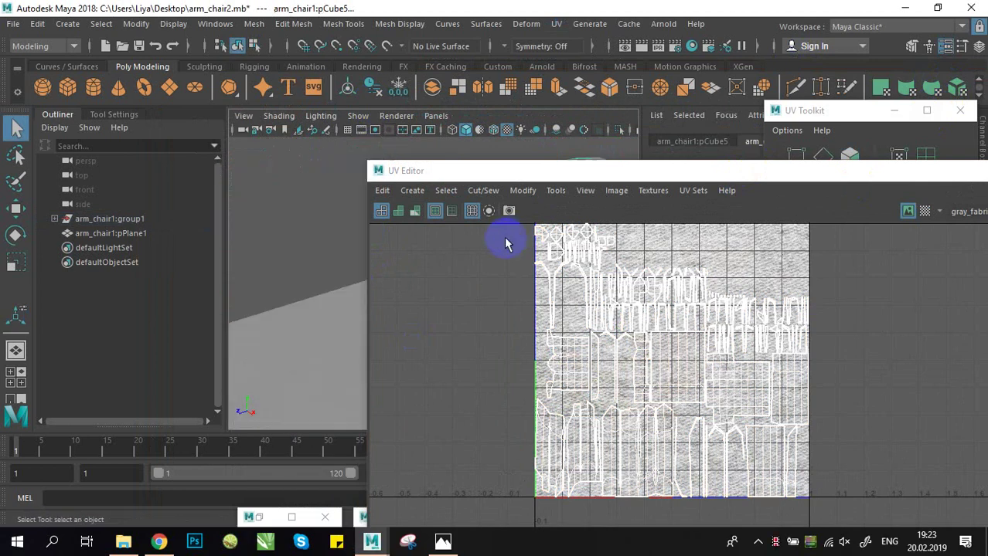
{"action": "left_click_drag", "start_coordinate": [864, 179], "coordinate": [983, 177]}
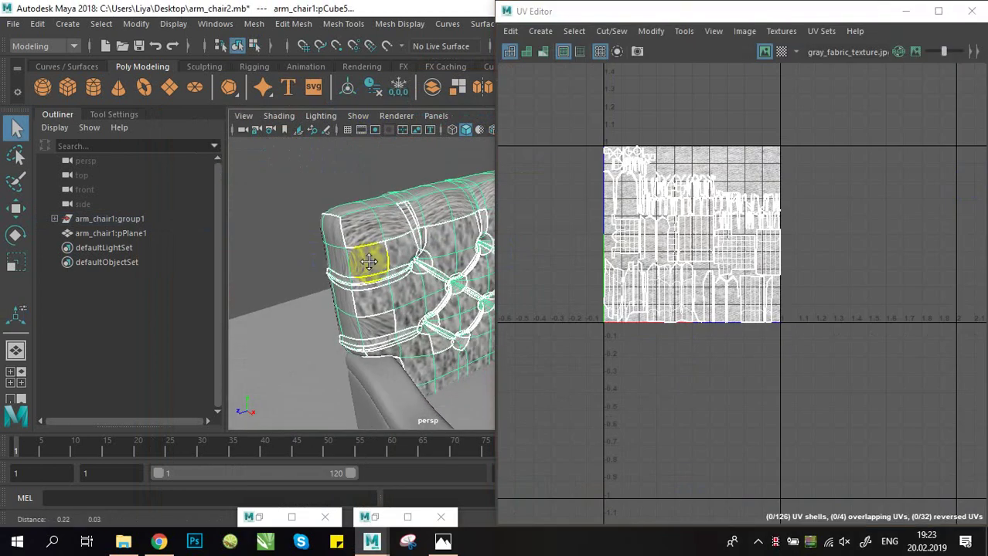
- Select all of the backrest's UVs and unfold the shells
{"action": "left_click_drag", "start_coordinate": [369, 254], "coordinate": [375, 276], "text": "alt"}
{"action": "right_click_drag", "start_coordinate": [375, 276], "coordinate": [430, 296], "text": "alt"}
{"action": "left_click_drag", "start_coordinate": [429, 295], "coordinate": [467, 346], "text": "alt"}
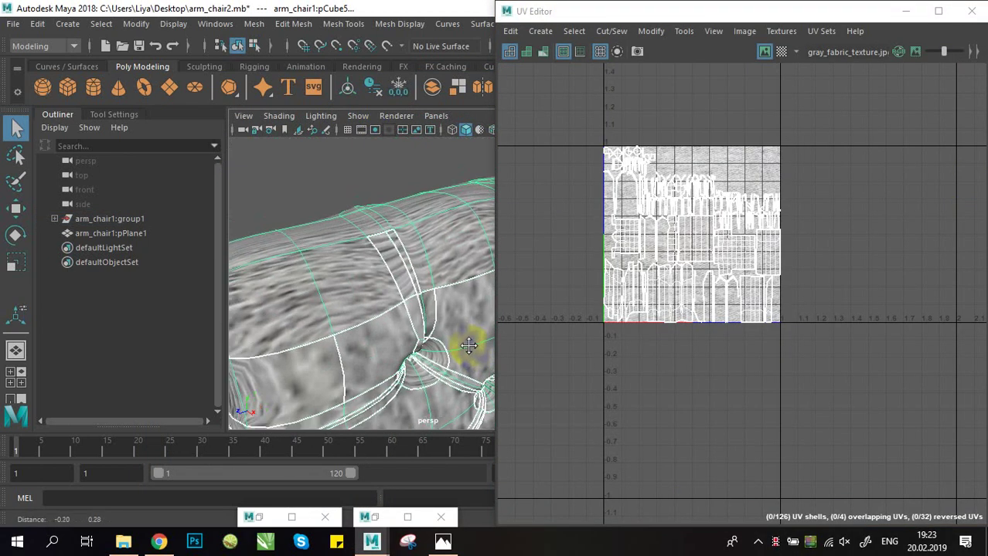
{"action": "right_click_drag", "start_coordinate": [467, 347], "coordinate": [405, 321], "text": "alt"}
{"action": "left_click_drag", "start_coordinate": [405, 322], "coordinate": [269, 242], "text": "alt"}
{"action": "right_click_drag", "start_coordinate": [688, 221], "coordinate": [750, 222]}
{"action": "left_click", "coordinate": [621, 142]}
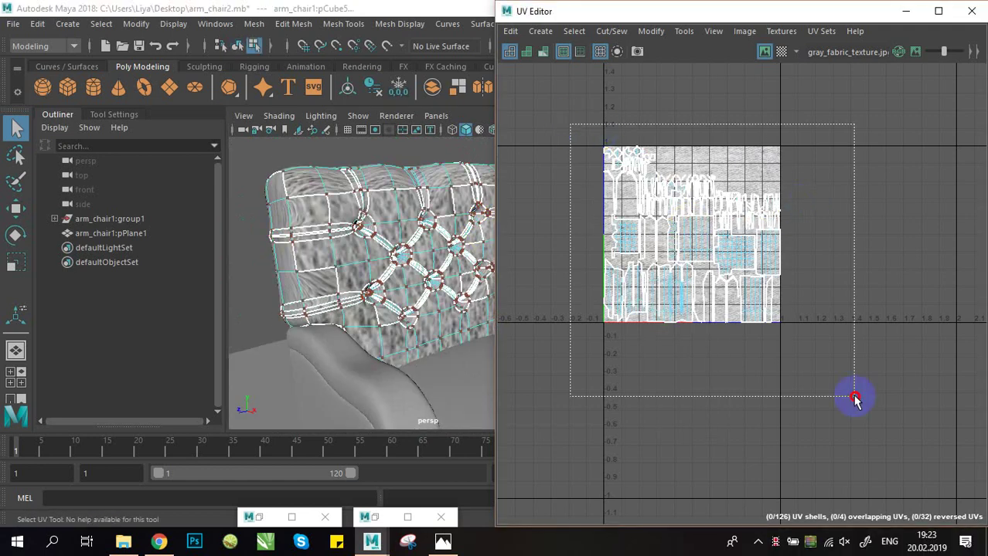
{"action": "left_click_drag", "start_coordinate": [854, 397], "coordinate": [855, 397]}
{"action": "right_click_drag", "start_coordinate": [723, 280], "coordinate": [600, 163], "text": "shift"}
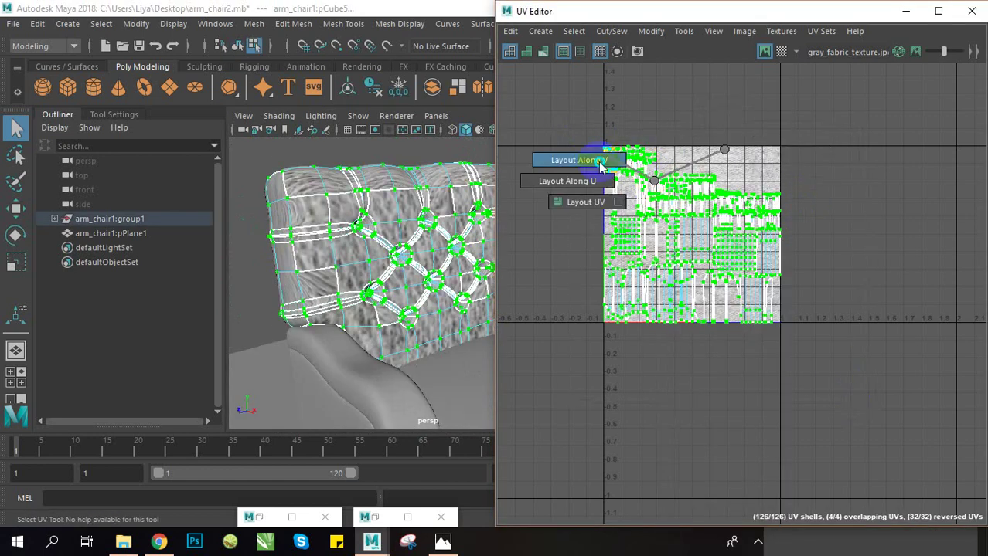
{"action": "right_click_drag", "start_coordinate": [664, 174], "coordinate": [591, 161], "text": "shift"}
- Identify the UV shell of the backrest's outer side panel from its upper face and move that shell below the texture tile
{"action": "left_click_drag", "start_coordinate": [379, 287], "coordinate": [384, 241], "text": "alt"}
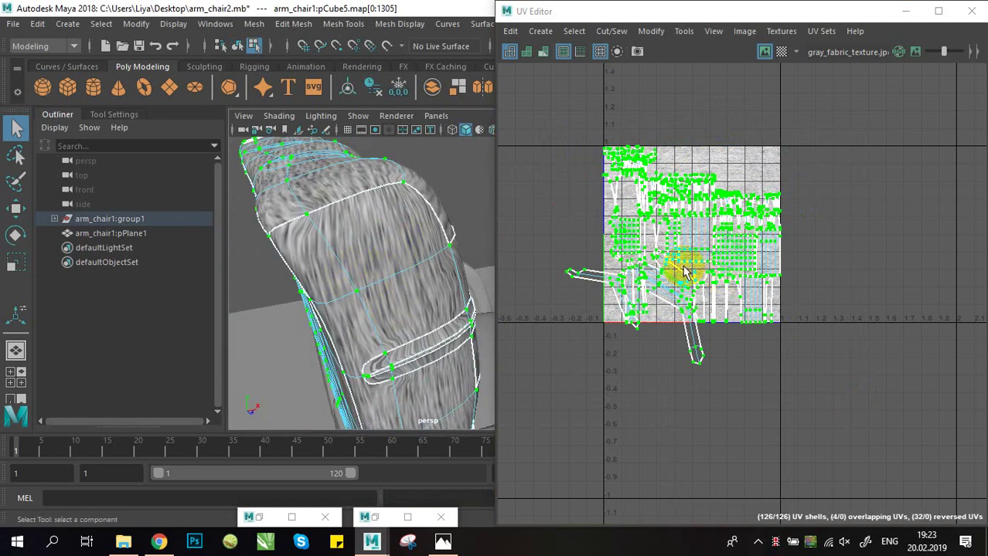
{"action": "left_click_drag", "start_coordinate": [360, 212], "coordinate": [223, 225], "text": "alt"}
{"action": "middle_click_drag", "start_coordinate": [337, 270], "coordinate": [344, 295], "text": "alt"}
{"action": "left_click_drag", "start_coordinate": [344, 295], "coordinate": [471, 243], "text": "alt"}
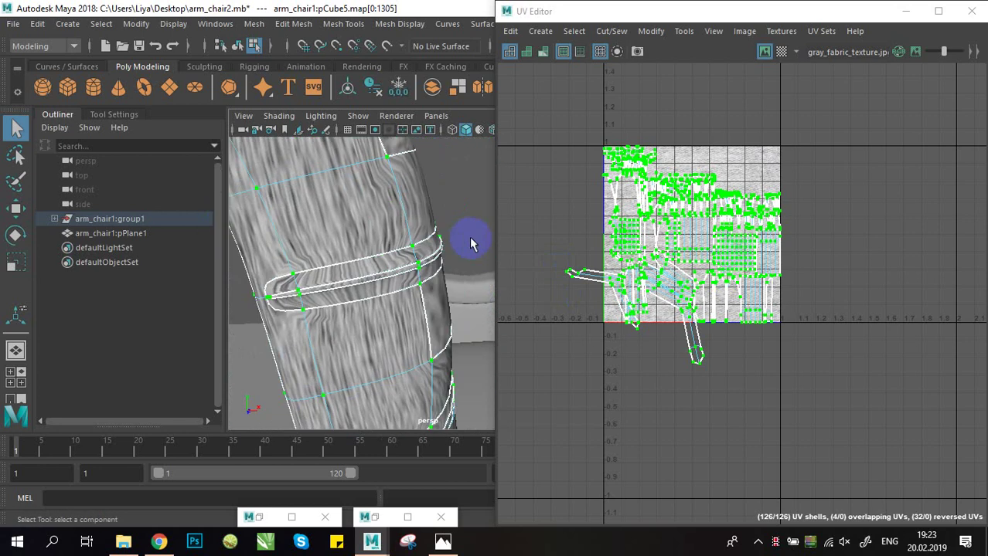
{"action": "scroll", "coordinate": [464, 242], "scroll_direction": "down", "scroll_amount": 3}
{"action": "right_click_drag", "start_coordinate": [395, 197], "coordinate": [394, 166]}
{"action": "left_click", "coordinate": [370, 203]}
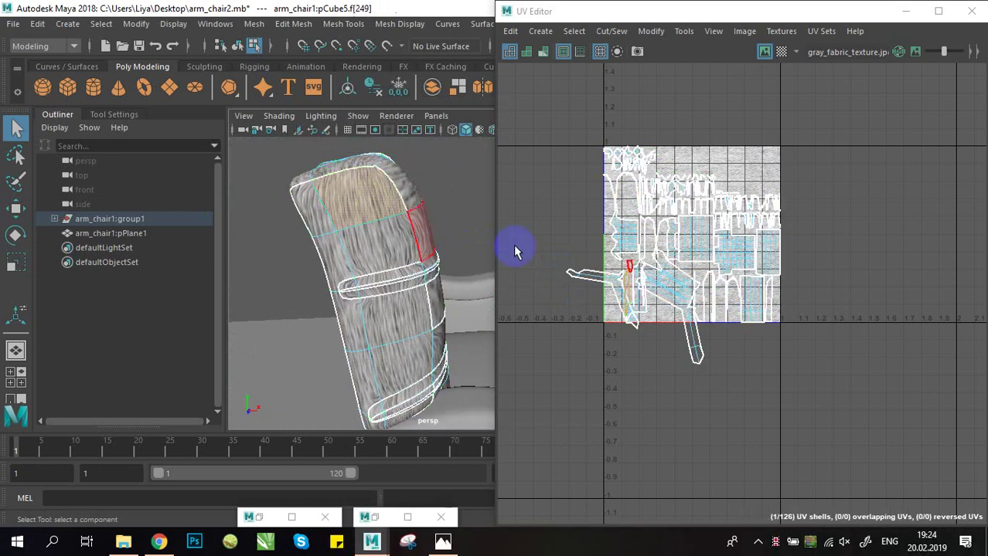
{"action": "right_click_drag", "start_coordinate": [669, 289], "coordinate": [670, 290]}
{"action": "scroll", "coordinate": [668, 290], "scroll_direction": "up", "scroll_amount": 4}
{"action": "left_click", "coordinate": [583, 286]}
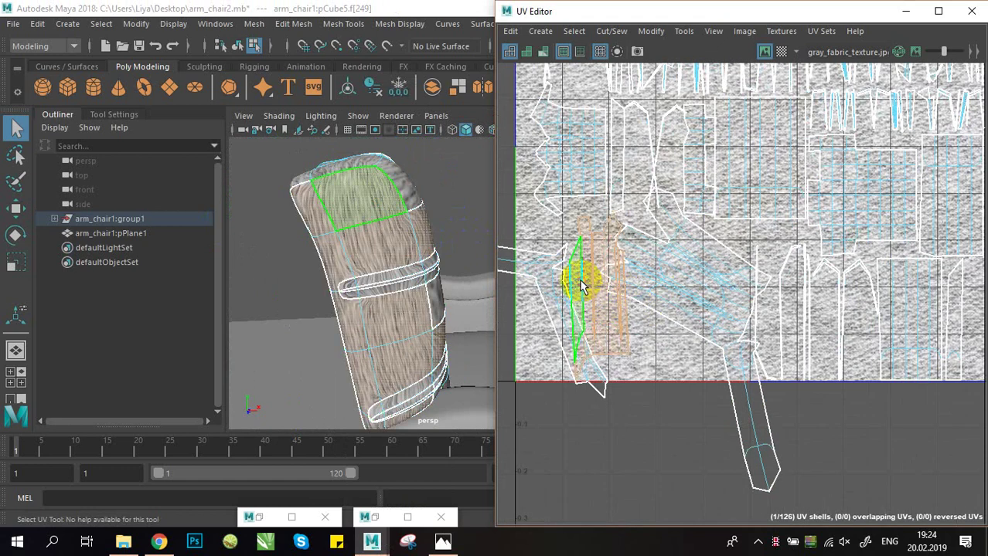
{"action": "scroll", "coordinate": [627, 277], "scroll_direction": "down", "scroll_amount": 4}
{"action": "key", "text": "w"}
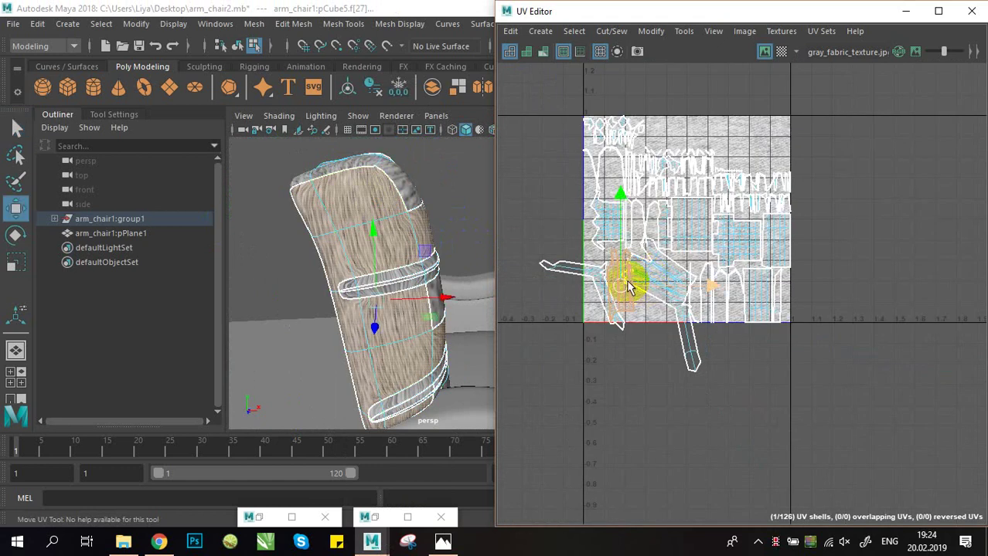
{"action": "left_click_drag", "start_coordinate": [635, 366], "coordinate": [638, 346]}
{"action": "right_click_drag", "start_coordinate": [638, 347], "coordinate": [728, 373], "text": "alt"}
- Dim the texture image in the UV Editor and scale the side panel's shell shorter vertically and wider horizontally
{"action": "left_click", "coordinate": [916, 58]}
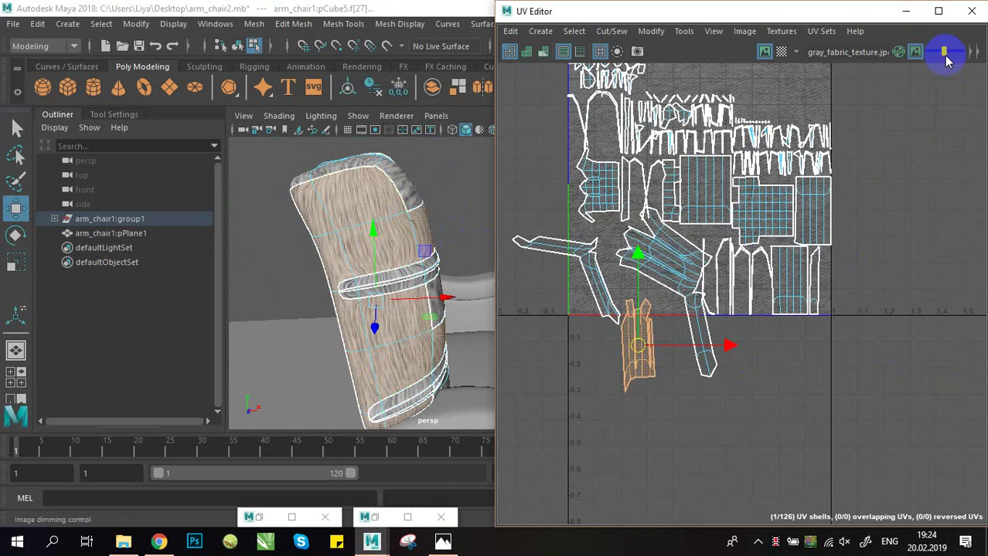
{"action": "left_click_drag", "start_coordinate": [947, 58], "coordinate": [940, 60]}
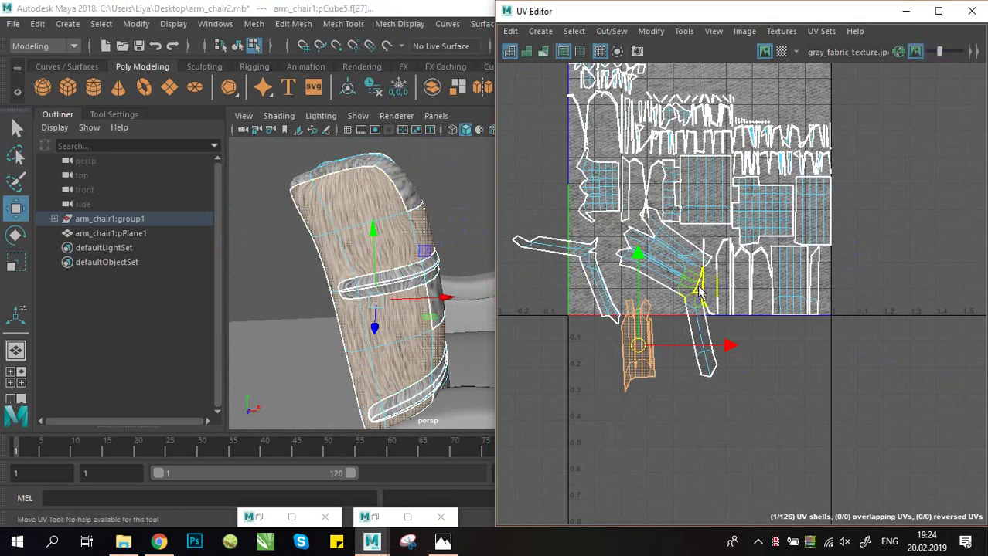
{"action": "scroll", "coordinate": [684, 306], "scroll_direction": "up", "scroll_amount": 4}
{"action": "middle_click_drag", "start_coordinate": [667, 349], "coordinate": [729, 320], "text": "alt"}
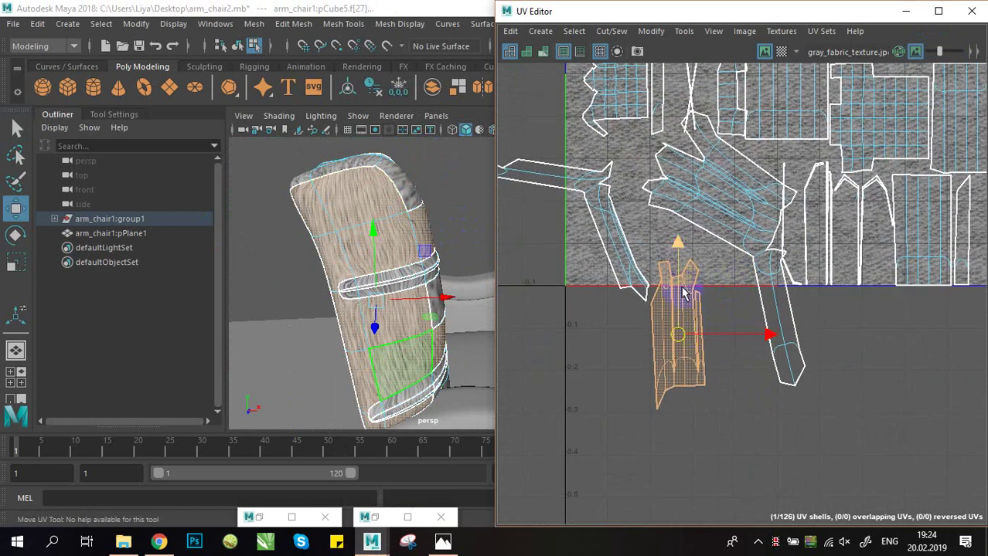
{"action": "key", "text": "r"}
{"action": "left_click_drag", "start_coordinate": [677, 265], "coordinate": [688, 306]}
{"action": "left_click_drag", "start_coordinate": [757, 338], "coordinate": [837, 324]}
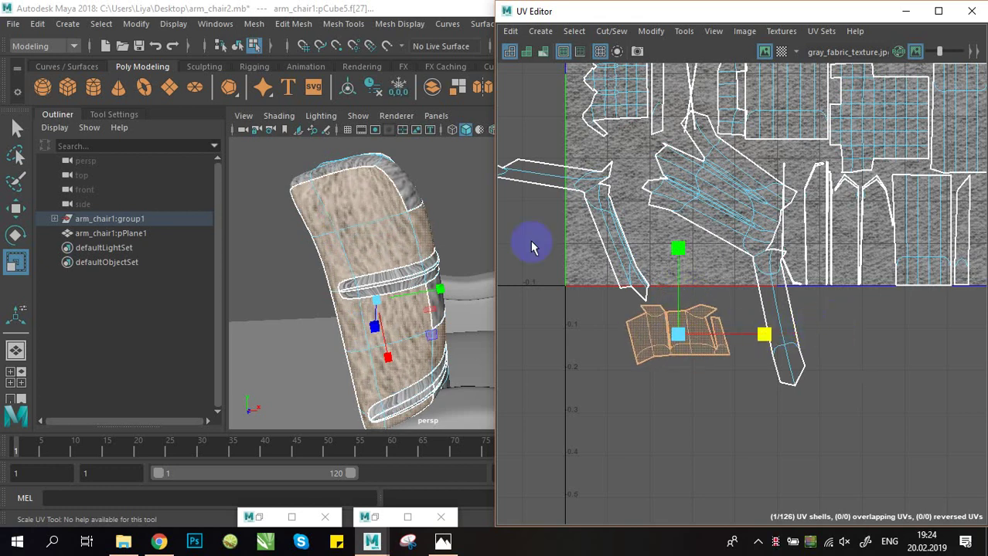
- Identify the bent UV shell of the backrest's opposite side panel from its upper face and select all of that shell's UVs
{"action": "left_click_drag", "start_coordinate": [386, 279], "coordinate": [381, 205], "text": "alt"}
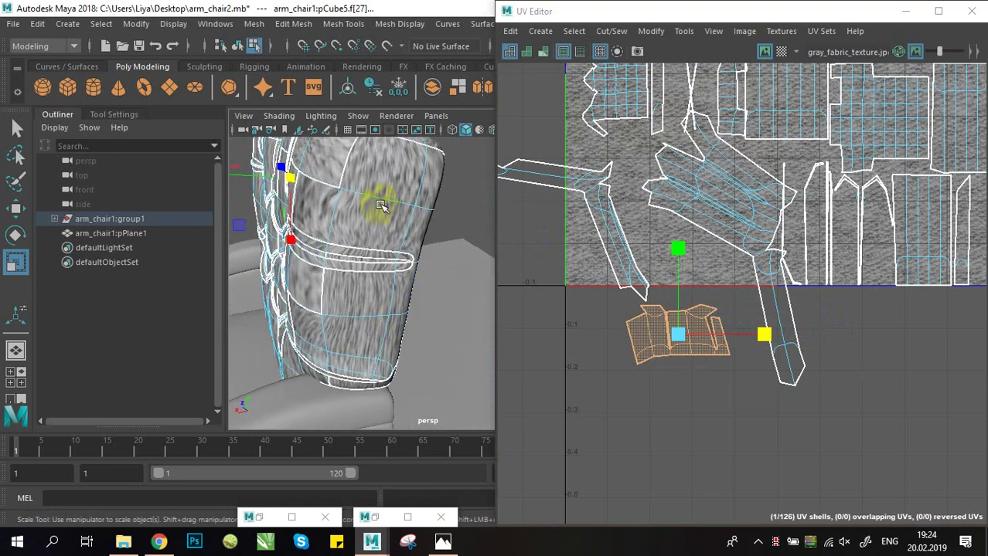
{"action": "left_click", "coordinate": [390, 197]}
{"action": "double_click", "coordinate": [616, 224]}
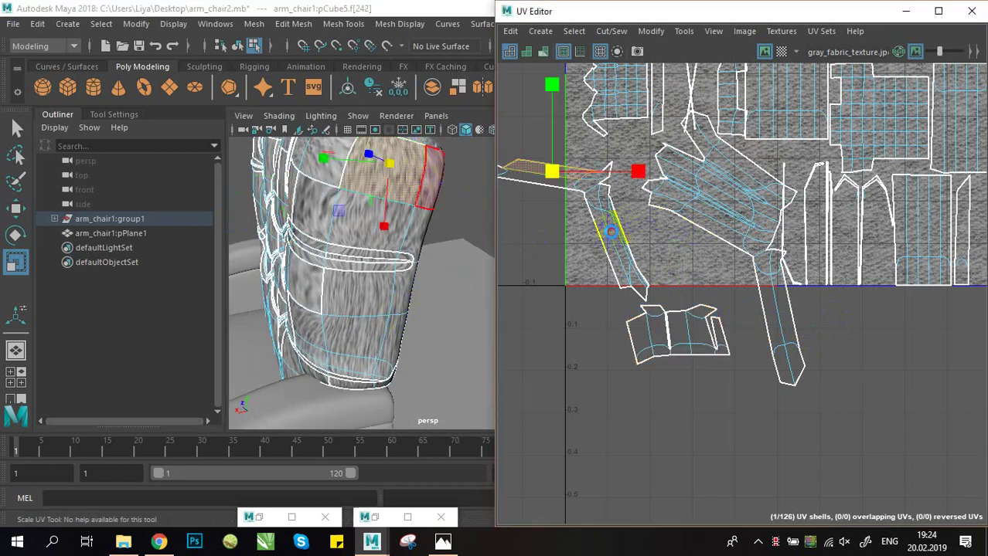
{"action": "scroll", "coordinate": [665, 243], "scroll_direction": "down", "scroll_amount": 1}
{"action": "middle_click_drag", "start_coordinate": [594, 229], "coordinate": [673, 261], "text": "alt"}
{"action": "middle_click_drag", "start_coordinate": [779, 217], "coordinate": [712, 252], "text": "alt"}
{"action": "right_click", "coordinate": [628, 291]}
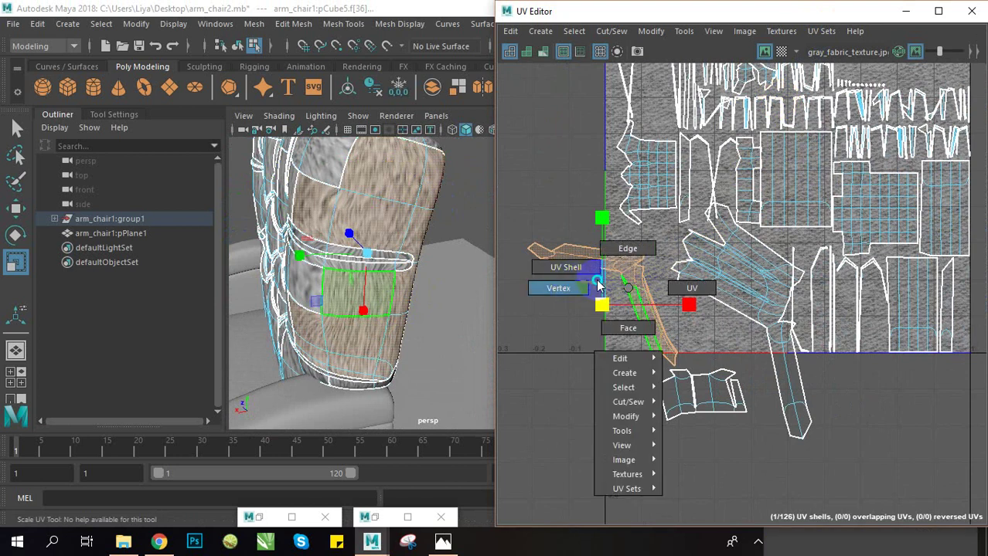
{"action": "left_click", "coordinate": [629, 284]}
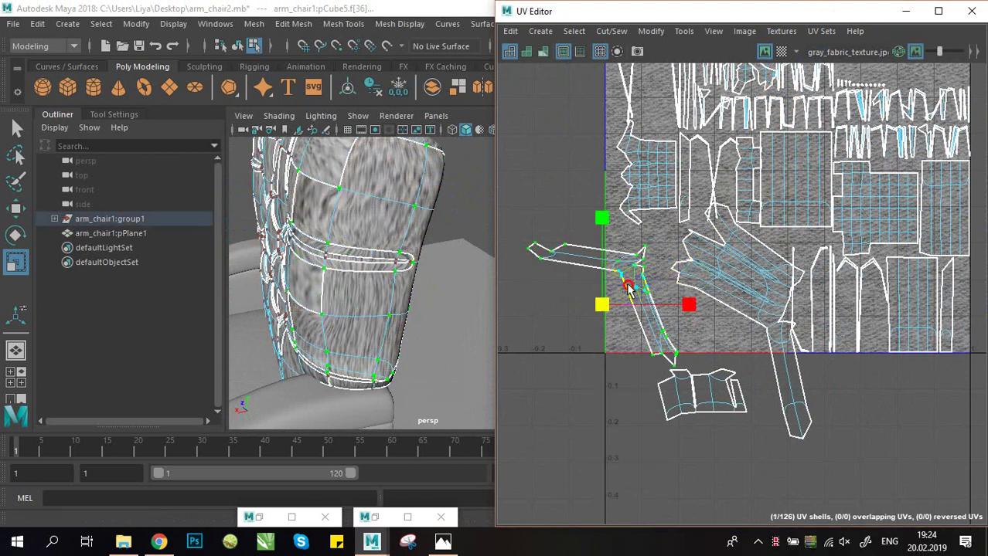
{"action": "right_click_drag", "start_coordinate": [630, 285], "coordinate": [512, 161], "text": "shift"}
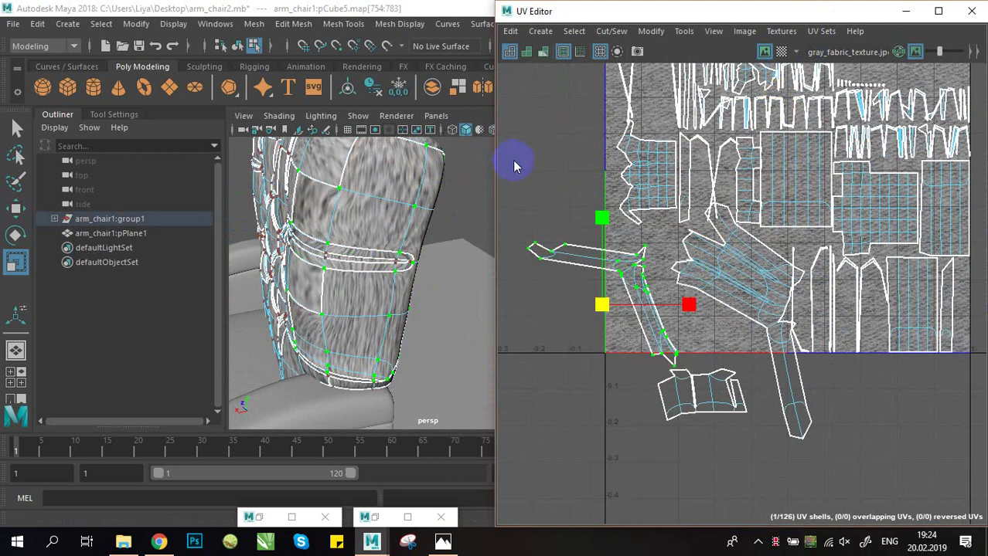
- Try a narrower horizontal scale on the bent side-panel shell, and undo the scaling
{"action": "middle_click_drag", "start_coordinate": [686, 278], "coordinate": [682, 273], "text": "alt"}
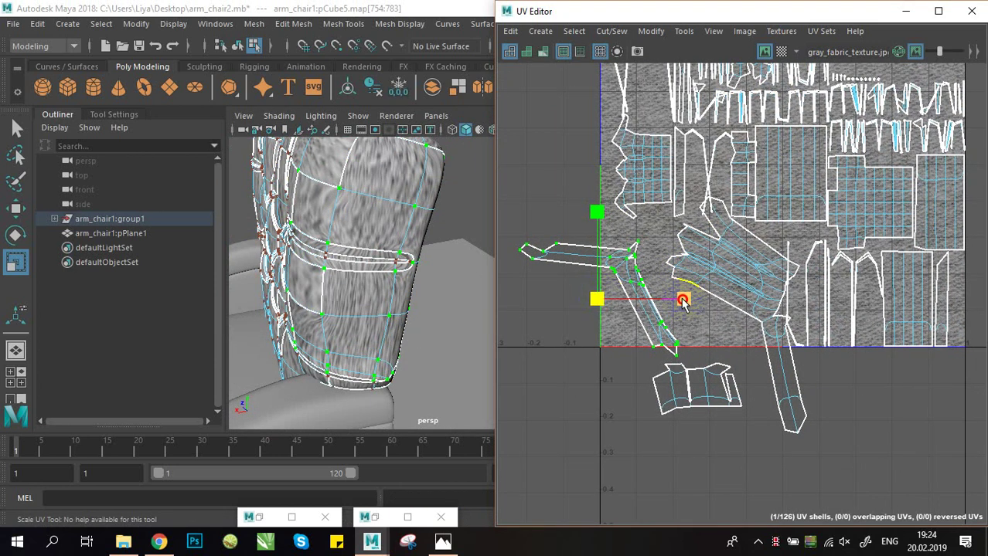
{"action": "mouse_move", "coordinate": [683, 301]}
{"action": "left_mouse_down"}
{"action": "mouse_move", "coordinate": [644, 287]}
{"action": "mouse_move", "coordinate": [669, 296]}
{"action": "left_mouse_up"}
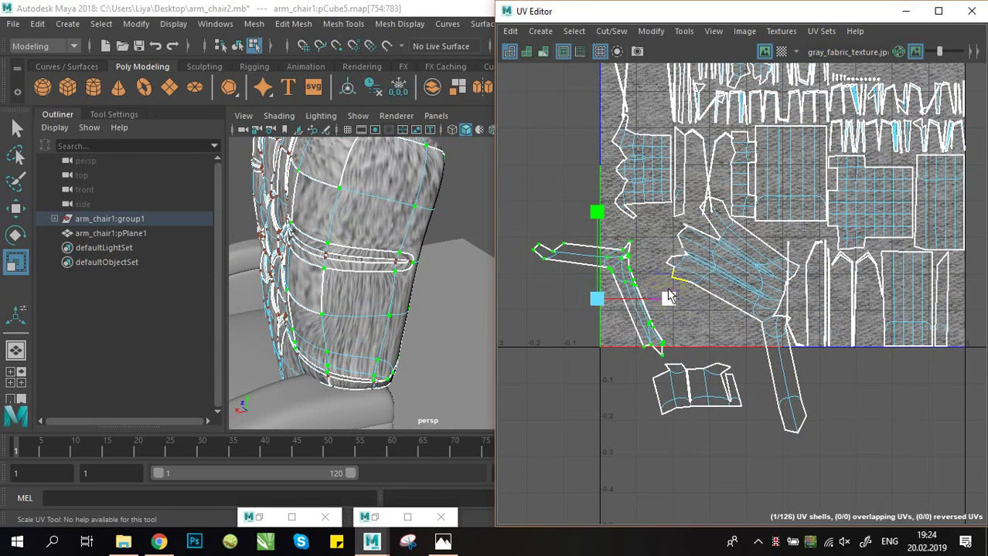
{"action": "key", "text": "ctrl+z"}
- Cut the bent side-panel shell in two along the edge that continues from the end of the horizontal strap
{"action": "scroll", "coordinate": [639, 270], "scroll_direction": "up", "scroll_amount": 1}
{"action": "right_click_drag", "start_coordinate": [339, 265], "coordinate": [347, 89]}
{"action": "left_click", "coordinate": [410, 262]}
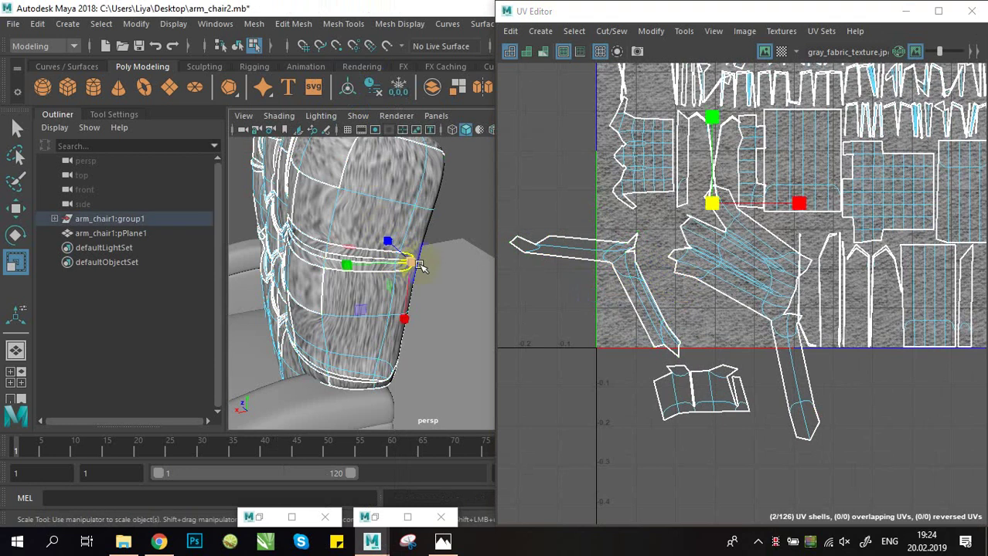
{"action": "mouse_move", "coordinate": [392, 247]}
{"action": "left_mouse_down", "text": "alt"}
{"action": "mouse_move", "coordinate": [427, 257]}
{"action": "mouse_move", "coordinate": [399, 247]}
{"action": "mouse_move", "coordinate": [418, 260]}
{"action": "mouse_move", "coordinate": [323, 261]}
{"action": "mouse_move", "coordinate": [396, 256]}
{"action": "left_mouse_up", "text": "alt"}
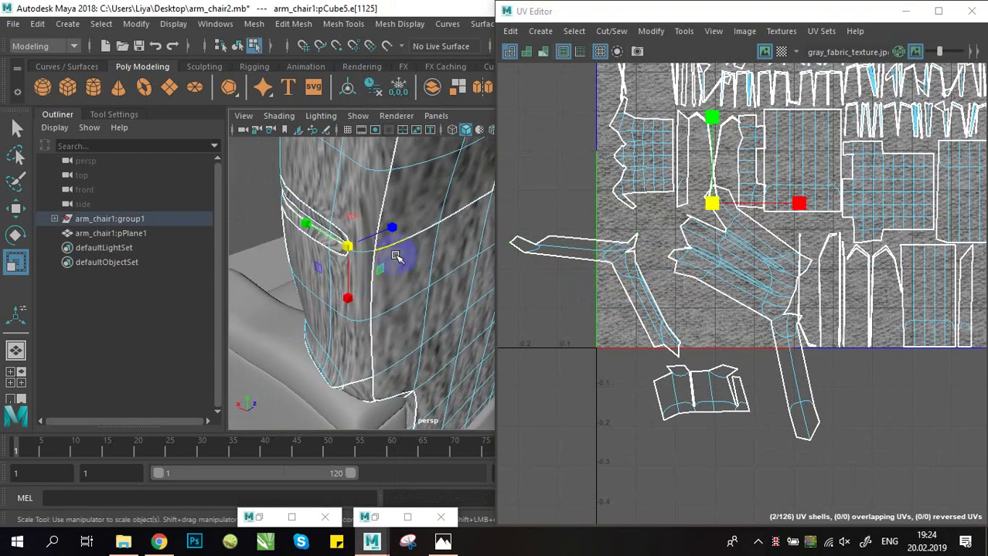
{"action": "right_click_drag", "start_coordinate": [377, 262], "coordinate": [377, 88]}
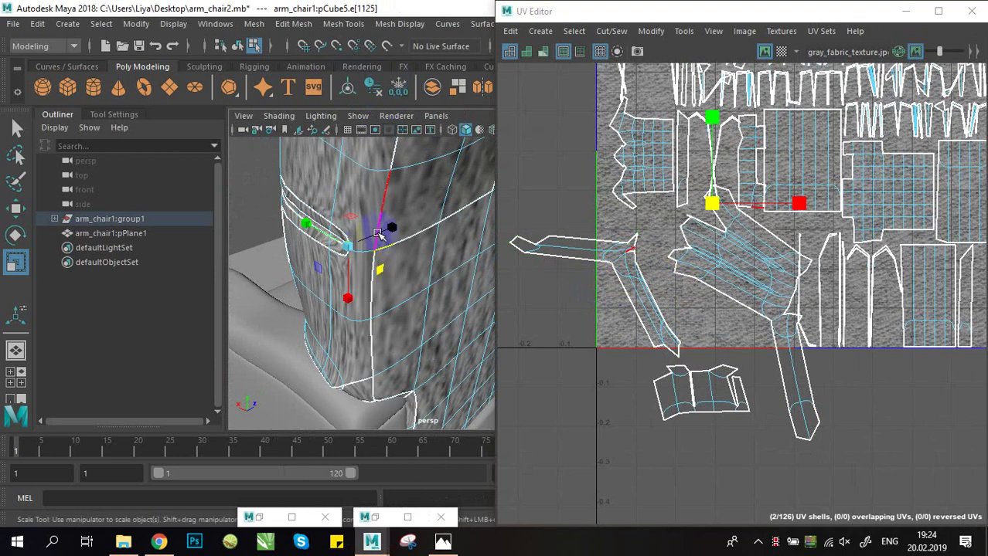
{"action": "key", "text": "q"}
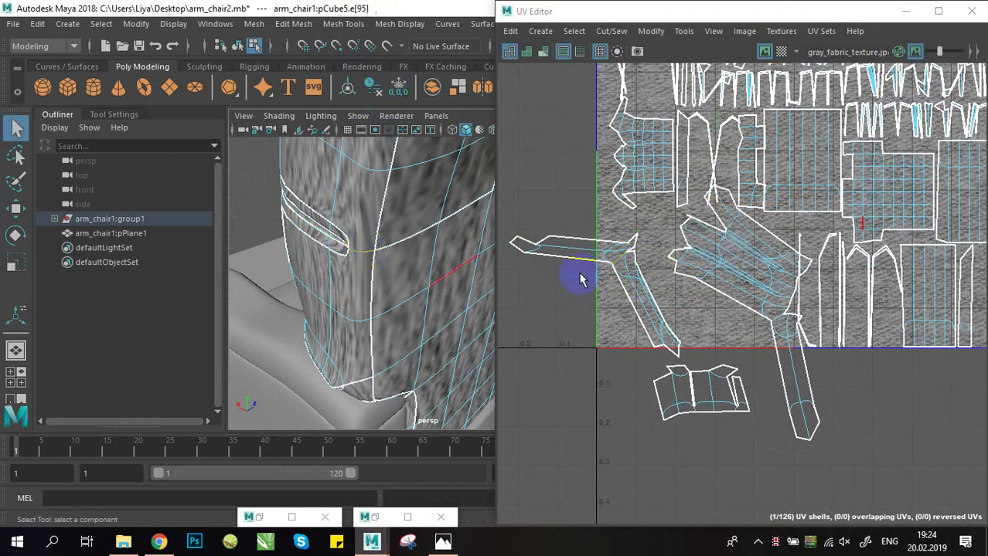
{"action": "right_click_drag", "start_coordinate": [619, 265], "coordinate": [619, 246], "text": "shift"}
{"action": "right_click_drag", "start_coordinate": [611, 207], "coordinate": [567, 285], "text": "shift"}
- Move the lower piece of the cut side-panel shell slightly down and rotate it until it lies nearly horizontal
{"action": "left_click", "coordinate": [639, 291]}
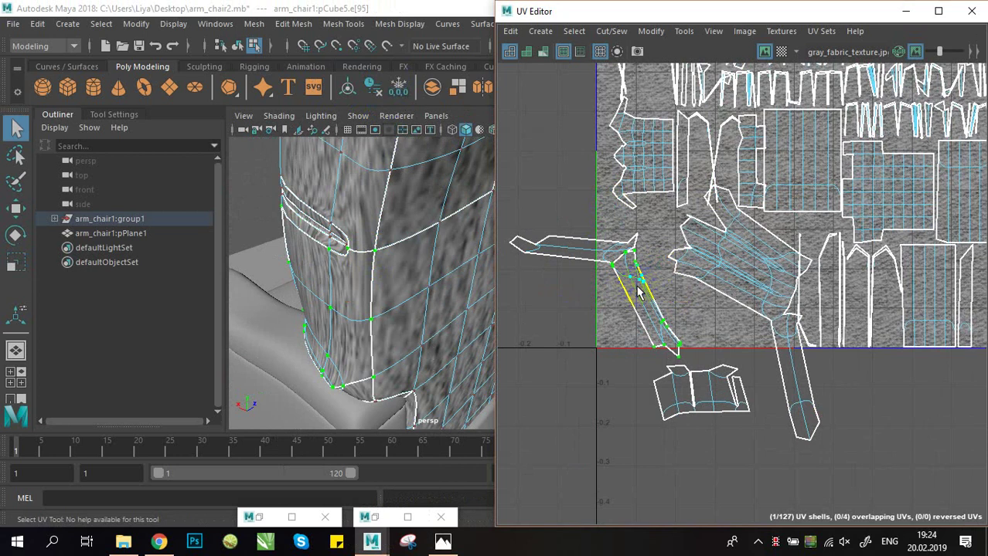
{"action": "left_click_drag", "start_coordinate": [658, 309], "coordinate": [662, 330]}
{"action": "key", "text": "r"}
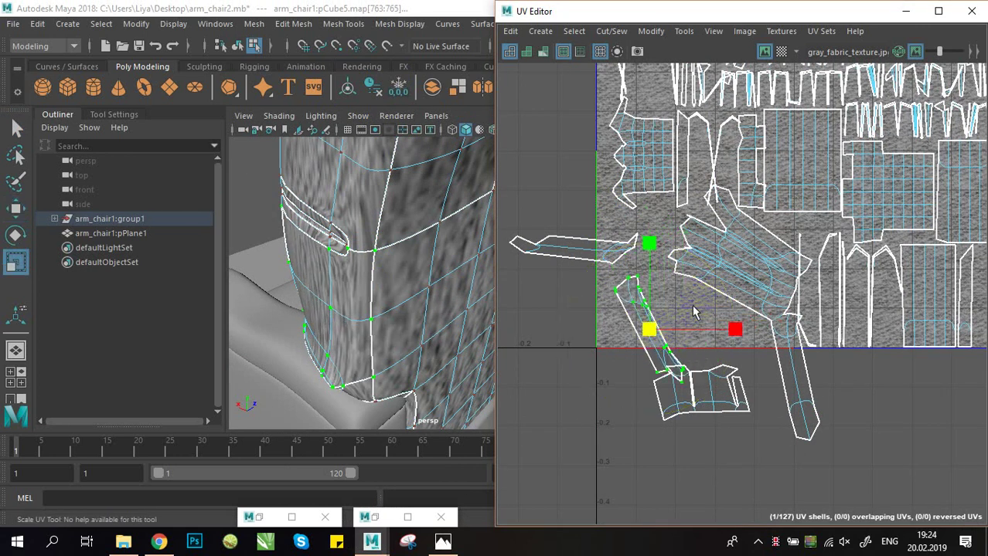
{"action": "key", "text": "e"}
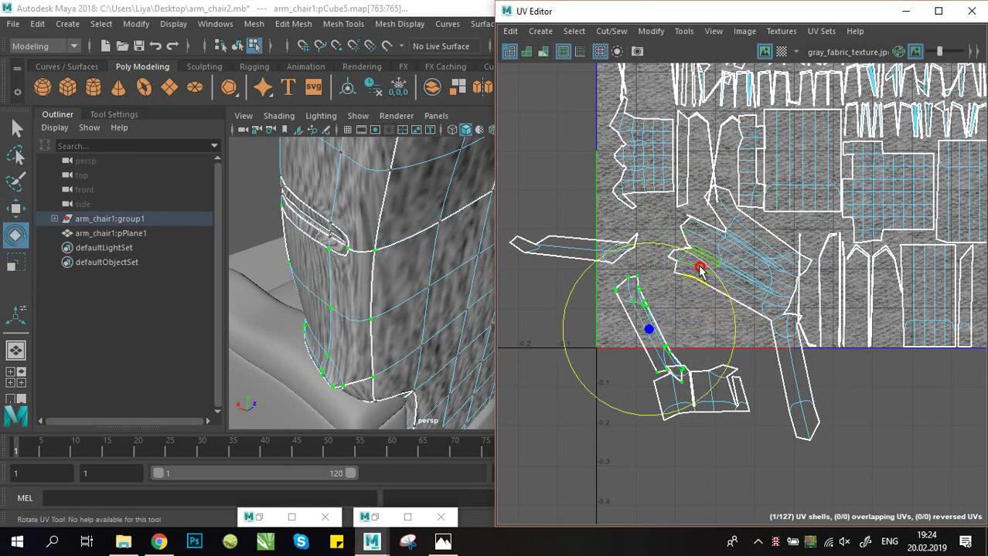
{"action": "left_click_drag", "start_coordinate": [701, 265], "coordinate": [658, 216]}
- Adjust the vertical scale of the lower side-panel shell while comparing the fabric's stretch on the backrest
{"action": "key", "text": "r"}
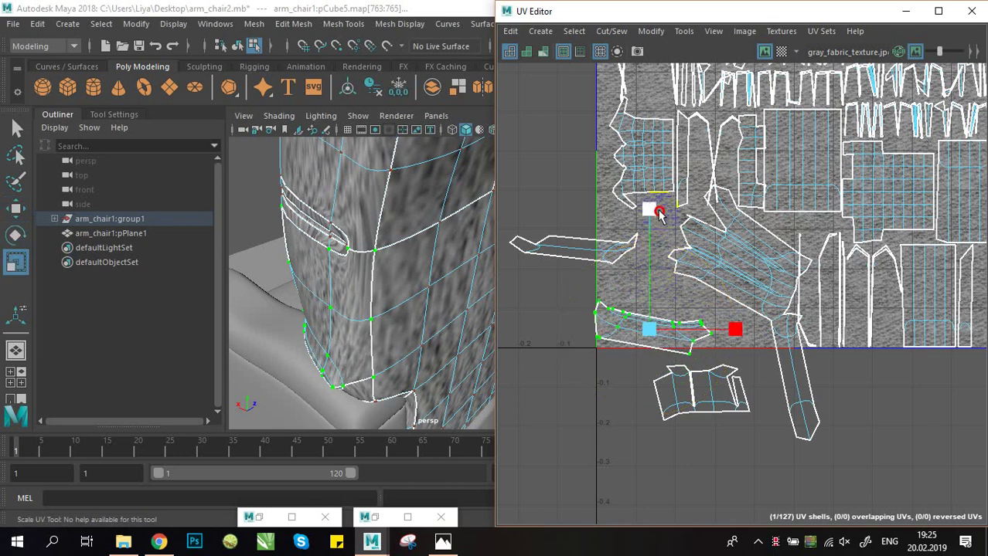
{"action": "right_click_drag", "start_coordinate": [726, 239], "coordinate": [551, 235], "text": "alt"}
{"action": "middle_click_drag", "start_coordinate": [551, 236], "coordinate": [592, 230], "text": "alt"}
{"action": "mouse_move", "coordinate": [401, 247]}
{"action": "left_mouse_down", "text": "alt"}
{"action": "mouse_move", "coordinate": [328, 254]}
{"action": "mouse_move", "coordinate": [394, 253]}
{"action": "left_mouse_up", "text": "alt"}
{"action": "middle_click_drag", "start_coordinate": [266, 253], "coordinate": [361, 289], "text": "alt"}
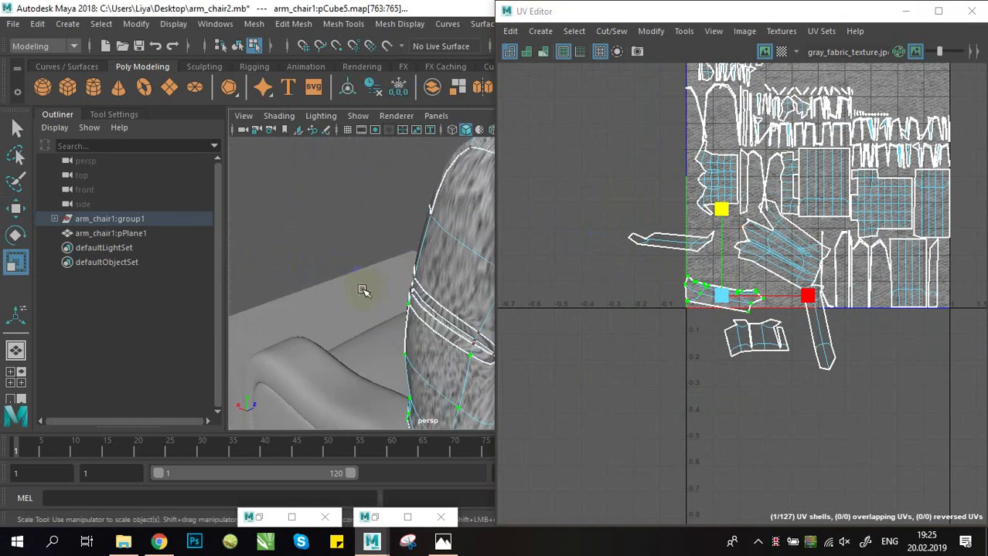
{"action": "left_click_drag", "start_coordinate": [363, 290], "coordinate": [476, 293], "text": "alt"}
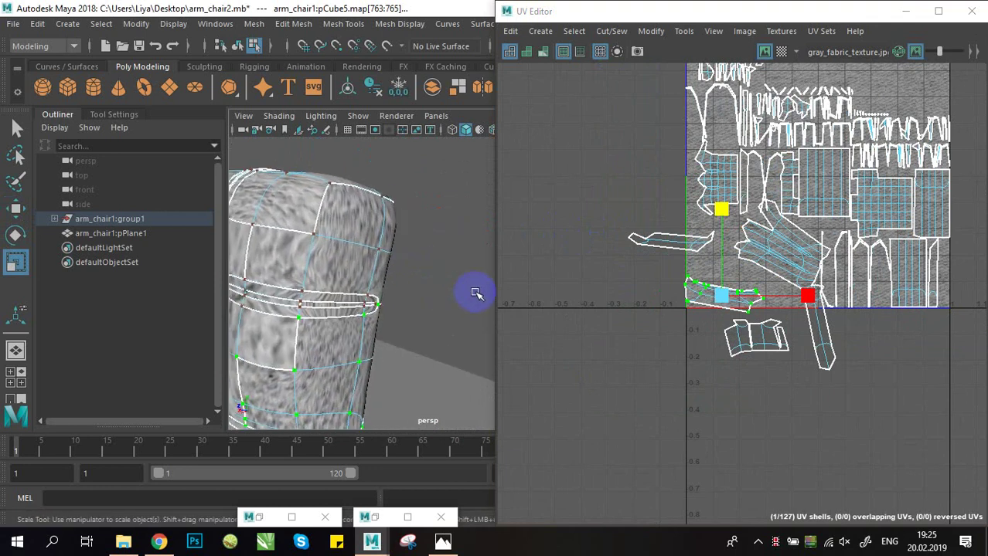
{"action": "left_click", "coordinate": [720, 210]}
- Select the side panel's upper-piece shell from the face above the horizontal strap and scale it narrower horizontally
{"action": "left_click_drag", "start_coordinate": [351, 272], "coordinate": [433, 269], "text": "alt"}
{"action": "right_click_drag", "start_coordinate": [433, 269], "coordinate": [434, 166]}
{"action": "left_click", "coordinate": [429, 285]}
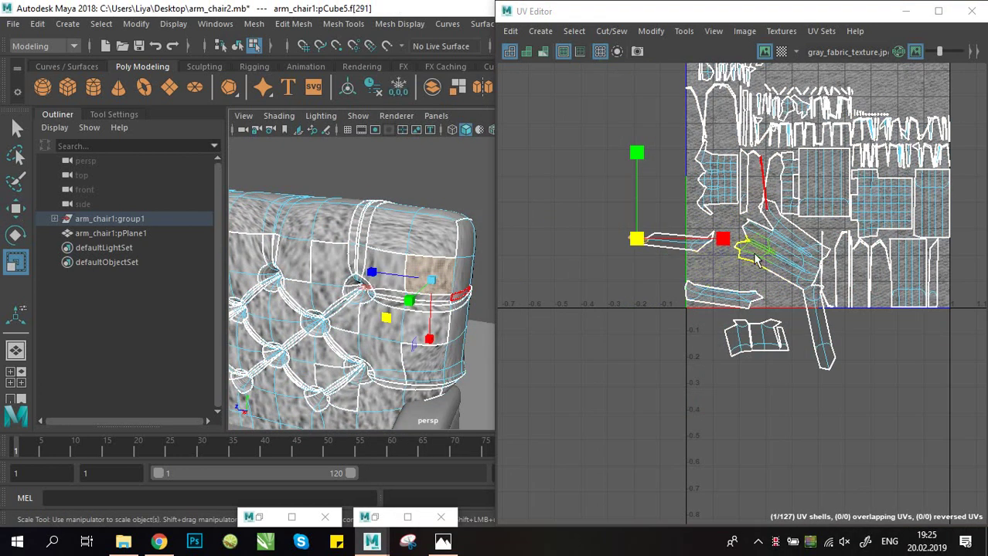
{"action": "middle_click_drag", "start_coordinate": [755, 261], "coordinate": [745, 276], "text": "alt"}
{"action": "left_click", "coordinate": [654, 267]}
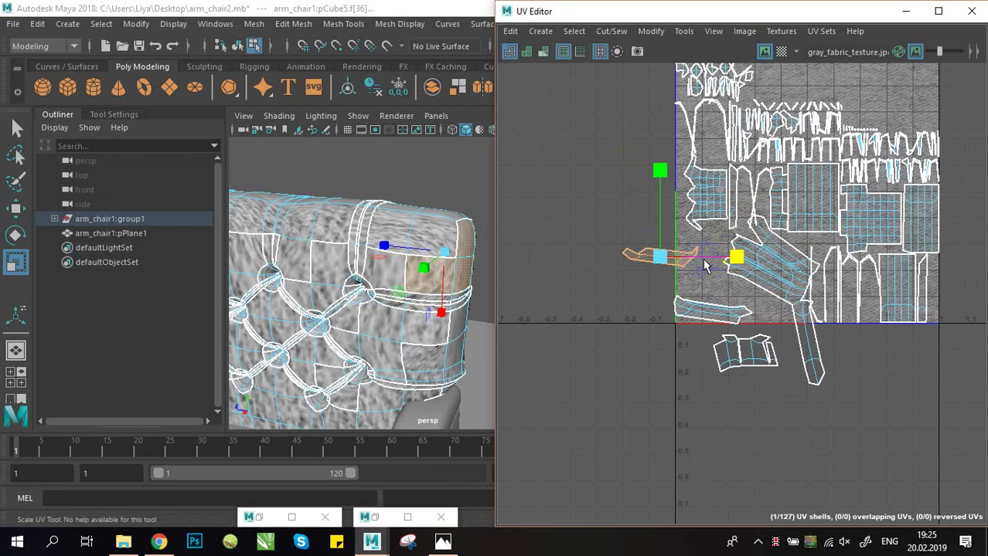
{"action": "mouse_move", "coordinate": [444, 284]}
{"action": "left_mouse_down", "text": "alt"}
{"action": "mouse_move", "coordinate": [374, 276]}
{"action": "mouse_move", "coordinate": [437, 278]}
{"action": "left_mouse_up", "text": "alt"}
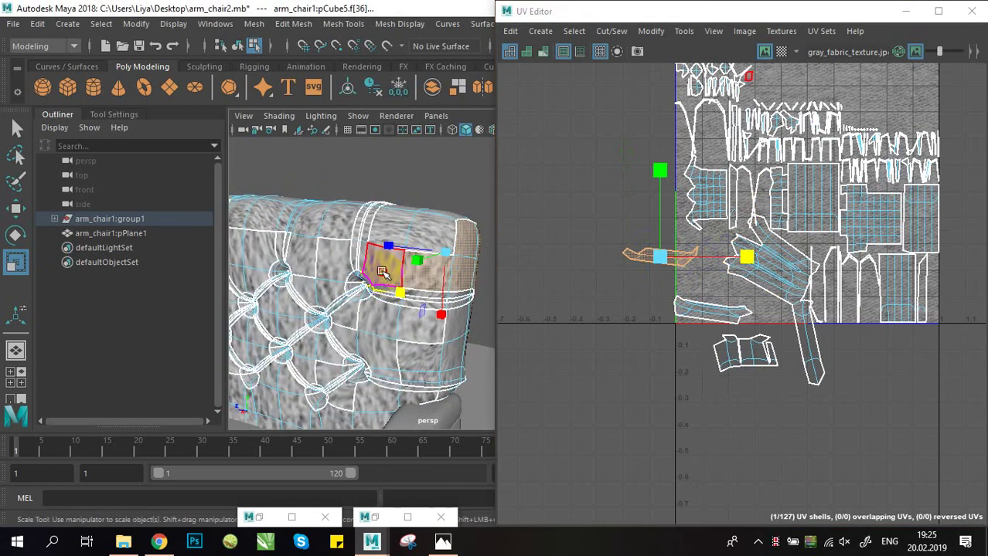
- Find the single-face shell beside the junction of the two straps on the backrest front and scale it larger uniformly
{"action": "left_click", "coordinate": [382, 272]}
{"action": "middle_click_drag", "start_coordinate": [711, 321], "coordinate": [675, 445], "text": "alt"}
{"action": "scroll", "coordinate": [702, 202], "scroll_direction": "up", "scroll_amount": 3}
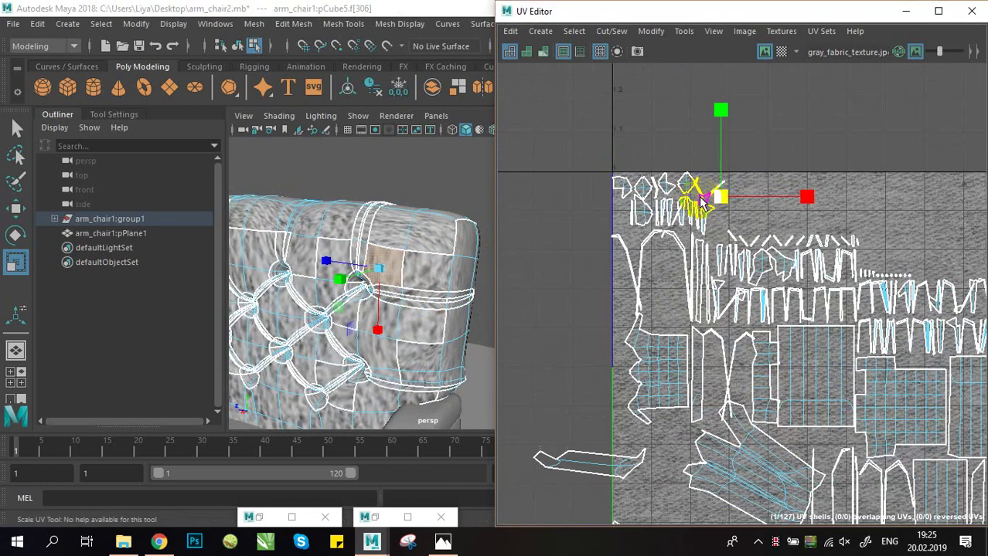
{"action": "scroll", "coordinate": [703, 202], "scroll_direction": "up", "scroll_amount": 3}
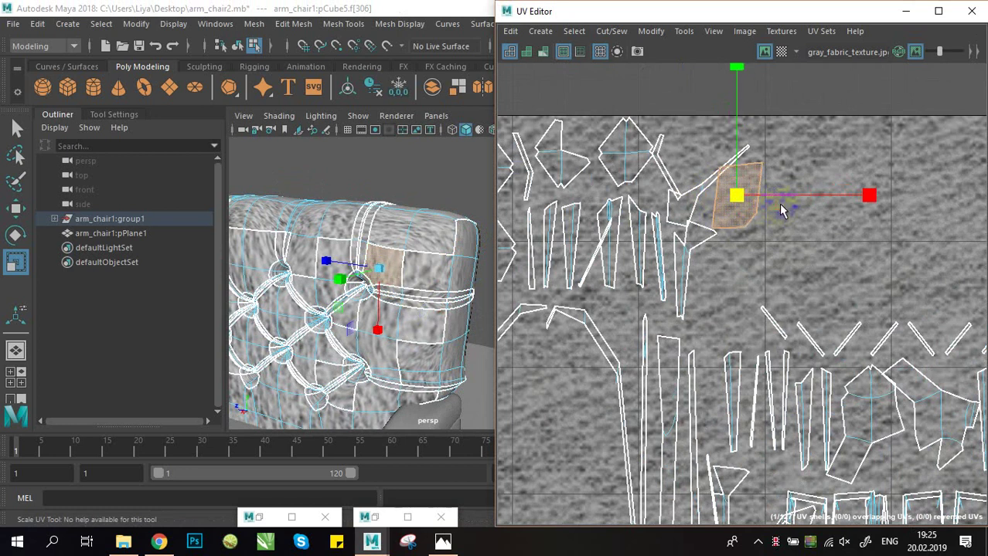
- Select the shell of the backrest front's faces just below the horizontal strap and enlarge it uniformly
{"action": "middle_click_drag", "start_coordinate": [391, 308], "coordinate": [448, 269], "text": "alt"}
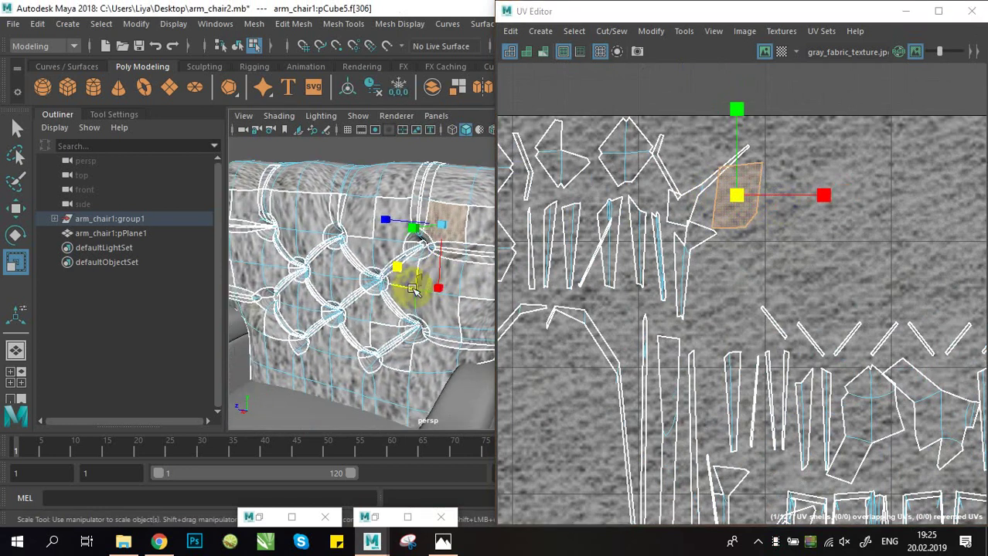
{"action": "left_click", "coordinate": [454, 283]}
{"action": "middle_click_drag", "start_coordinate": [883, 360], "coordinate": [778, 291], "text": "alt"}
{"action": "left_click", "coordinate": [850, 338]}
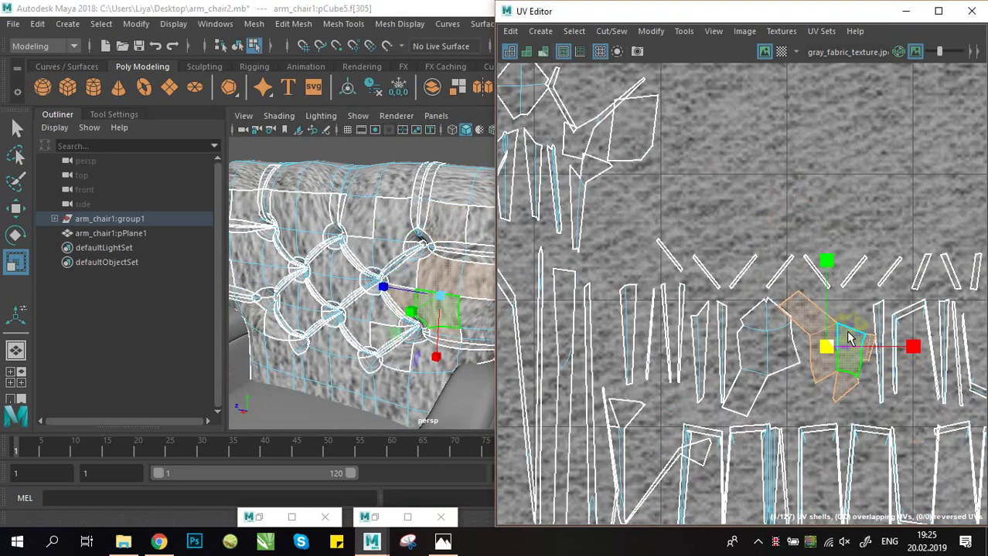
{"action": "left_click_drag", "start_coordinate": [818, 350], "coordinate": [867, 334]}
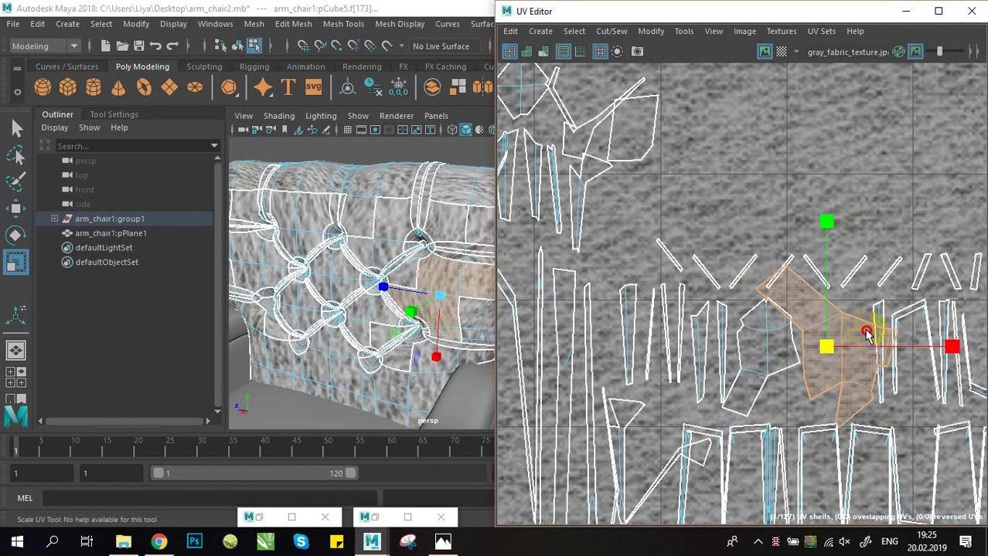
- Select the shell of the backrest faces between the two upper tufts and scale it larger uniformly
{"action": "left_click_drag", "start_coordinate": [493, 345], "coordinate": [386, 242], "text": "alt"}
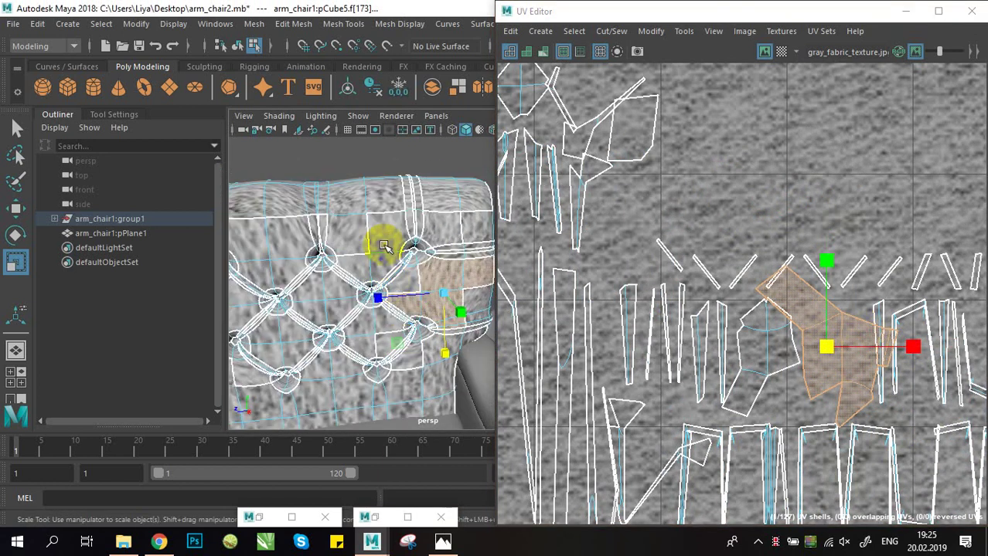
{"action": "left_click", "coordinate": [379, 260]}
{"action": "key", "text": "q"}
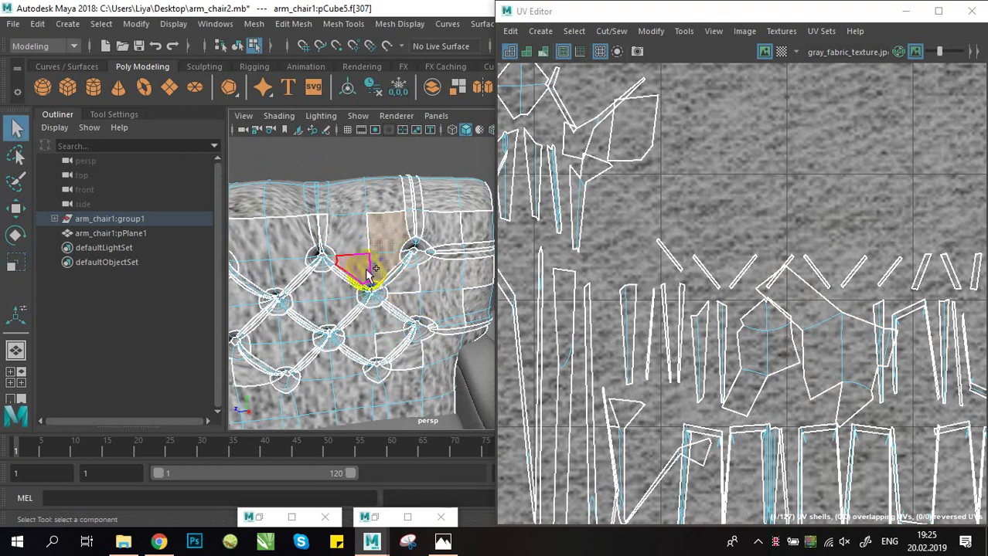
{"action": "scroll", "coordinate": [612, 302], "scroll_direction": "down", "scroll_amount": 6}
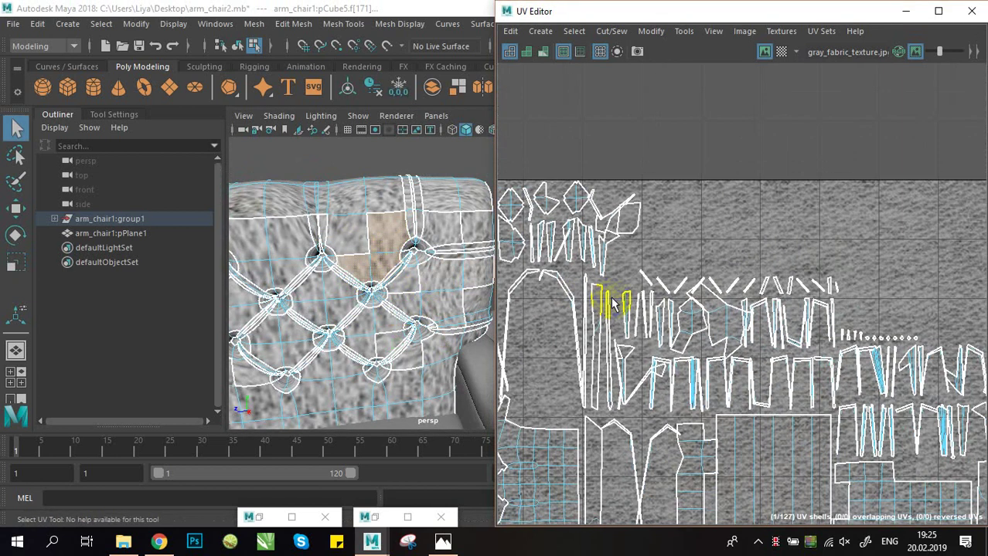
{"action": "middle_click_drag", "start_coordinate": [669, 315], "coordinate": [638, 230], "text": "alt"}
{"action": "scroll", "coordinate": [638, 230], "scroll_direction": "down", "scroll_amount": 1}
{"action": "scroll", "coordinate": [639, 231], "scroll_direction": "up", "scroll_amount": 3}
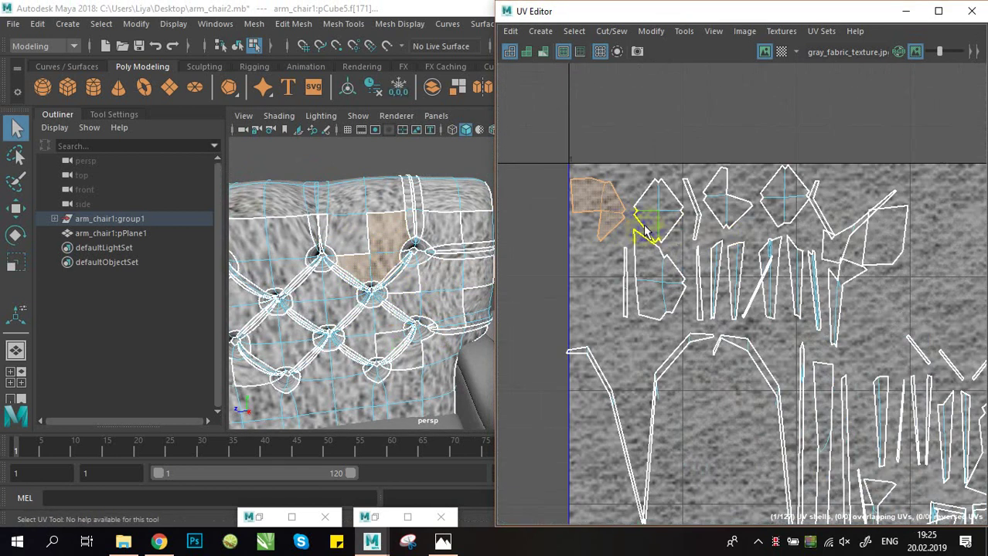
{"action": "key", "text": "r"}
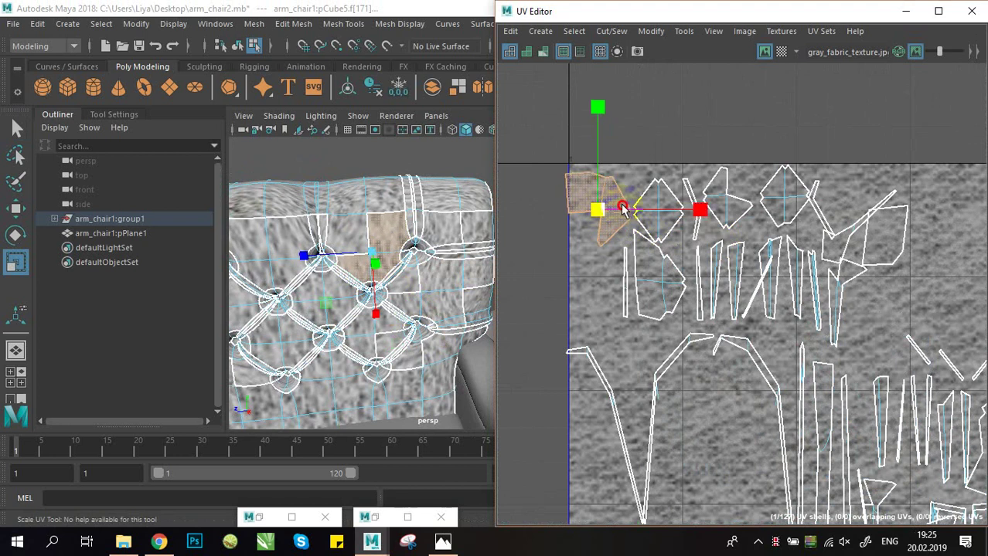
{"action": "left_click_drag", "start_coordinate": [622, 209], "coordinate": [636, 204]}
- Move the enlarged shell of the faces between the upper tufts outward, away from its neighbouring shell
{"action": "middle_click_drag", "start_coordinate": [641, 205], "coordinate": [700, 218], "text": "alt"}
{"action": "key", "text": "w"}
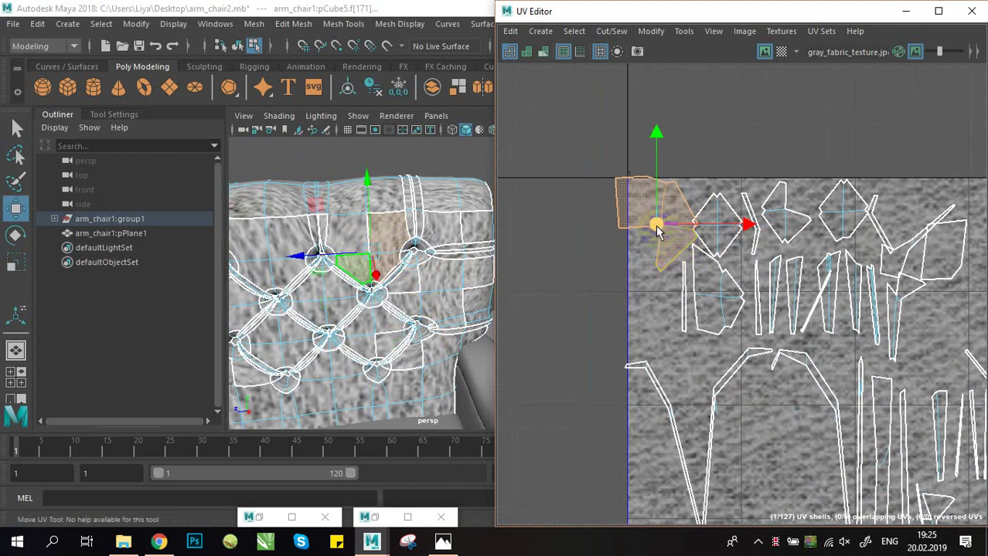
{"action": "left_click_drag", "start_coordinate": [651, 232], "coordinate": [634, 242]}
- Find the shell of the backrest's top roll in the UV layout, select it whole and scale it slightly smaller uniformly
{"action": "left_click", "coordinate": [350, 233]}
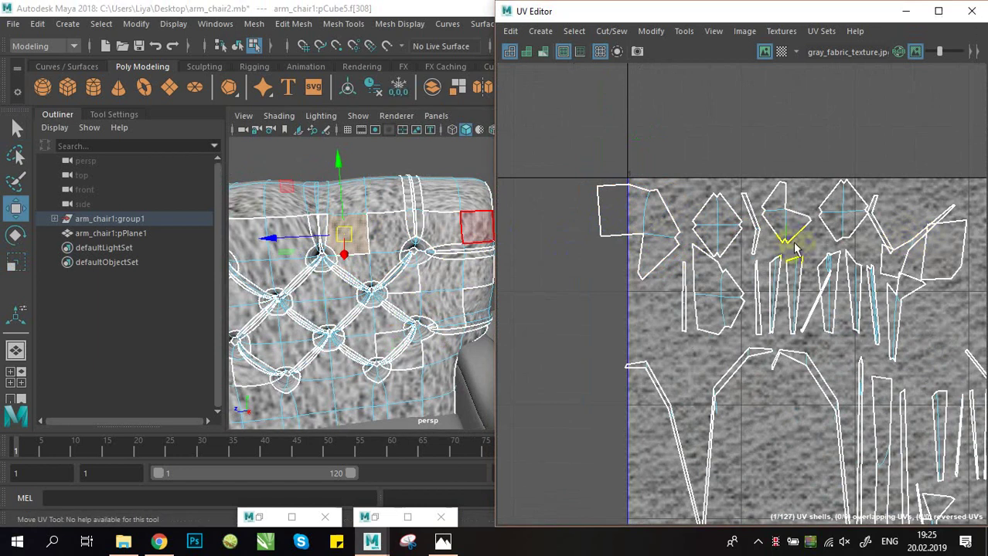
{"action": "scroll", "coordinate": [803, 254], "scroll_direction": "down", "scroll_amount": 4}
{"action": "middle_click_drag", "start_coordinate": [874, 279], "coordinate": [713, 260], "text": "alt"}
{"action": "middle_click_drag", "start_coordinate": [835, 273], "coordinate": [726, 241], "text": "alt"}
{"action": "scroll", "coordinate": [726, 243], "scroll_direction": "down", "scroll_amount": 3}
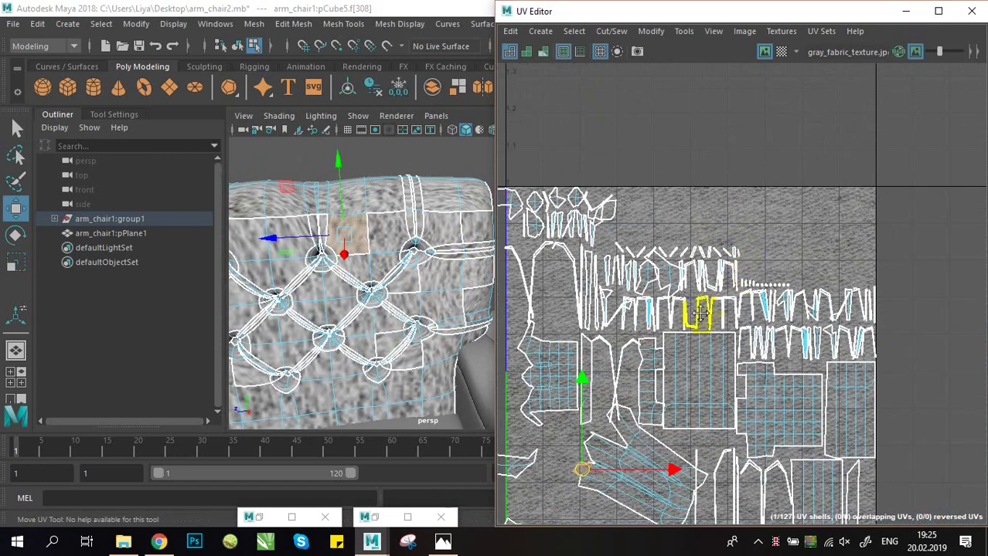
{"action": "middle_click_drag", "start_coordinate": [647, 434], "coordinate": [743, 321], "text": "alt"}
{"action": "scroll", "coordinate": [740, 323], "scroll_direction": "up", "scroll_amount": 6}
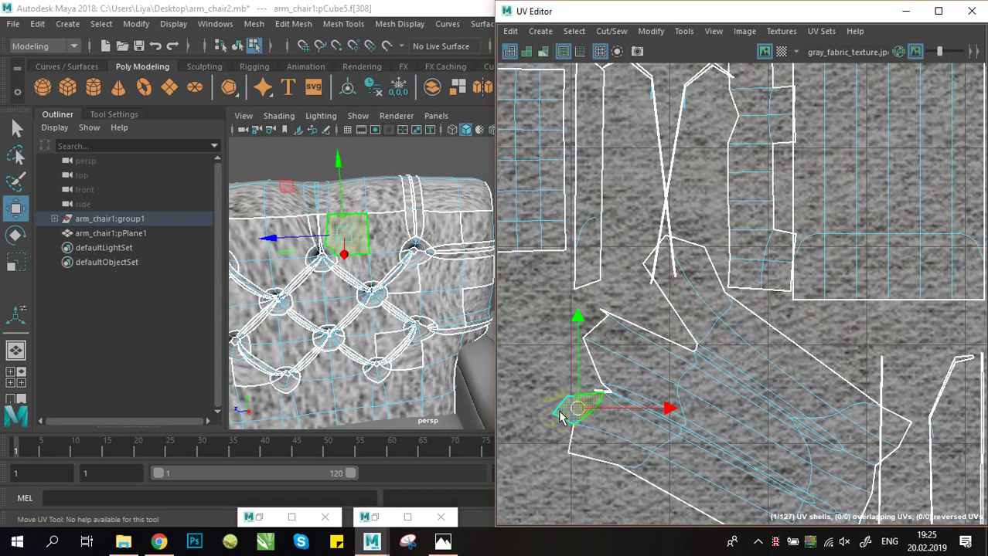
{"action": "double_click", "coordinate": [729, 412]}
{"action": "left_click_drag", "start_coordinate": [298, 271], "coordinate": [379, 281], "text": "alt"}
{"action": "scroll", "coordinate": [741, 360], "scroll_direction": "down", "scroll_amount": 2}
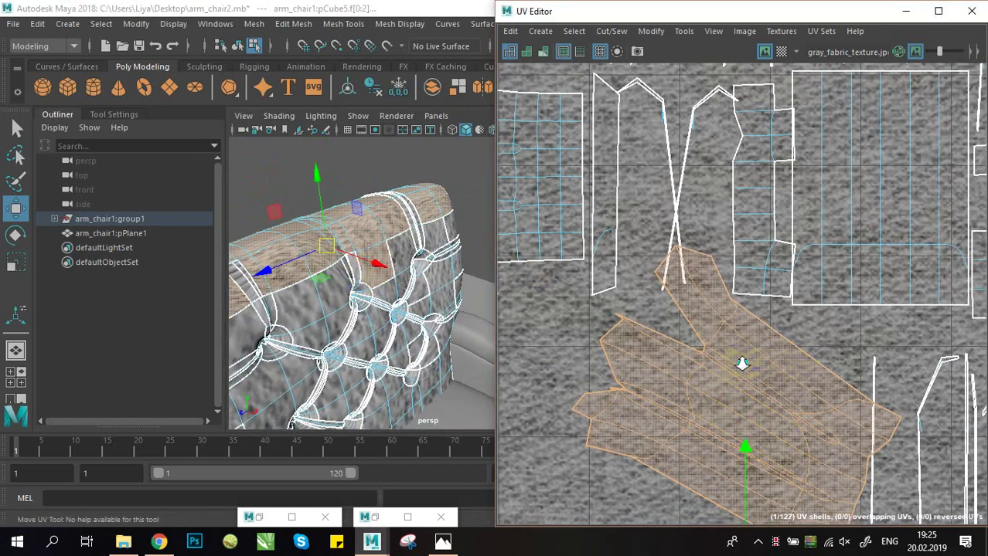
{"action": "middle_click_drag", "start_coordinate": [731, 363], "coordinate": [713, 364], "text": "alt"}
{"action": "scroll", "coordinate": [712, 366], "scroll_direction": "down", "scroll_amount": 2}
{"action": "key", "text": "r"}
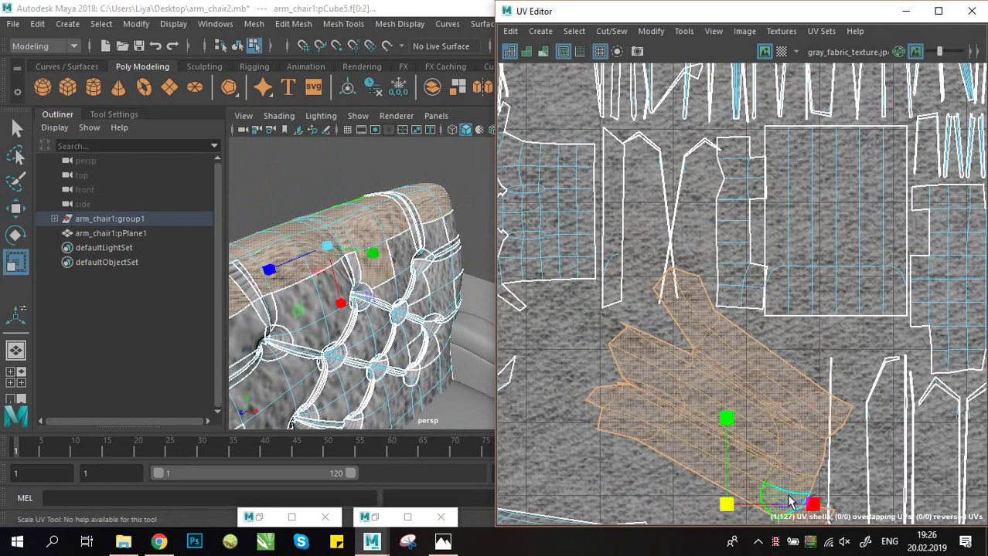
{"action": "mouse_move", "coordinate": [730, 507]}
{"action": "left_mouse_down"}
{"action": "mouse_move", "coordinate": [696, 502]}
{"action": "mouse_move", "coordinate": [727, 501]}
{"action": "left_mouse_up"}
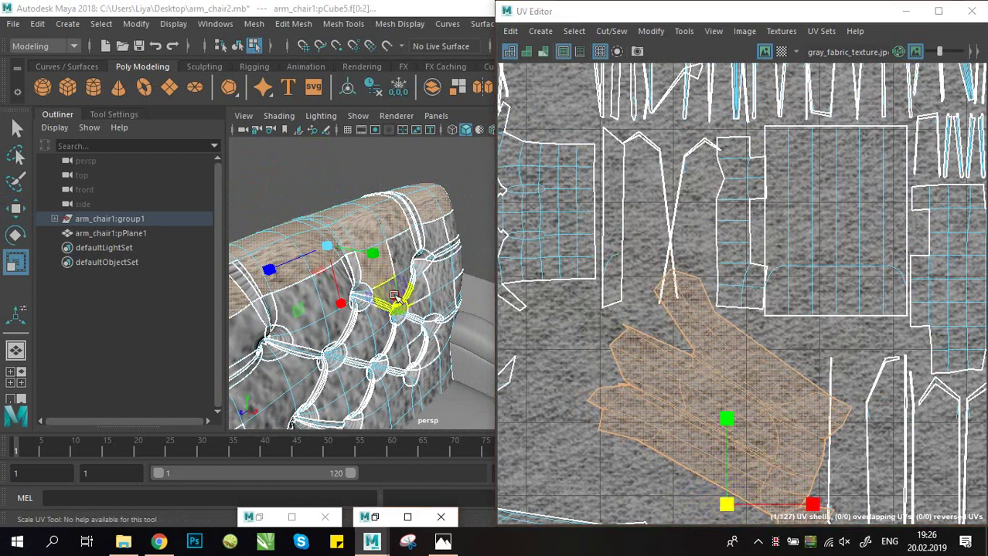
- Select the faces at the jagged end of the top roll's UV shell and compress them vertically and slightly horizontally
{"action": "left_click_drag", "start_coordinate": [397, 297], "coordinate": [466, 323], "text": "alt"}
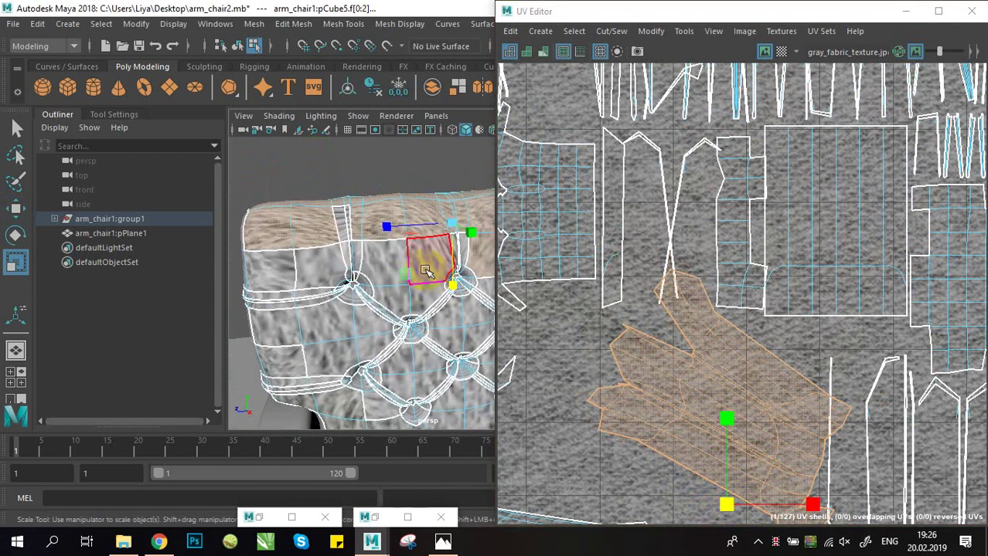
{"action": "left_click", "coordinate": [417, 309]}
{"action": "left_click_drag", "start_coordinate": [384, 312], "coordinate": [467, 339], "text": "alt"}
{"action": "left_click", "coordinate": [640, 366]}
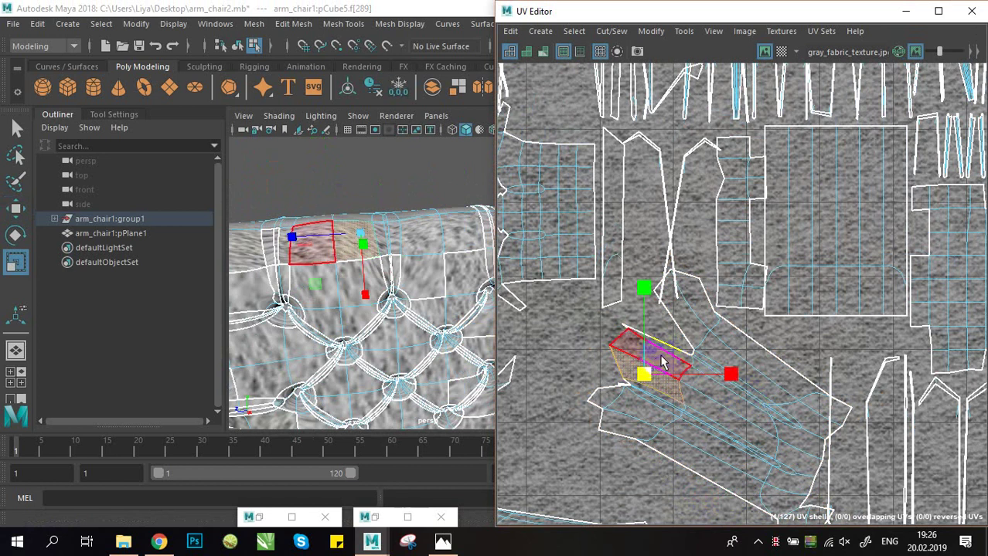
{"action": "left_click", "coordinate": [664, 358], "text": "shift"}
{"action": "left_click", "coordinate": [672, 348], "text": "shift"}
{"action": "left_click", "coordinate": [688, 327], "text": "shift"}
{"action": "left_click", "coordinate": [694, 311], "text": "shift"}
{"action": "left_click", "coordinate": [651, 397], "text": "shift"}
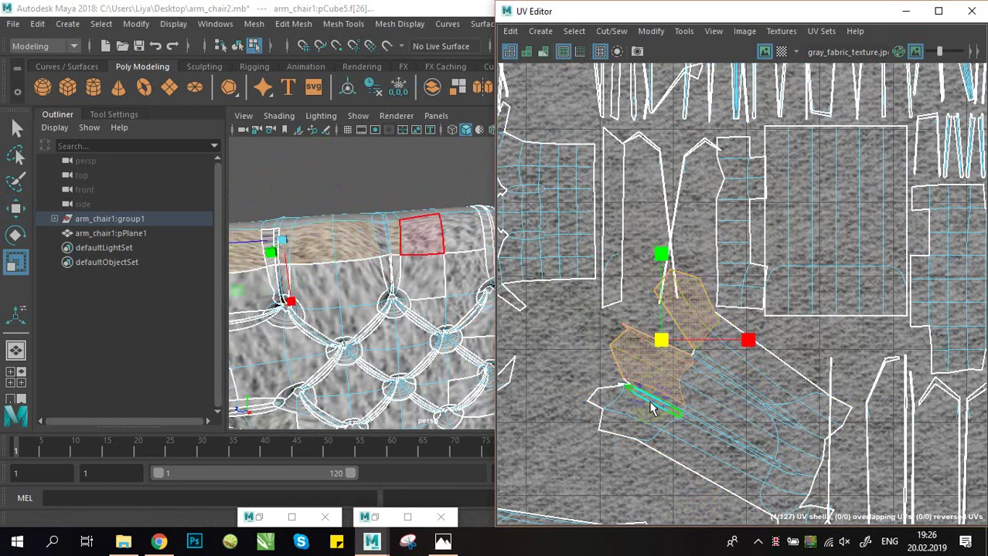
{"action": "left_click", "coordinate": [624, 393]}
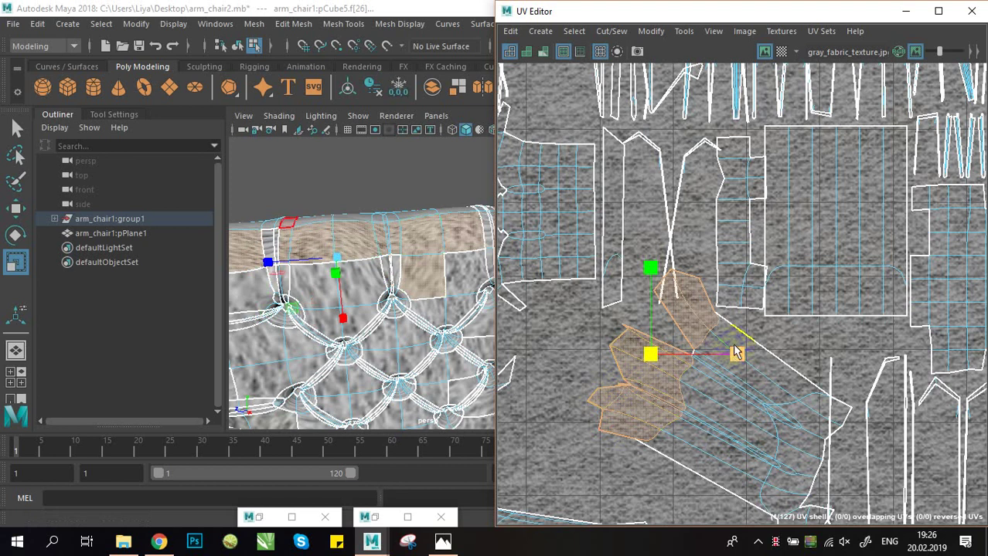
{"action": "mouse_move", "coordinate": [651, 278]}
{"action": "left_mouse_down"}
{"action": "mouse_move", "coordinate": [659, 291]}
{"action": "mouse_move", "coordinate": [662, 272]}
{"action": "mouse_move", "coordinate": [660, 296]}
{"action": "left_mouse_up"}
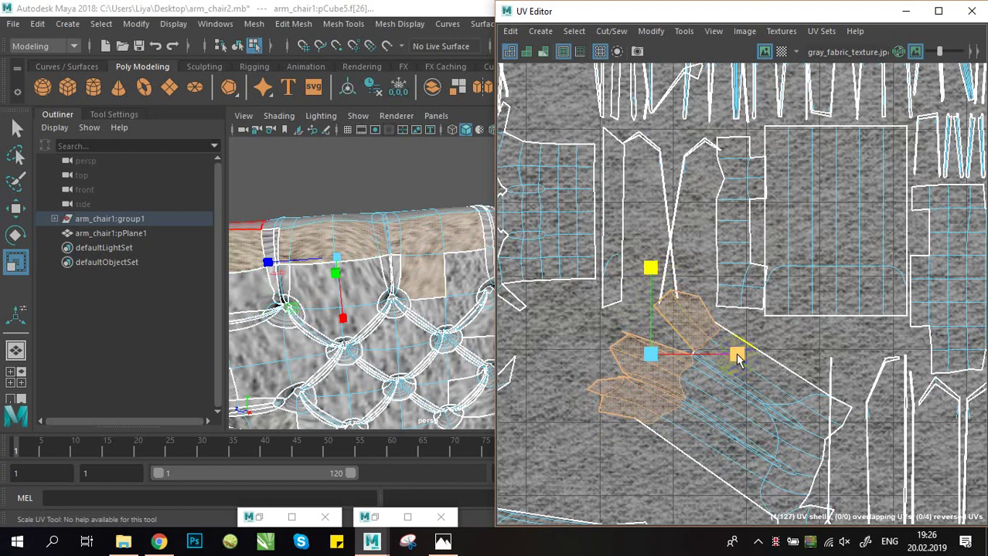
{"action": "mouse_move", "coordinate": [737, 356]}
{"action": "left_mouse_down"}
{"action": "mouse_move", "coordinate": [717, 350]}
{"action": "mouse_move", "coordinate": [734, 350]}
{"action": "left_mouse_up"}
- Find the shell of the backrest top's end section beyond the strap and cut it along its narrow connecting edge
{"action": "left_click_drag", "start_coordinate": [436, 293], "coordinate": [273, 343], "text": "alt"}
{"action": "left_click", "coordinate": [421, 253]}
{"action": "scroll", "coordinate": [640, 341], "scroll_direction": "down", "scroll_amount": 3}
{"action": "middle_click_drag", "start_coordinate": [640, 340], "coordinate": [724, 296], "text": "alt"}
{"action": "scroll", "coordinate": [724, 296], "scroll_direction": "down", "scroll_amount": 1}
{"action": "middle_click_drag", "start_coordinate": [806, 362], "coordinate": [676, 296], "text": "alt"}
{"action": "right_click_drag", "start_coordinate": [718, 334], "coordinate": [717, 293]}
{"action": "left_click", "coordinate": [713, 331]}
{"action": "right_click", "coordinate": [709, 332], "text": "shift"}
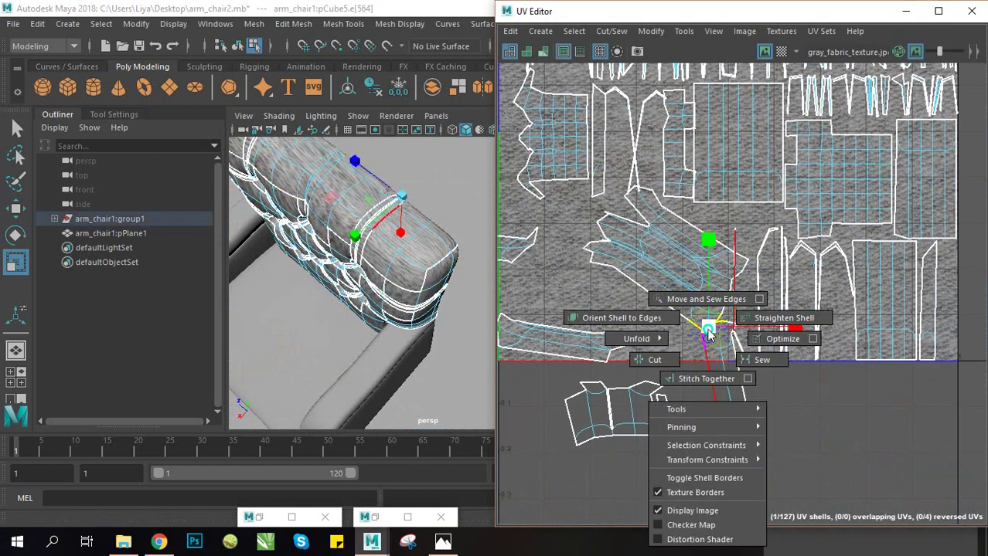
{"action": "right_click_drag", "start_coordinate": [678, 355], "coordinate": [669, 359], "text": "shift"}
- Move the separated end-section shell below the texture tile and rescale it wider horizontally and shorter vertically
{"action": "left_click", "coordinate": [727, 382]}
{"action": "right_click_drag", "start_coordinate": [725, 340], "coordinate": [784, 340]}
{"action": "left_click", "coordinate": [739, 372]}
{"action": "left_click_drag", "start_coordinate": [728, 399], "coordinate": [720, 434]}
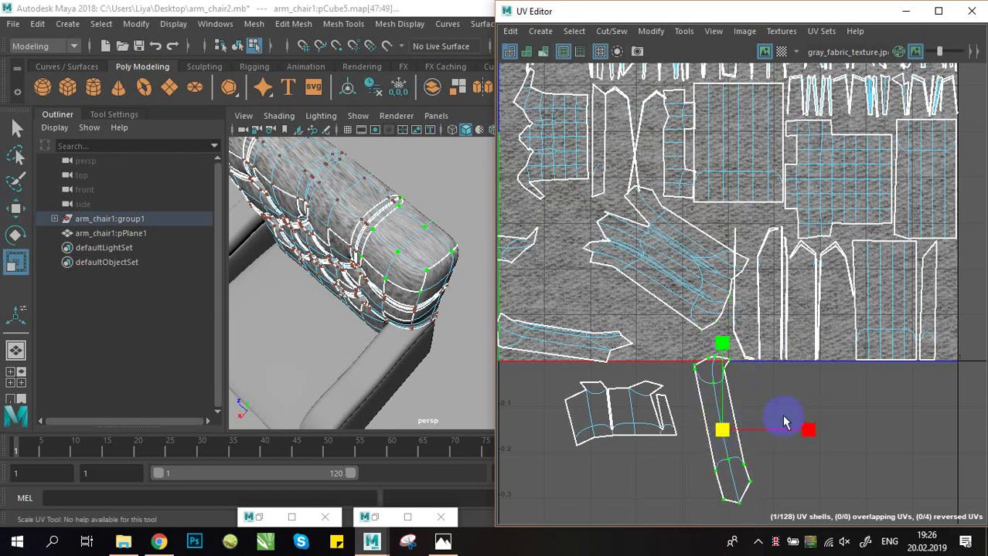
{"action": "left_click_drag", "start_coordinate": [810, 426], "coordinate": [888, 393]}
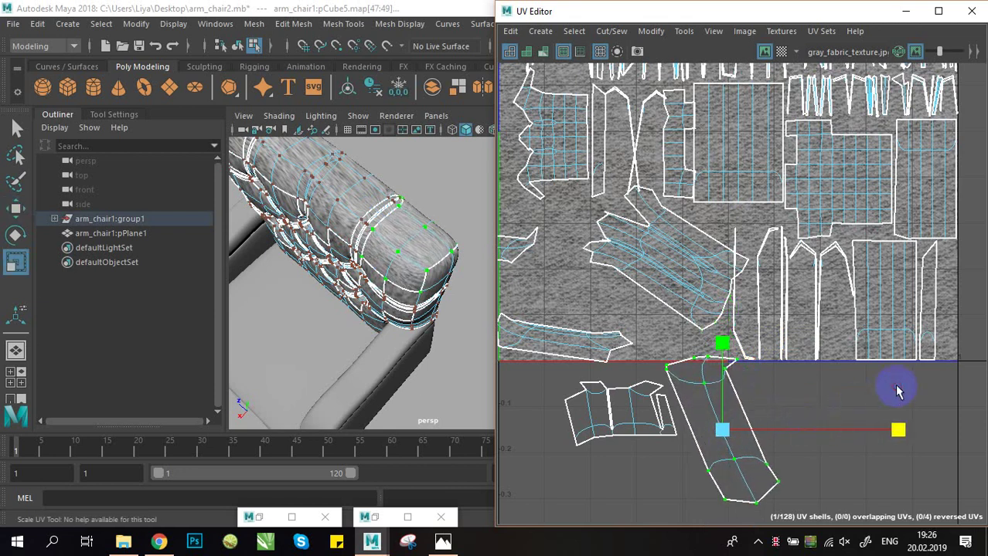
{"action": "left_click_drag", "start_coordinate": [728, 354], "coordinate": [723, 383]}
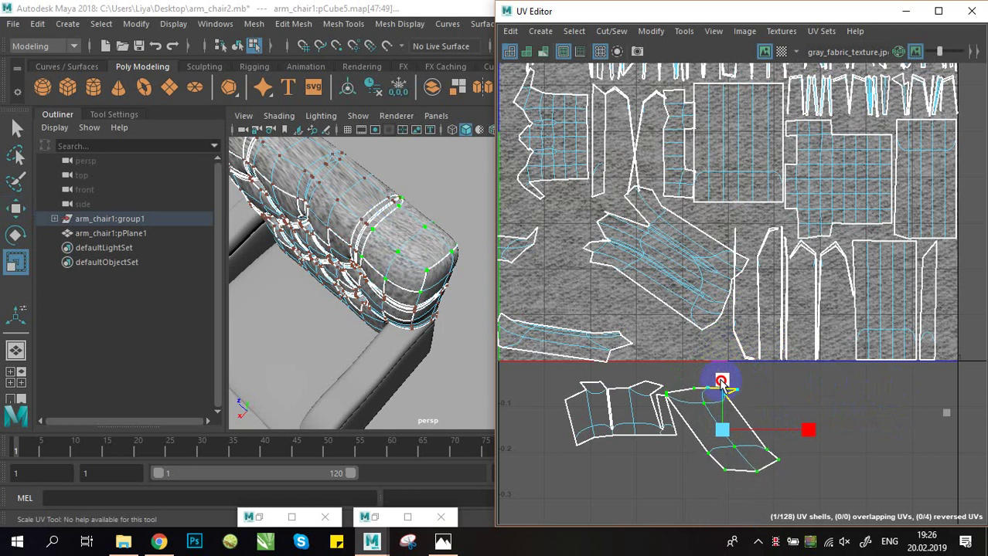
- Examine the fabric texture along the backrest's end, top roll and tufted front from several angles
{"action": "middle_click_drag", "start_coordinate": [596, 286], "coordinate": [707, 314], "text": "alt"}
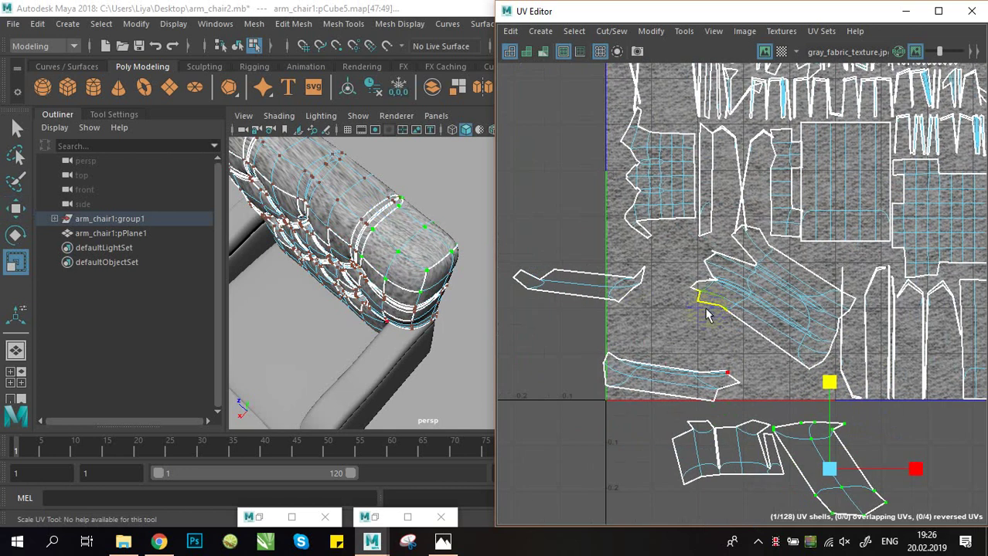
{"action": "left_click_drag", "start_coordinate": [394, 247], "coordinate": [446, 245], "text": "alt"}
{"action": "left_click_drag", "start_coordinate": [367, 286], "coordinate": [453, 249], "text": "alt"}
{"action": "middle_click_drag", "start_coordinate": [452, 249], "coordinate": [491, 227], "text": "alt"}
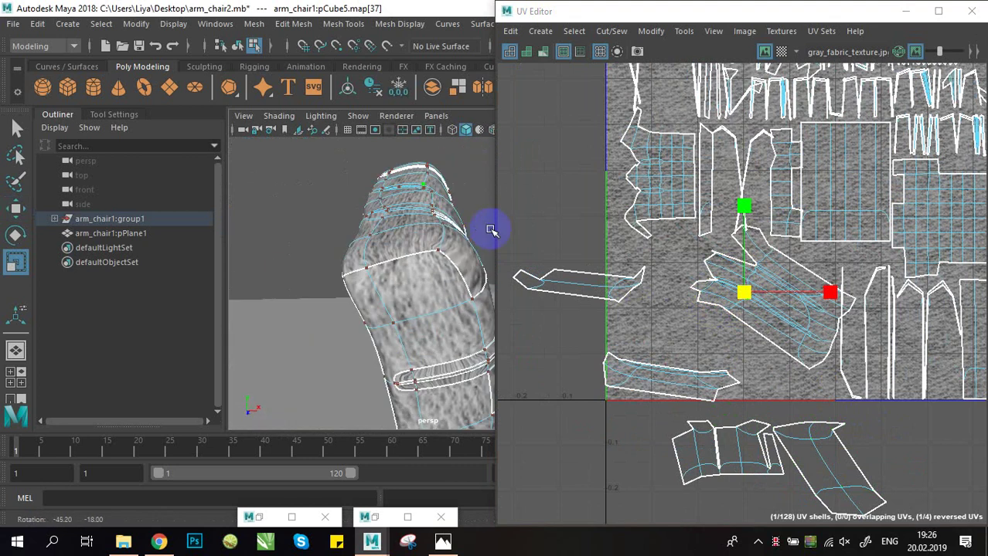
{"action": "left_click_drag", "start_coordinate": [402, 255], "coordinate": [485, 256], "text": "alt"}
{"action": "middle_click_drag", "start_coordinate": [485, 256], "coordinate": [397, 269], "text": "alt"}
{"action": "left_click_drag", "start_coordinate": [398, 269], "coordinate": [374, 256], "text": "alt"}
{"action": "right_click_drag", "start_coordinate": [374, 256], "coordinate": [480, 312], "text": "alt"}
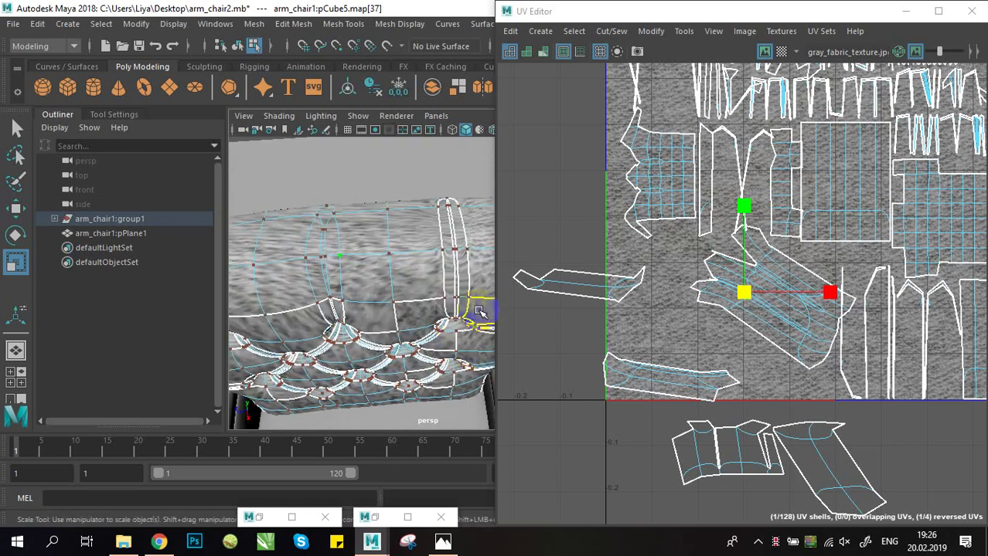
{"action": "left_click_drag", "start_coordinate": [416, 277], "coordinate": [421, 220], "text": "alt"}
- Select the whole shell of the backrest's top roll, scale it down uniformly and narrow it horizontally
{"action": "right_click_drag", "start_coordinate": [768, 313], "coordinate": [773, 338]}
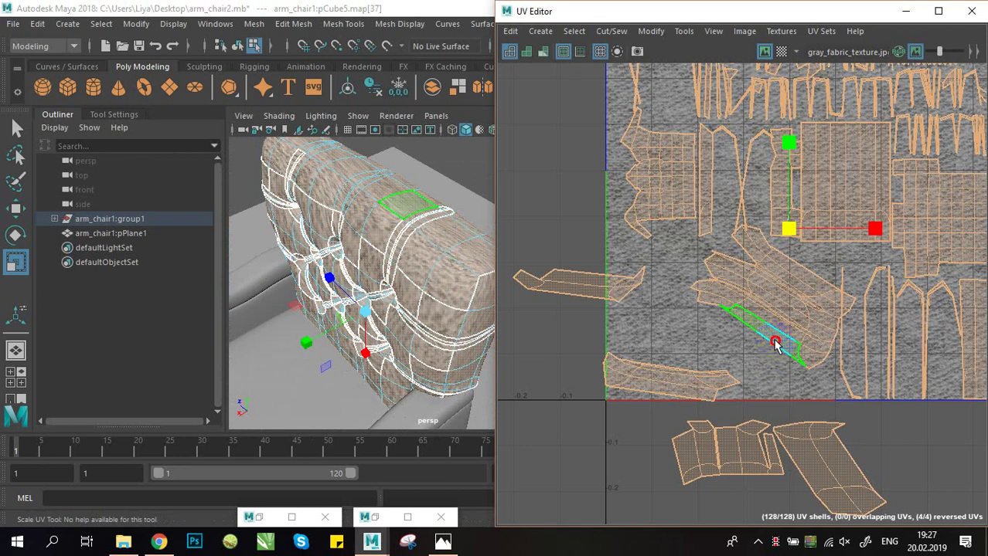
{"action": "double_click", "coordinate": [772, 338]}
{"action": "middle_click_drag", "start_coordinate": [781, 317], "coordinate": [762, 348], "text": "alt"}
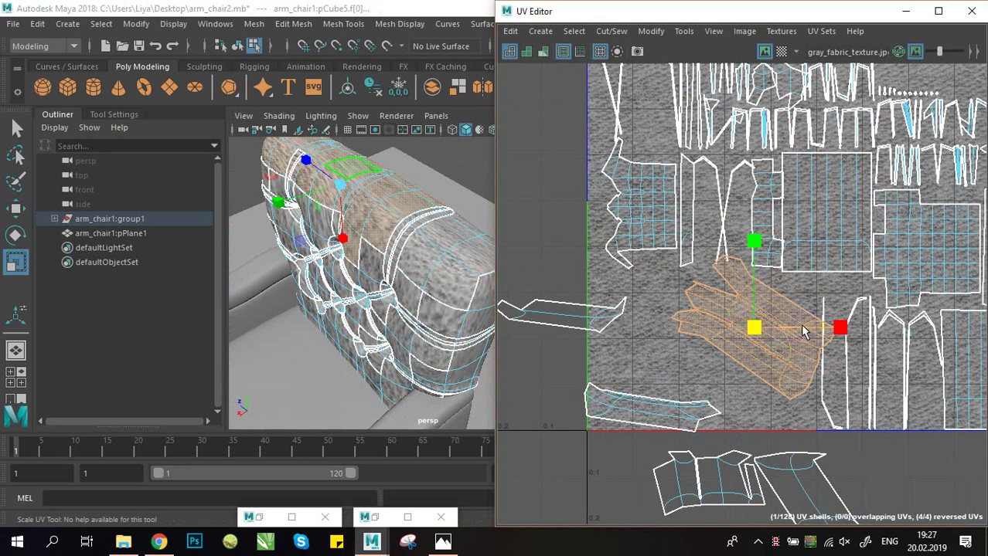
{"action": "left_click_drag", "start_coordinate": [756, 333], "coordinate": [740, 331]}
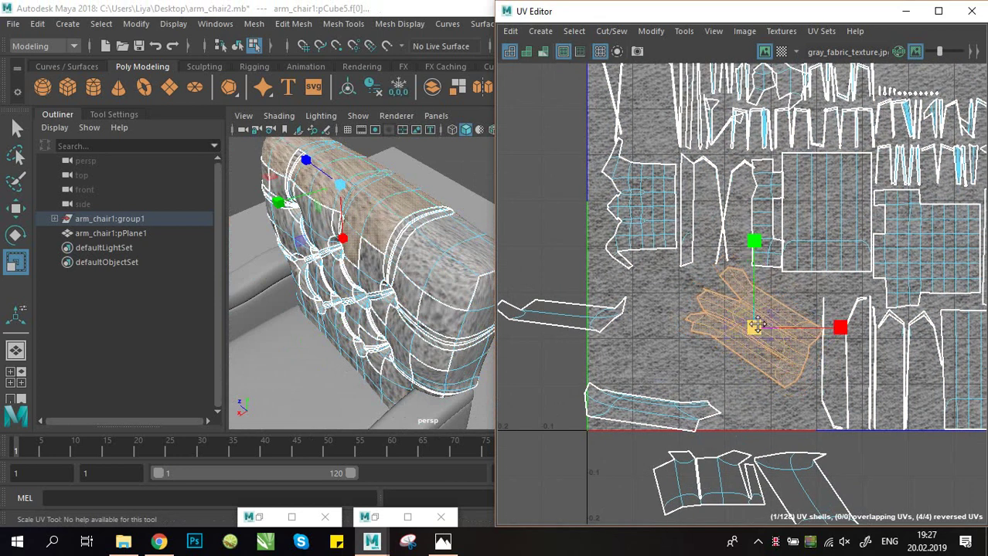
{"action": "middle_click_drag", "start_coordinate": [757, 325], "coordinate": [745, 346], "text": "alt"}
{"action": "left_click_drag", "start_coordinate": [814, 347], "coordinate": [789, 335]}
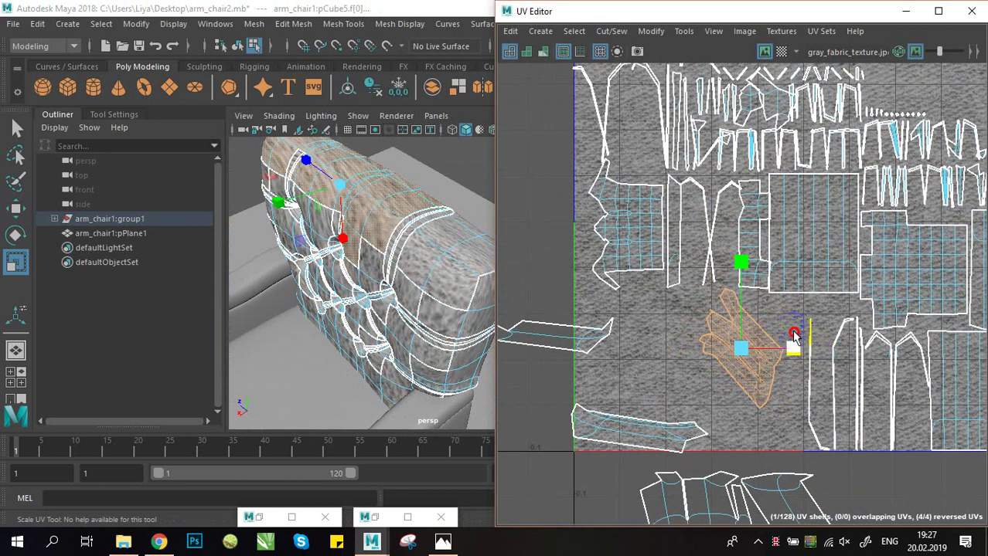
{"action": "left_click_drag", "start_coordinate": [447, 269], "coordinate": [404, 272], "text": "alt"}
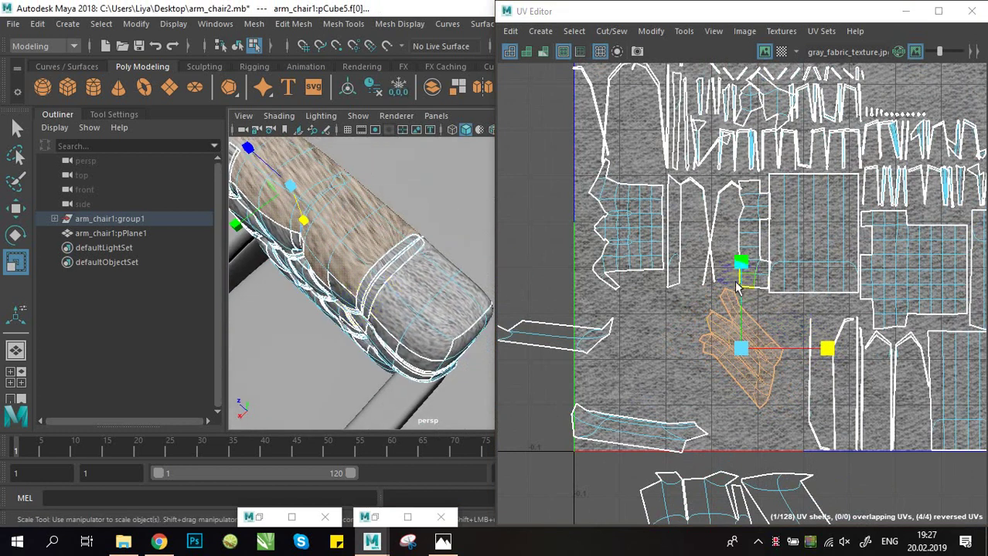
{"action": "key", "text": "ctrl+z"}
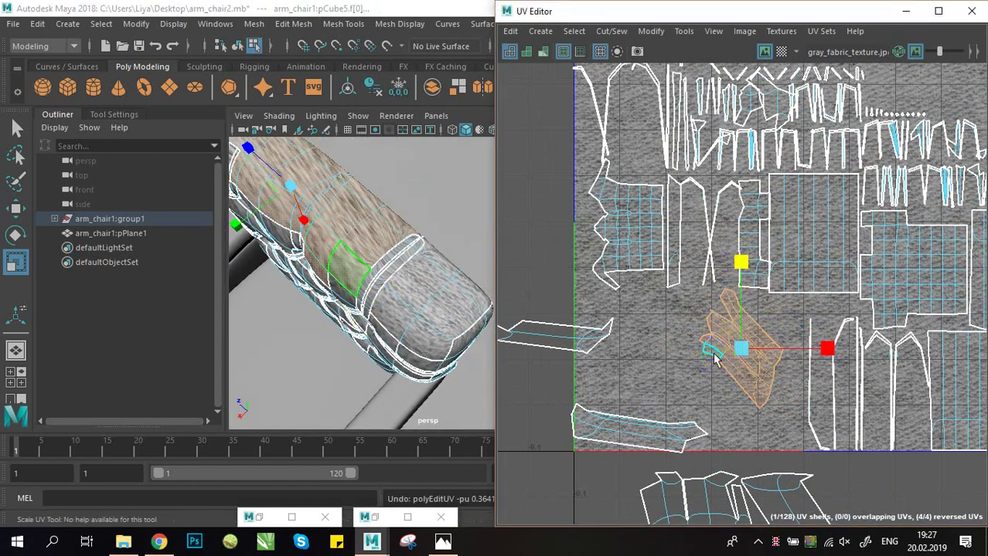
- Unfold the UVs of the top roll's shell and check the fabric texture along the roll
{"action": "right_click_drag", "start_coordinate": [740, 346], "coordinate": [702, 327]}
{"action": "right_click_drag", "start_coordinate": [688, 157], "coordinate": [624, 158], "text": "shift"}
{"action": "left_click_drag", "start_coordinate": [356, 256], "coordinate": [412, 252], "text": "alt"}
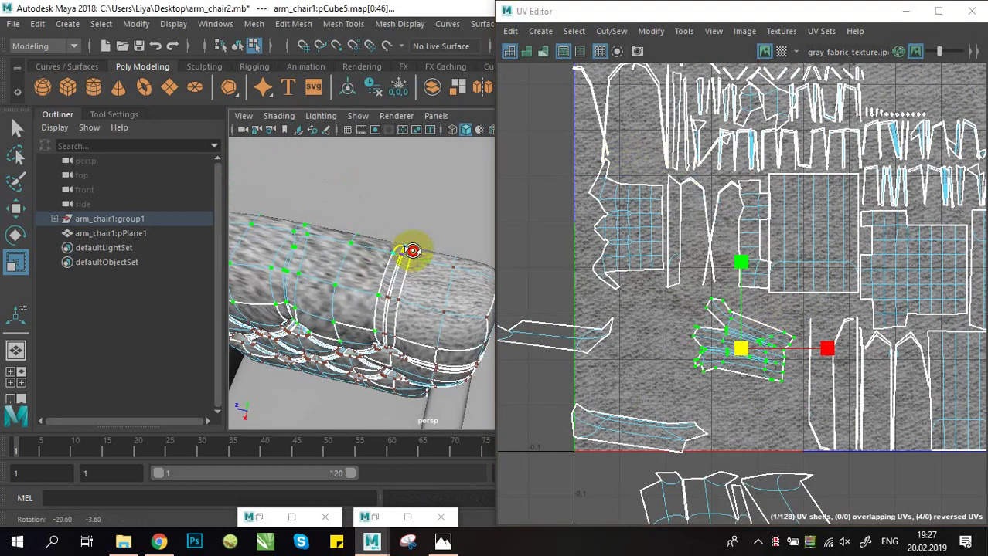
{"action": "mouse_move", "coordinate": [411, 252]}
{"action": "right_mouse_down", "text": "alt"}
{"action": "mouse_move", "coordinate": [364, 256]}
{"action": "mouse_move", "coordinate": [417, 266]}
{"action": "right_mouse_up", "text": "alt"}
{"action": "left_click_drag", "start_coordinate": [417, 266], "coordinate": [454, 280], "text": "alt"}
{"action": "middle_click_drag", "start_coordinate": [455, 280], "coordinate": [403, 269], "text": "alt"}
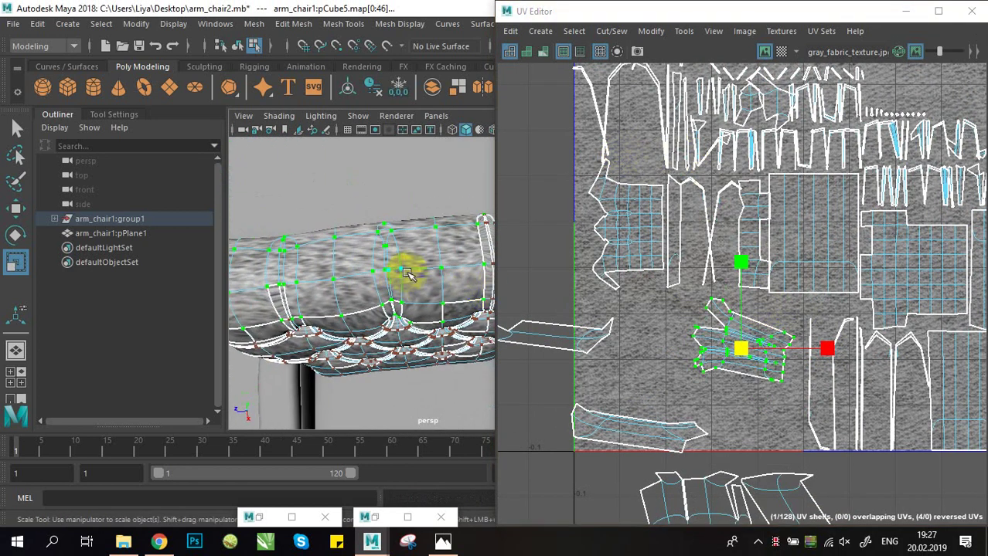
{"action": "left_click_drag", "start_coordinate": [403, 269], "coordinate": [398, 302], "text": "alt"}
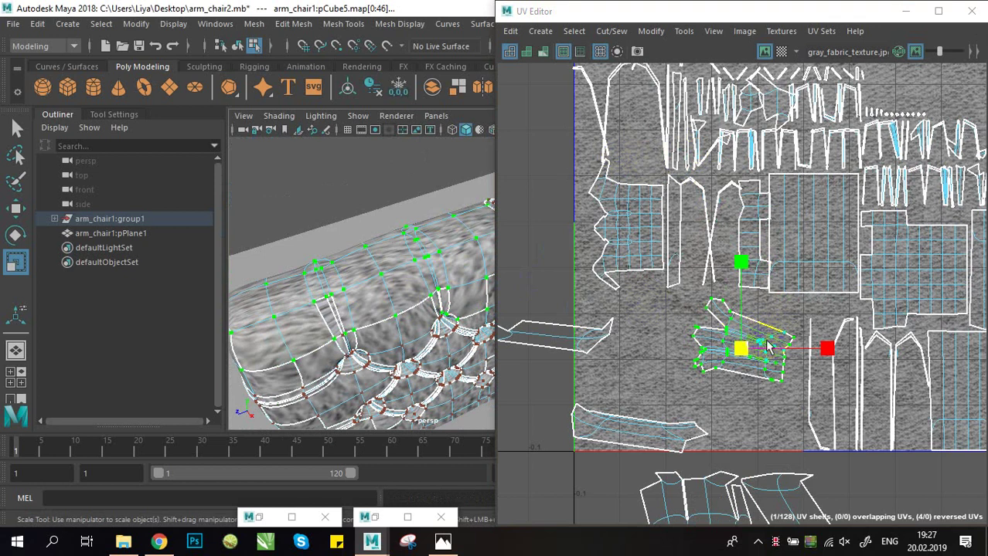
- Enlarge the unfolded top roll shell uniformly and move it outside the texture tile, beyond its lower-left corner
{"action": "left_click_drag", "start_coordinate": [741, 352], "coordinate": [724, 375]}
{"action": "left_click_drag", "start_coordinate": [379, 321], "coordinate": [363, 286], "text": "alt"}
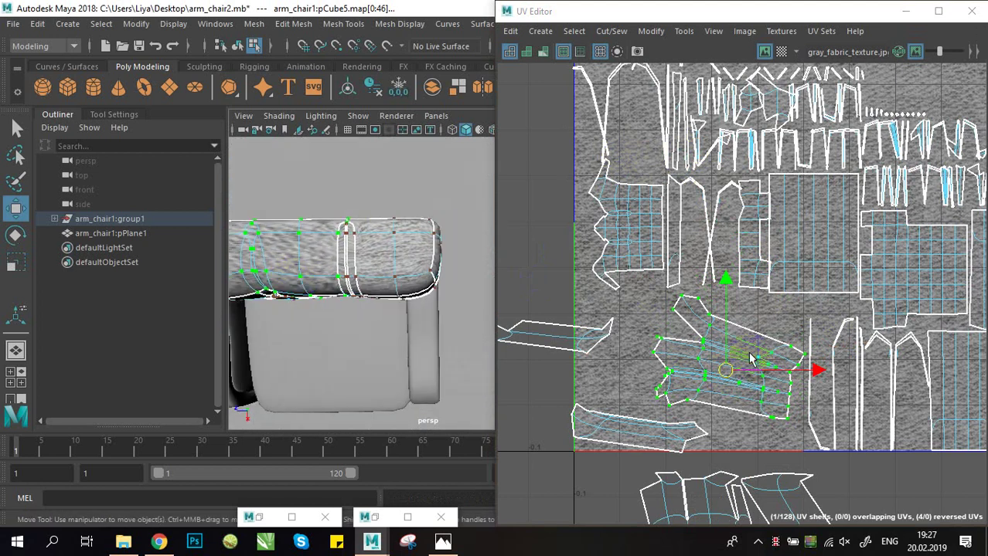
{"action": "key", "text": "r"}
{"action": "left_click_drag", "start_coordinate": [724, 372], "coordinate": [569, 497]}
{"action": "scroll", "coordinate": [756, 409], "scroll_direction": "down", "scroll_amount": 2}
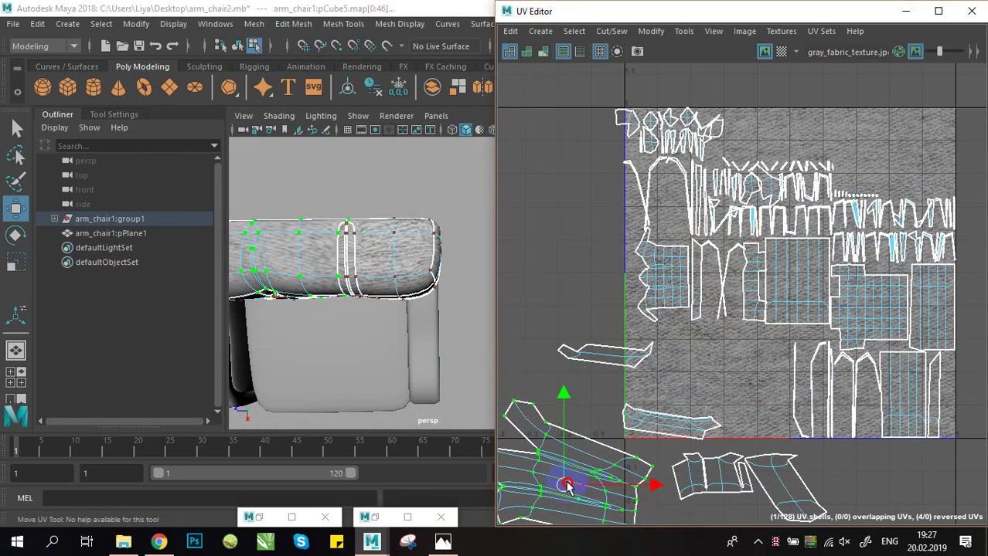
{"action": "middle_click_drag", "start_coordinate": [670, 376], "coordinate": [775, 346], "text": "alt"}
{"action": "middle_click_drag", "start_coordinate": [327, 280], "coordinate": [386, 284], "text": "alt"}
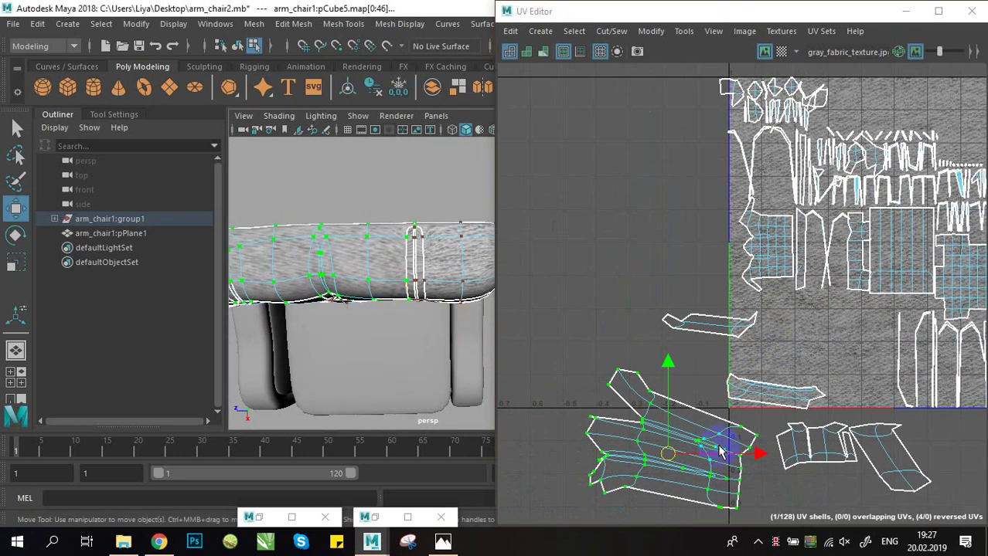
- Scale the top roll's shell up a little more uniformly and compare its texture with the backrest front
{"action": "key", "text": "r"}
{"action": "left_click_drag", "start_coordinate": [671, 458], "coordinate": [691, 460]}
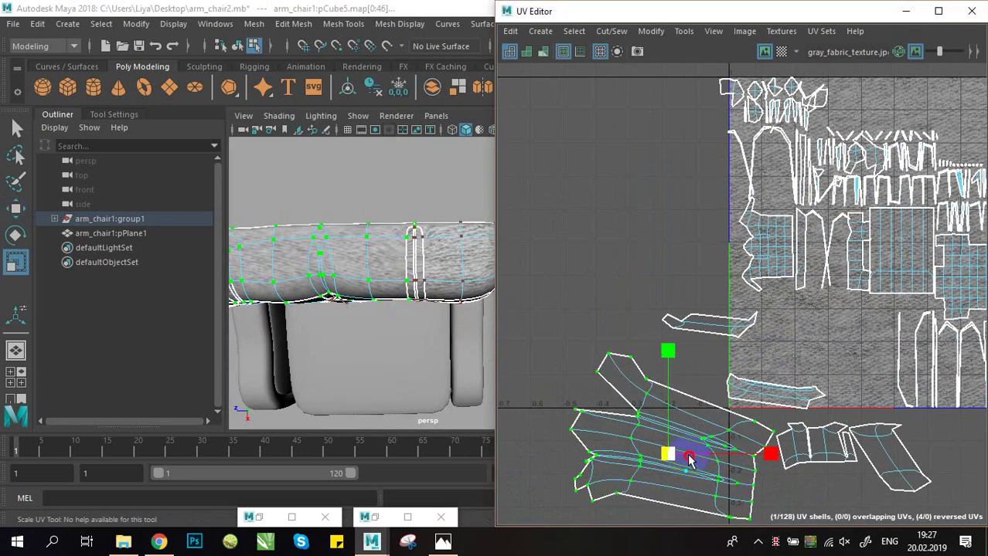
{"action": "left_click_drag", "start_coordinate": [481, 300], "coordinate": [455, 273], "text": "alt"}
{"action": "right_click_drag", "start_coordinate": [455, 273], "coordinate": [506, 271], "text": "alt"}
{"action": "left_click_drag", "start_coordinate": [350, 288], "coordinate": [439, 210], "text": "alt"}
{"action": "right_click_drag", "start_coordinate": [439, 210], "coordinate": [424, 240], "text": "alt"}
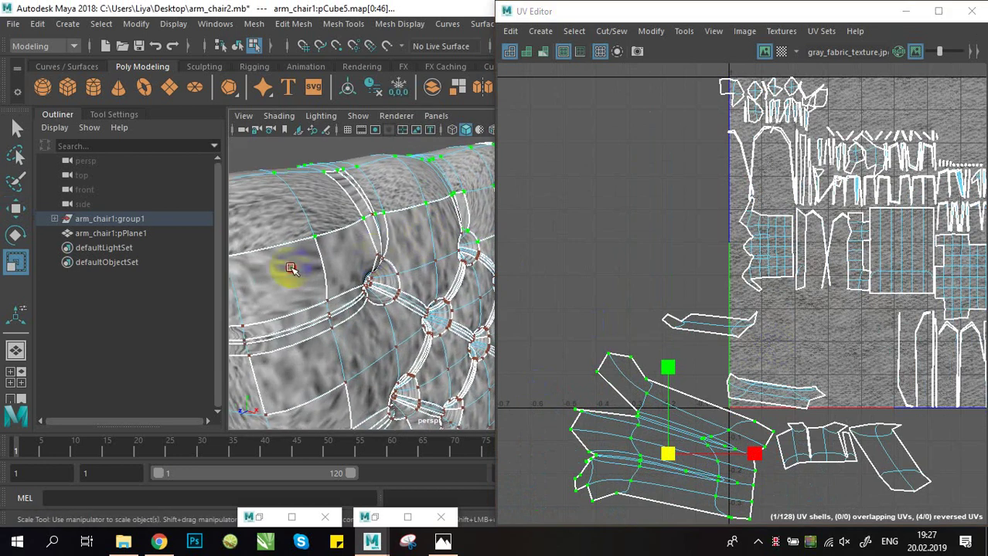
- Select the tufted panel faces just below the backrest's top roll and isolate the shell of the panel beside the seam strip in the UV layout
{"action": "left_click", "coordinate": [286, 268]}
{"action": "right_click_drag", "start_coordinate": [333, 258], "coordinate": [335, 167]}
{"action": "left_click", "coordinate": [281, 296]}
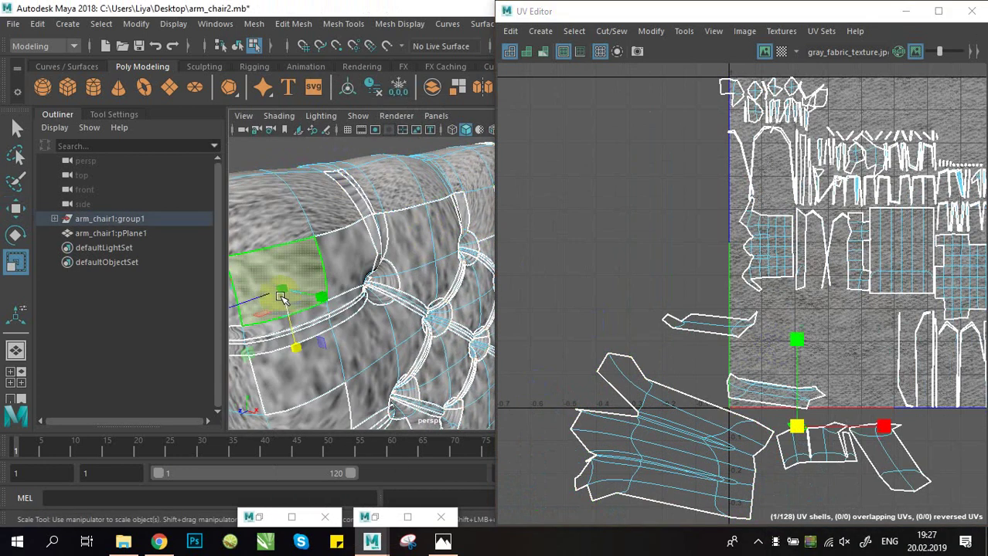
{"action": "left_click", "coordinate": [341, 257], "text": "shift"}
{"action": "left_click", "coordinate": [453, 273], "text": "shift"}
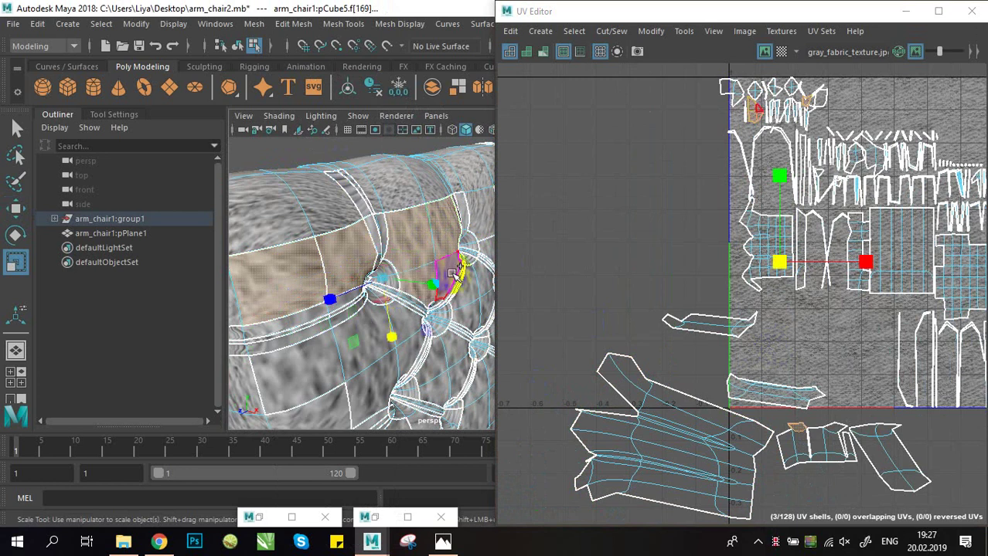
{"action": "middle_click_drag", "start_coordinate": [716, 288], "coordinate": [685, 293], "text": "alt"}
{"action": "middle_click_drag", "start_coordinate": [691, 224], "coordinate": [693, 321], "text": "alt"}
{"action": "right_click_drag", "start_coordinate": [695, 322], "coordinate": [777, 286], "text": "alt"}
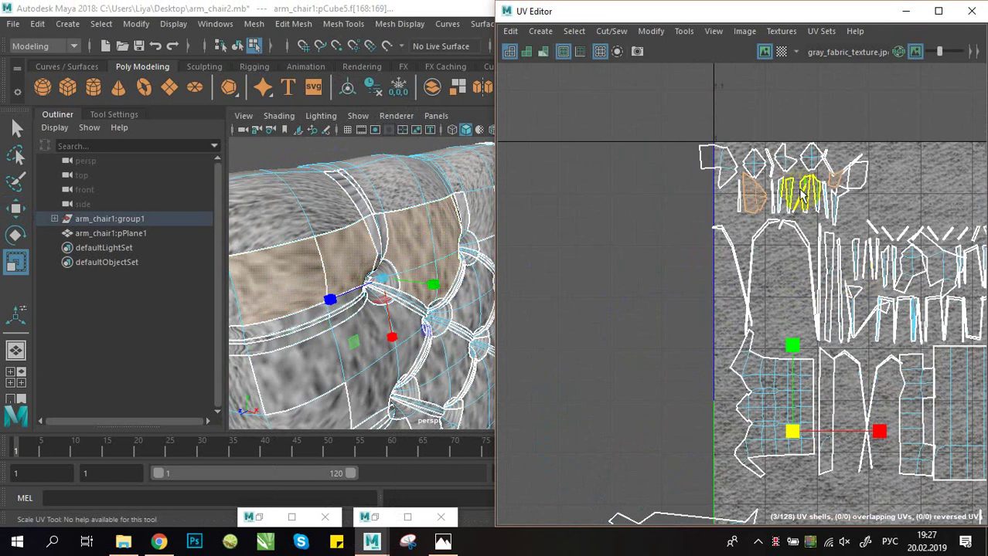
{"action": "left_click", "coordinate": [755, 196]}
{"action": "middle_click_drag", "start_coordinate": [782, 224], "coordinate": [734, 269], "text": "alt"}
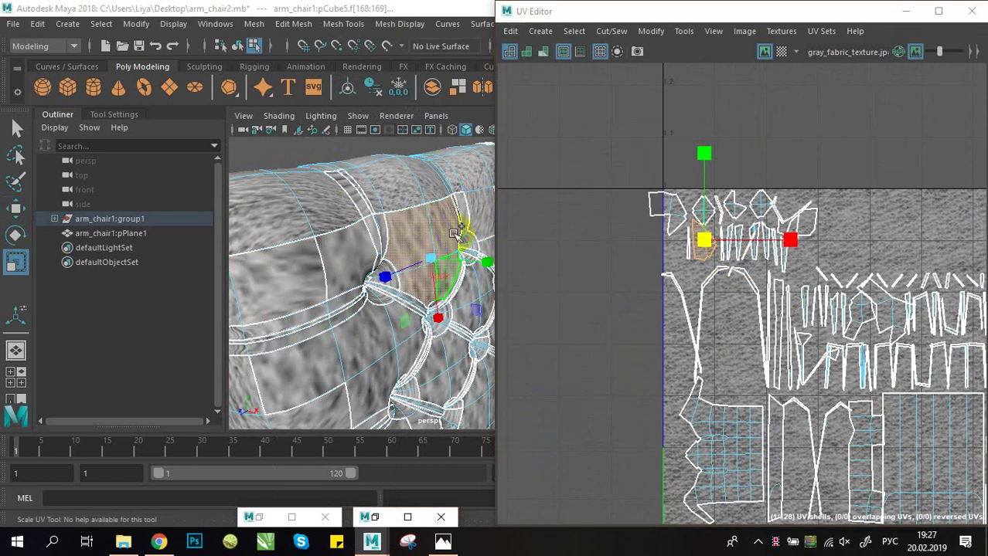
{"action": "left_click_drag", "start_coordinate": [462, 231], "coordinate": [425, 238], "text": "alt"}
{"action": "right_click", "coordinate": [830, 165]}
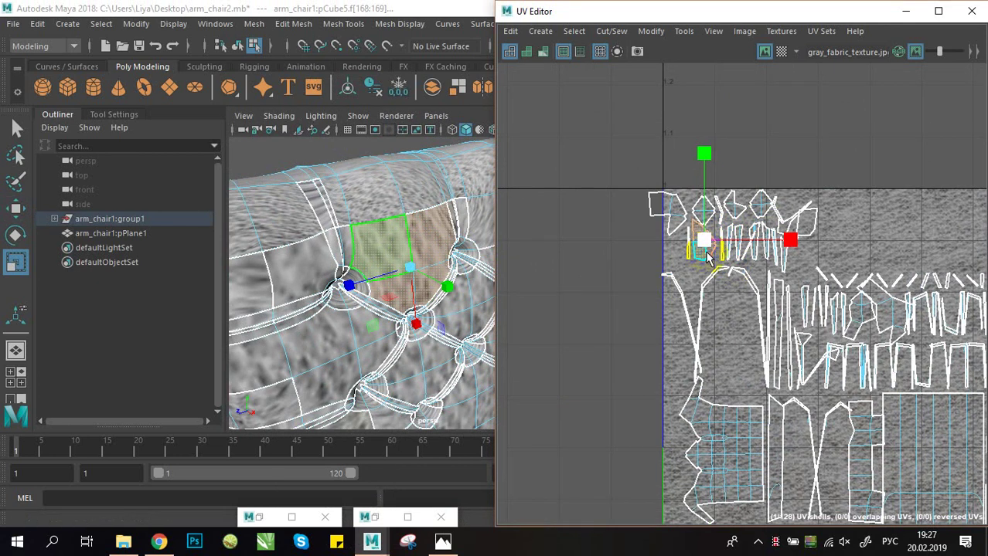
- Move the panel's shell to an empty area near the texture tile's upper edge and scale it up uniformly
{"action": "key", "text": "w"}
{"action": "left_click_drag", "start_coordinate": [707, 257], "coordinate": [878, 246]}
{"action": "middle_click_drag", "start_coordinate": [877, 247], "coordinate": [784, 249], "text": "alt"}
{"action": "key", "text": "r"}
{"action": "left_click_drag", "start_coordinate": [809, 246], "coordinate": [939, 232]}
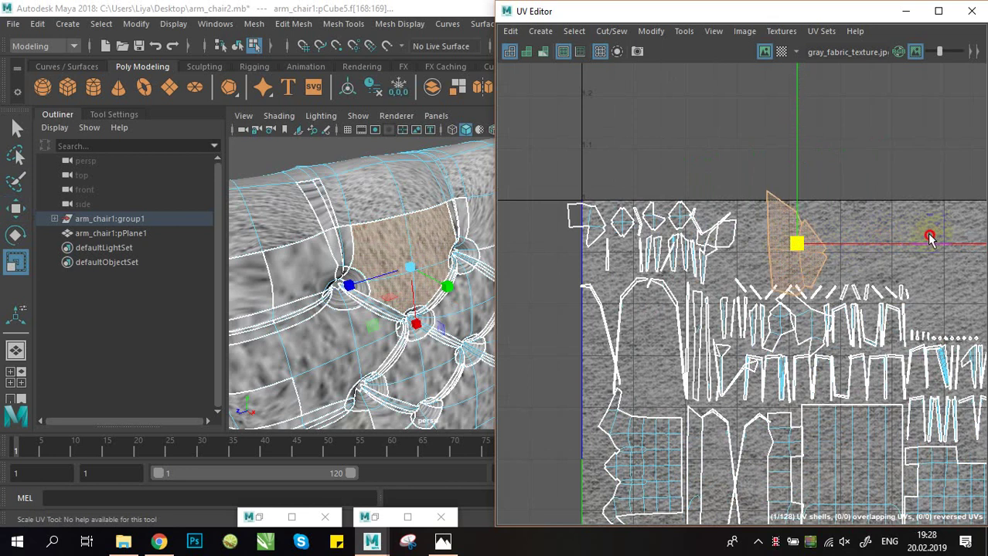
- Select the seam strip faces crossing the top roll and those above the tuft button, and locate their shells in the UV layout
{"action": "left_click_drag", "start_coordinate": [444, 307], "coordinate": [332, 219], "text": "alt"}
{"action": "left_click", "coordinate": [384, 215]}
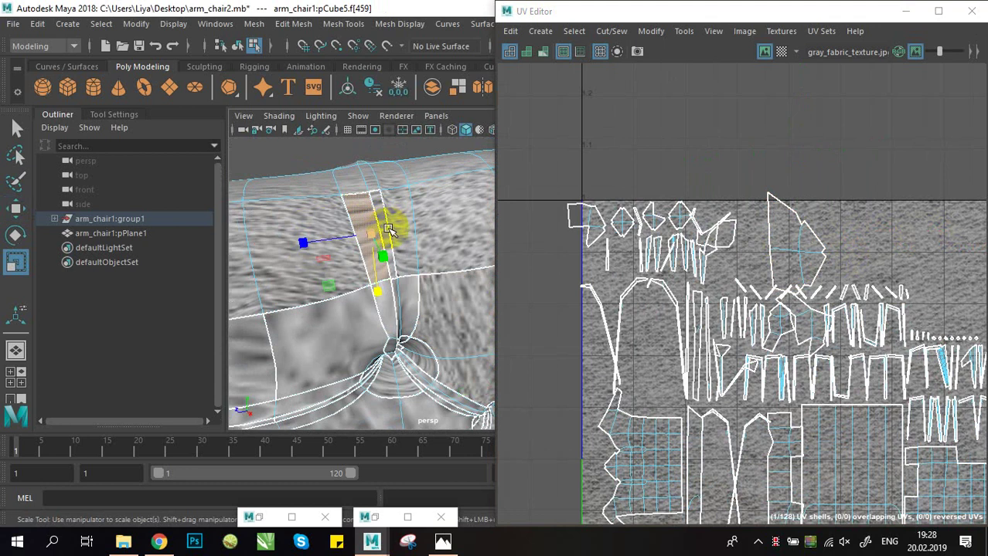
{"action": "key", "text": "q"}
{"action": "left_click", "coordinate": [386, 224], "text": "shift"}
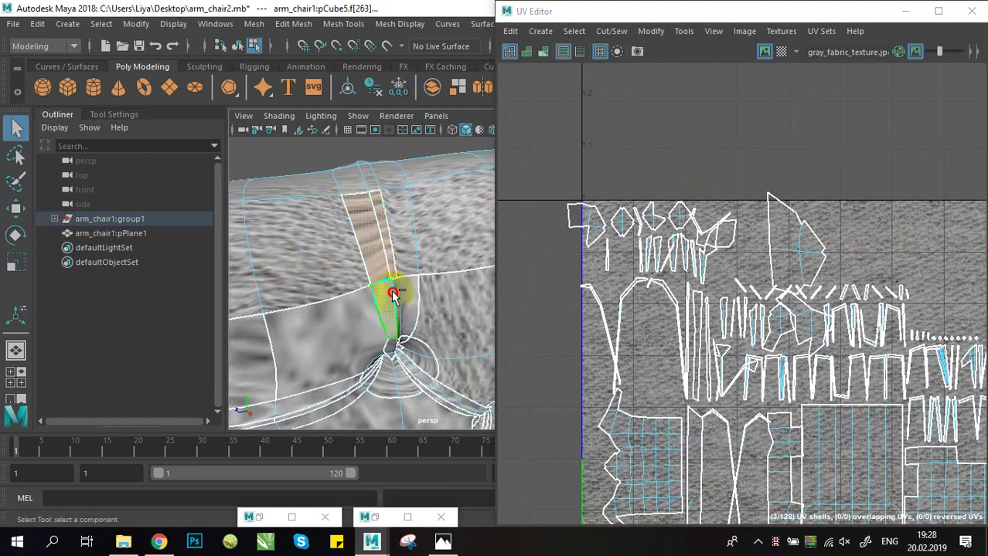
{"action": "left_click", "coordinate": [394, 303], "text": "shift"}
{"action": "scroll", "coordinate": [726, 302], "scroll_direction": "down", "scroll_amount": 1}
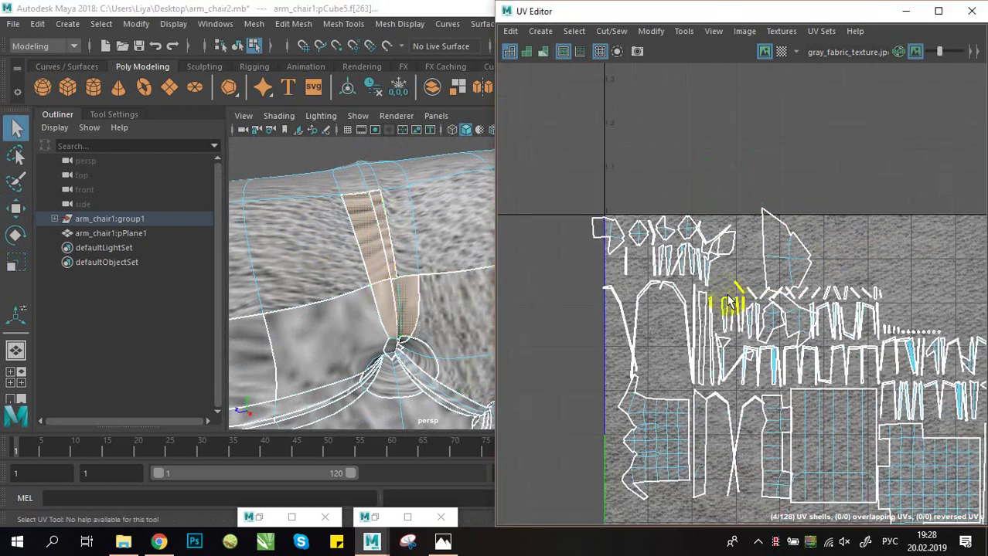
{"action": "middle_click_drag", "start_coordinate": [784, 299], "coordinate": [659, 221], "text": "alt"}
{"action": "scroll", "coordinate": [816, 275], "scroll_direction": "down", "scroll_amount": 1}
{"action": "middle_click_drag", "start_coordinate": [816, 275], "coordinate": [800, 269], "text": "alt"}
{"action": "scroll", "coordinate": [802, 271], "scroll_direction": "up", "scroll_amount": 4}
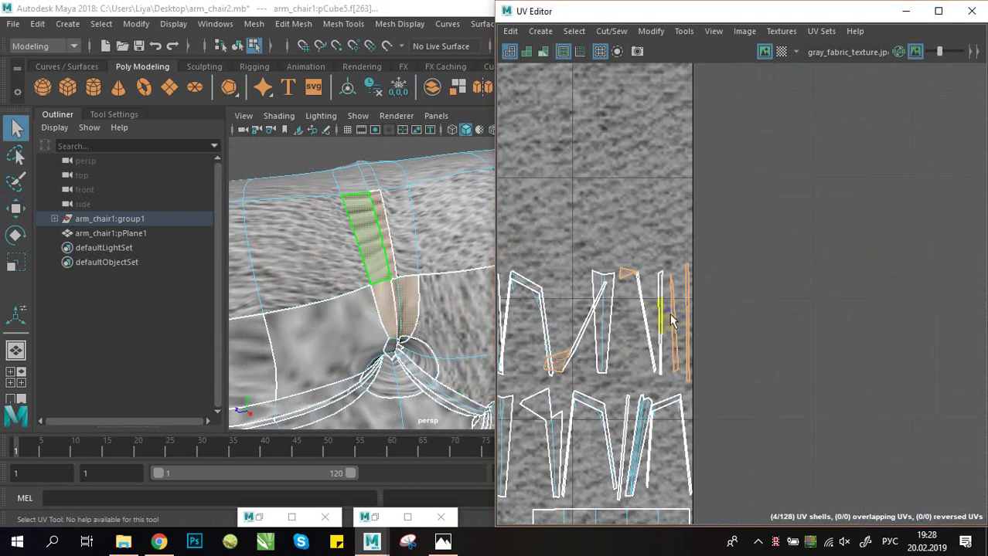
- Unfold the UVs of the strip's lower shell beside the tuft button and move it to the empty area above the other shells
{"action": "left_click", "coordinate": [573, 355]}
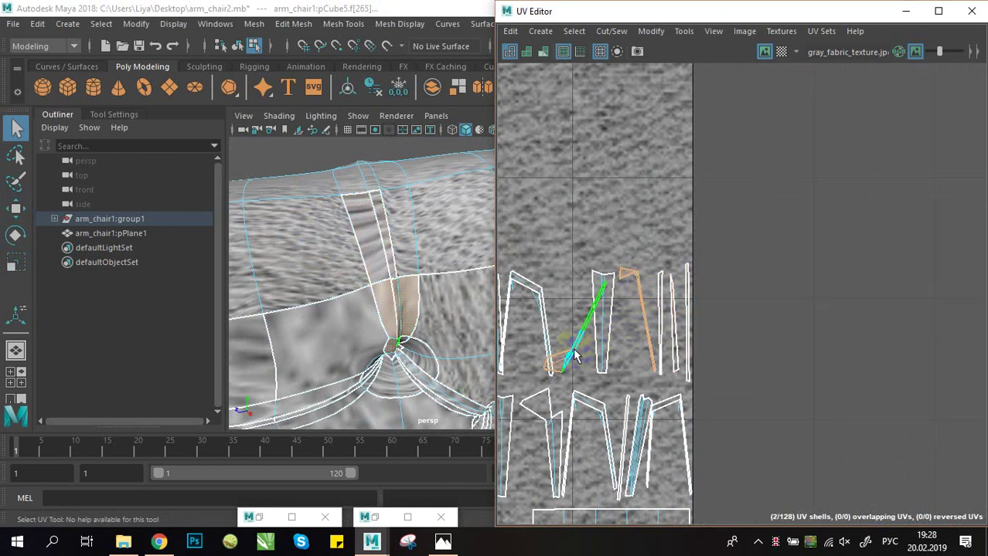
{"action": "right_click_drag", "start_coordinate": [574, 356], "coordinate": [530, 170]}
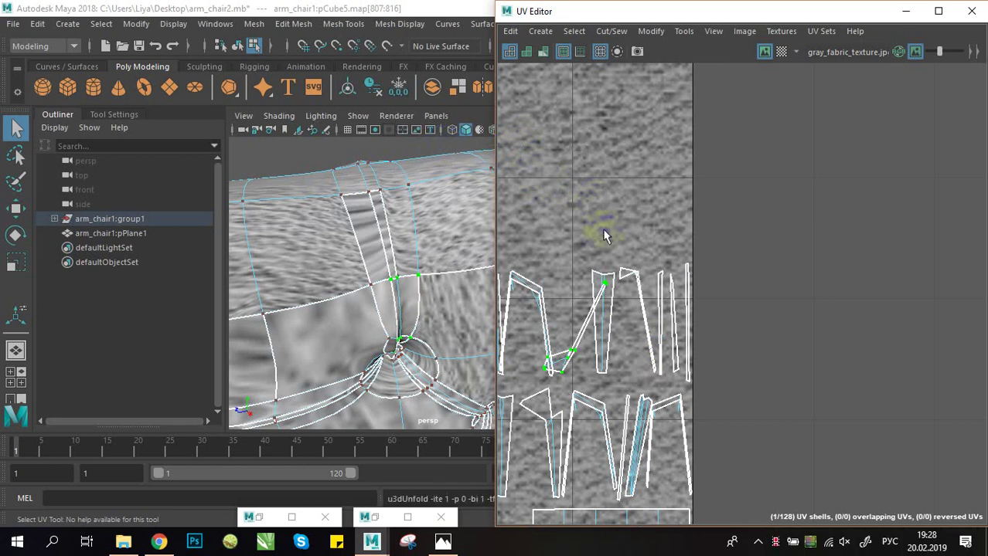
{"action": "scroll", "coordinate": [607, 325], "scroll_direction": "down", "scroll_amount": 2}
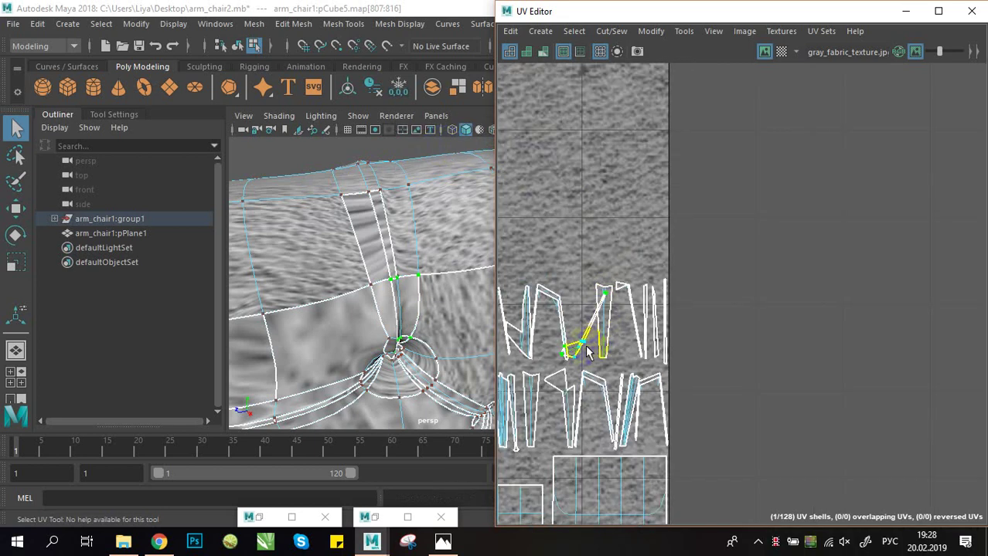
{"action": "left_click_drag", "start_coordinate": [592, 310], "coordinate": [616, 151]}
{"action": "right_click_drag", "start_coordinate": [615, 152], "coordinate": [486, 152], "text": "shift"}
- Reposition individual corner UVs of the strip's lower shell to spread its faces and untangle the overlapping outline
{"action": "middle_click_drag", "start_coordinate": [643, 215], "coordinate": [653, 245], "text": "alt"}
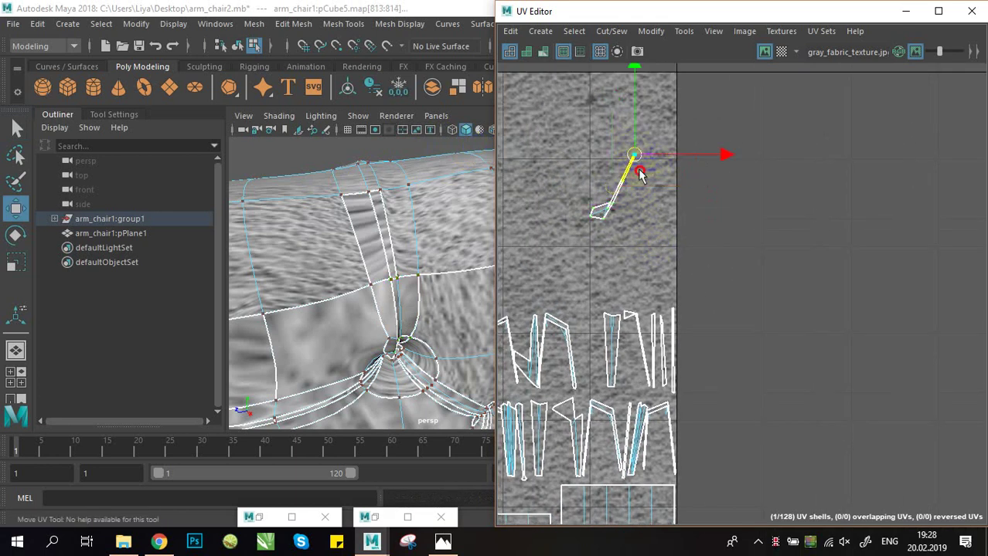
{"action": "scroll", "coordinate": [626, 224], "scroll_direction": "up", "scroll_amount": 4}
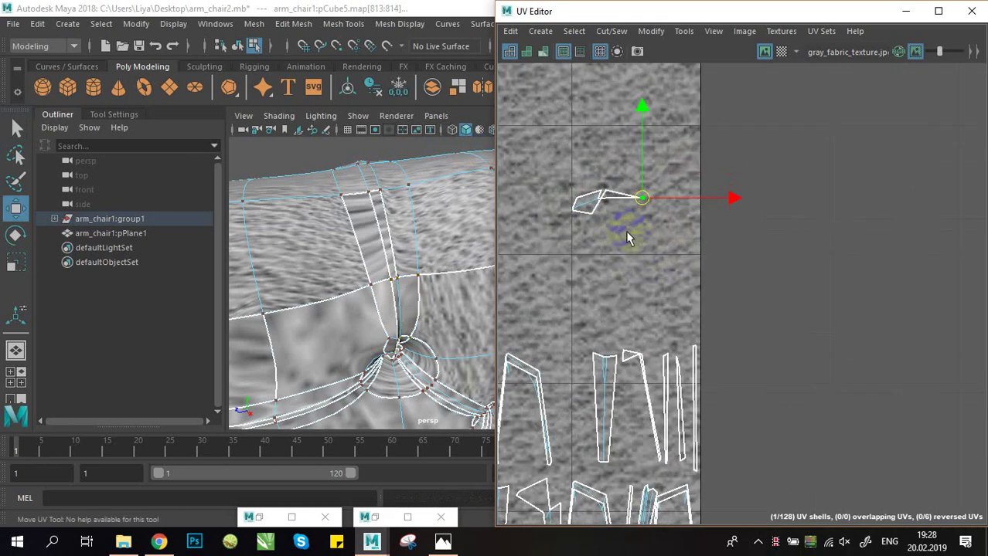
{"action": "middle_click_drag", "start_coordinate": [626, 224], "coordinate": [694, 263], "text": "alt"}
{"action": "scroll", "coordinate": [675, 245], "scroll_direction": "up", "scroll_amount": 2}
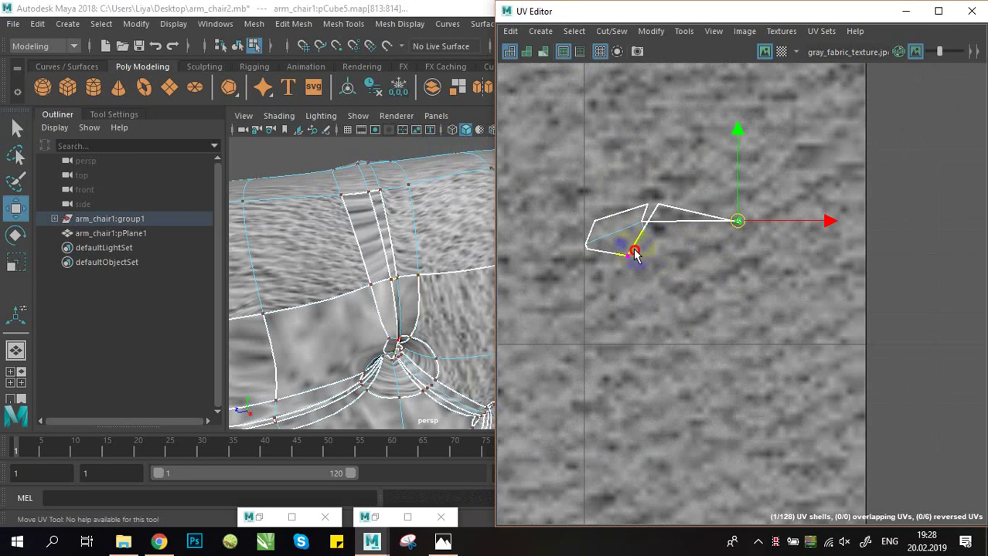
{"action": "left_click_drag", "start_coordinate": [693, 282], "coordinate": [681, 289]}
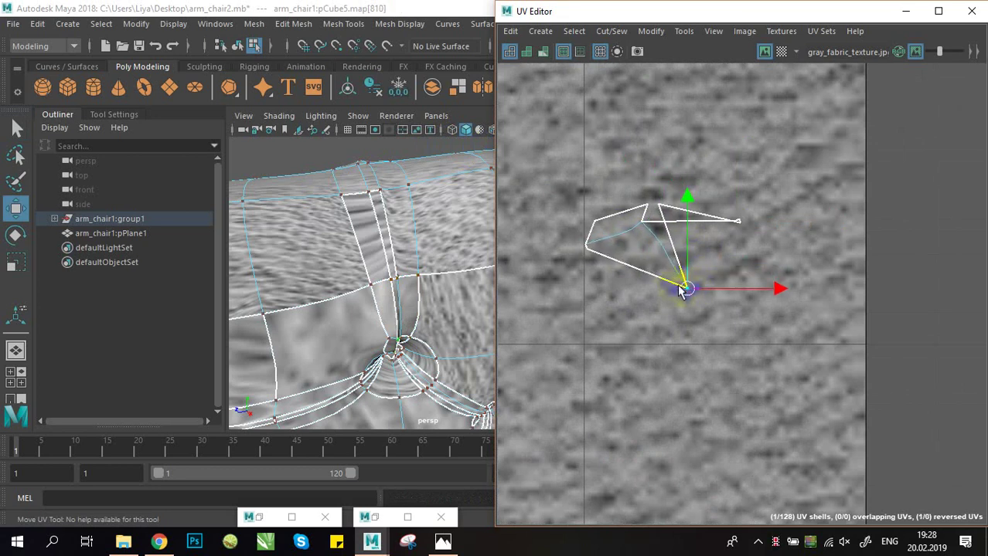
{"action": "middle_click_drag", "start_coordinate": [641, 260], "coordinate": [611, 249], "text": "alt"}
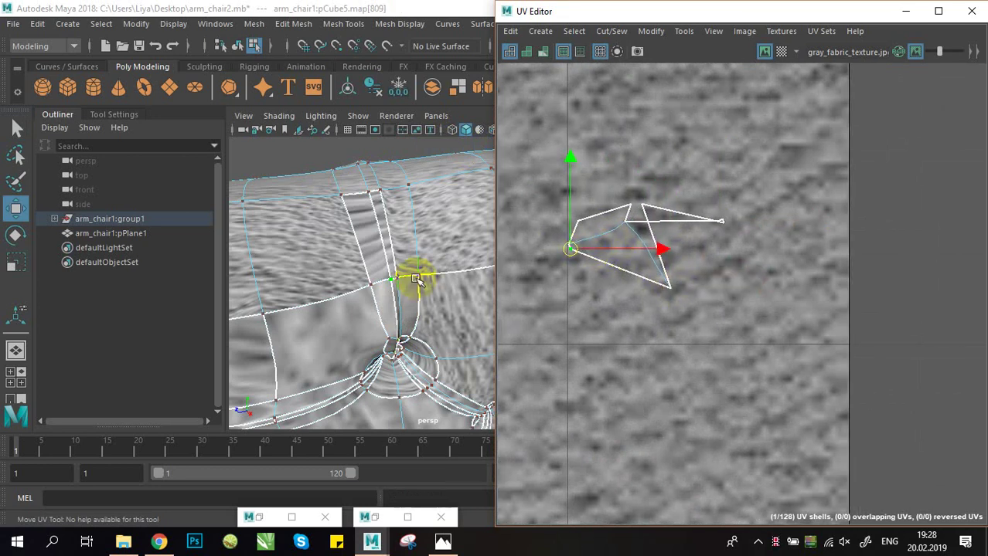
{"action": "right_click_drag", "start_coordinate": [416, 279], "coordinate": [403, 161]}
{"action": "left_click", "coordinate": [400, 249]}
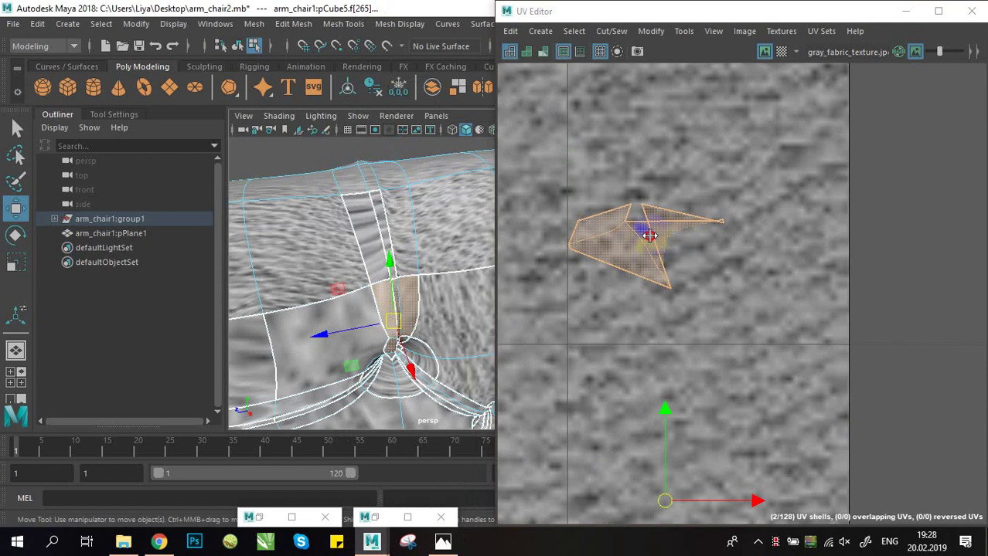
{"action": "right_click_drag", "start_coordinate": [684, 210], "coordinate": [775, 212]}
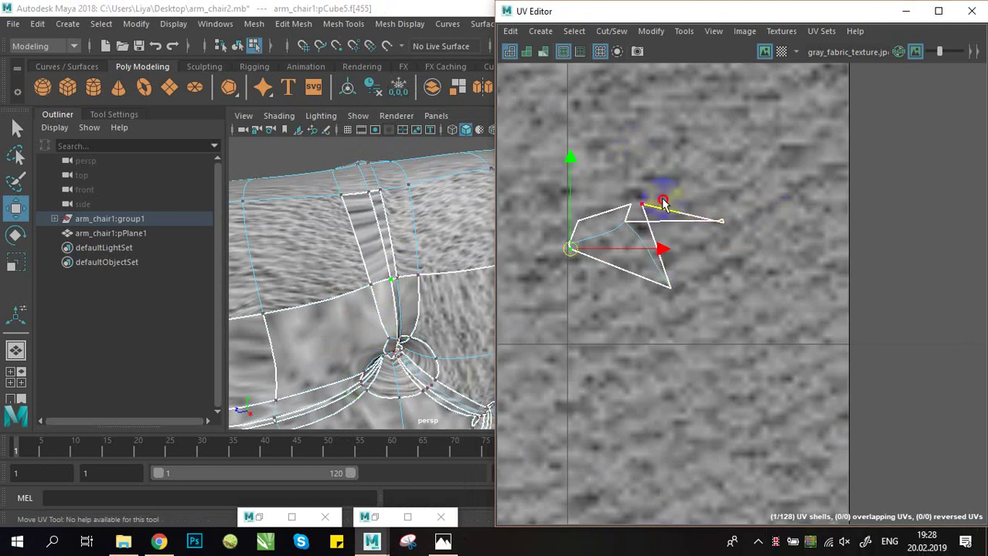
{"action": "left_click", "coordinate": [645, 208]}
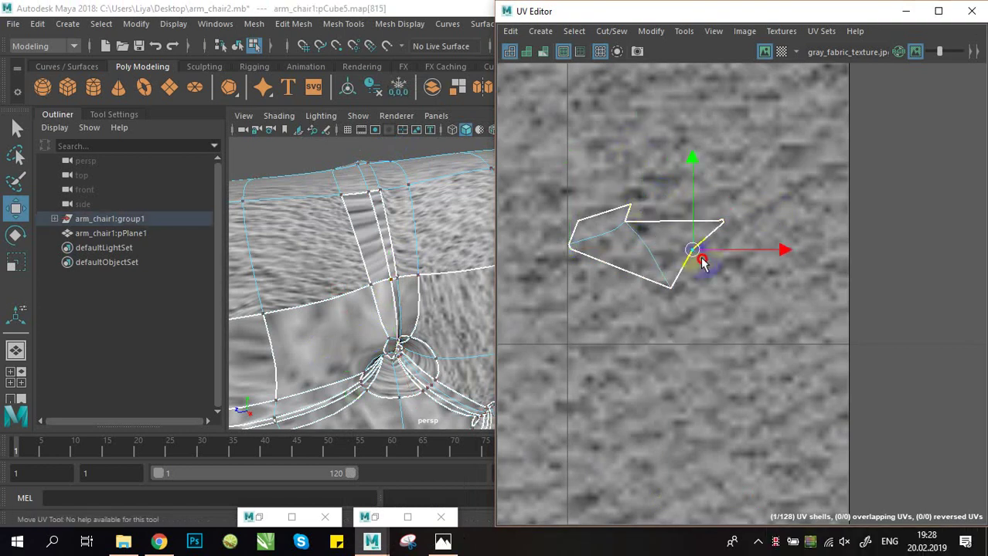
- Scale the whole untangled strip shell up uniformly, checking the fabric texture on the backrest in between
{"action": "scroll", "coordinate": [738, 282], "scroll_direction": "down", "scroll_amount": 5}
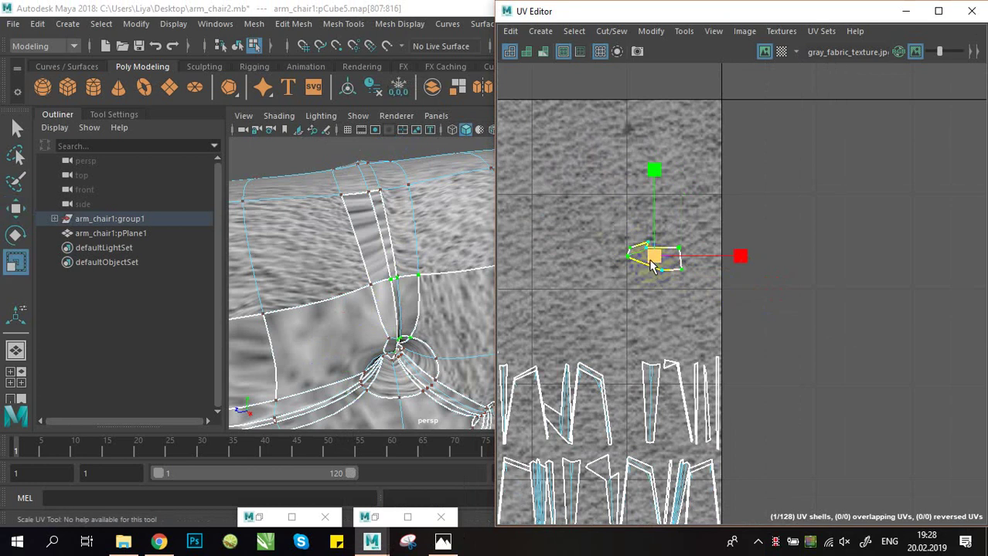
{"action": "left_click_drag", "start_coordinate": [652, 265], "coordinate": [798, 290]}
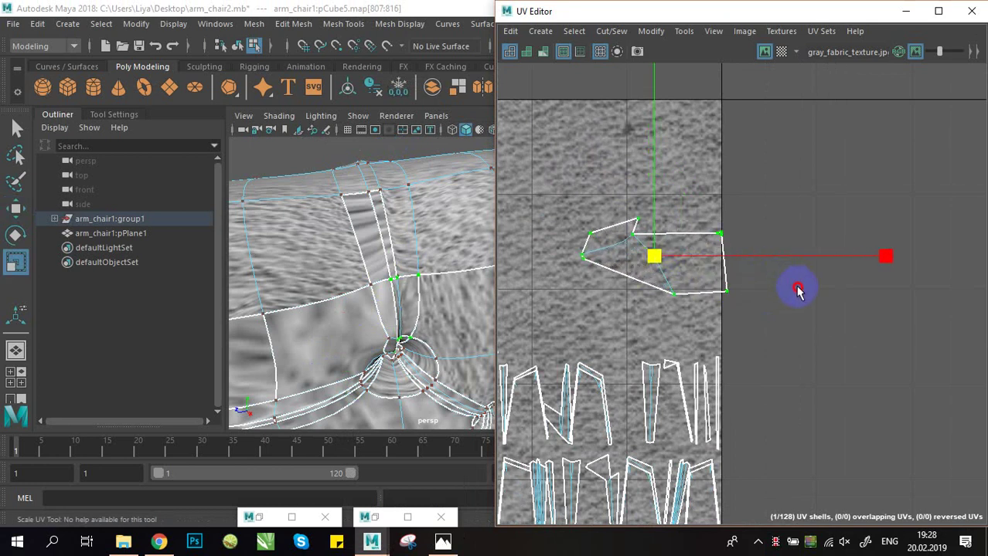
{"action": "right_click_drag", "start_coordinate": [429, 258], "coordinate": [357, 251], "text": "alt"}
{"action": "left_click_drag", "start_coordinate": [357, 252], "coordinate": [390, 257], "text": "alt"}
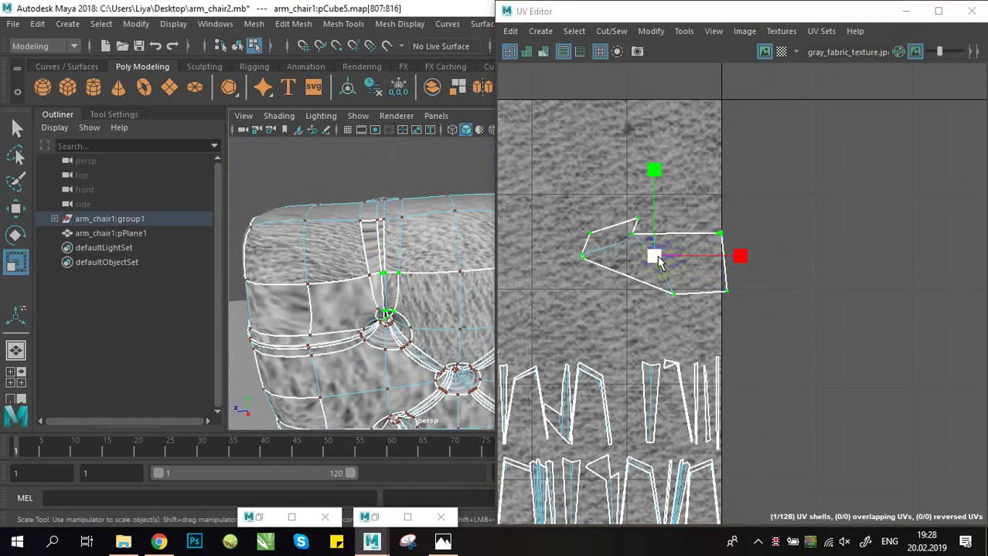
{"action": "left_click_drag", "start_coordinate": [657, 261], "coordinate": [680, 271]}
- Select the strip face on the top roll, move its shell beside the enlarged strip shell and stretch it horizontally
{"action": "left_click_drag", "start_coordinate": [408, 265], "coordinate": [405, 237], "text": "alt"}
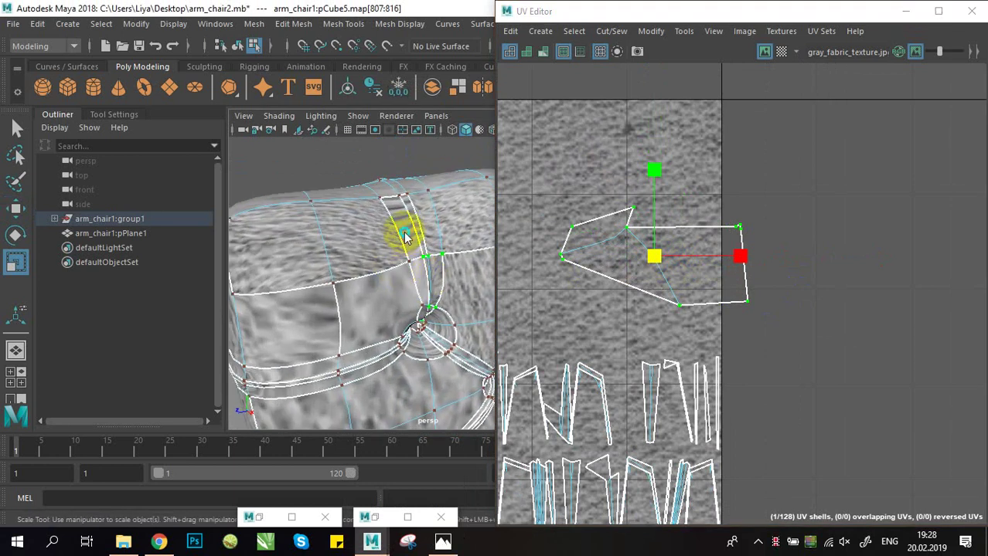
{"action": "right_click_drag", "start_coordinate": [404, 238], "coordinate": [410, 160]}
{"action": "left_click", "coordinate": [405, 223]}
{"action": "middle_click_drag", "start_coordinate": [721, 400], "coordinate": [702, 312], "text": "alt"}
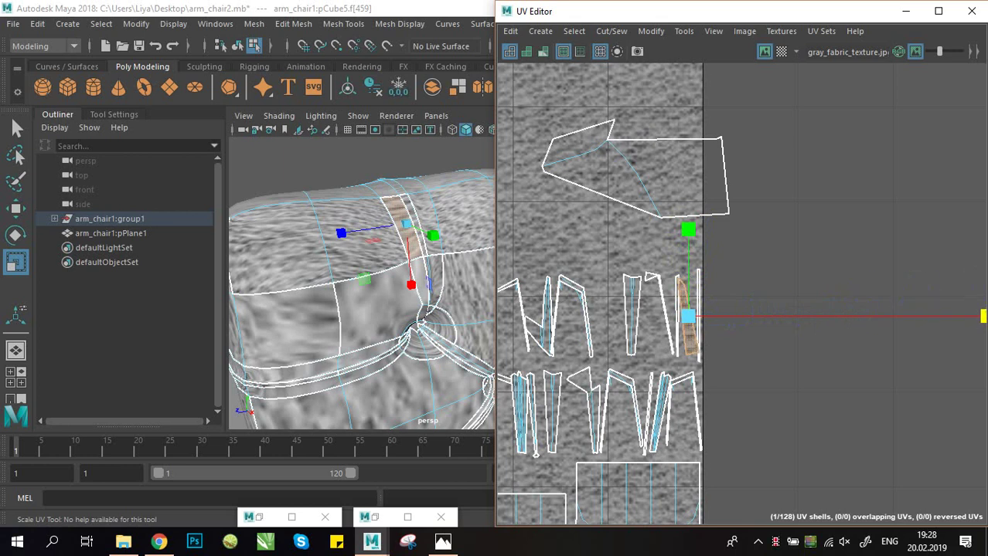
{"action": "key", "text": "w"}
{"action": "left_click_drag", "start_coordinate": [689, 318], "coordinate": [531, 232]}
{"action": "key", "text": "r"}
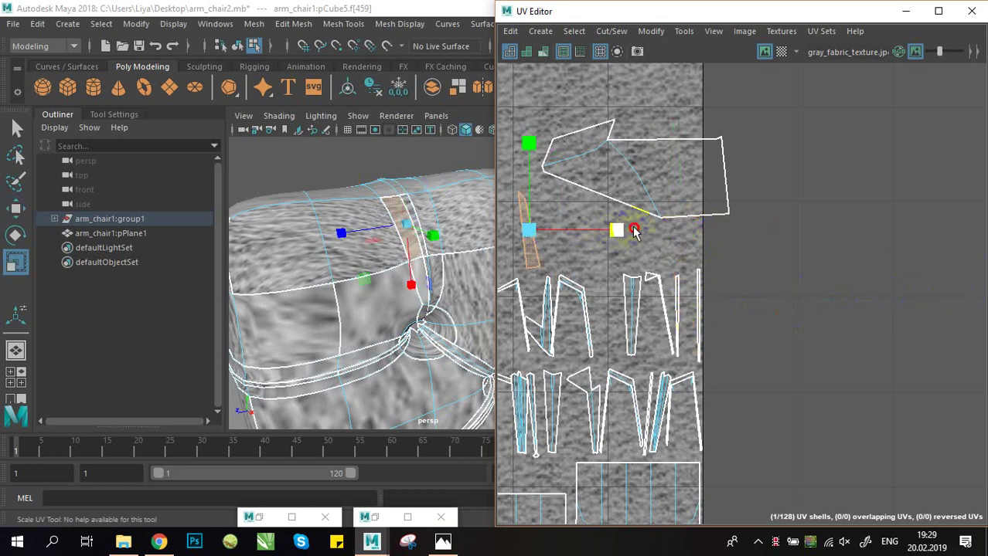
{"action": "left_click_drag", "start_coordinate": [833, 234], "coordinate": [975, 234]}
- Select the narrow strip face above the tuft button and stretch its small shell horizontally
{"action": "left_click_drag", "start_coordinate": [458, 199], "coordinate": [456, 220], "text": "alt"}
{"action": "right_click_drag", "start_coordinate": [456, 220], "coordinate": [375, 229], "text": "alt"}
{"action": "left_click_drag", "start_coordinate": [375, 230], "coordinate": [405, 276], "text": "alt"}
{"action": "mouse_move", "coordinate": [412, 246]}
{"action": "right_mouse_down"}
{"action": "mouse_move", "coordinate": [414, 260]}
{"action": "mouse_move", "coordinate": [418, 235]}
{"action": "right_mouse_up"}
{"action": "key", "text": "q"}
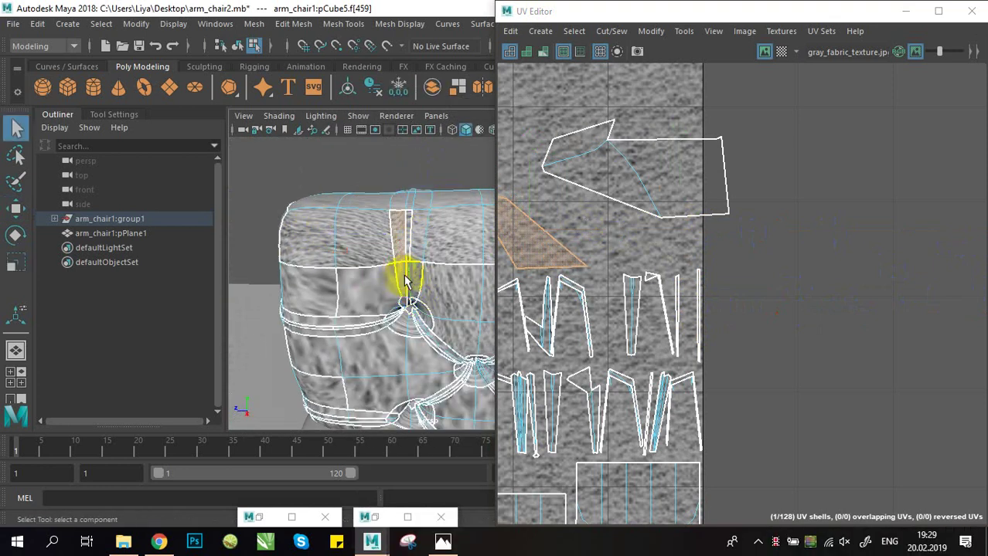
{"action": "left_click", "coordinate": [605, 287]}
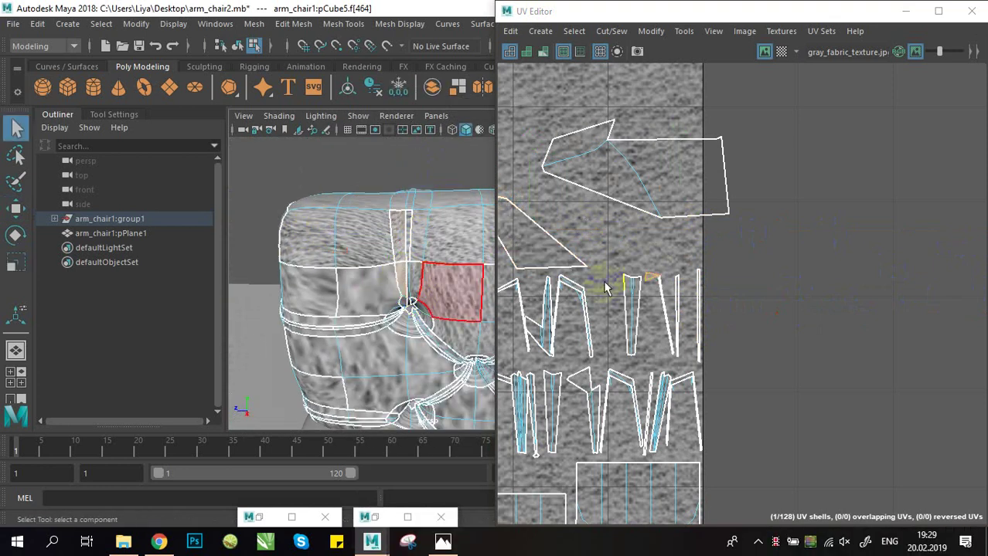
{"action": "left_click", "coordinate": [656, 280]}
{"action": "key", "text": "e"}
{"action": "key", "text": "w"}
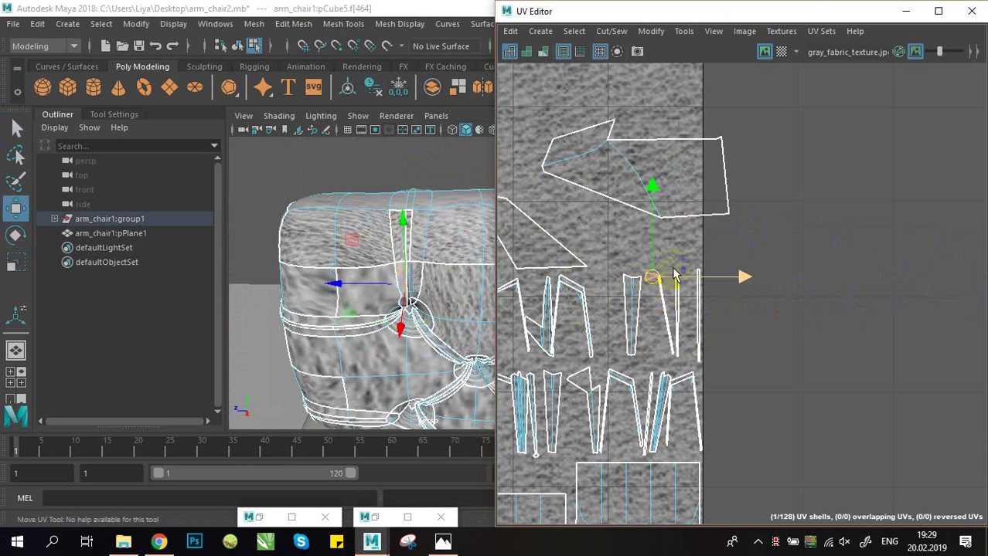
{"action": "key", "text": "e"}
{"action": "key", "text": "r"}
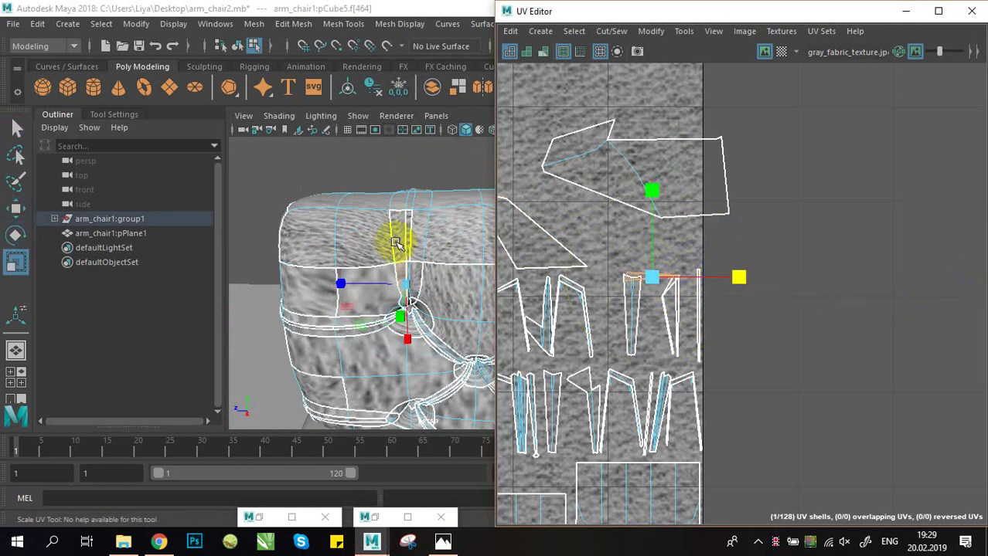
- Widen the UV Editor and examine the fabric texture on the backrest's strips, panels and top roll from several angles
{"action": "scroll", "coordinate": [398, 244], "scroll_direction": "down", "scroll_amount": 5}
{"action": "left_click_drag", "start_coordinate": [495, 234], "coordinate": [468, 231]}
{"action": "middle_click_drag", "start_coordinate": [448, 229], "coordinate": [551, 234], "text": "alt"}
{"action": "middle_click_drag", "start_coordinate": [497, 232], "coordinate": [319, 245], "text": "alt"}
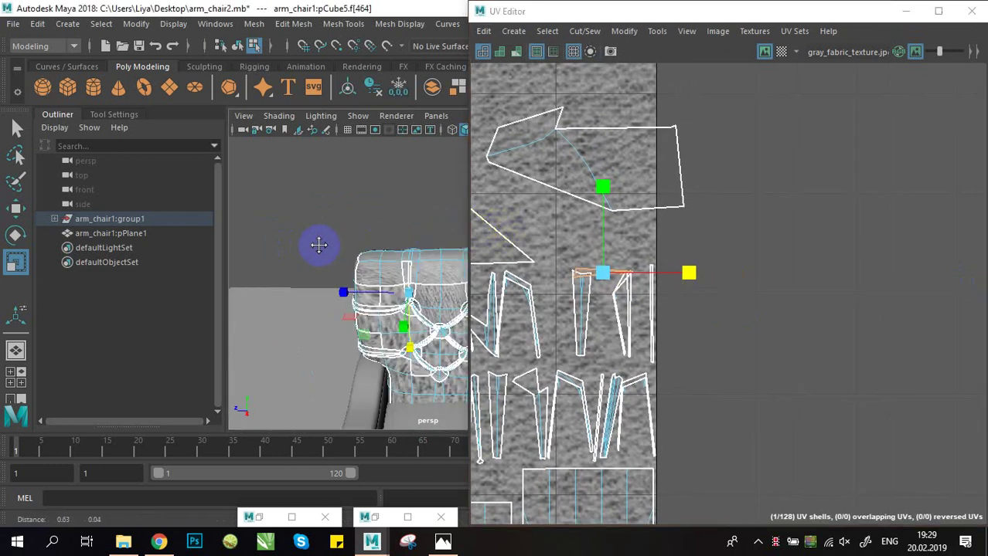
{"action": "left_click_drag", "start_coordinate": [303, 242], "coordinate": [380, 233], "text": "alt"}
{"action": "middle_click_drag", "start_coordinate": [380, 233], "coordinate": [293, 236], "text": "alt"}
{"action": "scroll", "coordinate": [364, 271], "scroll_direction": "up", "scroll_amount": 5}
{"action": "left_click_drag", "start_coordinate": [364, 272], "coordinate": [344, 263], "text": "alt"}
{"action": "middle_click_drag", "start_coordinate": [322, 261], "coordinate": [369, 267], "text": "alt"}
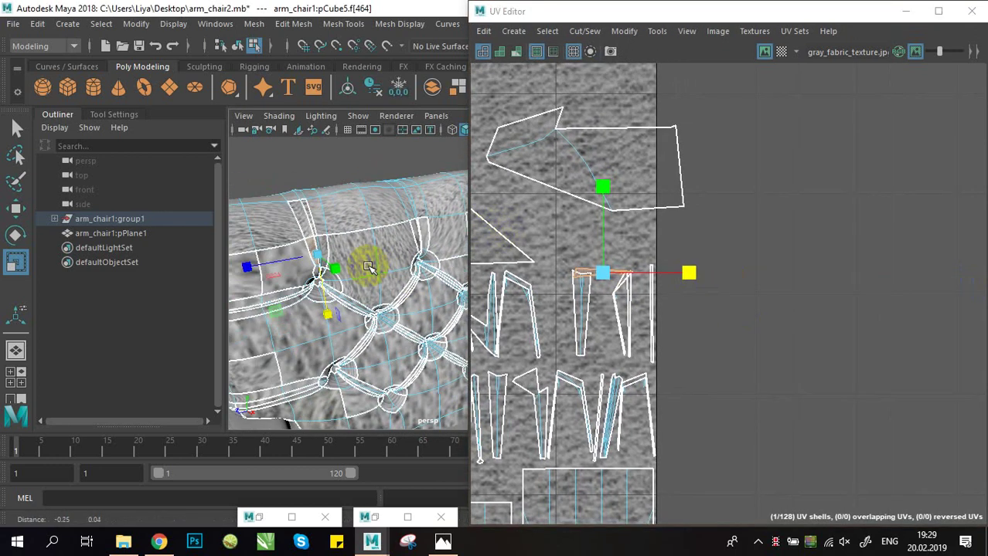
{"action": "left_click_drag", "start_coordinate": [315, 255], "coordinate": [333, 258], "text": "alt"}
{"action": "middle_click_drag", "start_coordinate": [334, 258], "coordinate": [438, 274], "text": "alt"}
- Select the panel face beside the outer upper tuft button and move its whole UV shell above the texture tile
{"action": "right_click_drag", "start_coordinate": [359, 230], "coordinate": [359, 177]}
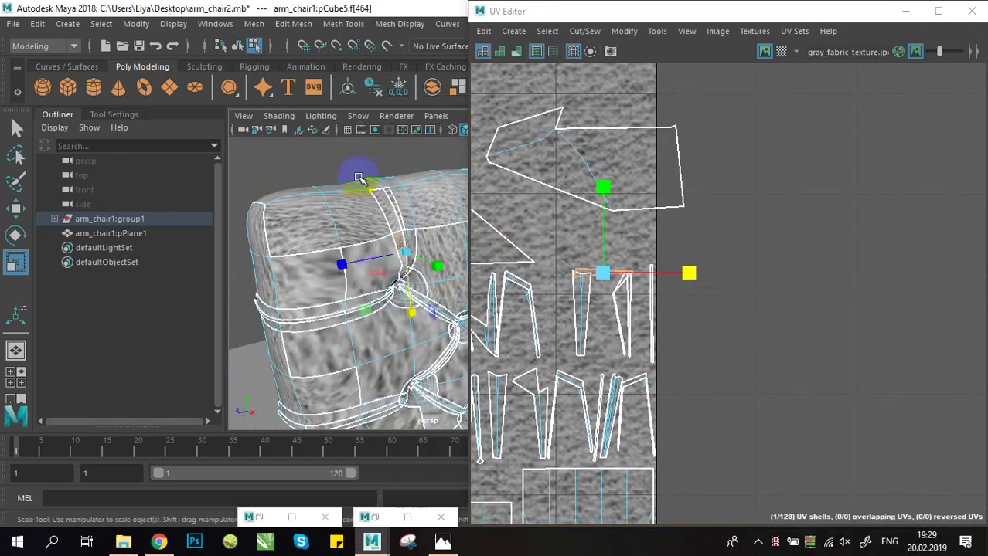
{"action": "left_click", "coordinate": [371, 250]}
{"action": "scroll", "coordinate": [690, 263], "scroll_direction": "down", "scroll_amount": 1}
{"action": "middle_click_drag", "start_coordinate": [606, 274], "coordinate": [928, 237], "text": "alt"}
{"action": "scroll", "coordinate": [786, 244], "scroll_direction": "down", "scroll_amount": 1}
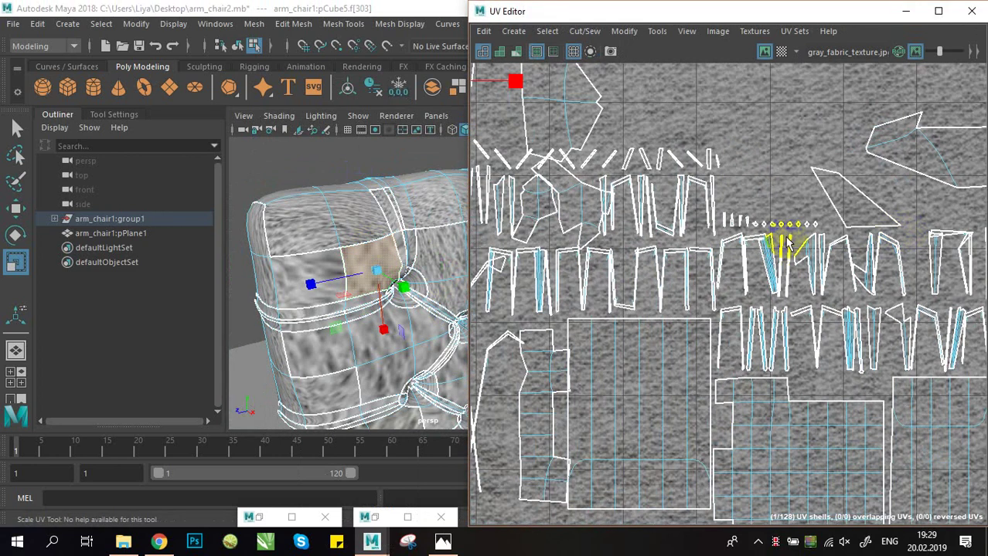
{"action": "scroll", "coordinate": [787, 243], "scroll_direction": "down", "scroll_amount": 2}
{"action": "middle_click_drag", "start_coordinate": [645, 196], "coordinate": [736, 277], "text": "alt"}
{"action": "scroll", "coordinate": [606, 216], "scroll_direction": "up", "scroll_amount": 3}
{"action": "scroll", "coordinate": [610, 213], "scroll_direction": "up", "scroll_amount": 3}
{"action": "middle_click_drag", "start_coordinate": [611, 212], "coordinate": [634, 281], "text": "alt"}
{"action": "left_click_drag", "start_coordinate": [624, 258], "coordinate": [698, 137]}
{"action": "double_click", "coordinate": [660, 224]}
{"action": "key", "text": "w"}
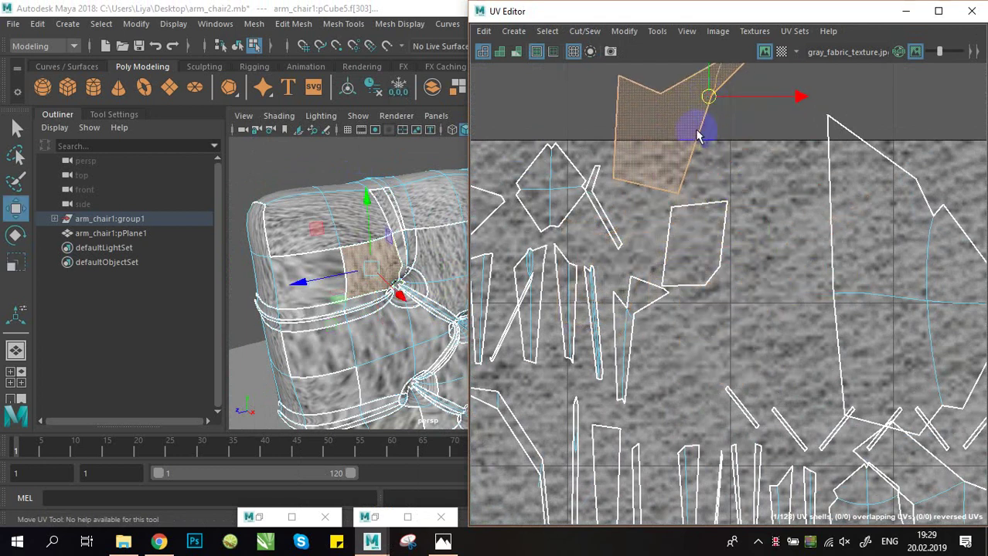
- Select the upper face at the backrest's outer edge and select the entire UV shell it belongs to
{"action": "left_click", "coordinate": [322, 292]}
{"action": "right_click_drag", "start_coordinate": [782, 265], "coordinate": [701, 280], "text": "alt"}
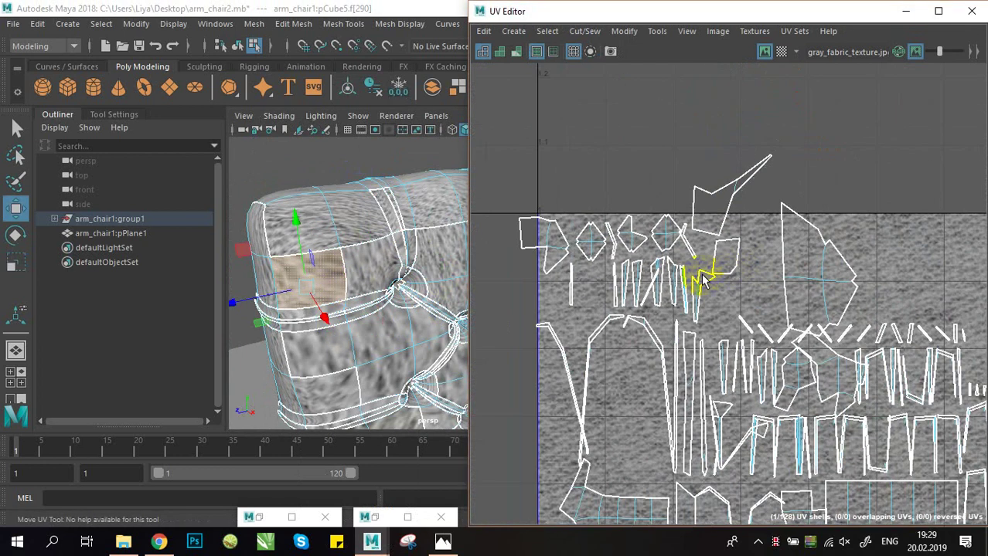
{"action": "middle_click_drag", "start_coordinate": [627, 315], "coordinate": [580, 185], "text": "alt"}
{"action": "right_click_drag", "start_coordinate": [847, 294], "coordinate": [773, 307], "text": "alt"}
{"action": "middle_click_drag", "start_coordinate": [769, 425], "coordinate": [701, 320], "text": "alt"}
{"action": "middle_click_drag", "start_coordinate": [637, 463], "coordinate": [725, 341], "text": "alt"}
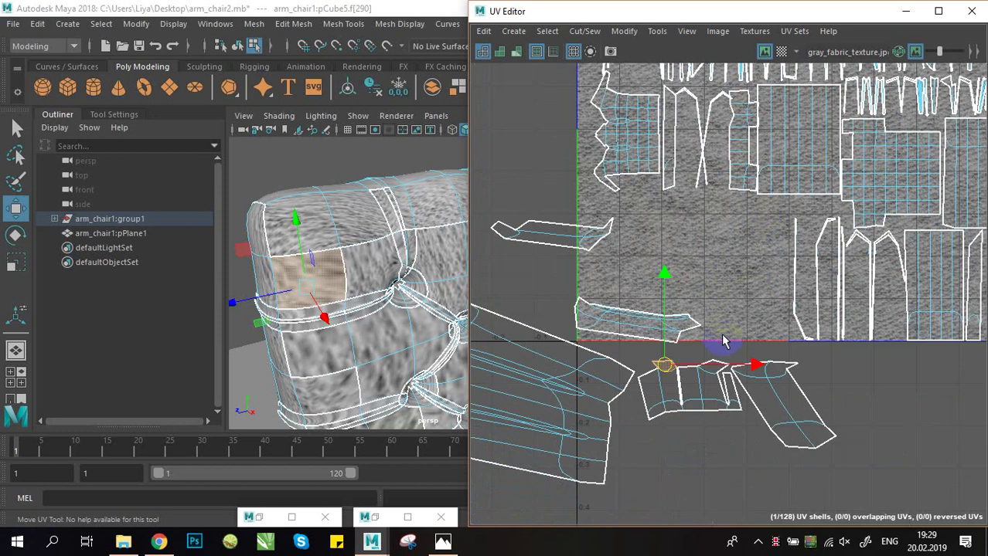
{"action": "scroll", "coordinate": [669, 375], "scroll_direction": "up", "scroll_amount": 4}
{"action": "middle_click_drag", "start_coordinate": [660, 406], "coordinate": [716, 376], "text": "alt"}
{"action": "double_click", "coordinate": [718, 380]}
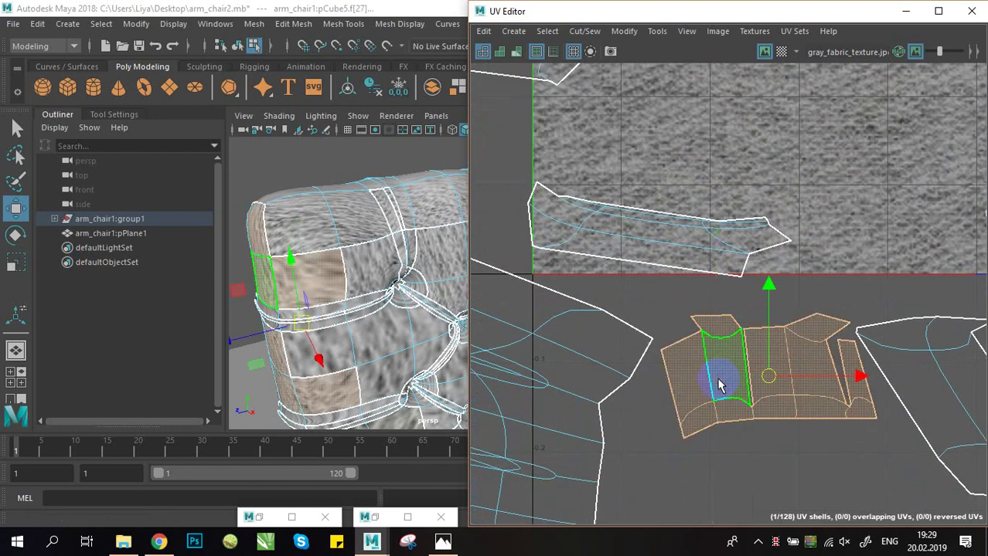
- Try unfolding all the UVs of the backrest's side shell, and undo the unfold
{"action": "left_click_drag", "start_coordinate": [380, 337], "coordinate": [315, 299], "text": "alt"}
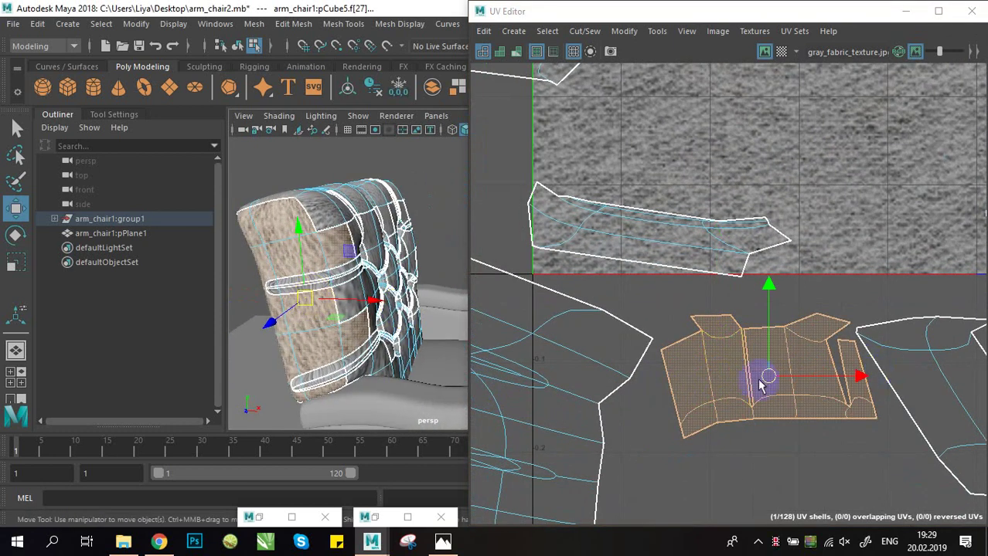
{"action": "right_click_drag", "start_coordinate": [765, 379], "coordinate": [839, 326]}
{"action": "double_click", "coordinate": [785, 381]}
{"action": "right_click_drag", "start_coordinate": [782, 378], "coordinate": [631, 159], "text": "shift"}
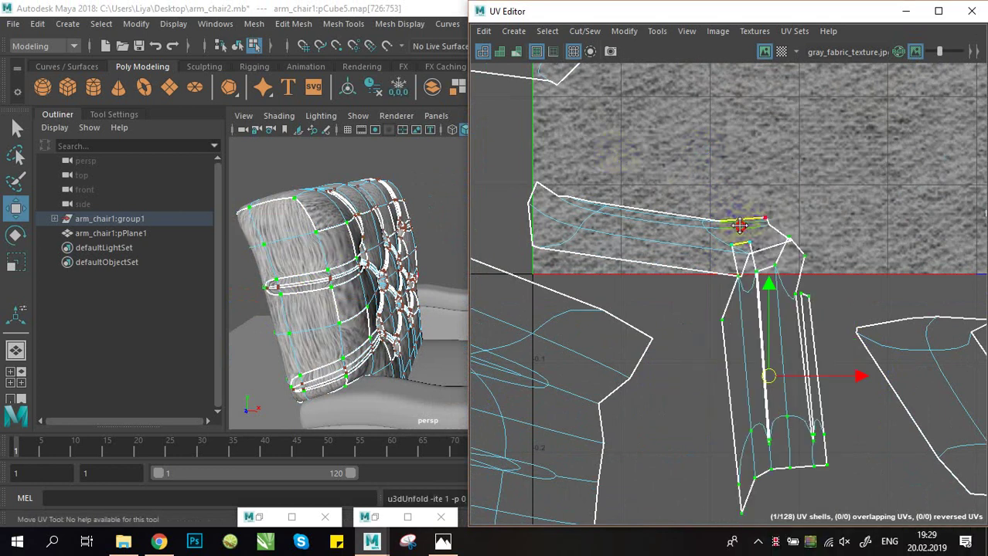
{"action": "middle_click_drag", "start_coordinate": [740, 226], "coordinate": [732, 227], "text": "alt"}
{"action": "key", "text": "ctrl+z"}
{"action": "middle_click_drag", "start_coordinate": [793, 337], "coordinate": [778, 350], "text": "alt"}
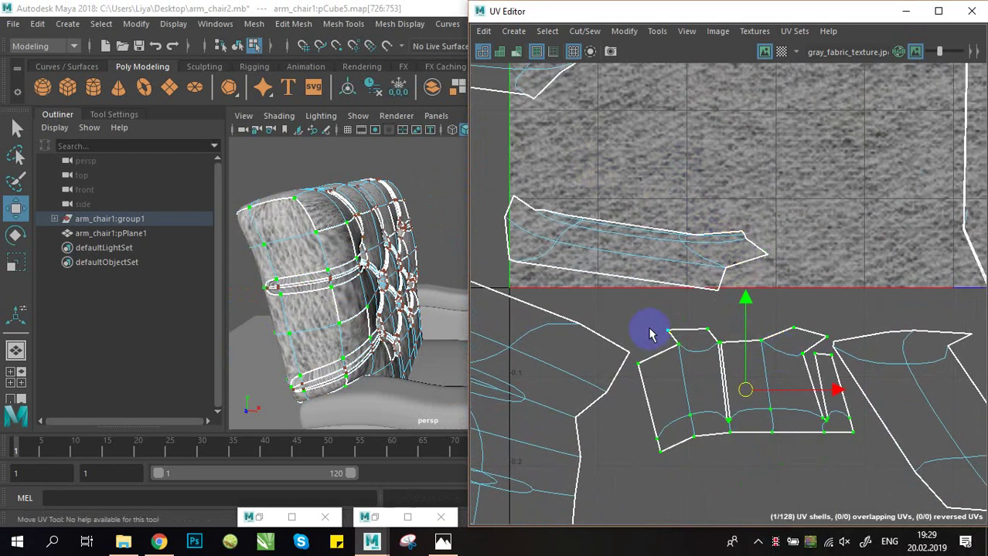
- Lengthen the two short tabs of the side shell by moving their end UVs upward
{"action": "left_click_drag", "start_coordinate": [719, 346], "coordinate": [719, 345]}
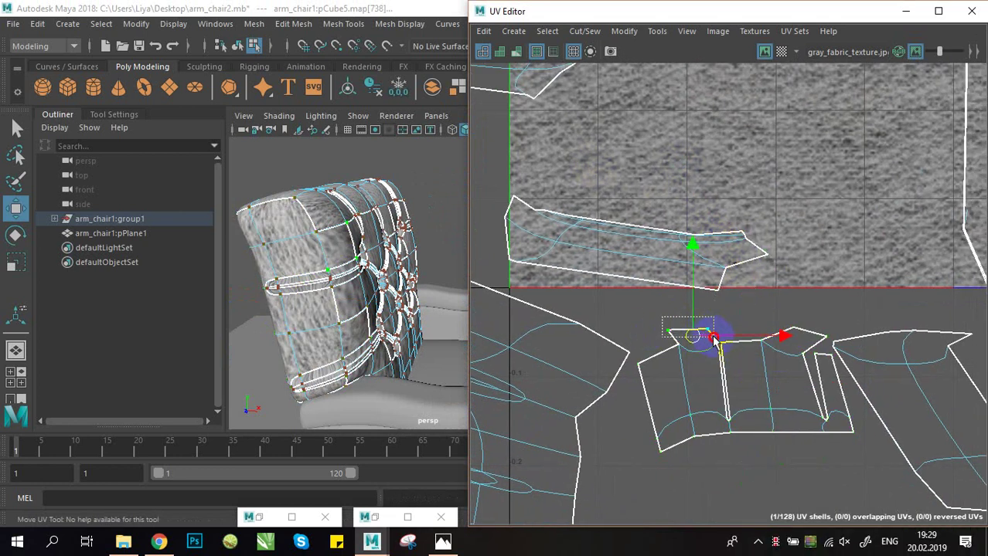
{"action": "right_click_drag", "start_coordinate": [702, 332], "coordinate": [735, 340], "text": "alt"}
{"action": "left_click_drag", "start_coordinate": [386, 287], "coordinate": [315, 287], "text": "alt"}
{"action": "right_click_drag", "start_coordinate": [315, 287], "coordinate": [469, 347], "text": "alt"}
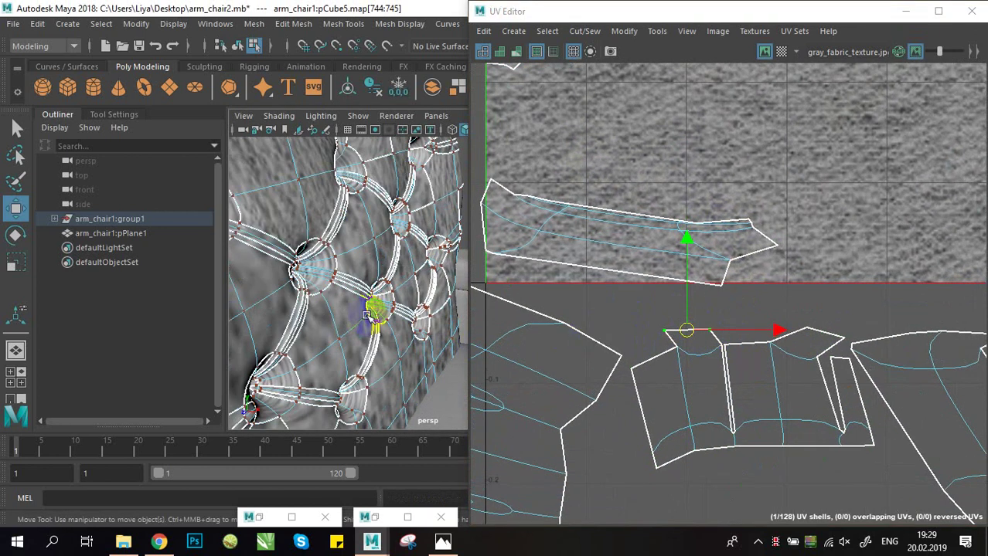
{"action": "middle_click_drag", "start_coordinate": [340, 301], "coordinate": [418, 302], "text": "alt"}
{"action": "right_click_drag", "start_coordinate": [305, 279], "coordinate": [265, 299], "text": "alt"}
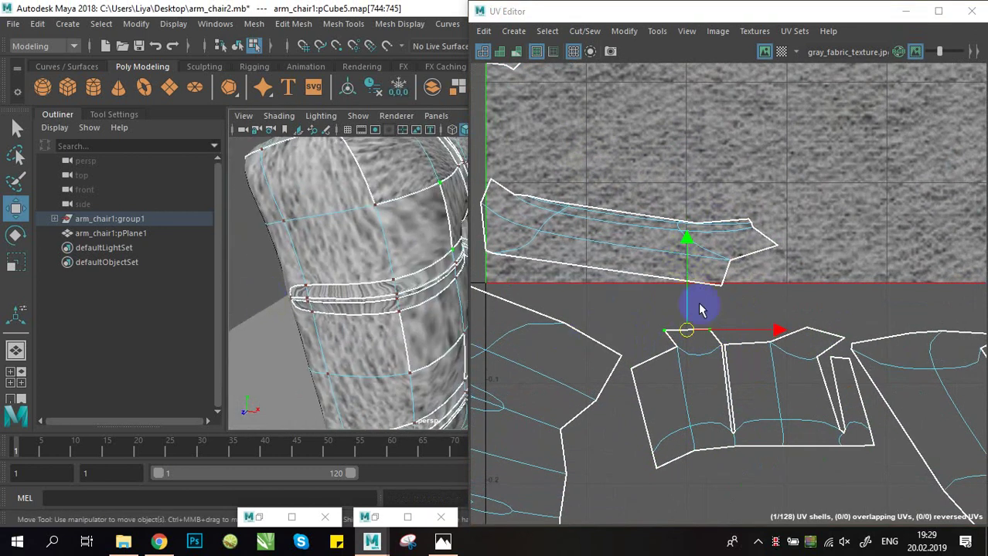
{"action": "left_click_drag", "start_coordinate": [771, 331], "coordinate": [784, 332]}
{"action": "key", "text": "ctrl+z"}
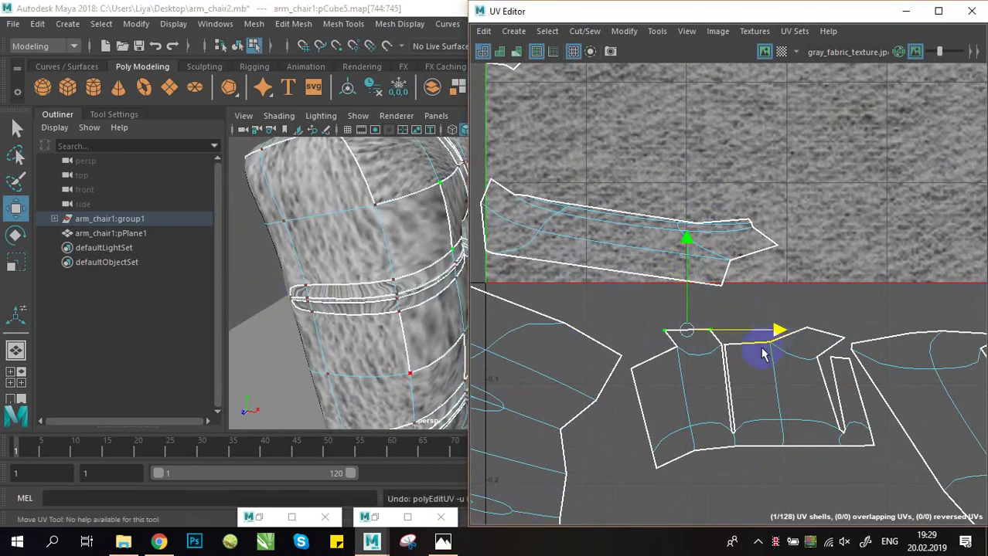
{"action": "left_click_drag", "start_coordinate": [692, 333], "coordinate": [690, 279]}
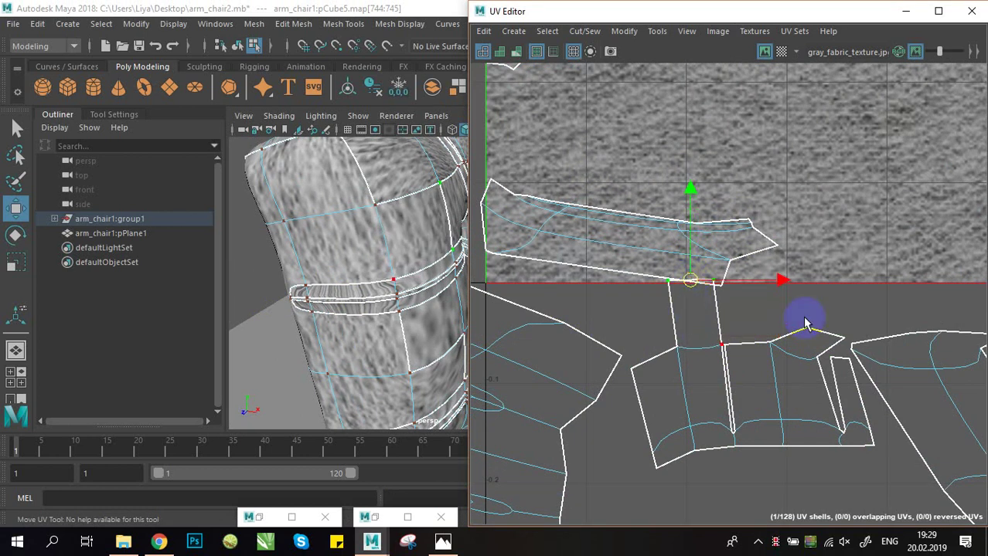
{"action": "left_click_drag", "start_coordinate": [831, 334], "coordinate": [833, 272]}
{"action": "left_click_drag", "start_coordinate": [510, 347], "coordinate": [396, 287], "text": "alt"}
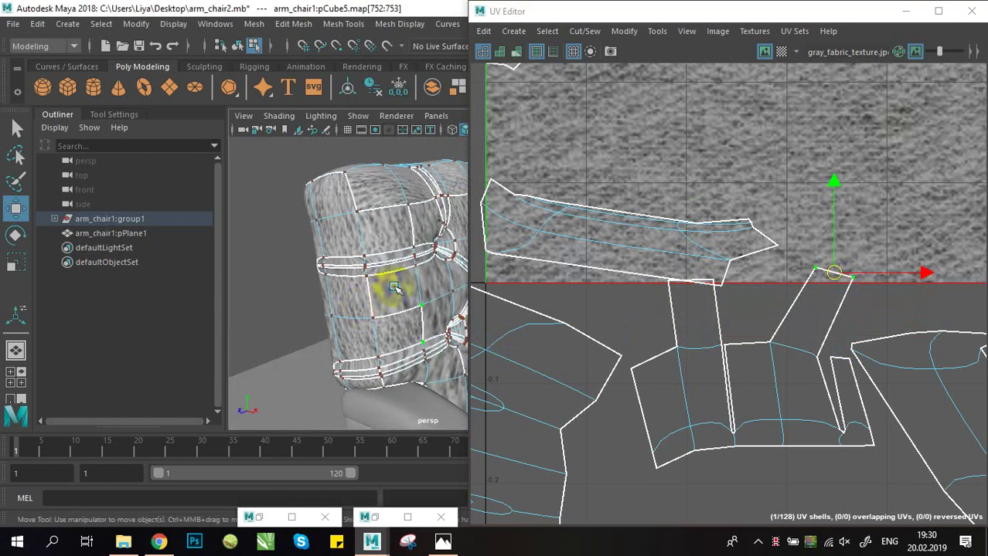
- Select a panel face in the backrest's middle row and move its whole shell to an empty area of the texture
{"action": "right_click_drag", "start_coordinate": [395, 286], "coordinate": [400, 163]}
{"action": "left_click", "coordinate": [403, 294]}
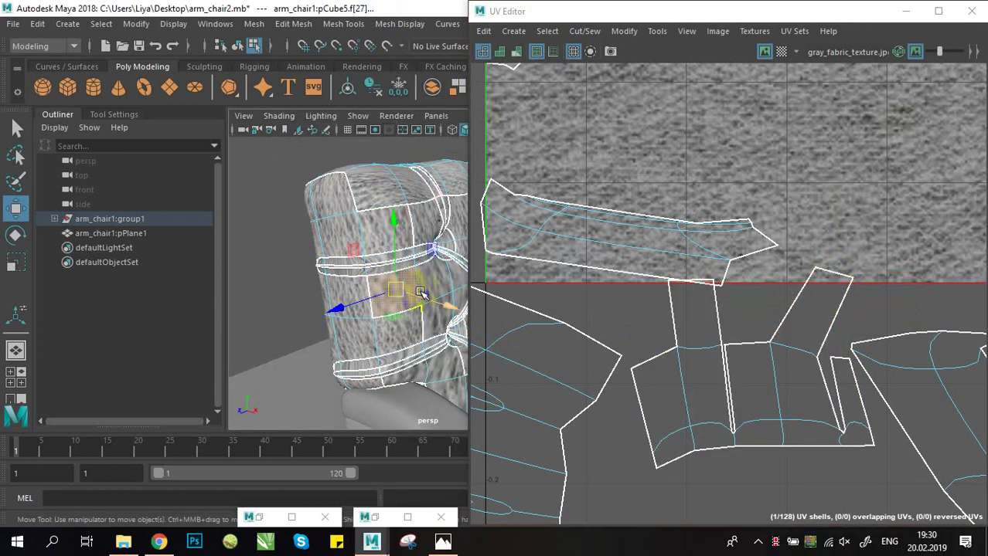
{"action": "left_click_drag", "start_coordinate": [458, 310], "coordinate": [372, 327], "text": "alt"}
{"action": "left_click", "coordinate": [378, 305]}
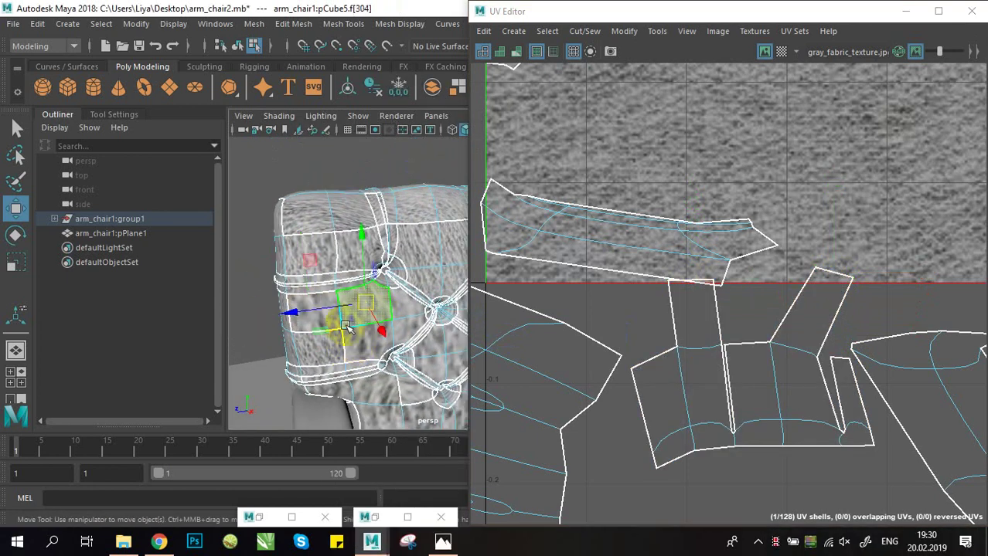
{"action": "scroll", "coordinate": [805, 308], "scroll_direction": "down", "scroll_amount": 8}
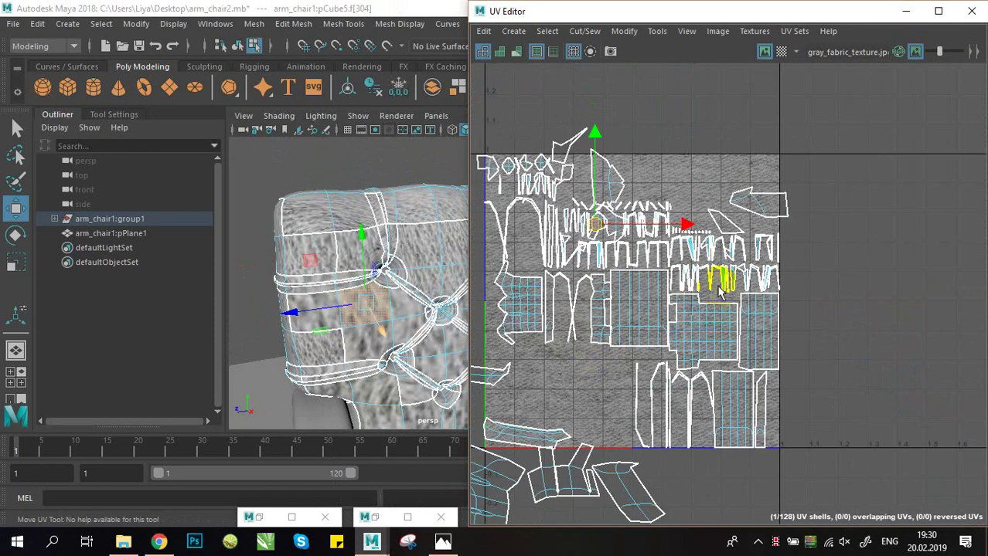
{"action": "scroll", "coordinate": [730, 290], "scroll_direction": "up", "scroll_amount": 10}
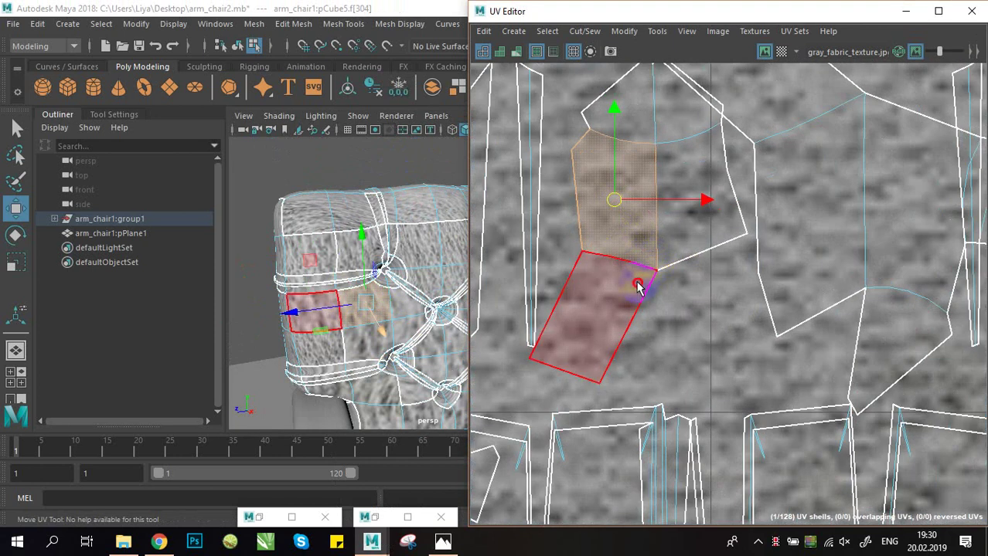
{"action": "double_click", "coordinate": [638, 285]}
{"action": "scroll", "coordinate": [671, 274], "scroll_direction": "down", "scroll_amount": 5}
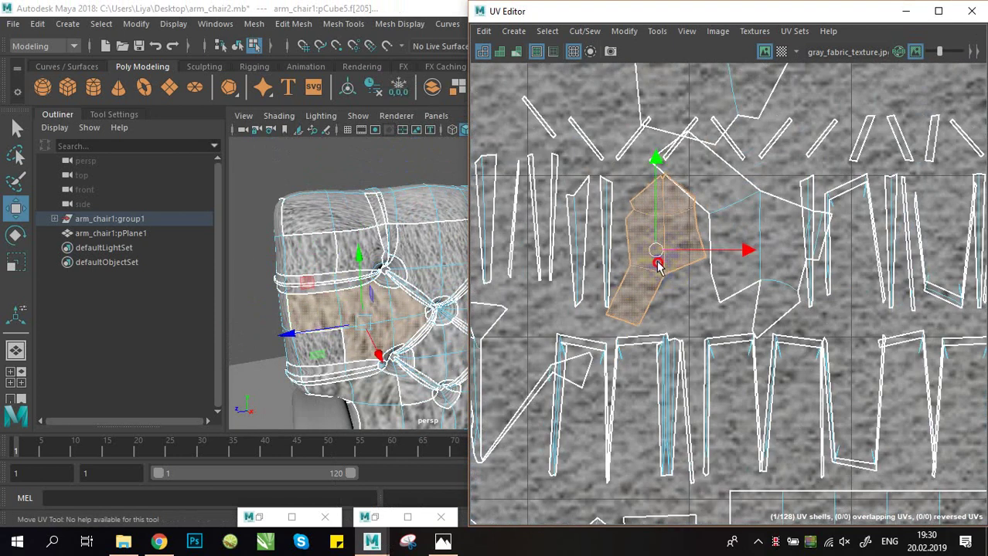
{"action": "left_click_drag", "start_coordinate": [656, 252], "coordinate": [881, 102]}
- Scale the middle-row panel's shell up uniformly to about twice its size
{"action": "scroll", "coordinate": [665, 265], "scroll_direction": "down", "scroll_amount": 2}
{"action": "scroll", "coordinate": [671, 264], "scroll_direction": "down", "scroll_amount": 2}
{"action": "middle_click_drag", "start_coordinate": [881, 102], "coordinate": [815, 209], "text": "alt"}
{"action": "key", "text": "r"}
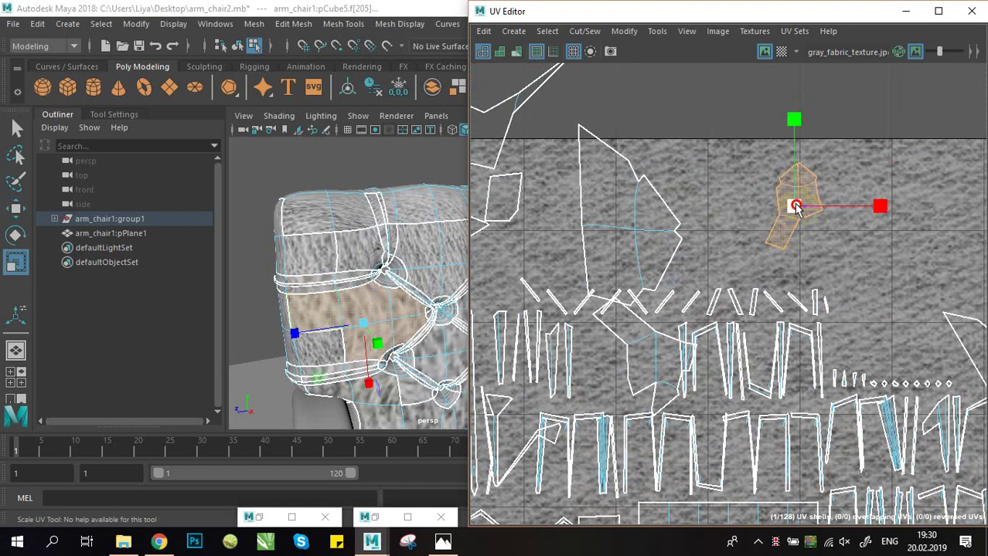
{"action": "left_click_drag", "start_coordinate": [796, 207], "coordinate": [896, 204]}
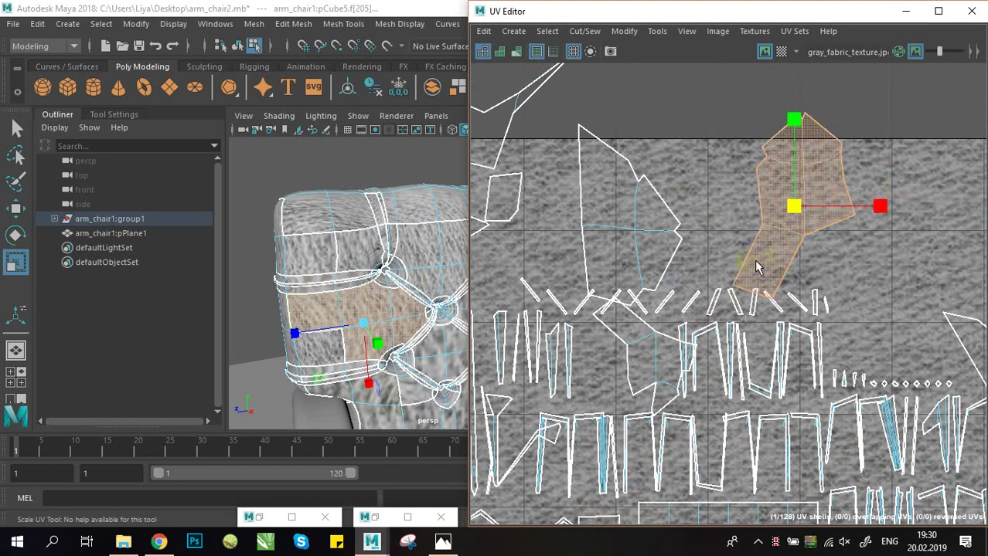
- Select a face of the central diamond panel between the tuft buttons and scale its whole shell up uniformly
{"action": "left_click_drag", "start_coordinate": [301, 344], "coordinate": [367, 343], "text": "alt"}
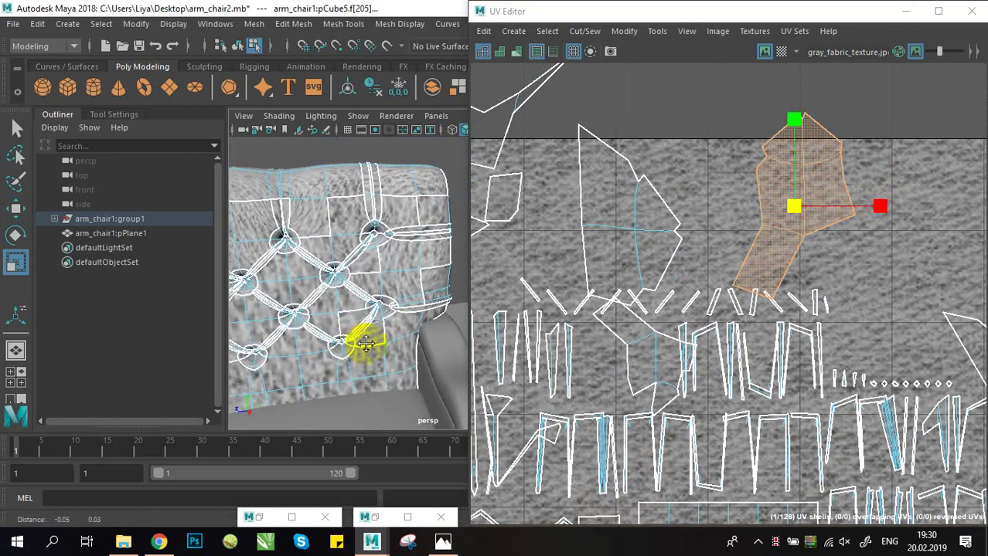
{"action": "middle_click_drag", "start_coordinate": [366, 343], "coordinate": [386, 348], "text": "alt"}
{"action": "left_click_drag", "start_coordinate": [386, 348], "coordinate": [409, 309], "text": "alt"}
{"action": "left_click", "coordinate": [342, 291]}
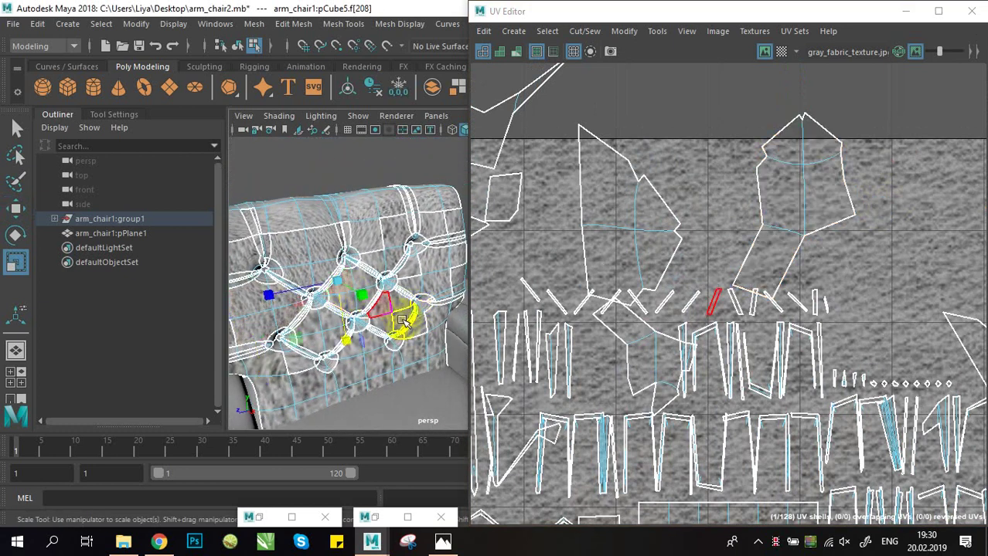
{"action": "scroll", "coordinate": [740, 281], "scroll_direction": "down", "scroll_amount": 6}
{"action": "scroll", "coordinate": [602, 249], "scroll_direction": "up", "scroll_amount": 8}
{"action": "double_click", "coordinate": [661, 225]}
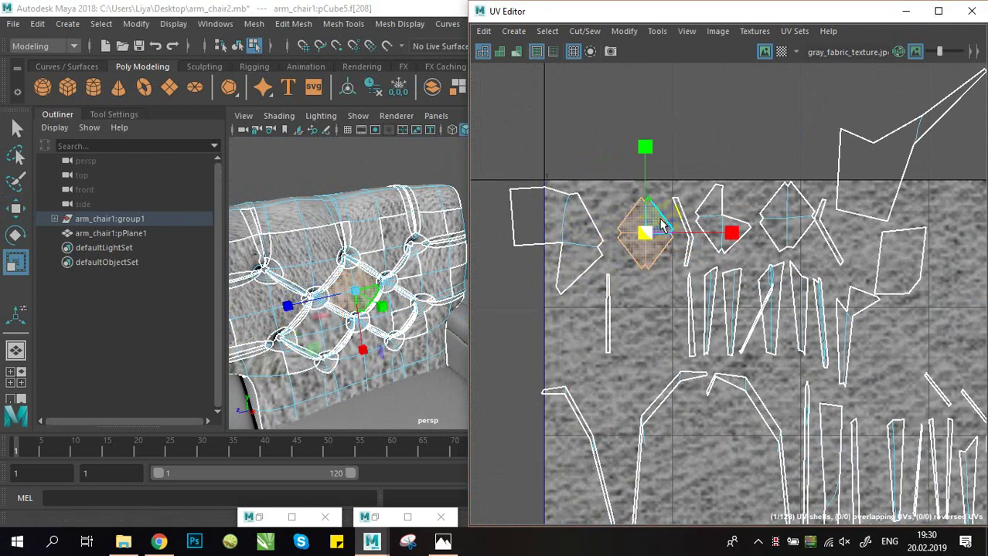
{"action": "left_click_drag", "start_coordinate": [651, 234], "coordinate": [699, 267]}
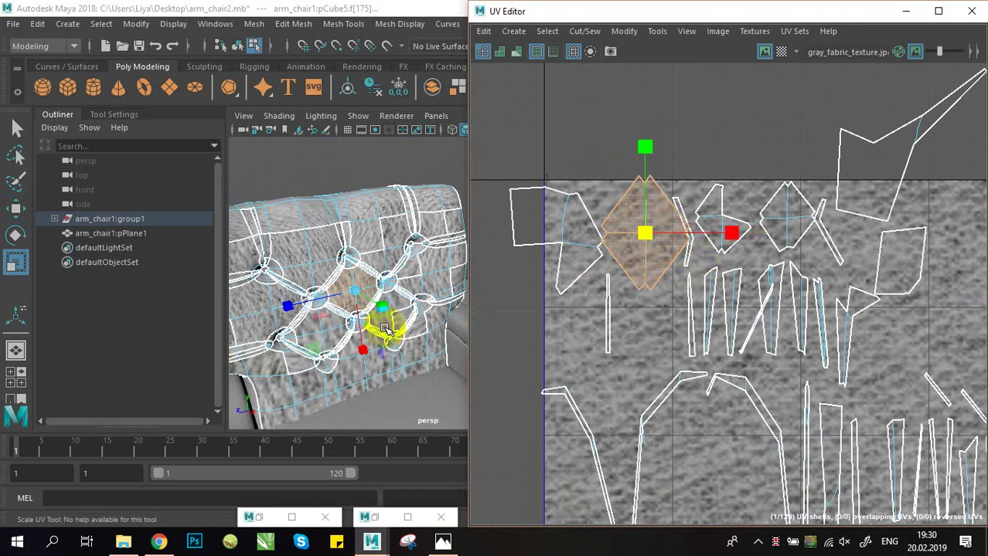
- Select the panel face beneath the far upper tuft button and enlarge its whole narrow, folded shell uniformly
{"action": "left_click", "coordinate": [416, 272]}
{"action": "left_click_drag", "start_coordinate": [419, 286], "coordinate": [544, 301], "text": "alt"}
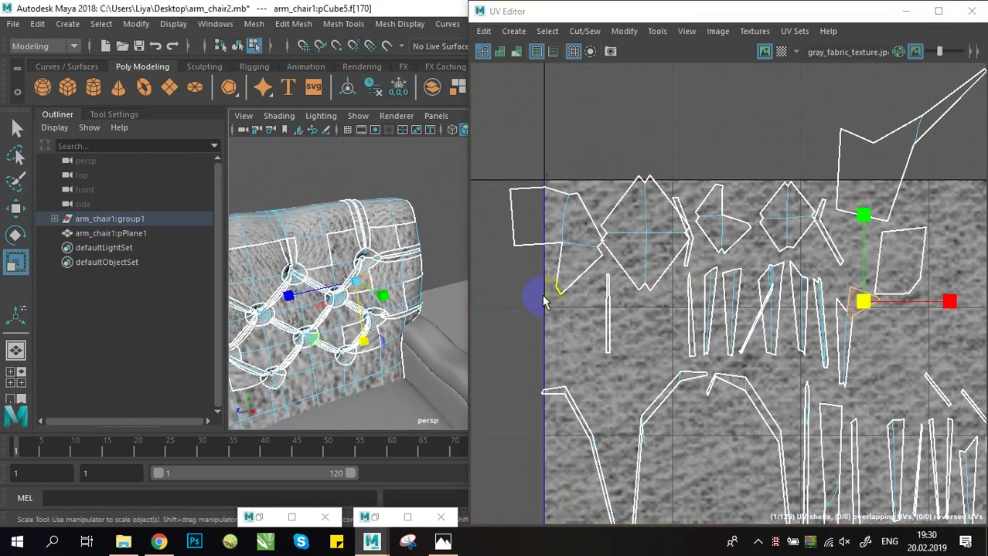
{"action": "left_click", "coordinate": [837, 324]}
{"action": "double_click", "coordinate": [850, 328]}
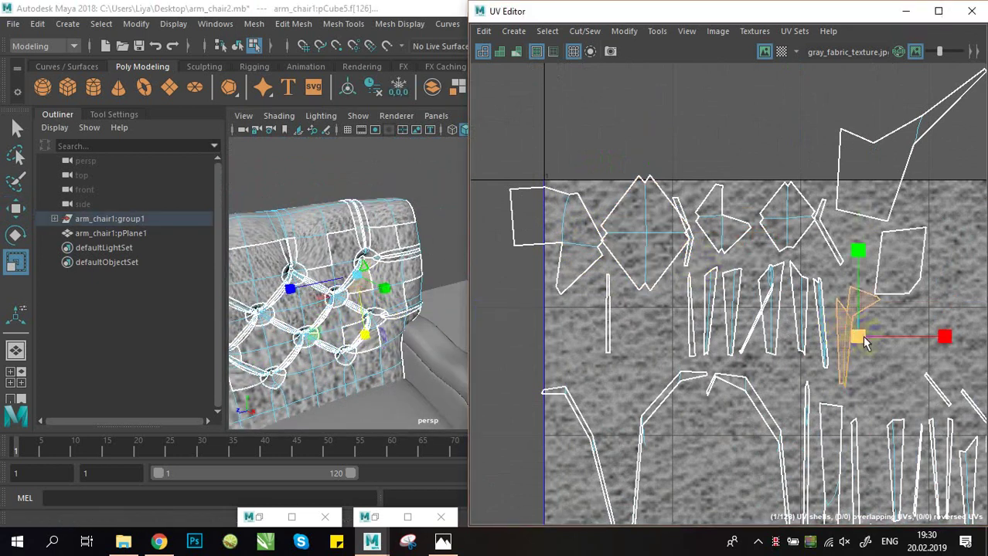
{"action": "left_click_drag", "start_coordinate": [861, 338], "coordinate": [842, 352]}
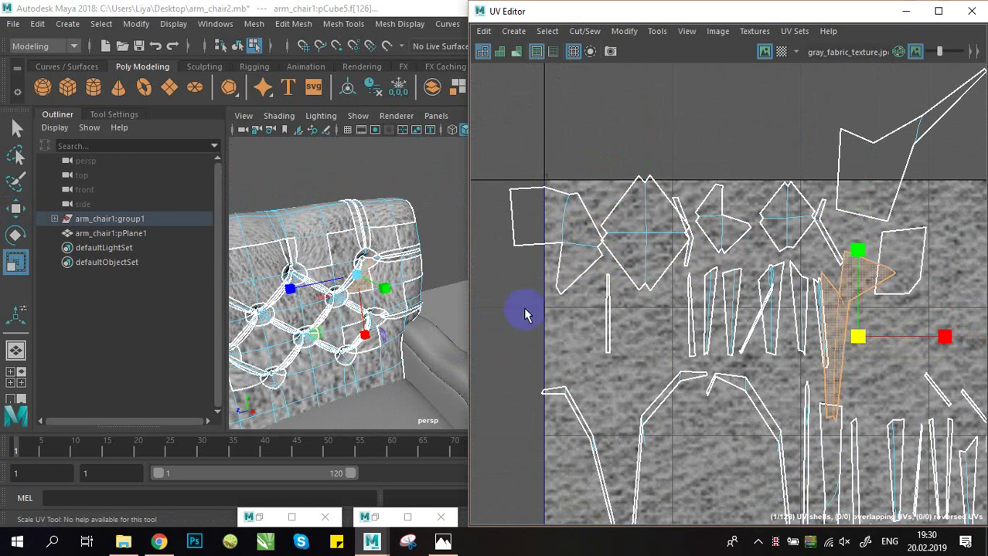
- Select a face of the lower diamond panel near the backrest's outer side and scale its whole shell up uniformly
{"action": "middle_click_drag", "start_coordinate": [335, 318], "coordinate": [378, 260], "text": "alt"}
{"action": "left_click", "coordinate": [302, 279]}
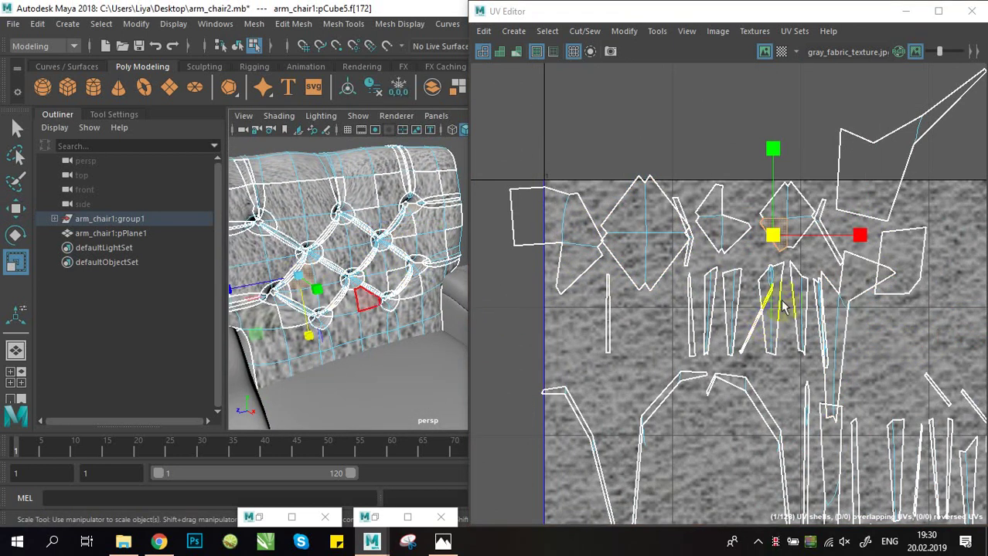
{"action": "double_click", "coordinate": [794, 224]}
{"action": "left_click_drag", "start_coordinate": [788, 218], "coordinate": [874, 253]}
- Select a face of the neighbouring lower diamond panel, then enlarge its whole shell and place it above the texture tile
{"action": "left_click", "coordinate": [427, 280]}
{"action": "left_click_drag", "start_coordinate": [427, 280], "coordinate": [446, 306], "text": "alt"}
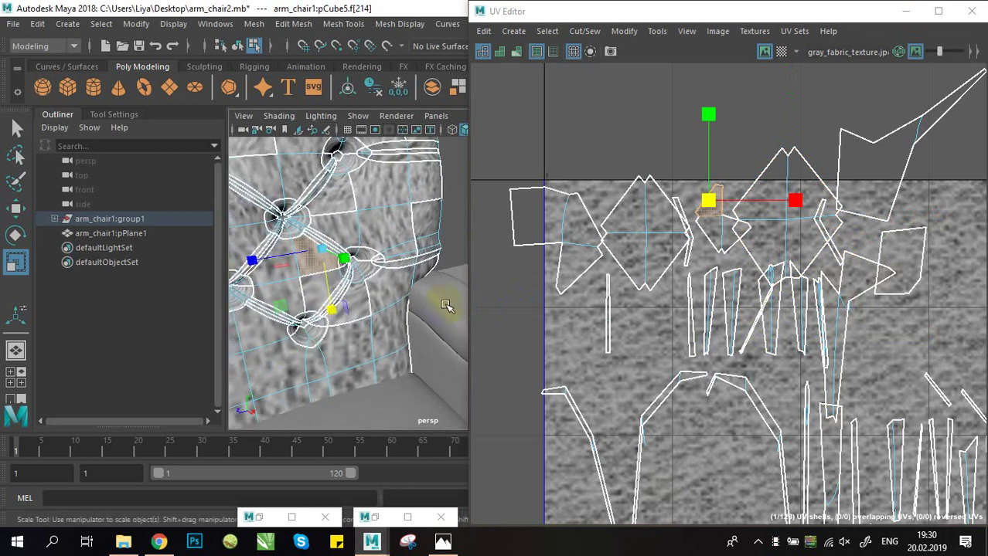
{"action": "double_click", "coordinate": [711, 232]}
{"action": "left_click_drag", "start_coordinate": [722, 218], "coordinate": [684, 112]}
{"action": "key", "text": "w"}
- Move the other enlarged lower-diamond shell above the texture tile, clear of the overlapping shells
{"action": "left_click", "coordinate": [778, 258]}
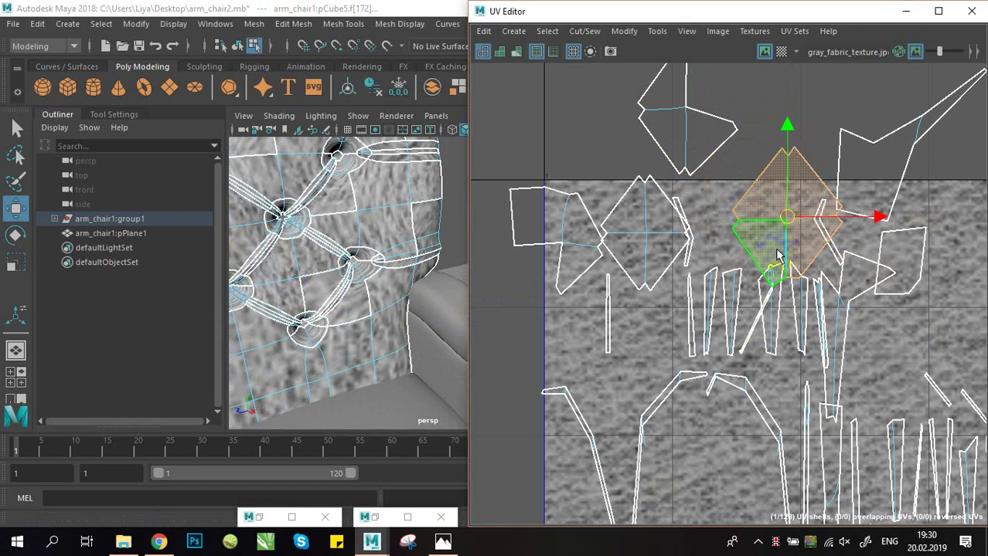
{"action": "scroll", "coordinate": [778, 256], "scroll_direction": "down", "scroll_amount": 3}
{"action": "left_click_drag", "start_coordinate": [783, 234], "coordinate": [778, 134]}
{"action": "scroll", "coordinate": [418, 259], "scroll_direction": "down", "scroll_amount": 5}
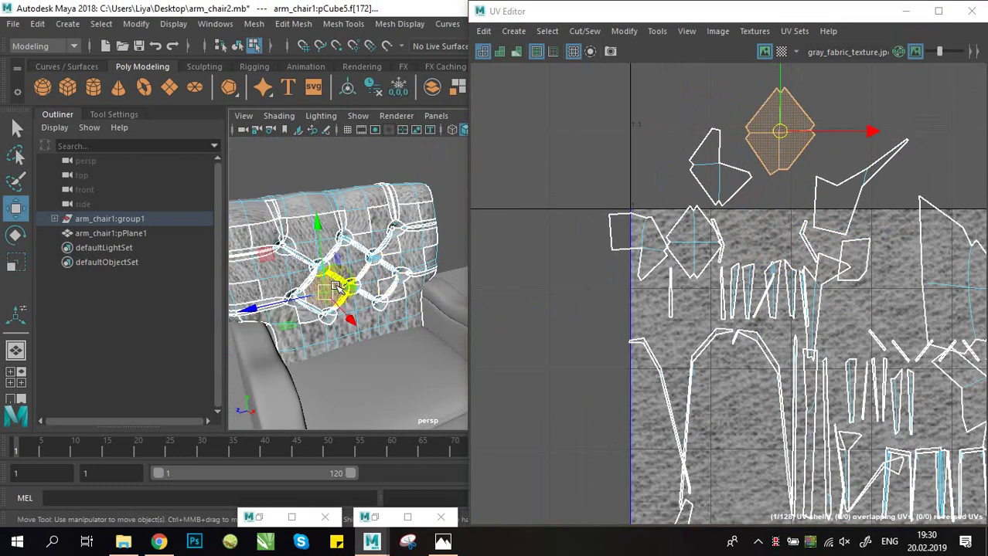
- Select a face of the plain fabric strip beneath the lower tuft buttons and locate its shell in the UV layout
{"action": "left_click_drag", "start_coordinate": [336, 287], "coordinate": [276, 280], "text": "alt"}
{"action": "right_click_drag", "start_coordinate": [276, 280], "coordinate": [364, 342], "text": "alt"}
{"action": "left_click_drag", "start_coordinate": [364, 342], "coordinate": [314, 259], "text": "alt"}
{"action": "right_click_drag", "start_coordinate": [380, 254], "coordinate": [366, 218], "text": "alt"}
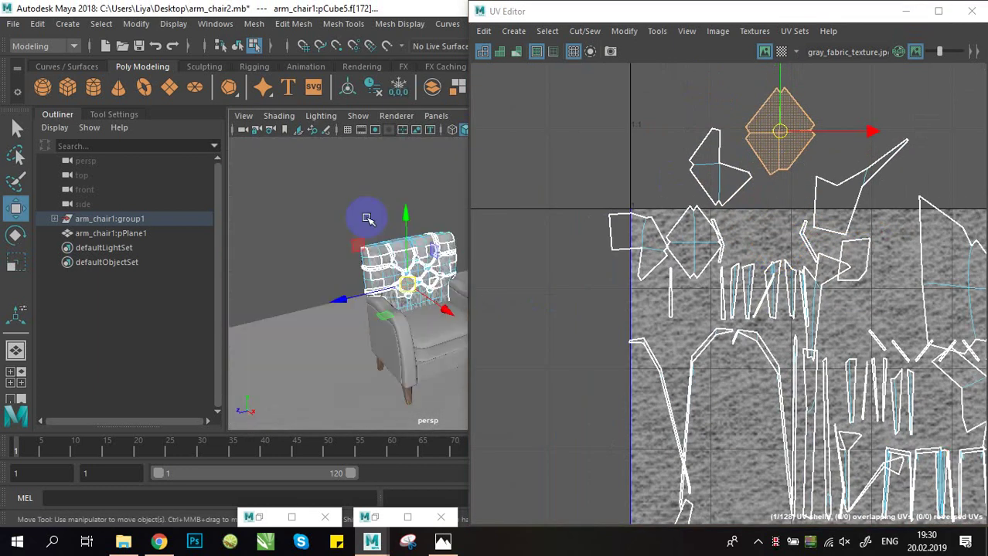
{"action": "right_click_drag", "start_coordinate": [344, 265], "coordinate": [391, 307], "text": "alt"}
{"action": "left_click", "coordinate": [325, 267]}
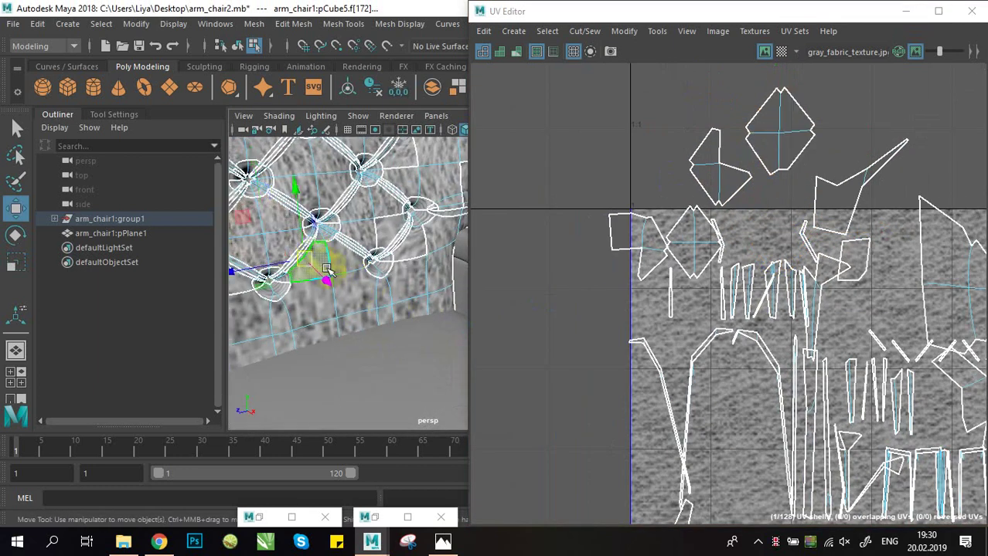
{"action": "left_click_drag", "start_coordinate": [359, 300], "coordinate": [390, 302], "text": "alt"}
{"action": "scroll", "coordinate": [759, 269], "scroll_direction": "down", "scroll_amount": 6}
{"action": "middle_click_drag", "start_coordinate": [778, 300], "coordinate": [735, 234], "text": "alt"}
{"action": "scroll", "coordinate": [688, 326], "scroll_direction": "up", "scroll_amount": 6}
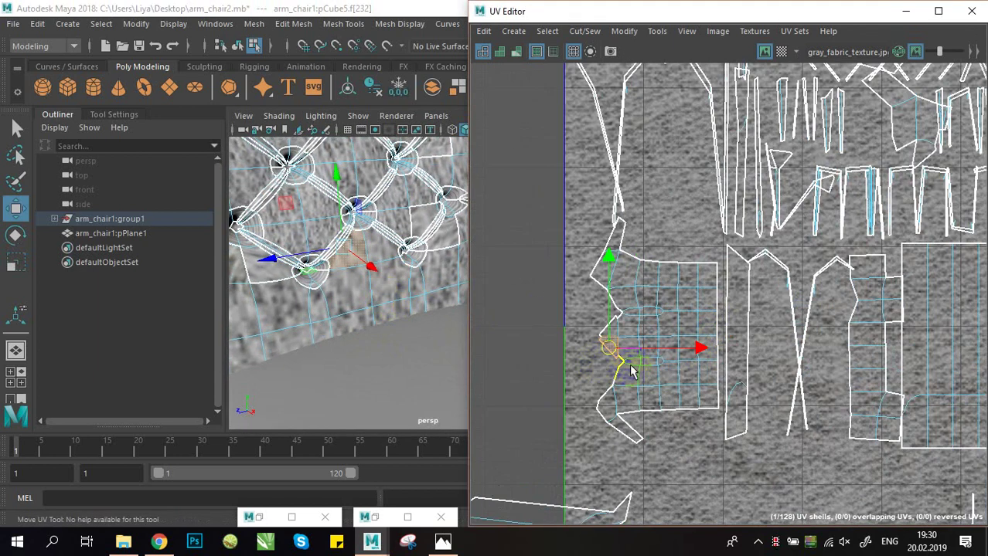
- Select a neighbouring face of the backrest's lower strip, then select its whole gridded shell and scale it up uniformly
{"action": "middle_click_drag", "start_coordinate": [278, 309], "coordinate": [338, 313], "text": "alt"}
{"action": "left_click", "coordinate": [343, 317]}
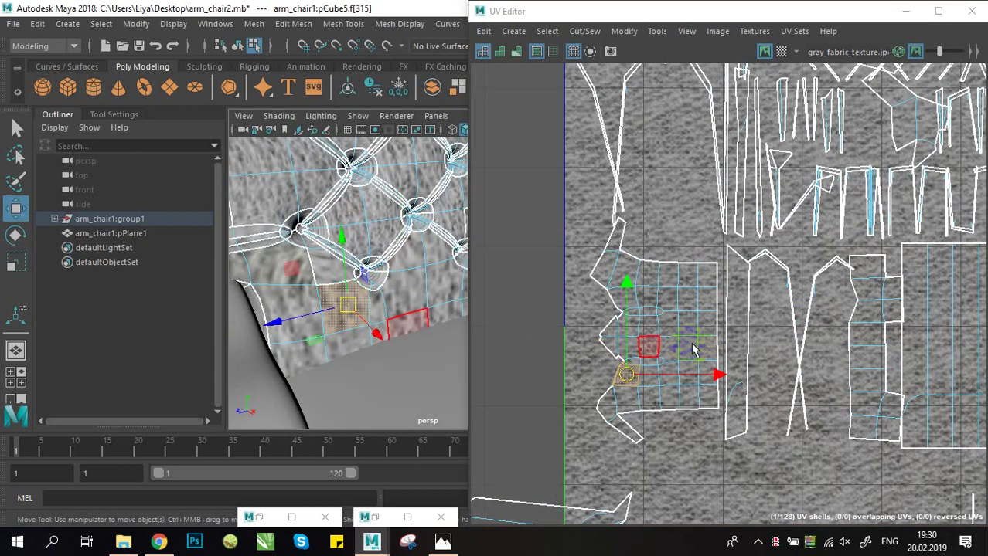
{"action": "left_click_drag", "start_coordinate": [391, 344], "coordinate": [407, 342], "text": "alt"}
{"action": "double_click", "coordinate": [695, 337]}
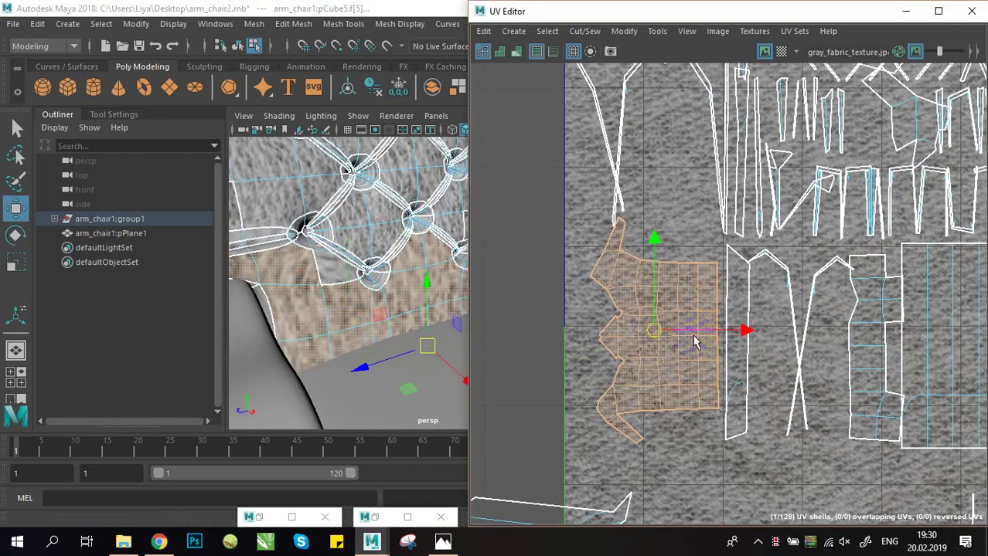
{"action": "key", "text": "r"}
{"action": "left_click_drag", "start_coordinate": [655, 333], "coordinate": [709, 343]}
- Check the face beside the lowest tuft button, then move the enlarged lower-strip shell past the texture tile's left edge, clear of overlapping shells
{"action": "scroll", "coordinate": [697, 352], "scroll_direction": "down", "scroll_amount": 2}
{"action": "middle_click_drag", "start_coordinate": [356, 343], "coordinate": [340, 377], "text": "alt"}
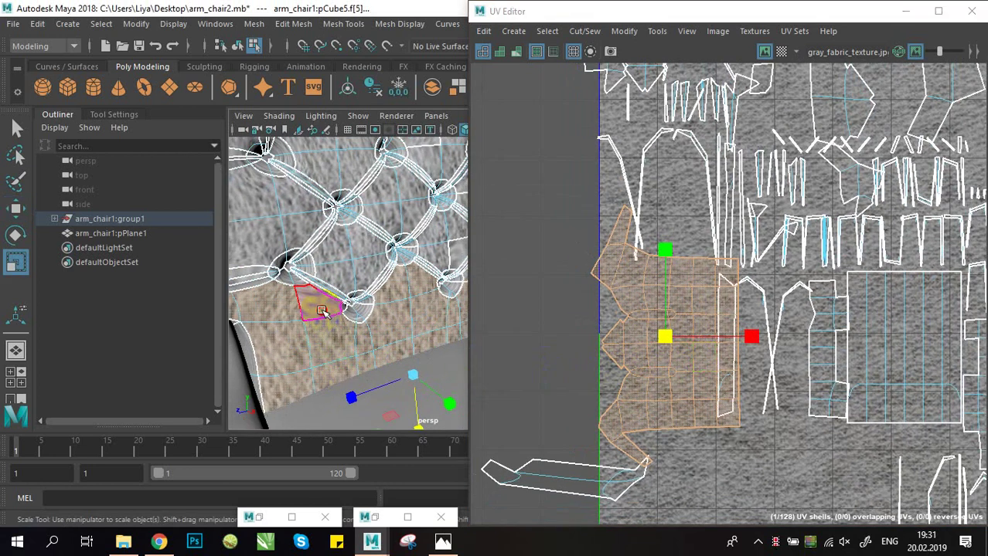
{"action": "left_click", "coordinate": [319, 309]}
{"action": "scroll", "coordinate": [838, 284], "scroll_direction": "down", "scroll_amount": 2}
{"action": "middle_click_drag", "start_coordinate": [838, 284], "coordinate": [819, 293], "text": "alt"}
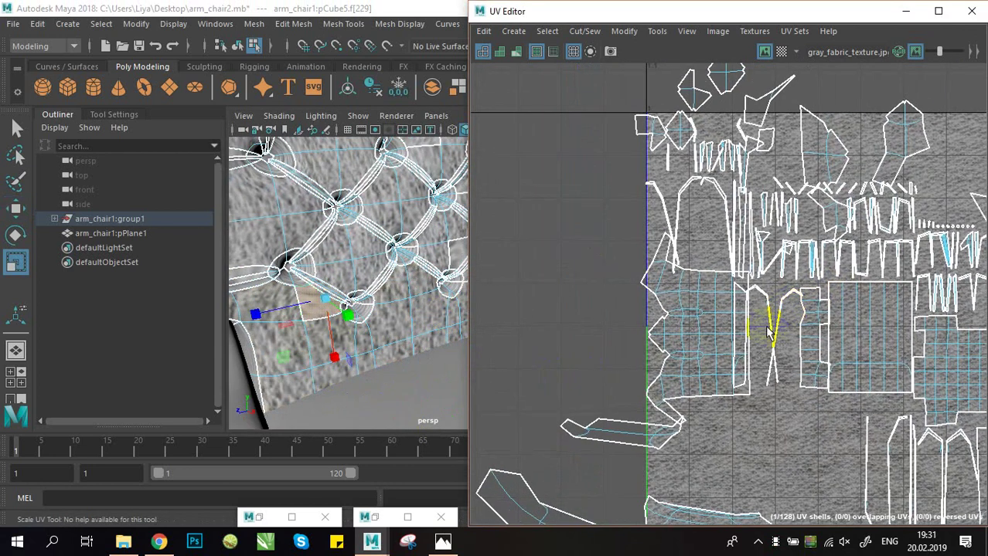
{"action": "double_click", "coordinate": [724, 348]}
{"action": "key", "text": "w"}
{"action": "left_click_drag", "start_coordinate": [694, 329], "coordinate": [574, 312]}
{"action": "middle_click_drag", "start_coordinate": [619, 318], "coordinate": [534, 353], "text": "alt"}
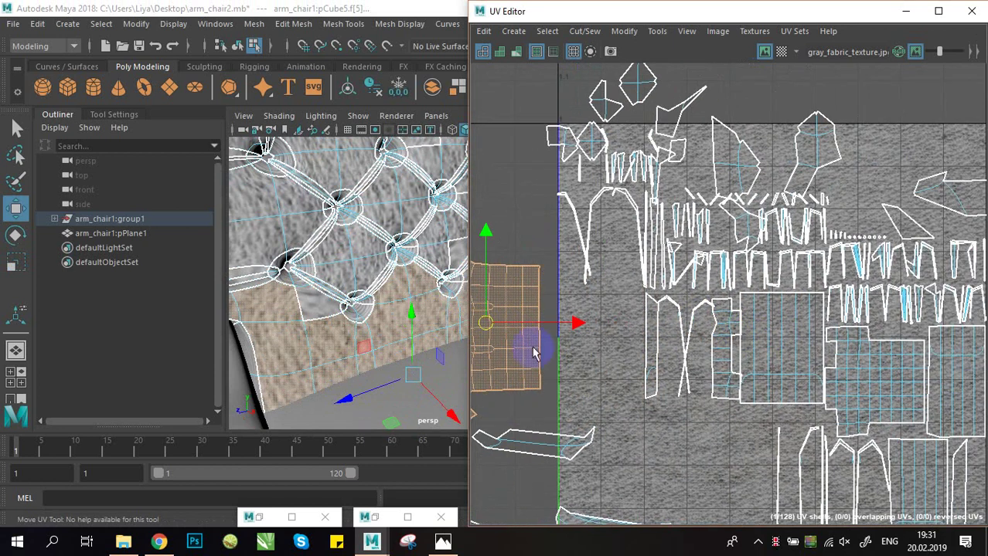
- Scale up the small UV shell of the backrest's lower-left patch beside the button tufting in the UV Editor
{"action": "left_click", "coordinate": [328, 300]}
{"action": "scroll", "coordinate": [813, 286], "scroll_direction": "up", "scroll_amount": 5}
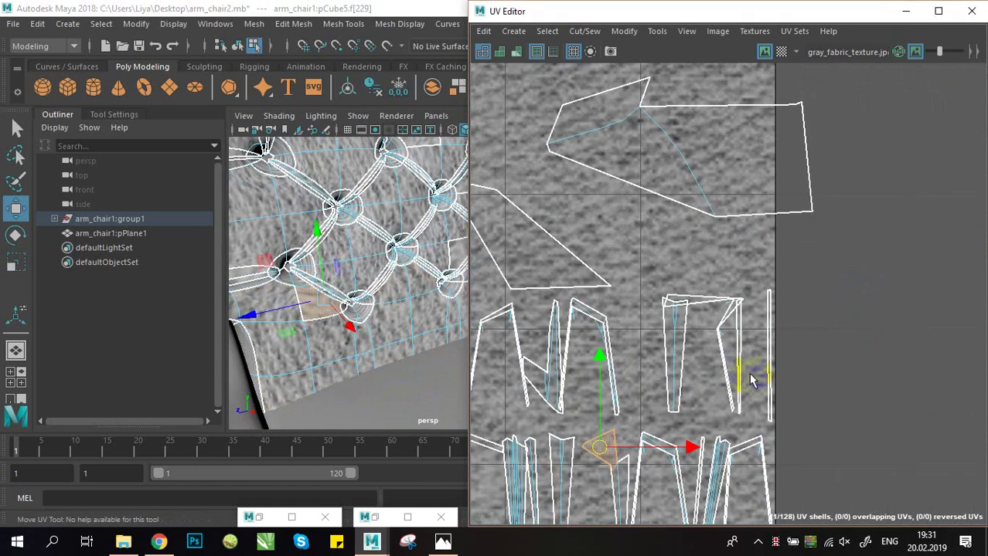
{"action": "middle_click_drag", "start_coordinate": [754, 379], "coordinate": [812, 255], "text": "alt"}
{"action": "left_click", "coordinate": [677, 375], "text": "shift"}
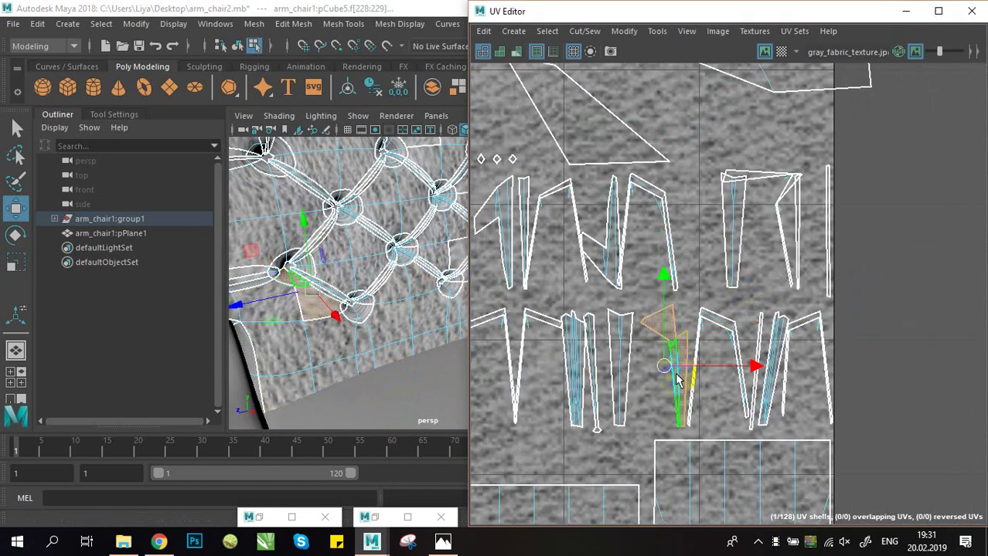
{"action": "left_click", "coordinate": [672, 331]}
{"action": "left_click_drag", "start_coordinate": [666, 328], "coordinate": [777, 334]}
- Select the patch beside the backrest's lower-right button and scale up its whole UV shell, including the narrow connected strips
{"action": "left_click_drag", "start_coordinate": [311, 320], "coordinate": [374, 337], "text": "alt"}
{"action": "left_click", "coordinate": [376, 296]}
{"action": "scroll", "coordinate": [747, 324], "scroll_direction": "down", "scroll_amount": 5}
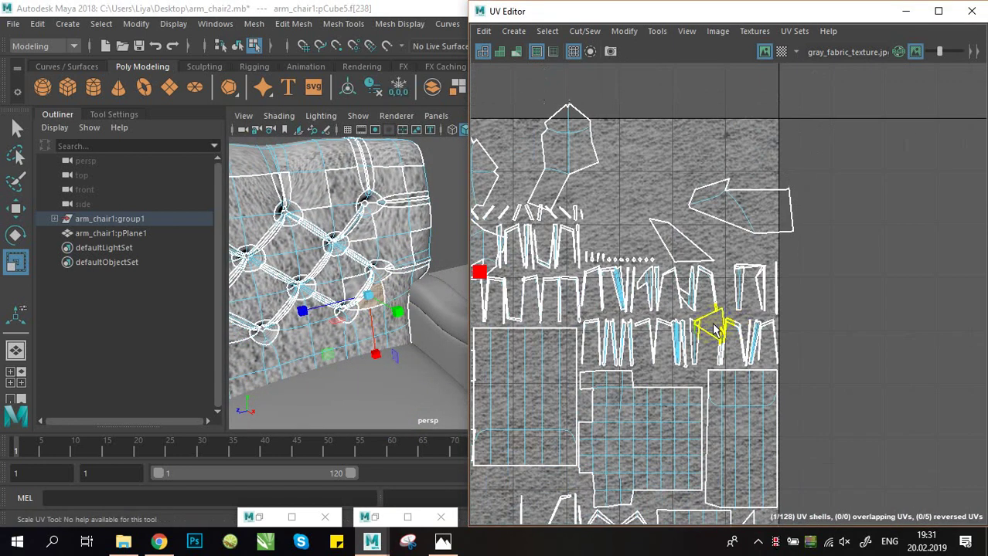
{"action": "middle_click_drag", "start_coordinate": [620, 326], "coordinate": [775, 335], "text": "alt"}
{"action": "scroll", "coordinate": [656, 284], "scroll_direction": "up", "scroll_amount": 6}
{"action": "middle_click_drag", "start_coordinate": [555, 300], "coordinate": [901, 286], "text": "alt"}
{"action": "scroll", "coordinate": [745, 297], "scroll_direction": "up", "scroll_amount": 3}
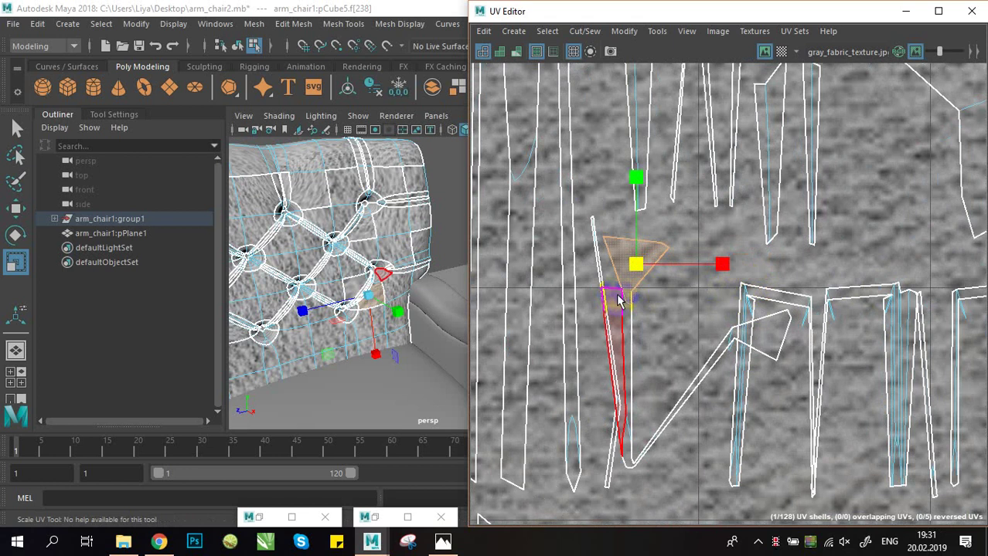
{"action": "double_click", "coordinate": [632, 284]}
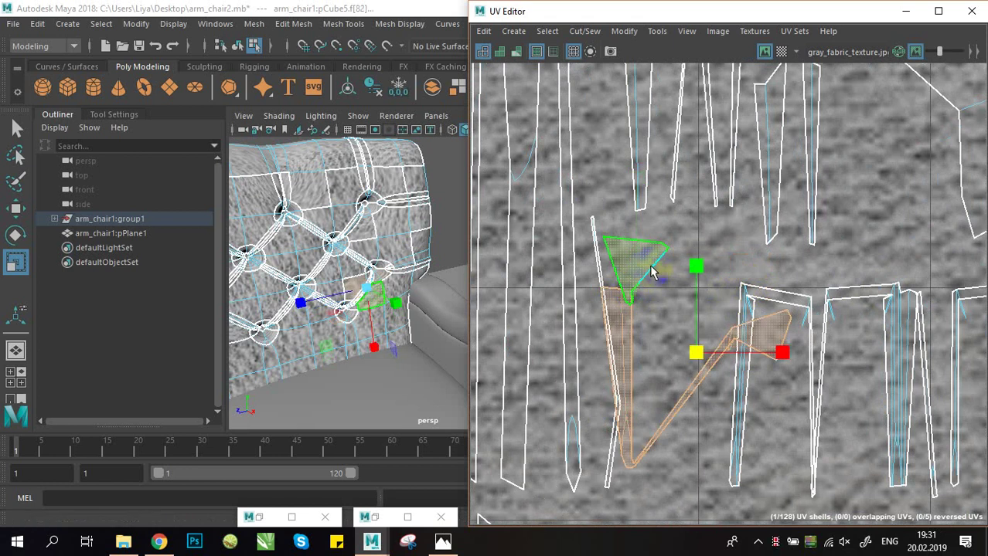
{"action": "left_click_drag", "start_coordinate": [695, 351], "coordinate": [781, 358]}
{"action": "scroll", "coordinate": [296, 286], "scroll_direction": "down", "scroll_amount": 5}
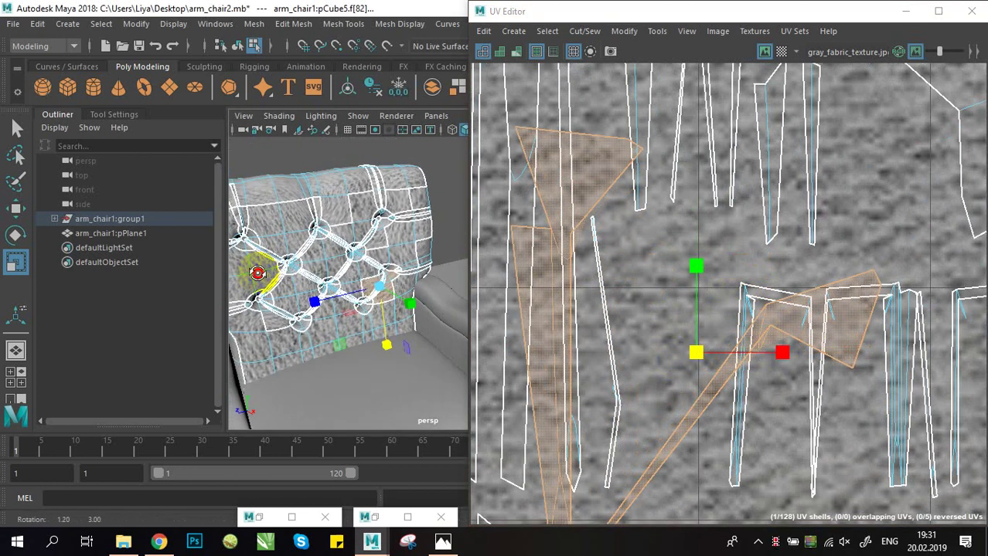
- Return the backrest to object mode, hide the UV Editor and UV Toolkit, and examine the fabric texture on it
{"action": "right_click_drag", "start_coordinate": [290, 232], "coordinate": [363, 103]}
{"action": "left_click", "coordinate": [907, 12]}
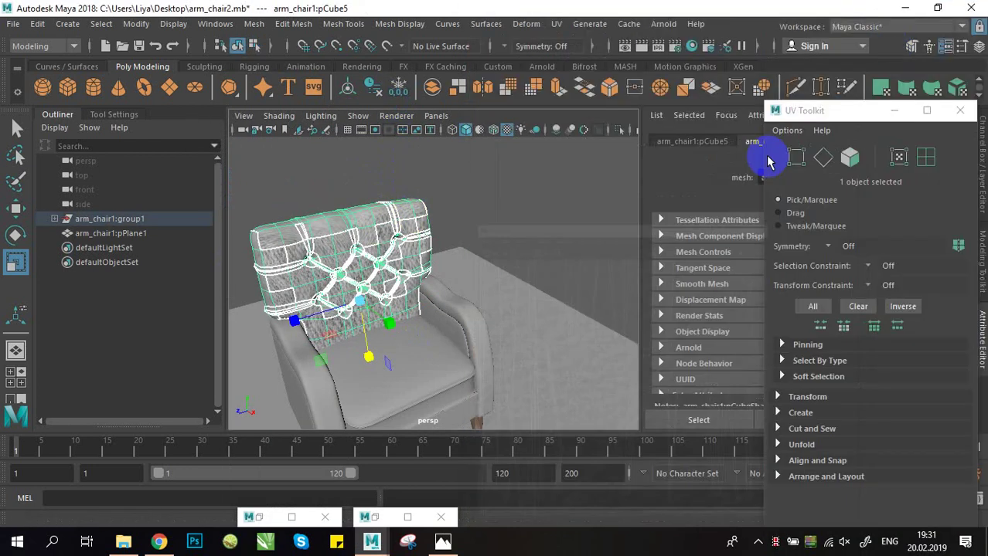
{"action": "middle_click_drag", "start_coordinate": [592, 192], "coordinate": [555, 193], "text": "alt"}
{"action": "left_click", "coordinate": [899, 112]}
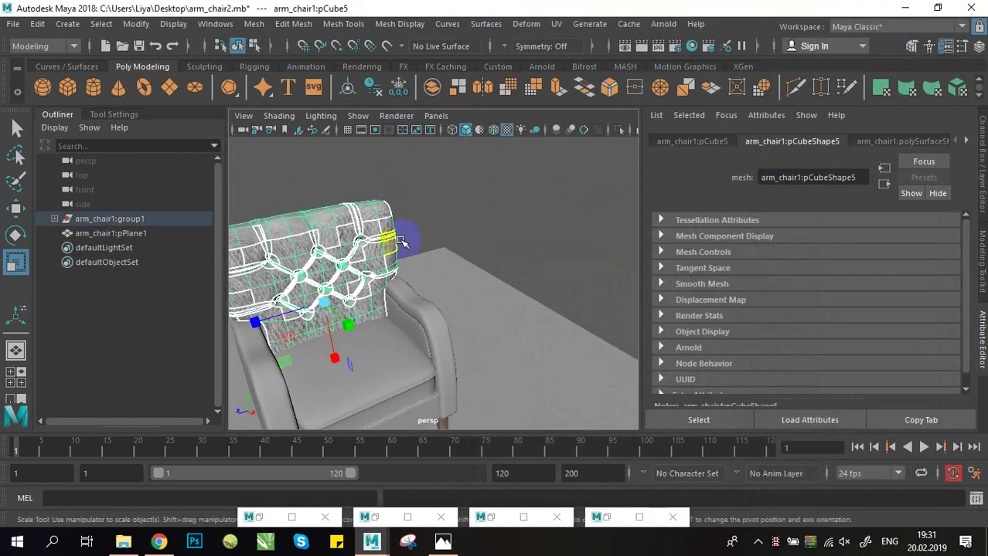
{"action": "key", "text": "f"}
{"action": "left_click", "coordinate": [263, 517]}
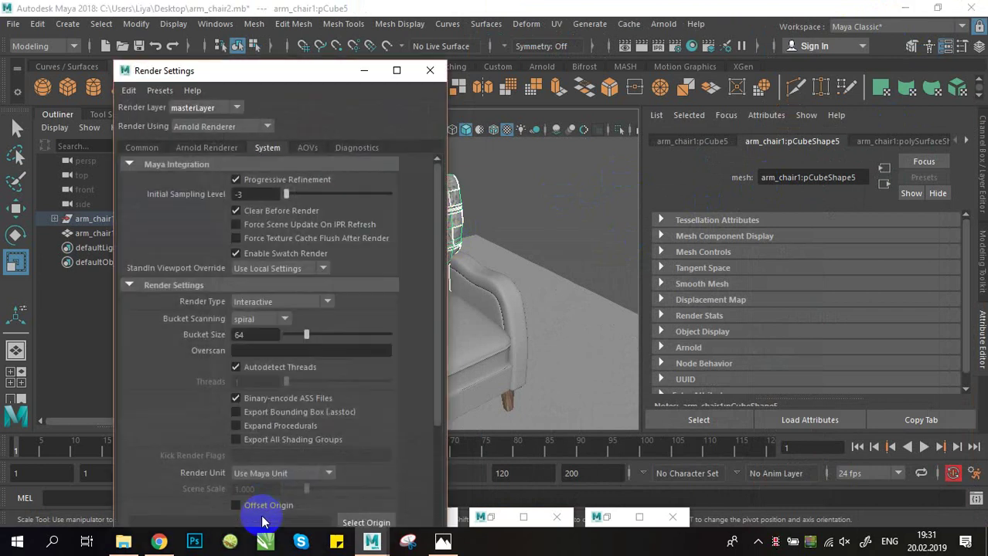
{"action": "left_click", "coordinate": [364, 70]}
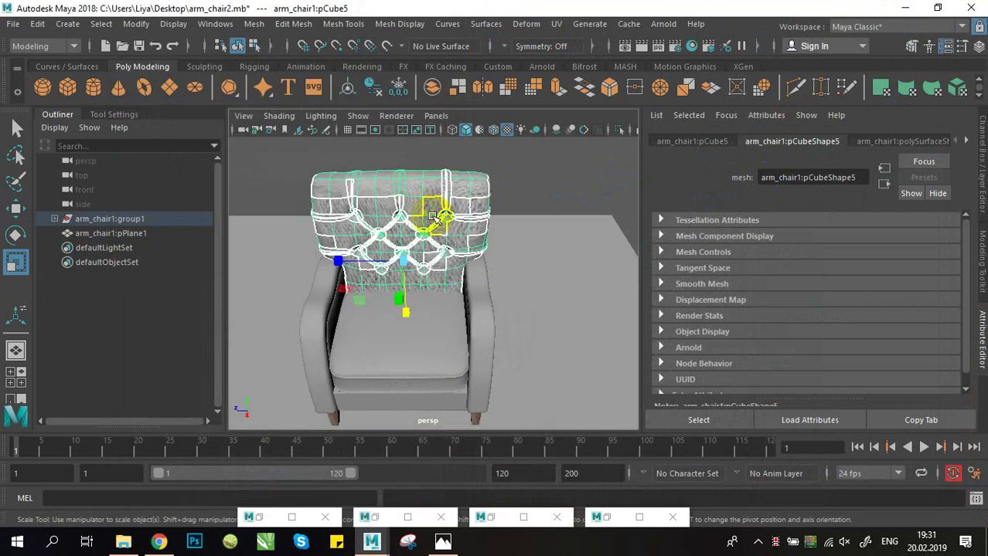
{"action": "scroll", "coordinate": [495, 193], "scroll_direction": "up", "scroll_amount": 3}
{"action": "left_click_drag", "start_coordinate": [423, 172], "coordinate": [520, 229], "text": "alt"}
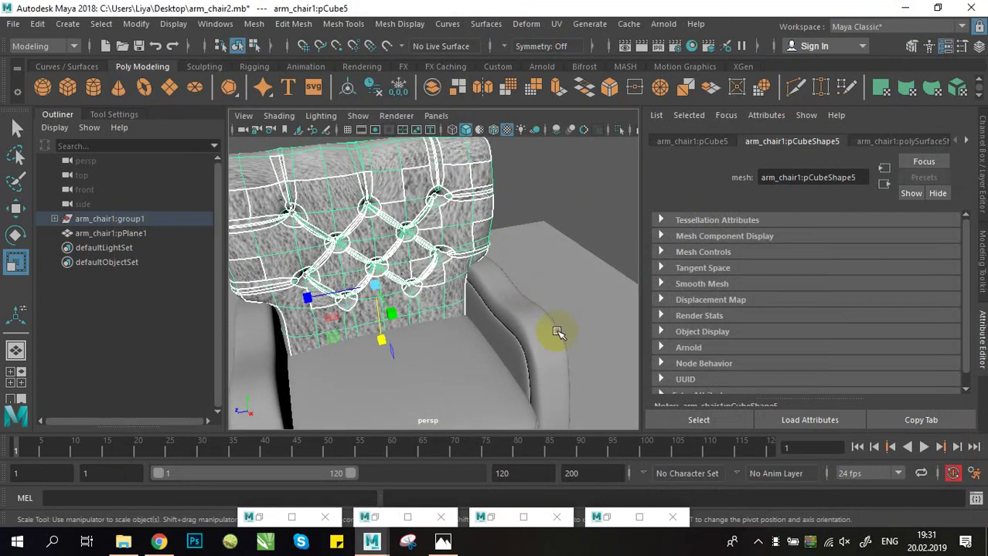
- Bring the UV Editor back beside the viewport while keeping the UV Toolkit hidden
{"action": "left_click", "coordinate": [603, 516]}
{"action": "left_click", "coordinate": [603, 520]}
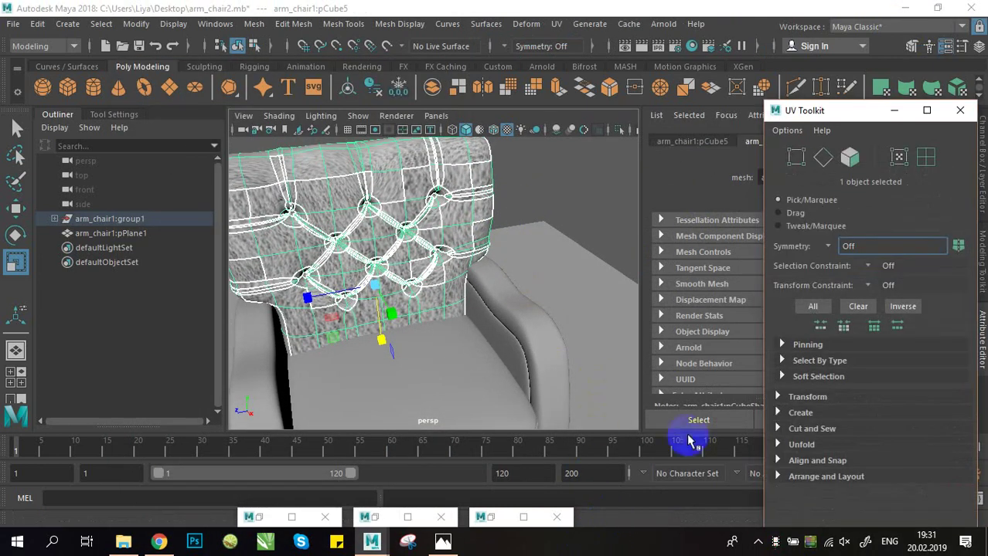
{"action": "left_click", "coordinate": [893, 109]}
{"action": "left_click", "coordinate": [490, 518]}
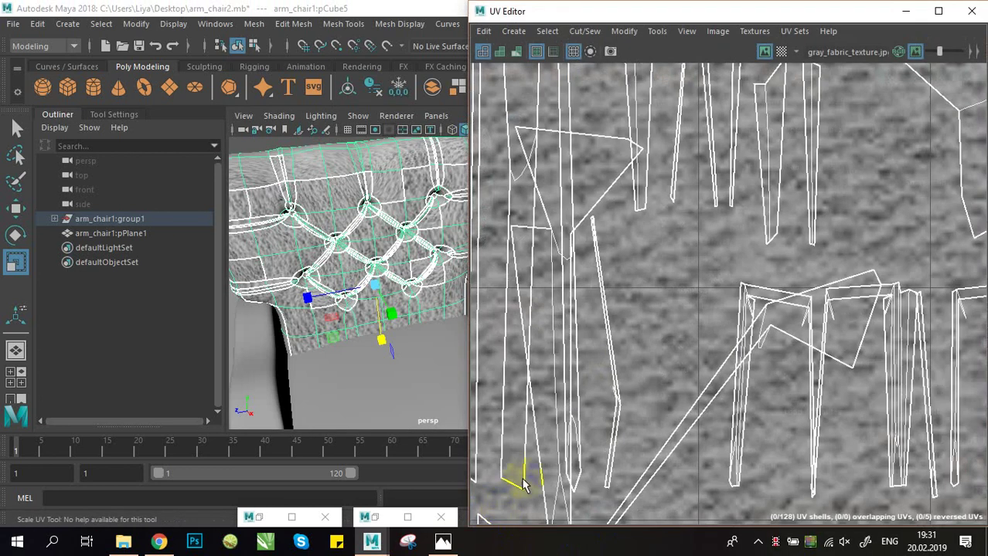
- Select all of the backrest's UVs and lay out the shells within the 0 to 1 tile
{"action": "scroll", "coordinate": [680, 327], "scroll_direction": "down", "scroll_amount": 5}
{"action": "right_click_drag", "start_coordinate": [679, 337], "coordinate": [746, 300]}
{"action": "left_click", "coordinate": [514, 208]}
{"action": "scroll", "coordinate": [634, 263], "scroll_direction": "down", "scroll_amount": 4}
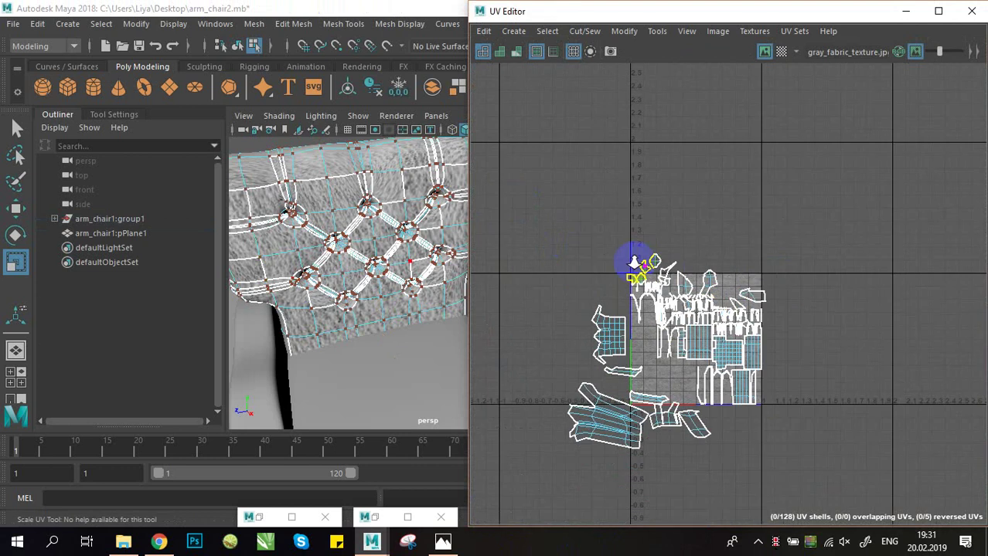
{"action": "left_click_drag", "start_coordinate": [540, 210], "coordinate": [888, 468]}
{"action": "right_click_drag", "start_coordinate": [675, 366], "coordinate": [561, 196], "text": "shift"}
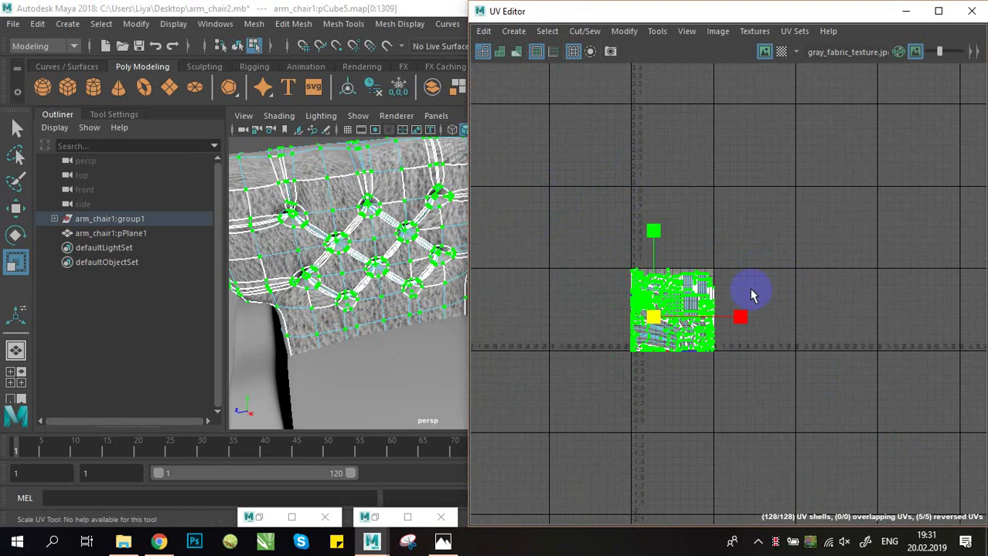
{"action": "scroll", "coordinate": [745, 295], "scroll_direction": "up", "scroll_amount": 4}
{"action": "scroll", "coordinate": [809, 251], "scroll_direction": "down", "scroll_amount": 2}
{"action": "left_click", "coordinate": [884, 276]}
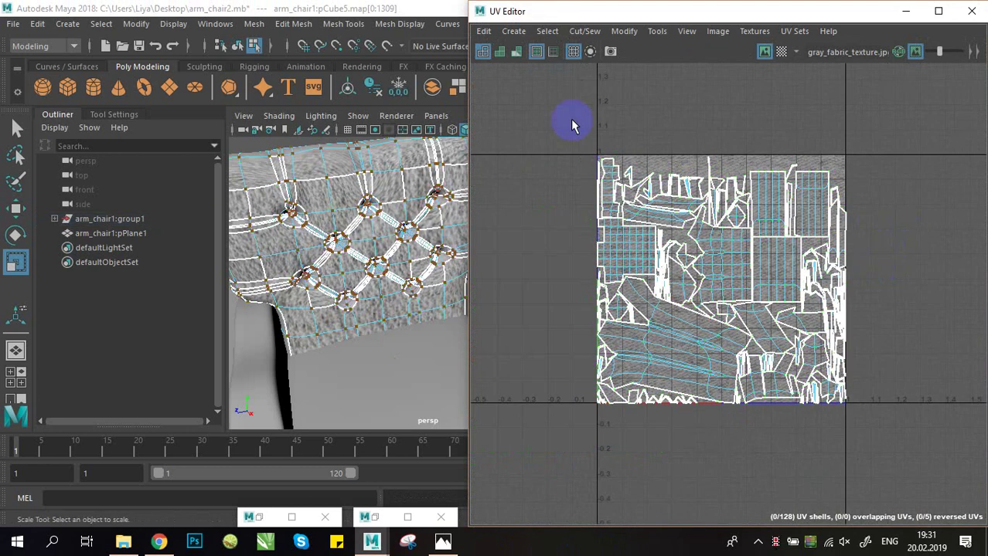
{"action": "scroll", "coordinate": [724, 332], "scroll_direction": "down", "scroll_amount": 1}
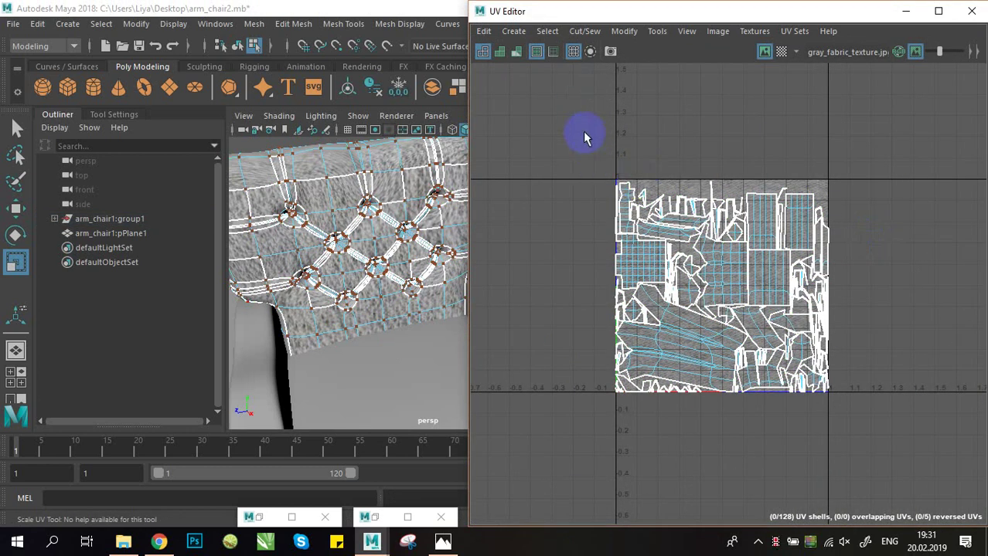
- Select all the laid-out backrest UVs and scale them uniformly to span about five texture tiles
{"action": "left_click_drag", "start_coordinate": [584, 138], "coordinate": [859, 441]}
{"action": "left_click_drag", "start_coordinate": [720, 291], "coordinate": [946, 327]}
{"action": "scroll", "coordinate": [735, 313], "scroll_direction": "down", "scroll_amount": 6}
{"action": "scroll", "coordinate": [293, 261], "scroll_direction": "up", "scroll_amount": 10}
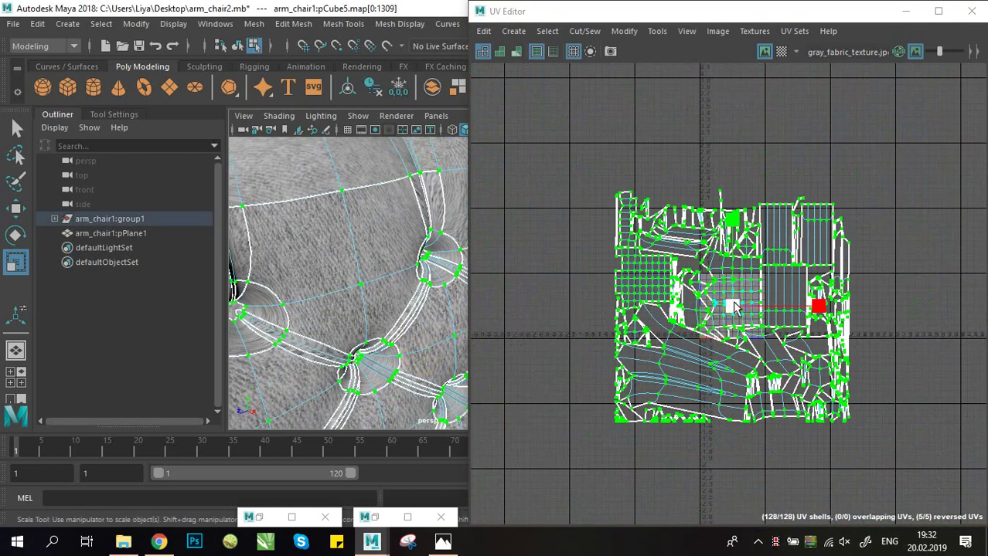
{"action": "left_click_drag", "start_coordinate": [734, 307], "coordinate": [878, 290]}
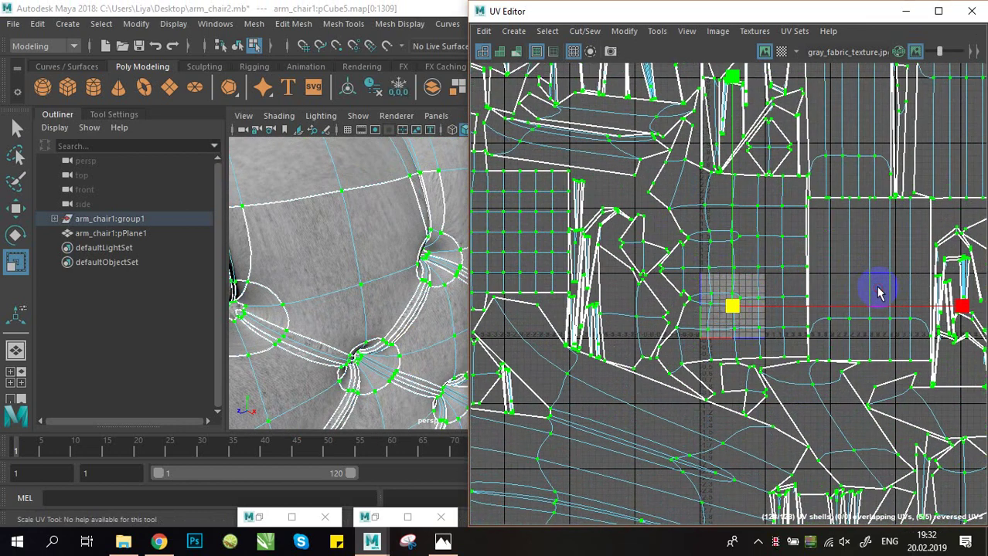
{"action": "left_click_drag", "start_coordinate": [389, 313], "coordinate": [354, 345], "text": "alt"}
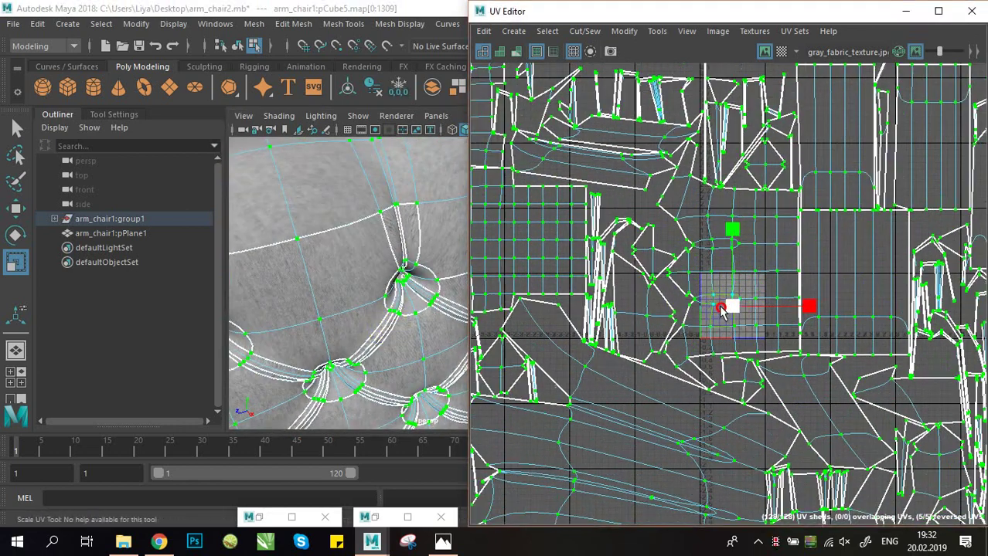
{"action": "left_click_drag", "start_coordinate": [726, 309], "coordinate": [695, 311]}
- Examine the fabric texture's scale and seams across the whole backrest, comparing it with the enlarged UV layout
{"action": "right_click_drag", "start_coordinate": [323, 365], "coordinate": [236, 344], "text": "alt"}
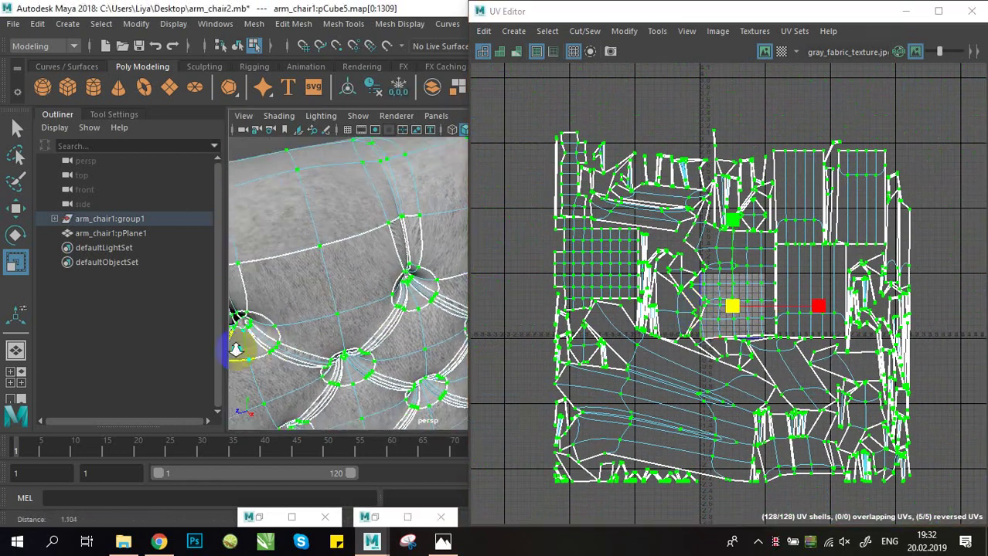
{"action": "middle_click_drag", "start_coordinate": [236, 344], "coordinate": [346, 300], "text": "alt"}
{"action": "left_click_drag", "start_coordinate": [346, 300], "coordinate": [381, 307], "text": "alt"}
{"action": "middle_click_drag", "start_coordinate": [381, 307], "coordinate": [363, 320], "text": "alt"}
{"action": "left_click_drag", "start_coordinate": [363, 320], "coordinate": [341, 327], "text": "alt"}
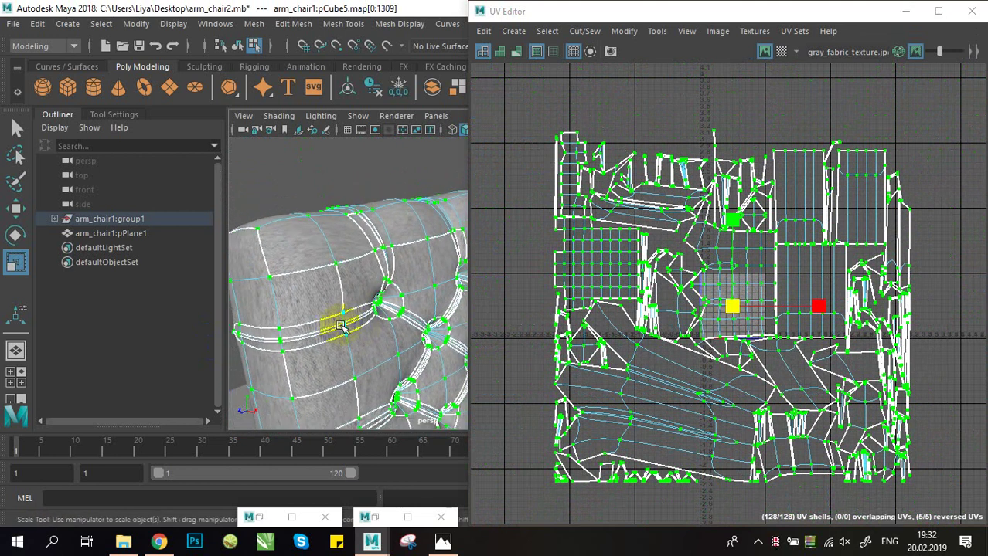
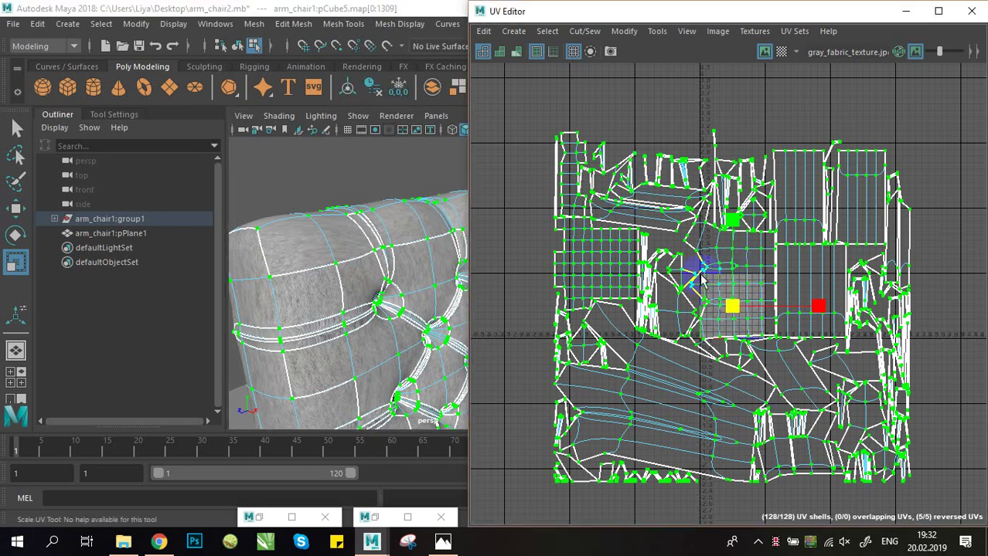
{"action": "middle_click_drag", "start_coordinate": [733, 218], "coordinate": [726, 246], "text": "alt"}
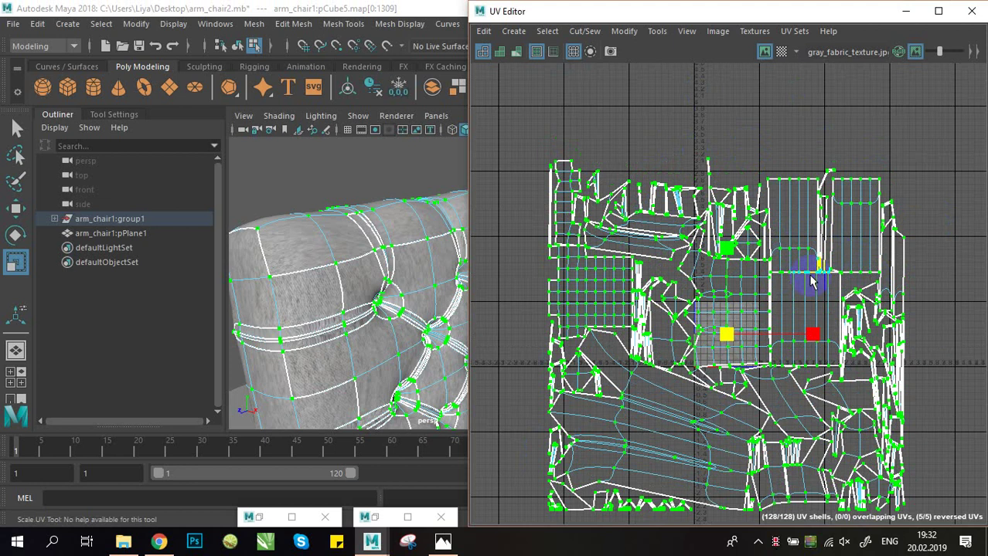
{"action": "scroll", "coordinate": [688, 374], "scroll_direction": "down", "scroll_amount": 2}
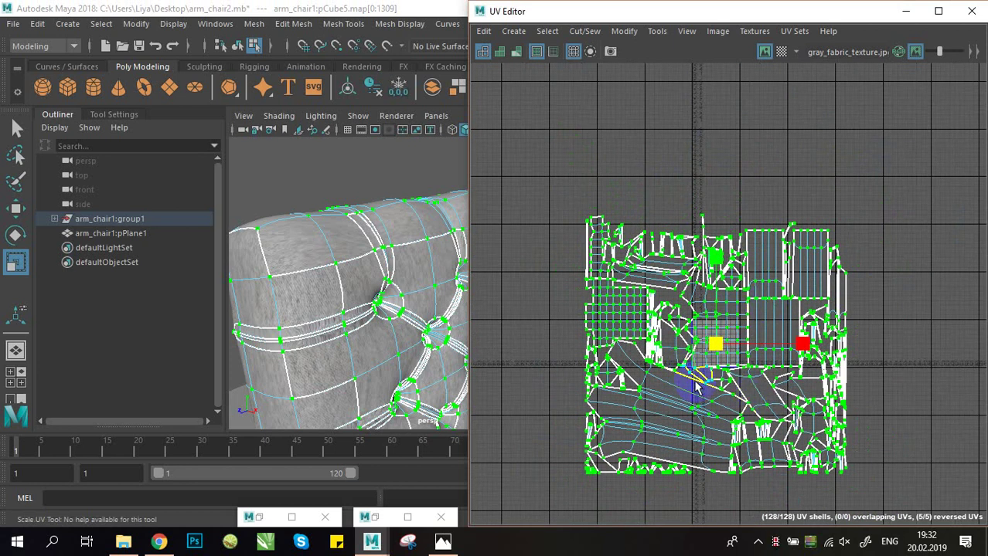
{"action": "scroll", "coordinate": [632, 317], "scroll_direction": "up", "scroll_amount": 3}
{"action": "scroll", "coordinate": [754, 370], "scroll_direction": "up", "scroll_amount": 2}
{"action": "middle_click_drag", "start_coordinate": [827, 411], "coordinate": [776, 405], "text": "alt"}
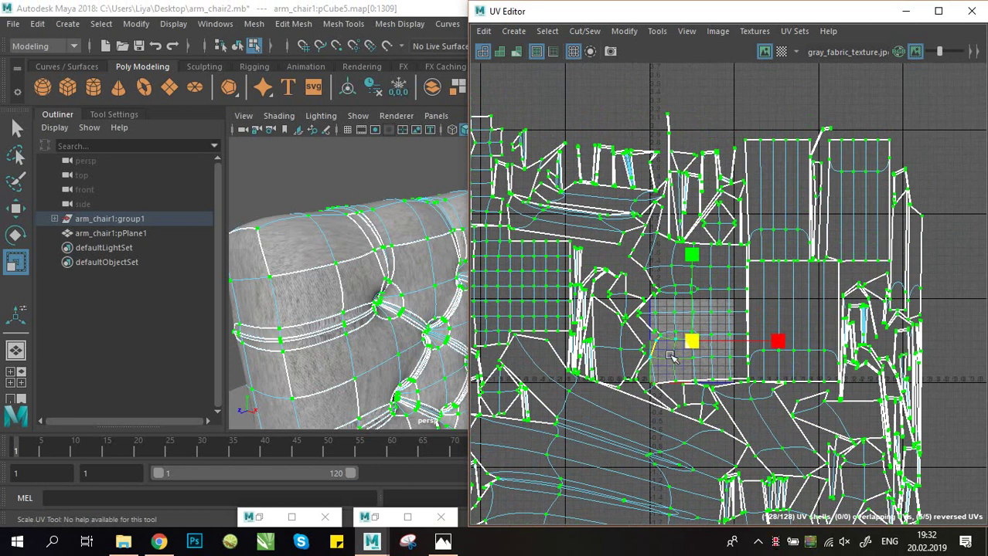
{"action": "scroll", "coordinate": [363, 319], "scroll_direction": "down", "scroll_amount": 4}
{"action": "scroll", "coordinate": [359, 342], "scroll_direction": "down", "scroll_amount": 2}
{"action": "left_click_drag", "start_coordinate": [360, 342], "coordinate": [379, 349], "text": "alt"}
{"action": "scroll", "coordinate": [396, 344], "scroll_direction": "up", "scroll_amount": 3}
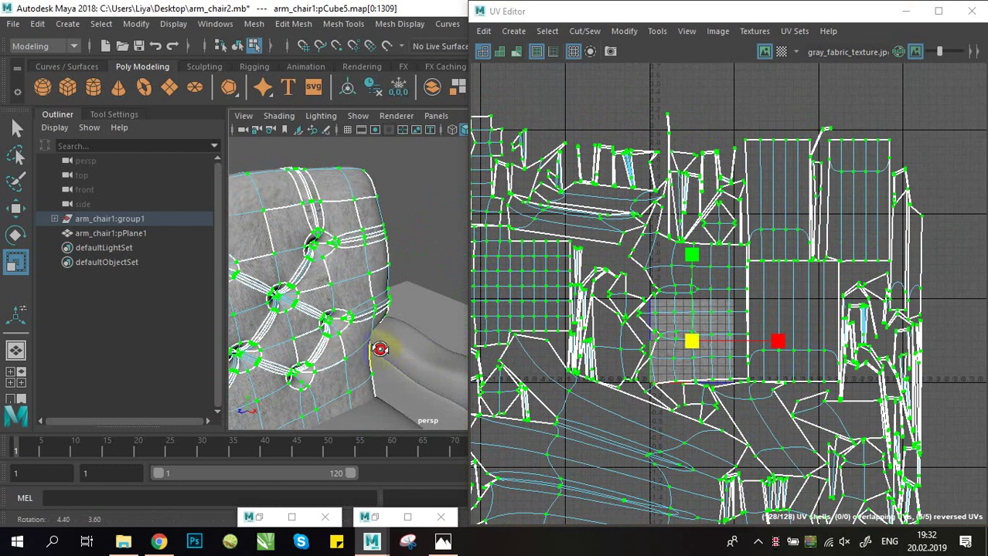
{"action": "middle_click_drag", "start_coordinate": [380, 349], "coordinate": [433, 350], "text": "alt"}
{"action": "left_click_drag", "start_coordinate": [434, 352], "coordinate": [371, 246], "text": "alt"}
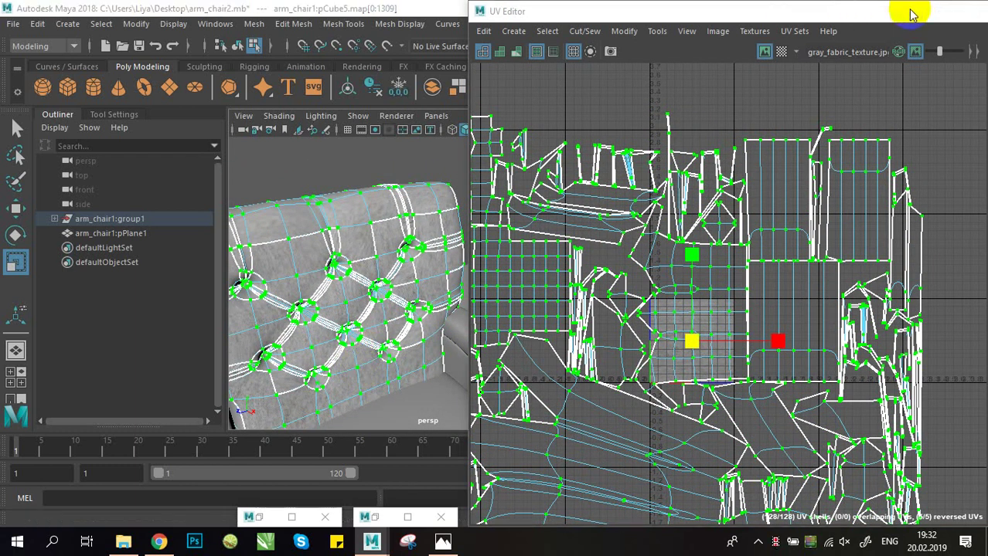
- Hide the UV Editor and undo the last scaling of the backrest's UVs
{"action": "left_click", "coordinate": [971, 10]}
{"action": "left_click_drag", "start_coordinate": [468, 263], "coordinate": [465, 173], "text": "alt"}
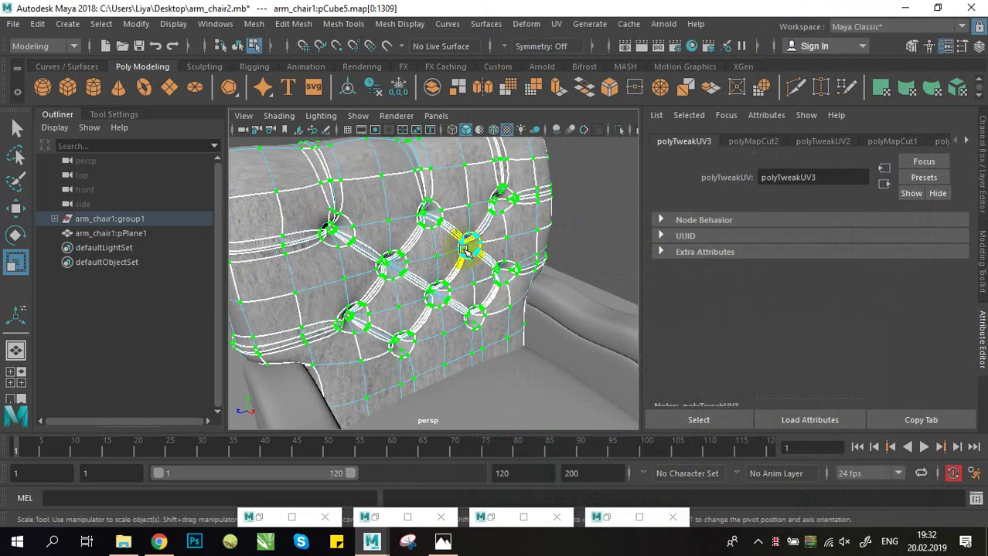
{"action": "left_click", "coordinate": [255, 517]}
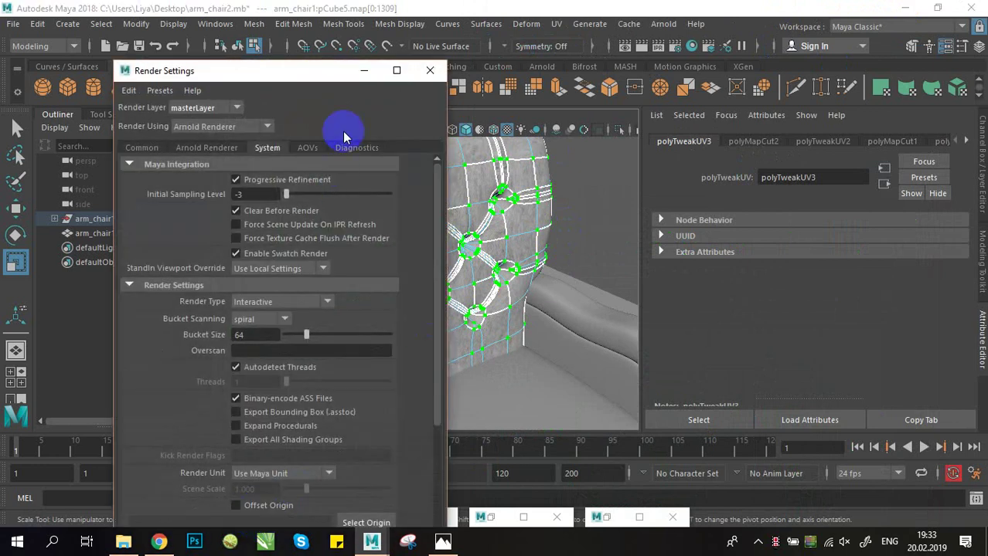
{"action": "left_click", "coordinate": [365, 71]}
{"action": "key", "text": "ctrl+z"}
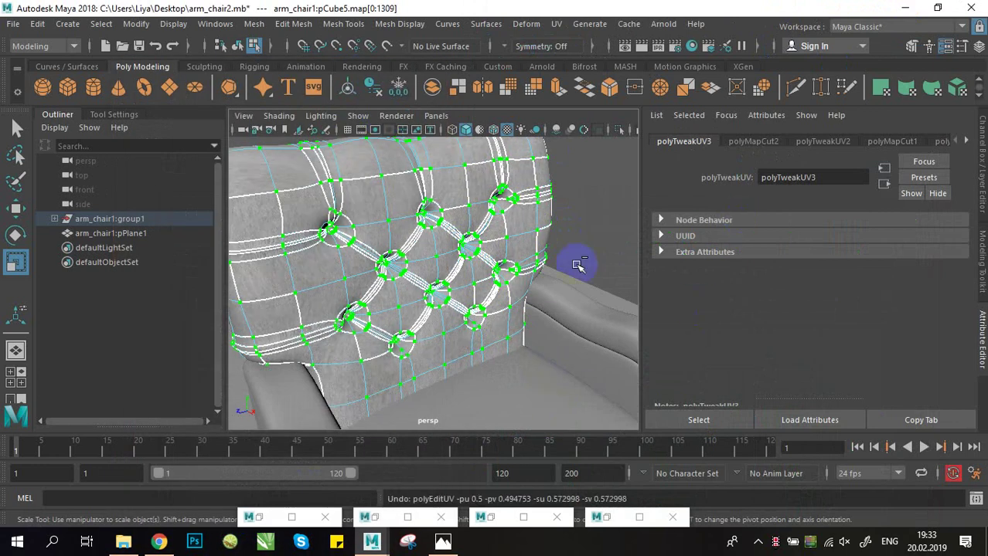
- Restore the UV Toolkit, check the Hypershade window and minimize it again, and close the Render Settings window
{"action": "left_click", "coordinate": [619, 517]}
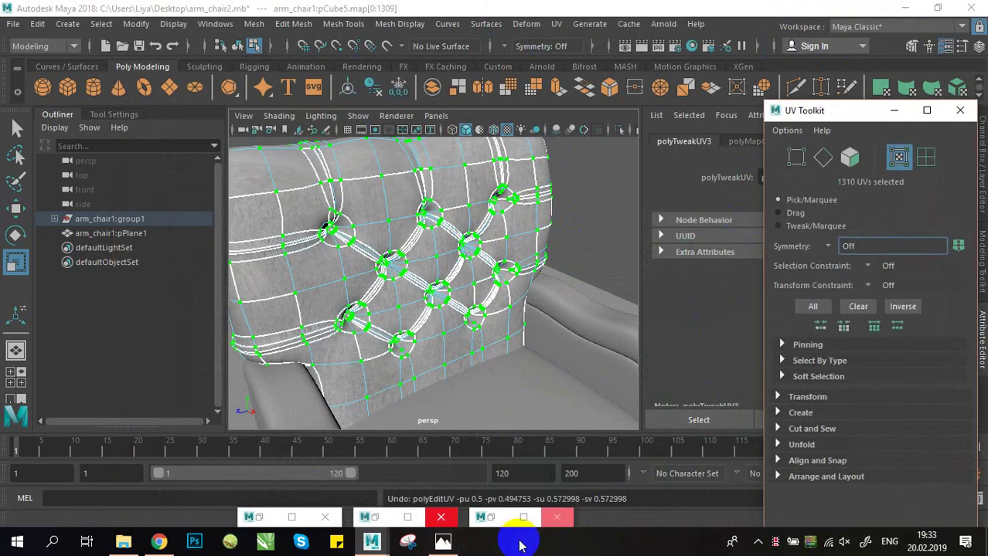
{"action": "left_click", "coordinate": [374, 517]}
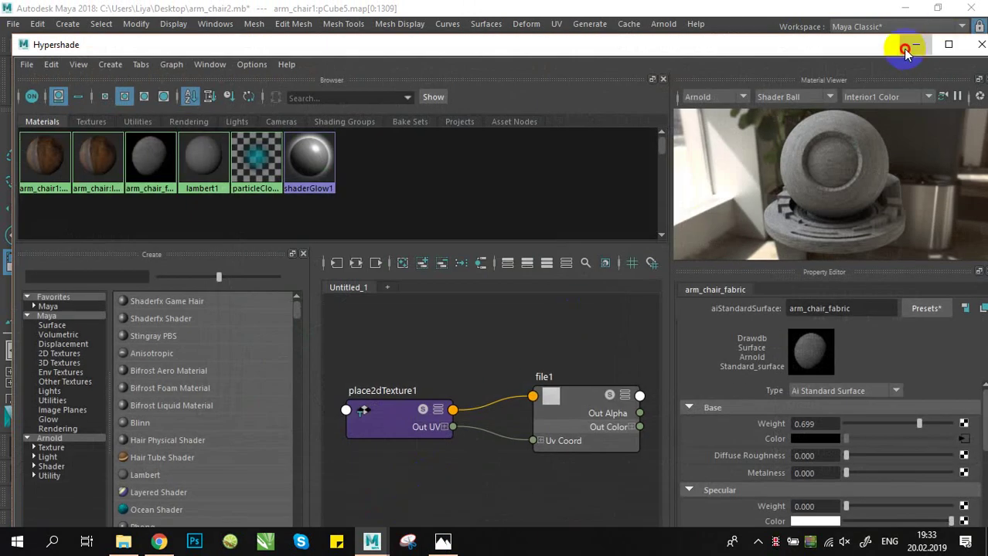
{"action": "left_click", "coordinate": [900, 44]}
{"action": "right_click", "coordinate": [255, 517]}
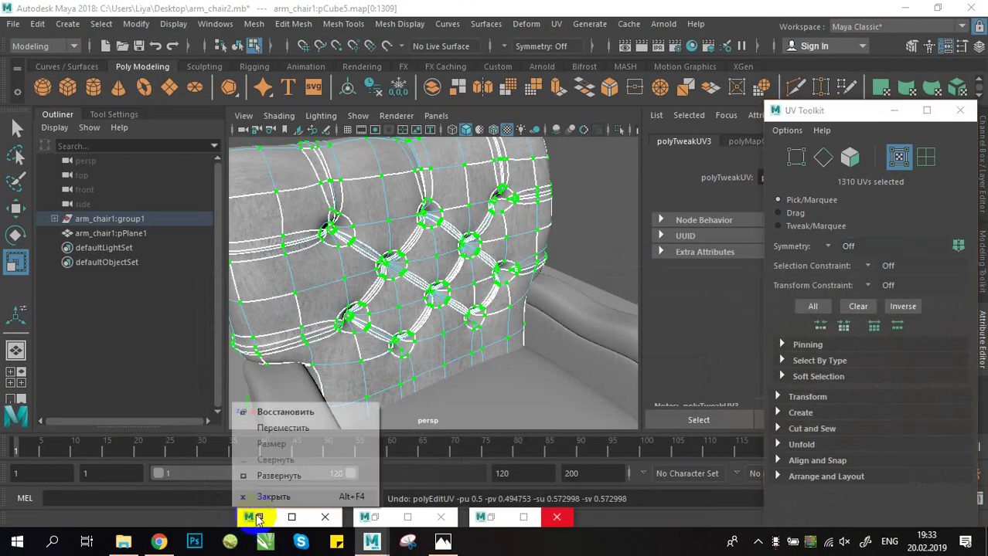
{"action": "left_click", "coordinate": [284, 409]}
{"action": "left_click", "coordinate": [430, 71]}
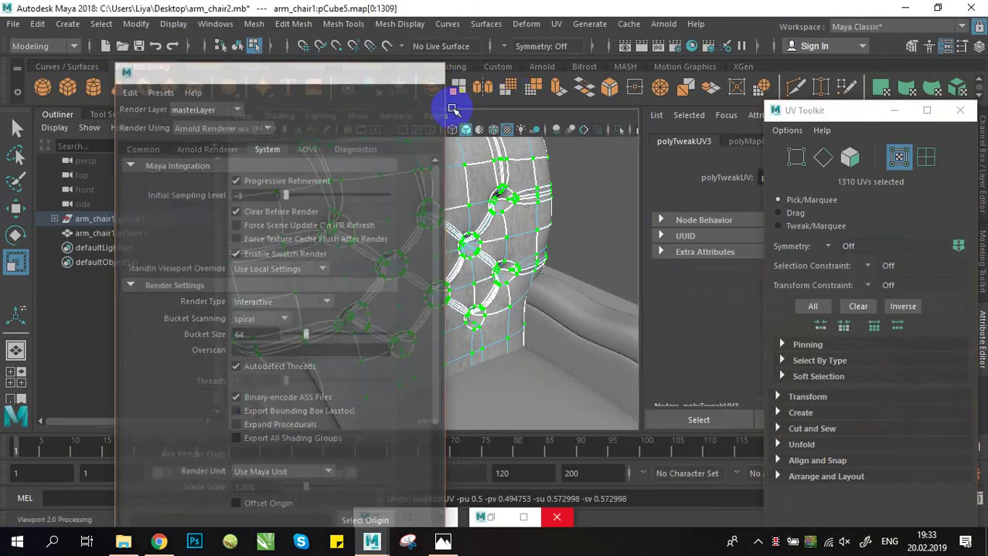
- Restore the UV Editor and undo the remaining scaling of the backrest's UVs
{"action": "left_click", "coordinate": [488, 520]}
{"action": "scroll", "coordinate": [767, 155], "scroll_direction": "down", "scroll_amount": 8}
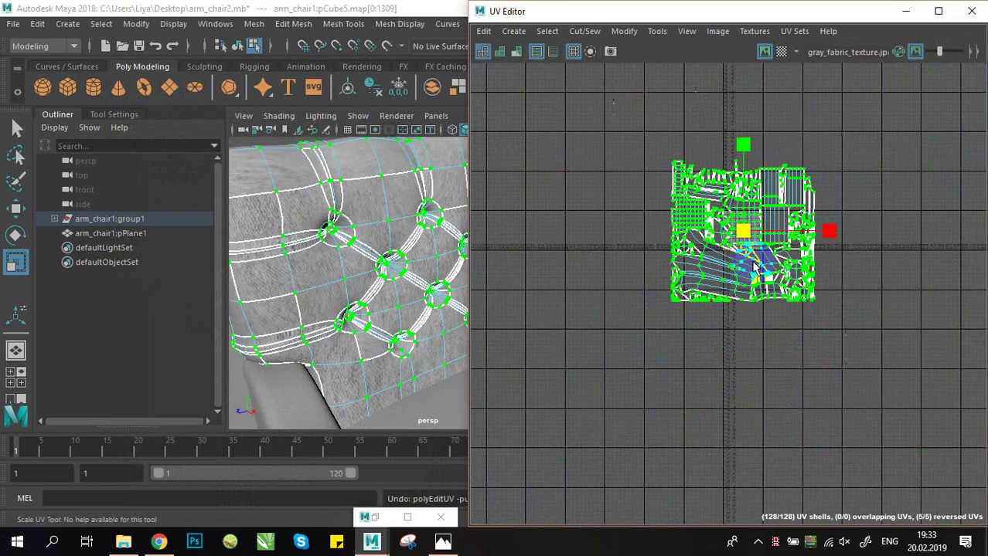
{"action": "key", "text": "ctrl+z"}
{"action": "middle_click_drag", "start_coordinate": [730, 250], "coordinate": [714, 301], "text": "alt"}
{"action": "right_click_drag", "start_coordinate": [714, 302], "coordinate": [827, 295], "text": "alt"}
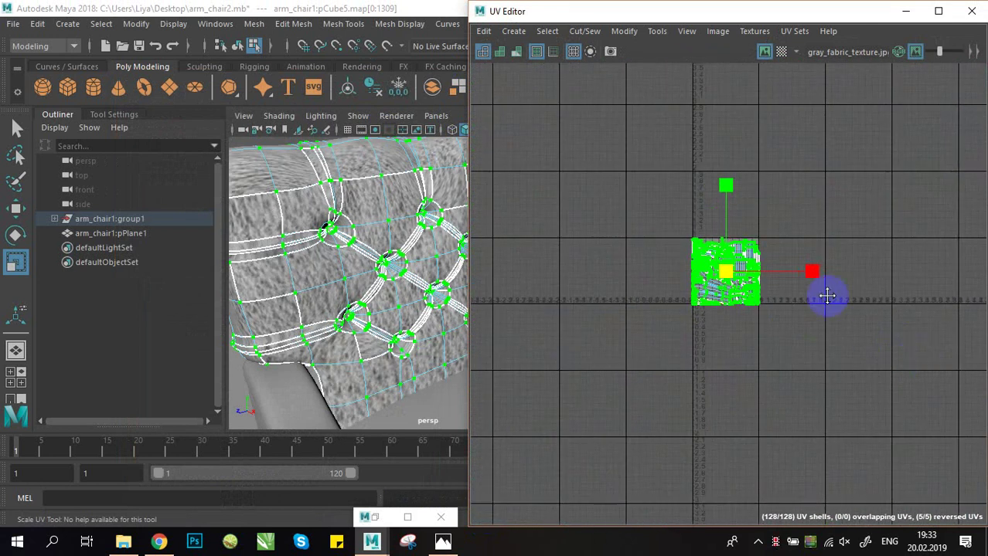
{"action": "middle_click_drag", "start_coordinate": [826, 295], "coordinate": [802, 339], "text": "alt"}
- Minimize the UV Editor and the UV Toolkit, and switch the backrest back to object mode
{"action": "left_click", "coordinate": [915, 15]}
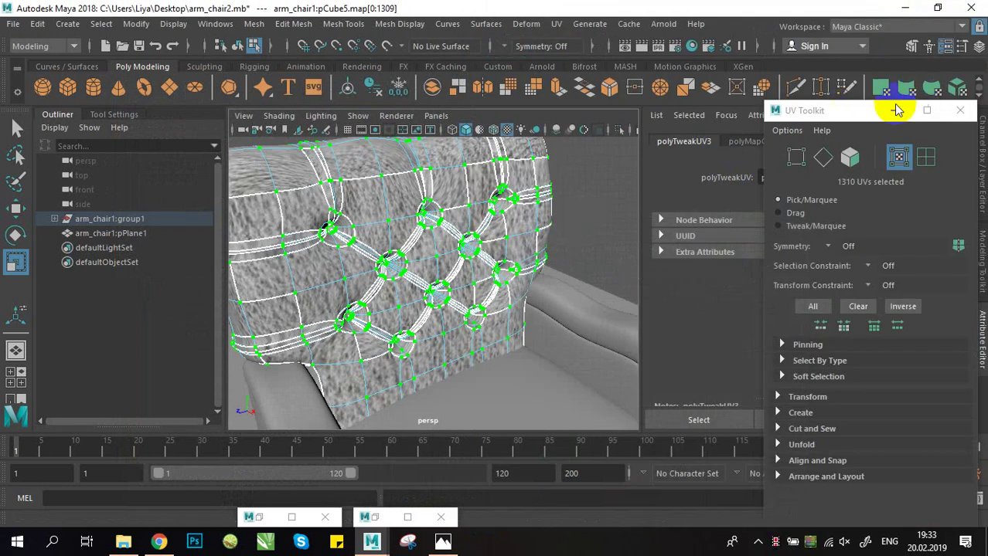
{"action": "left_click", "coordinate": [881, 109]}
{"action": "right_click_drag", "start_coordinate": [450, 238], "coordinate": [530, 105]}
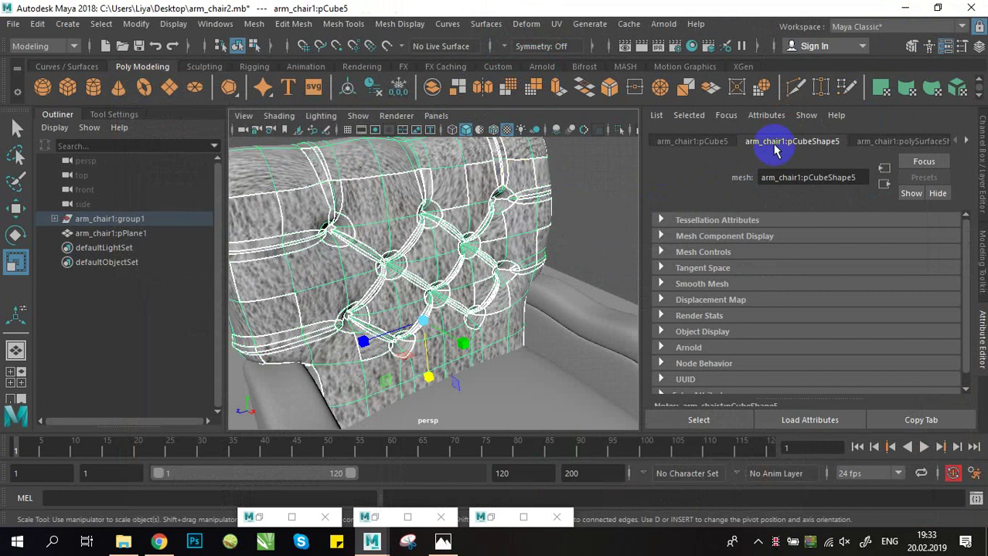
- Open the placement attributes of the file texture connected to the color of the backrest's arm_chair_fabric material
{"action": "left_click", "coordinate": [871, 143]}
{"action": "left_click", "coordinate": [964, 141]}
{"action": "left_click", "coordinate": [963, 142]}
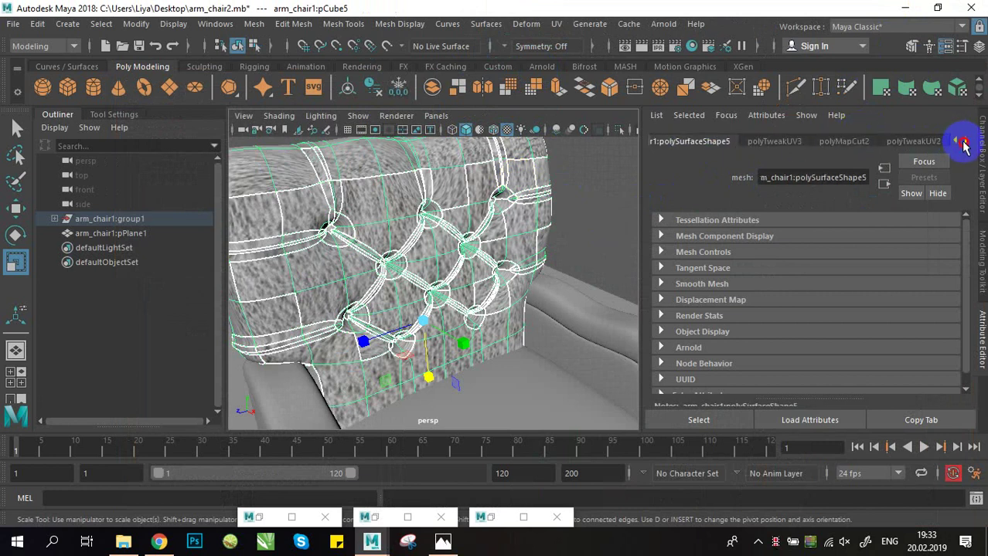
{"action": "left_click", "coordinate": [912, 142]}
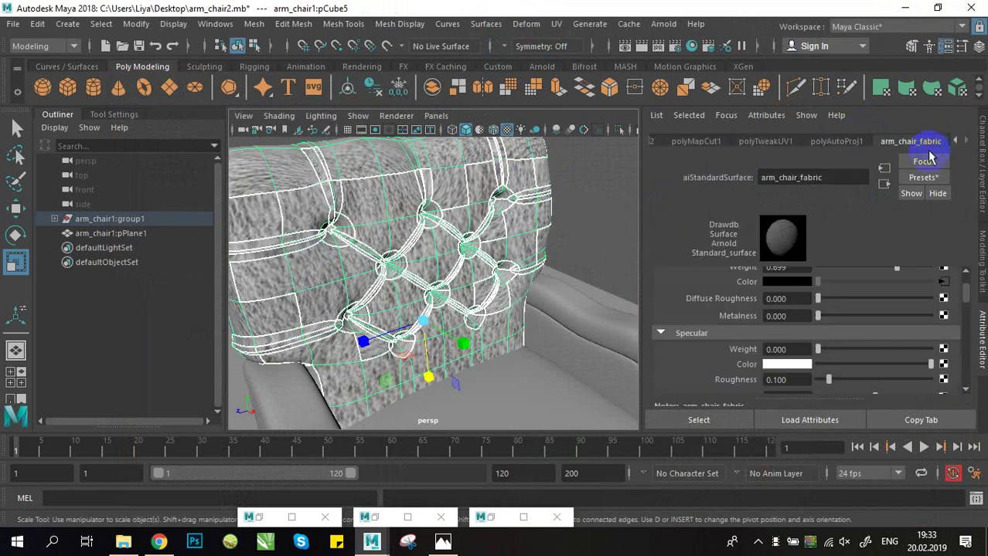
{"action": "left_click", "coordinate": [944, 283]}
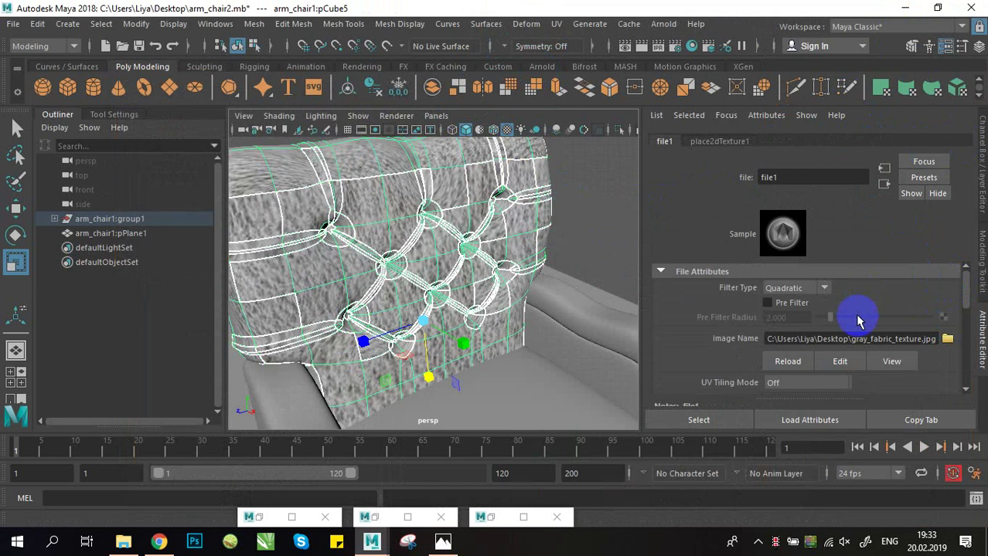
{"action": "left_click", "coordinate": [719, 141]}
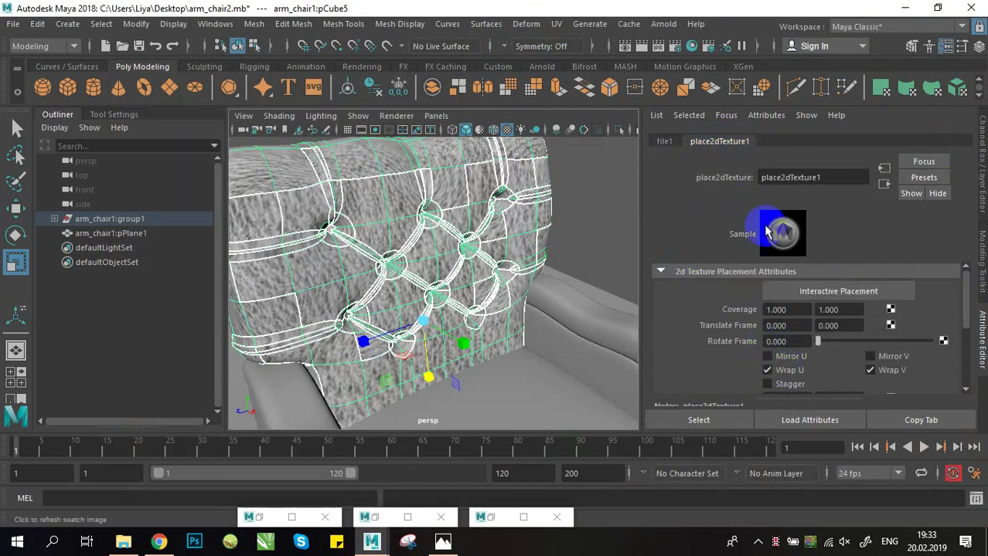
- Set the fabric texture's Repeat UV to 10 by 10 and check the fabric grain around the tufts
{"action": "scroll", "coordinate": [816, 316], "scroll_direction": "down", "scroll_amount": 1}
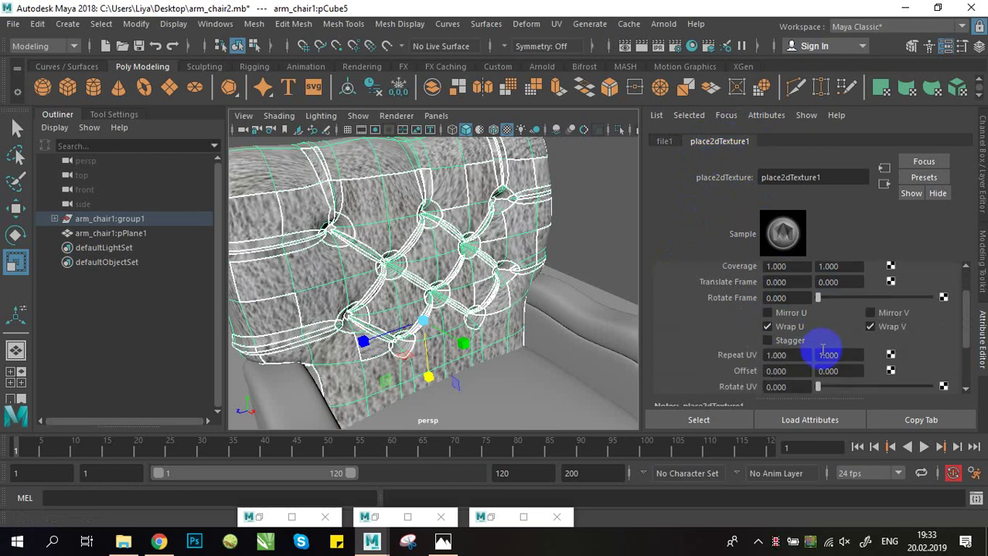
{"action": "double_click", "coordinate": [775, 356]}
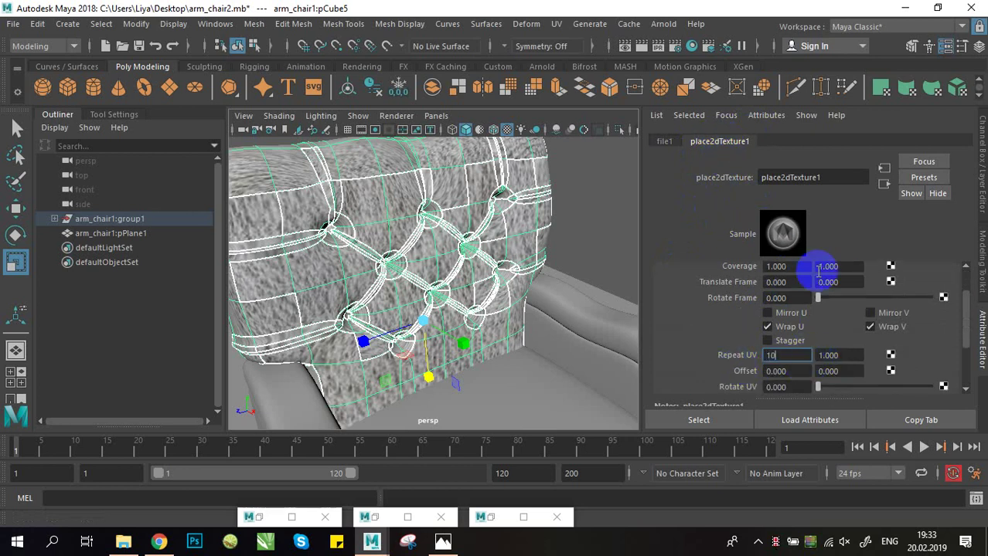
{"action": "type", "text": "10"}
{"action": "key", "text": "Return"}
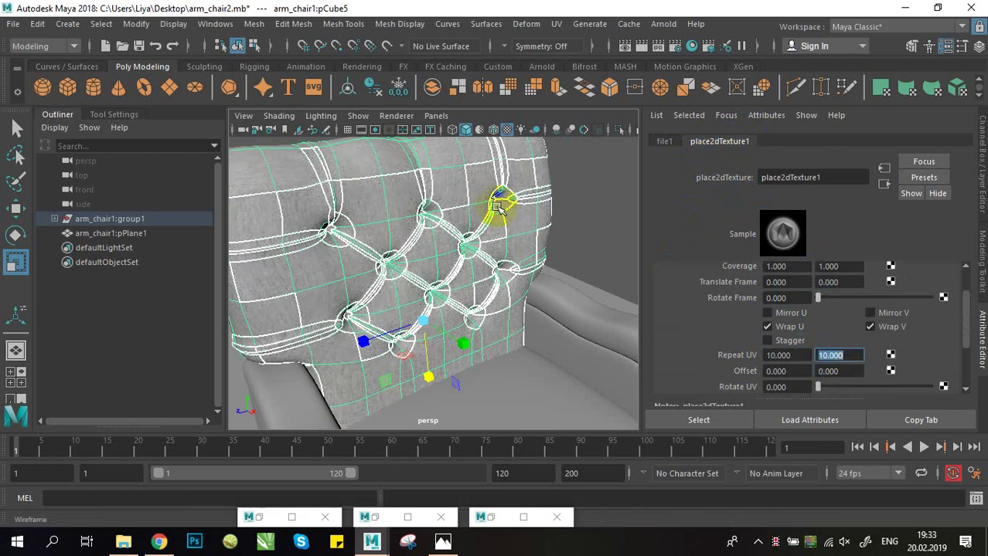
{"action": "scroll", "coordinate": [427, 275], "scroll_direction": "up", "scroll_amount": 3}
{"action": "left_click_drag", "start_coordinate": [427, 276], "coordinate": [348, 241], "text": "alt"}
{"action": "middle_click_drag", "start_coordinate": [348, 241], "coordinate": [408, 310], "text": "alt"}
{"action": "scroll", "coordinate": [518, 313], "scroll_direction": "up", "scroll_amount": 3}
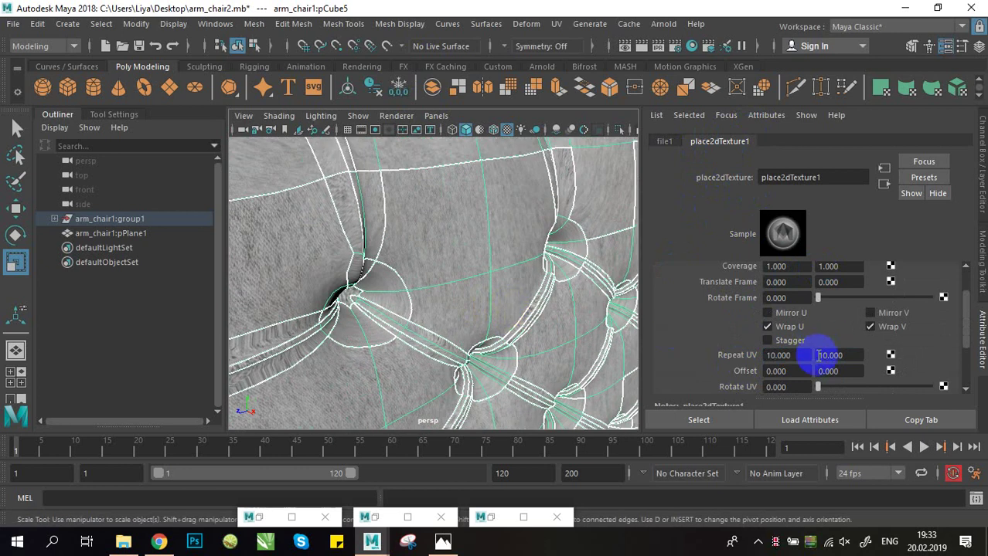
- Set the fabric texture's Repeat UV to 5 by 7 and check the pattern across the backrest
{"action": "left_click_drag", "start_coordinate": [798, 356], "coordinate": [729, 356]}
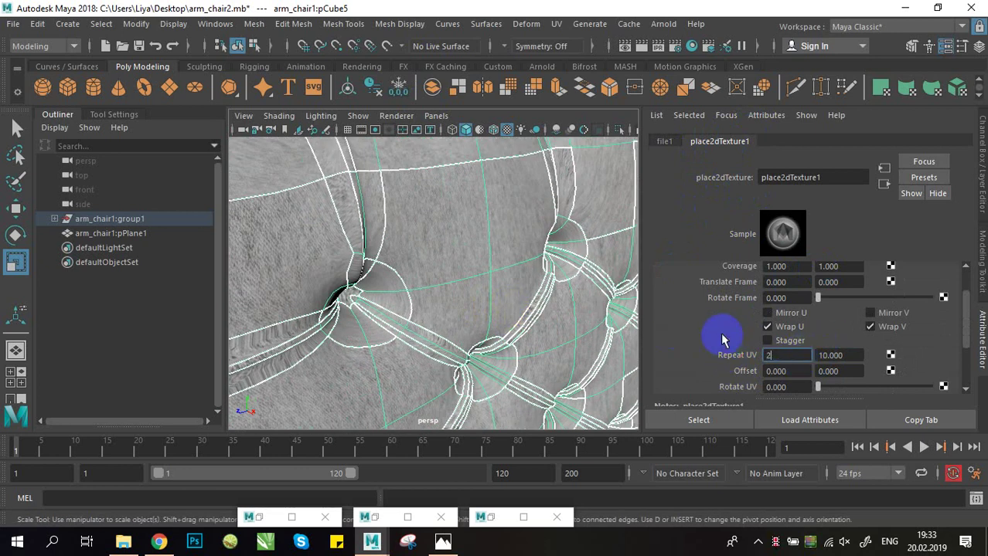
{"action": "key", "text": "Tab"}
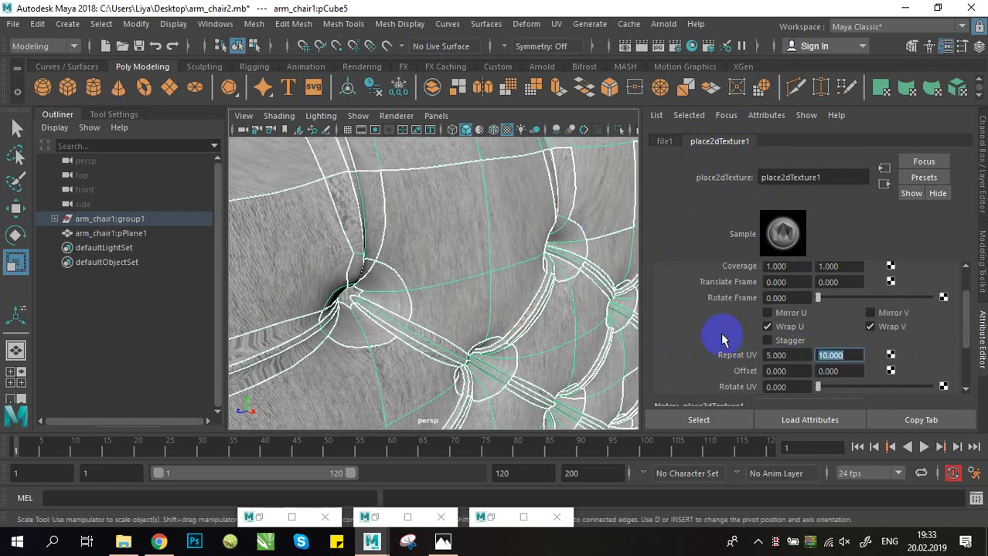
{"action": "key", "text": "Return"}
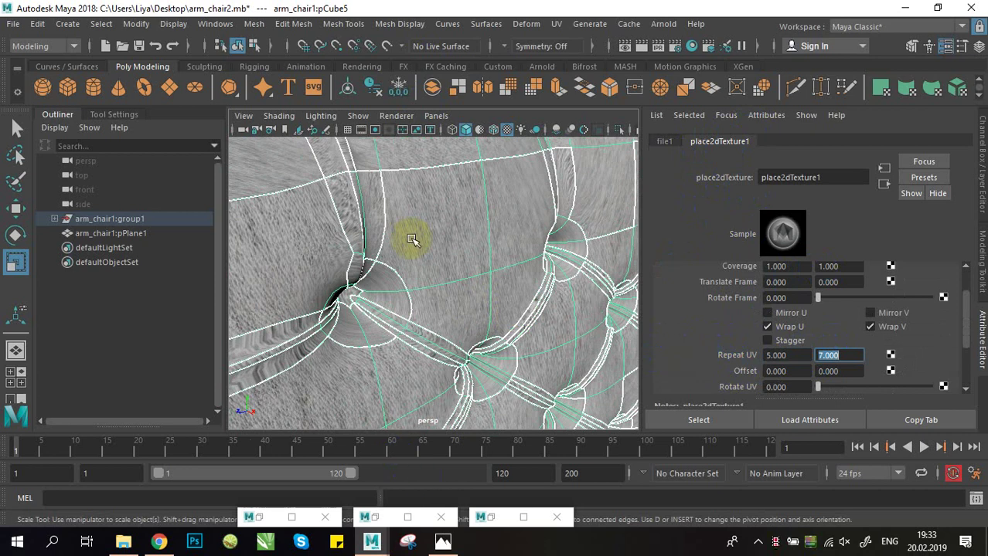
{"action": "scroll", "coordinate": [416, 237], "scroll_direction": "down", "scroll_amount": 5}
{"action": "left_click_drag", "start_coordinate": [471, 213], "coordinate": [372, 207], "text": "alt"}
{"action": "scroll", "coordinate": [408, 214], "scroll_direction": "up", "scroll_amount": 6}
{"action": "left_click_drag", "start_coordinate": [557, 203], "coordinate": [488, 231], "text": "alt"}
{"action": "scroll", "coordinate": [458, 255], "scroll_direction": "down", "scroll_amount": 6}
{"action": "scroll", "coordinate": [490, 232], "scroll_direction": "up", "scroll_amount": 5}
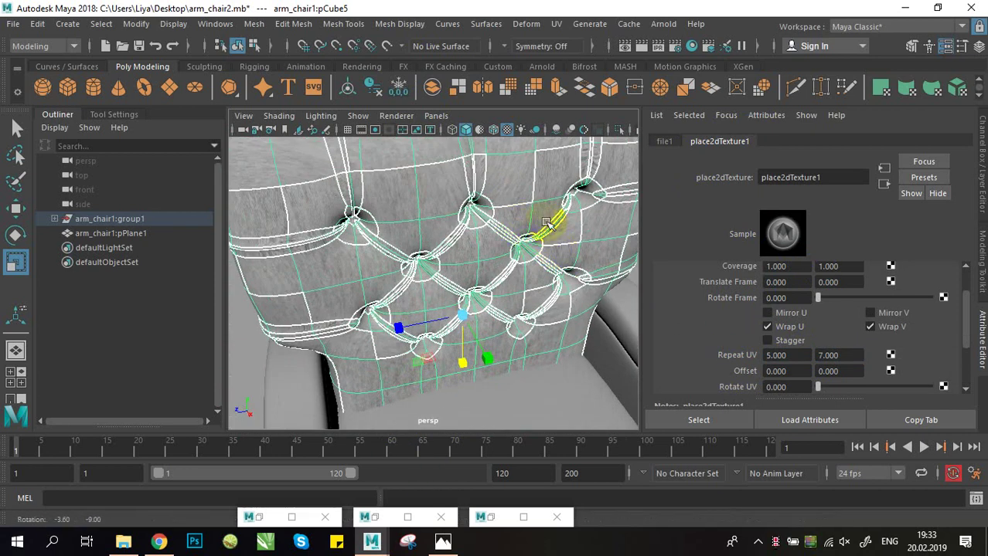
{"action": "left_click_drag", "start_coordinate": [555, 220], "coordinate": [573, 209], "text": "alt"}
- Set the fabric texture's Repeat UV to 10 by 7
{"action": "double_click", "coordinate": [801, 354]}
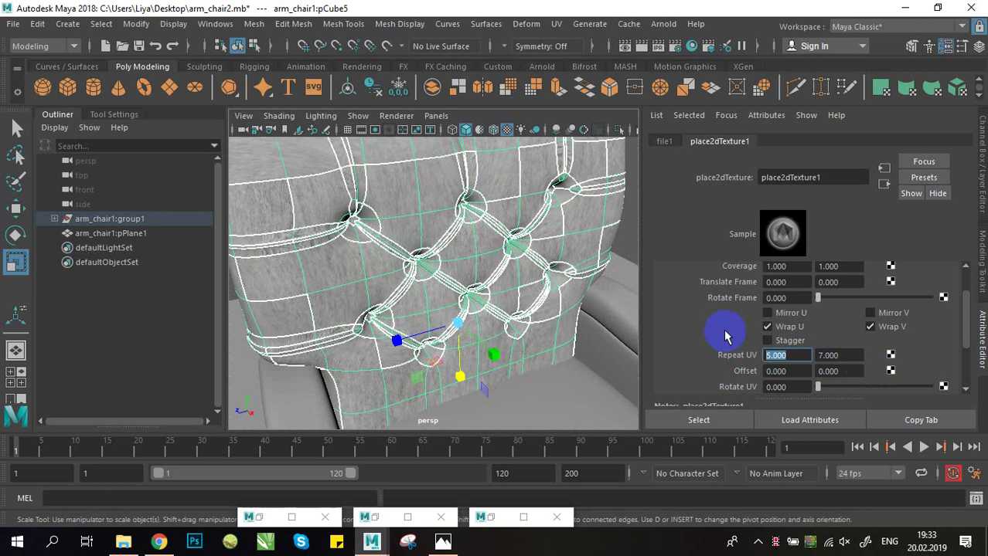
{"action": "type", "text": "10"}
{"action": "key", "text": "Tab"}
{"action": "type", "text": "10"}
{"action": "key", "text": "Return"}
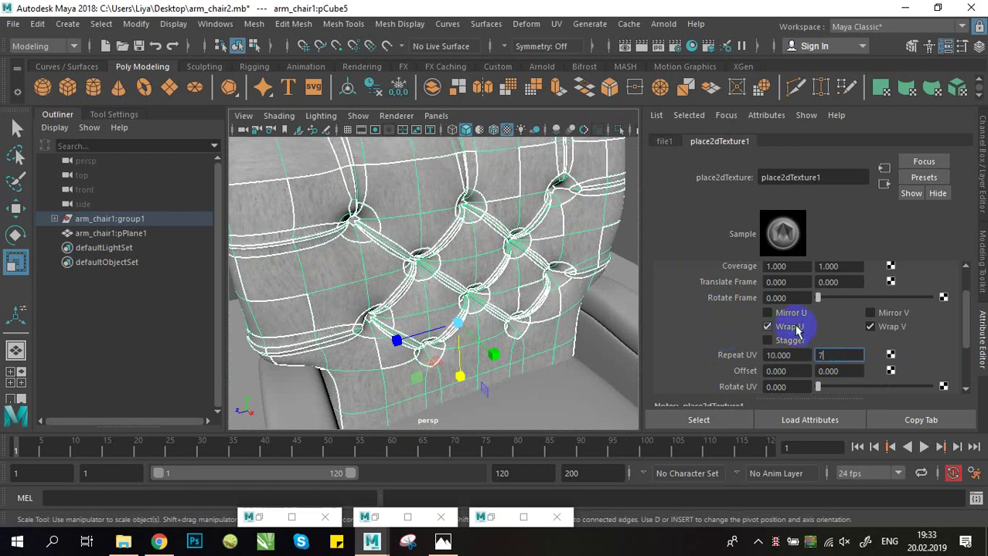
{"action": "key", "text": "Return"}
{"action": "key", "text": "f"}
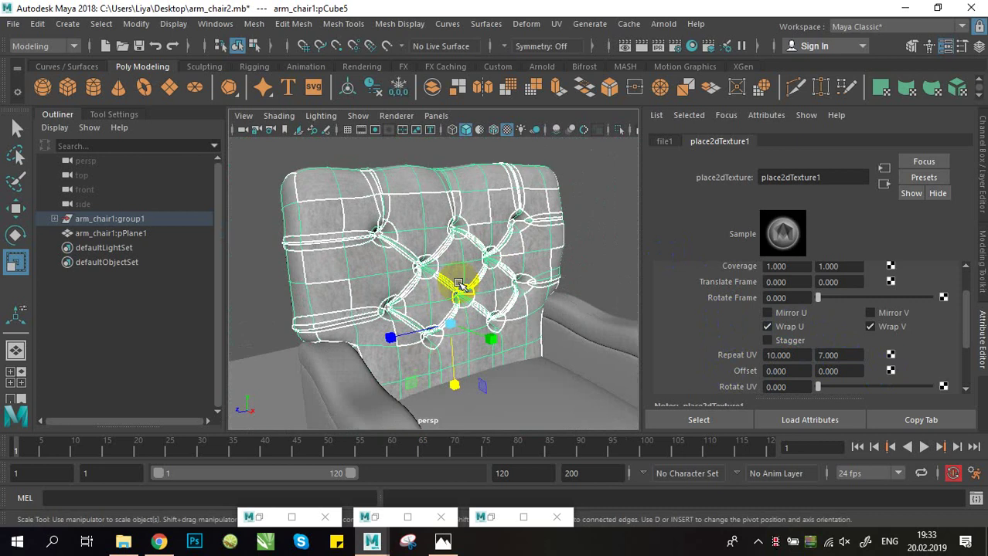
- Clear the selection and examine the fabric on the backrest without its wireframe
{"action": "right_click_drag", "start_coordinate": [585, 142], "coordinate": [605, 75]}
{"action": "left_click", "coordinate": [605, 237]}
{"action": "middle_click_drag", "start_coordinate": [545, 311], "coordinate": [512, 278], "text": "alt"}
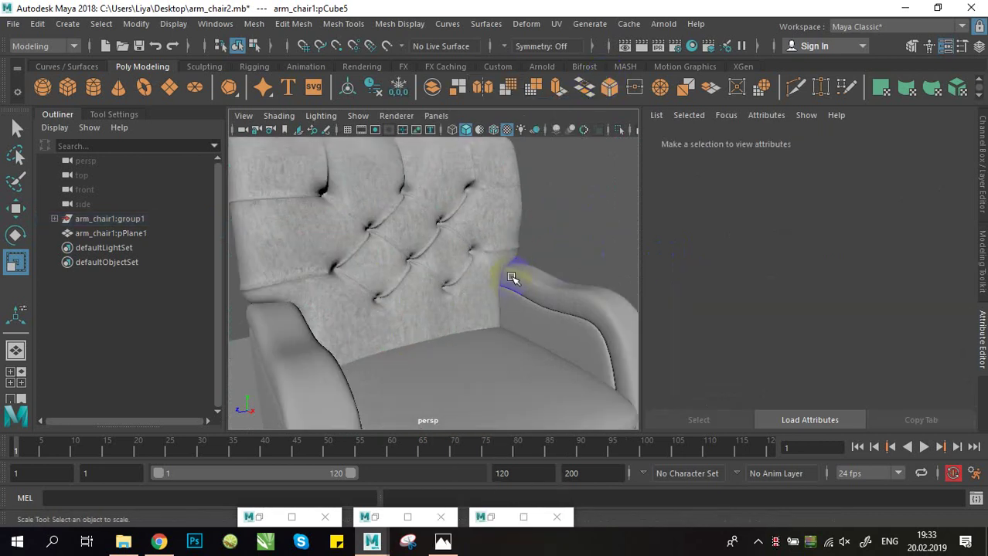
{"action": "left_click_drag", "start_coordinate": [512, 279], "coordinate": [480, 321], "text": "alt"}
- Restore the minimized UV Toolkit window and close it
{"action": "right_click", "coordinate": [482, 517]}
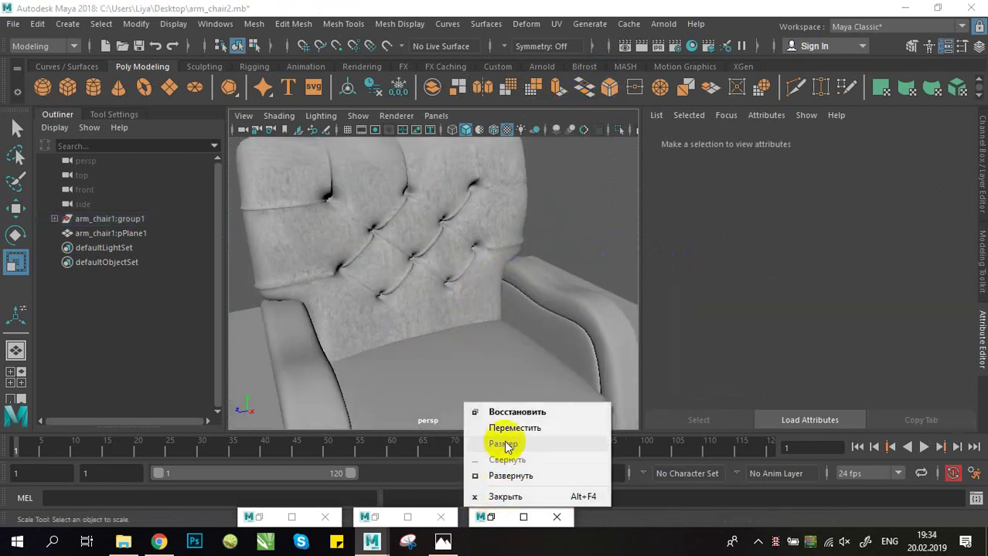
{"action": "left_click", "coordinate": [516, 413]}
{"action": "left_click", "coordinate": [964, 106]}
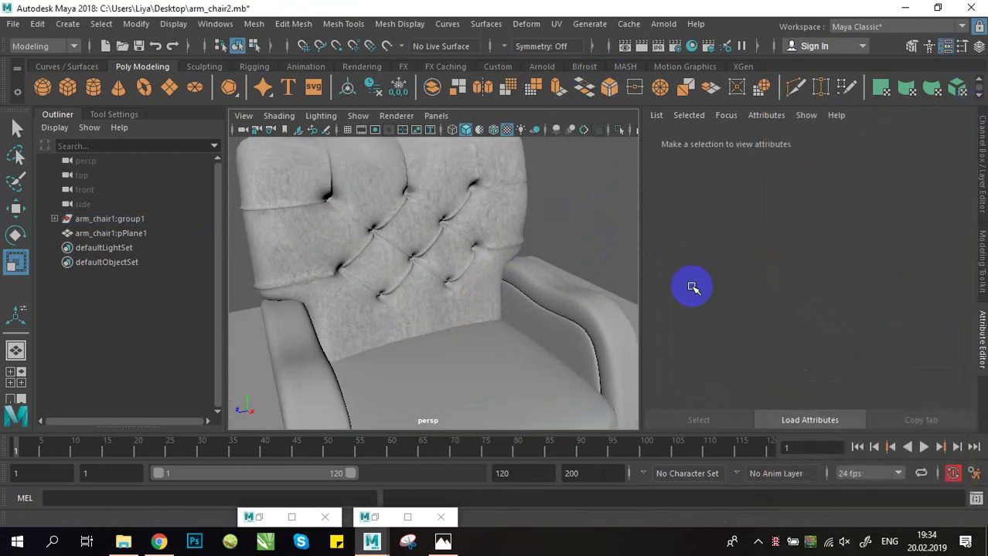
- Restore the Hypershade window and select the file1 texture node in the node graph
{"action": "left_click", "coordinate": [383, 515]}
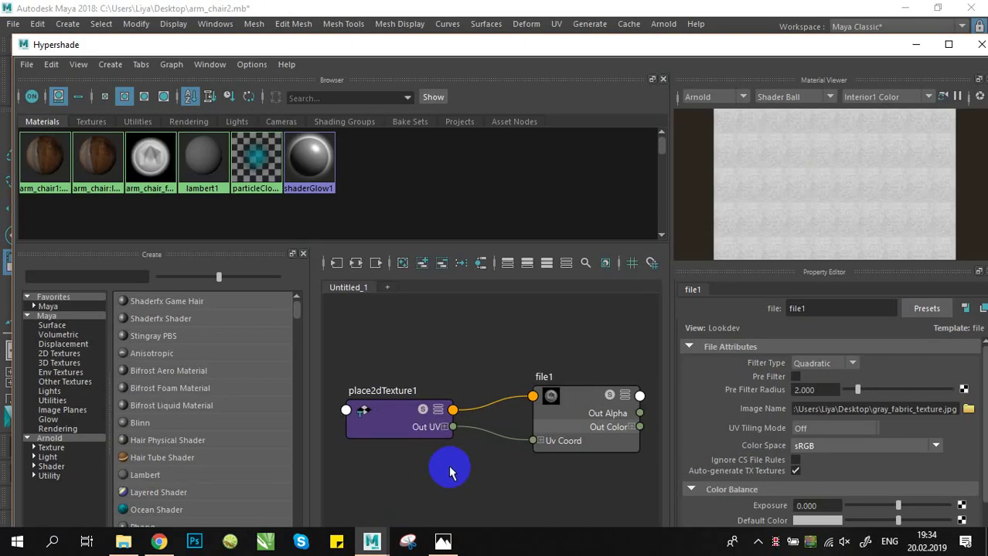
{"action": "middle_click_drag", "start_coordinate": [570, 339], "coordinate": [515, 332], "text": "alt"}
{"action": "scroll", "coordinate": [555, 337], "scroll_direction": "down", "scroll_amount": 3}
{"action": "middle_click_drag", "start_coordinate": [461, 360], "coordinate": [457, 393], "text": "alt"}
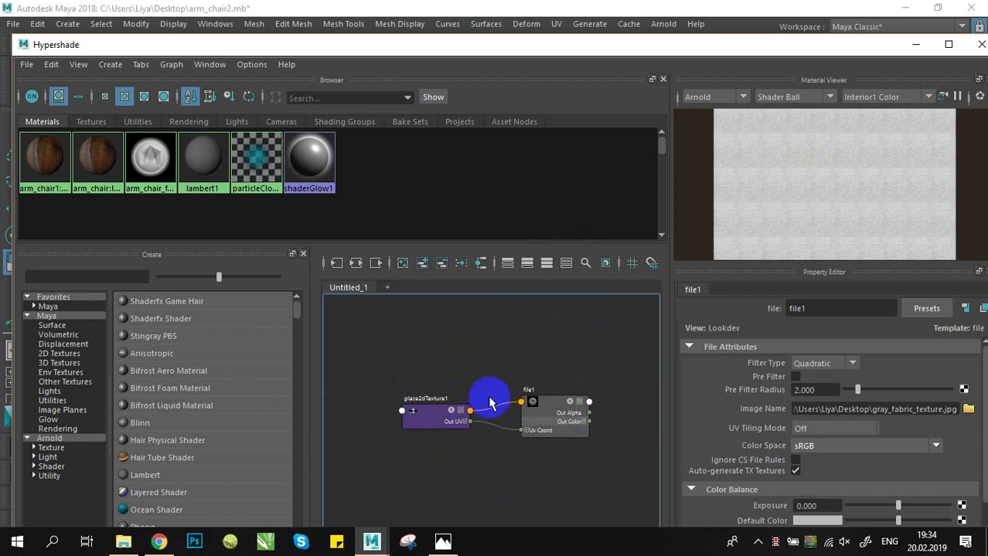
{"action": "middle_click_drag", "start_coordinate": [484, 458], "coordinate": [527, 442], "text": "alt"}
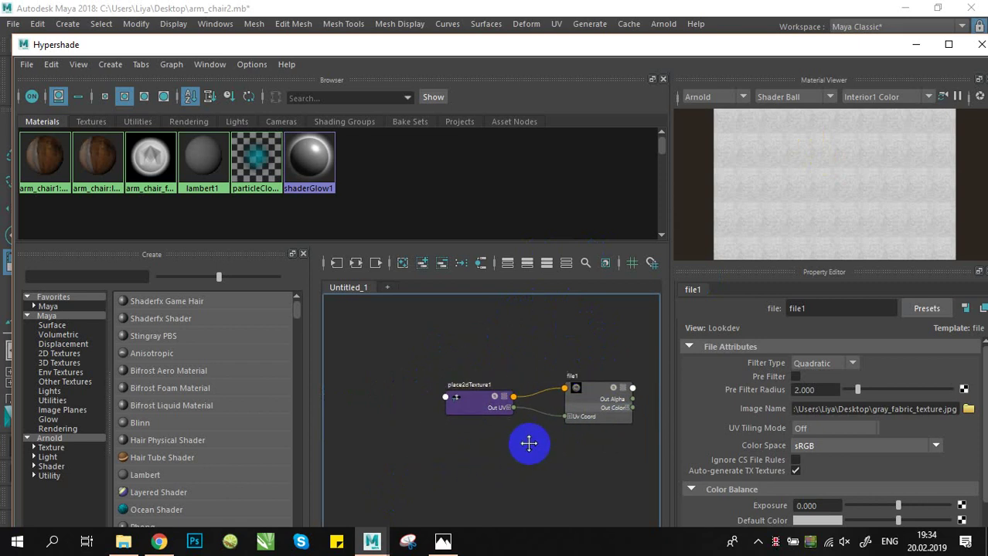
{"action": "left_click", "coordinate": [585, 391]}
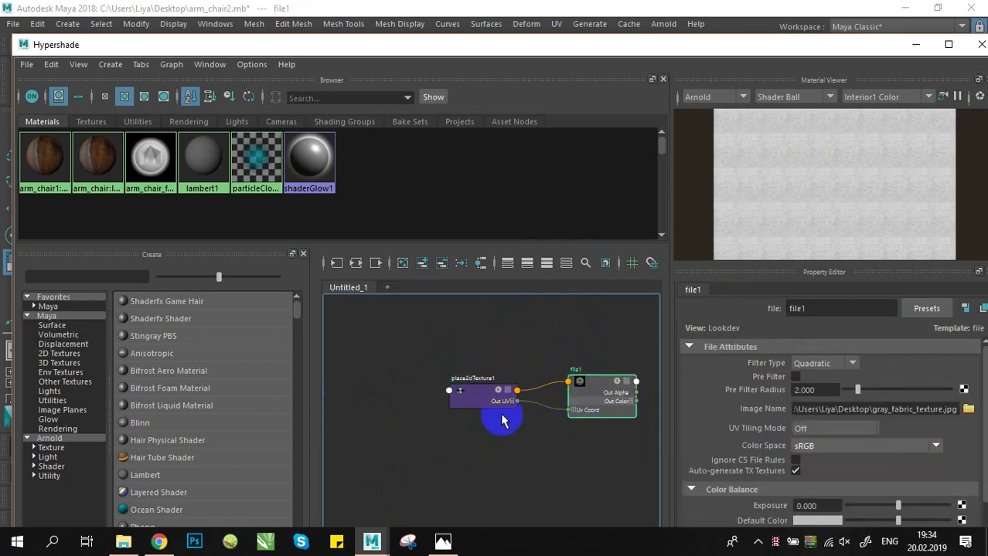
{"action": "middle_click_drag", "start_coordinate": [577, 451], "coordinate": [541, 466], "text": "alt"}
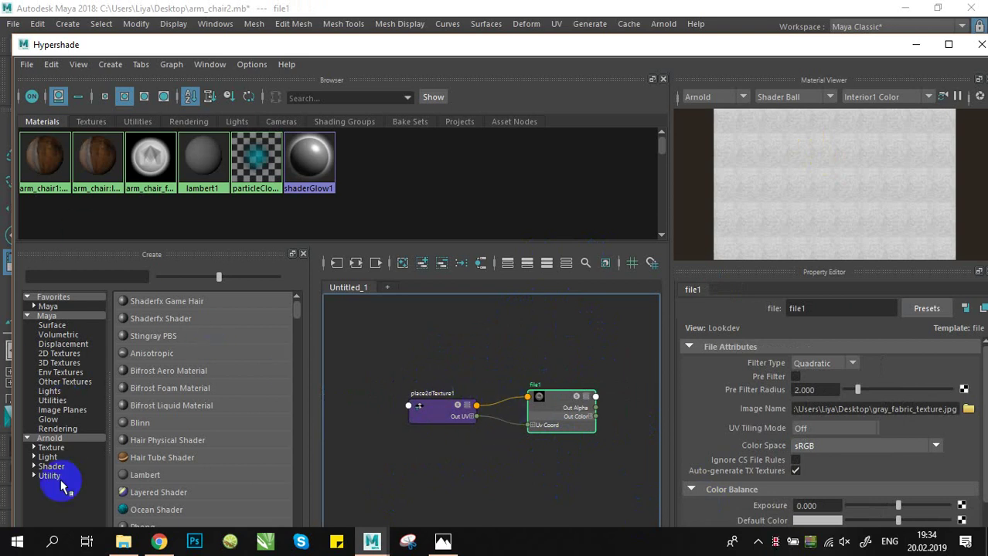
{"action": "middle_click_drag", "start_coordinate": [541, 400], "coordinate": [546, 367], "text": "alt"}
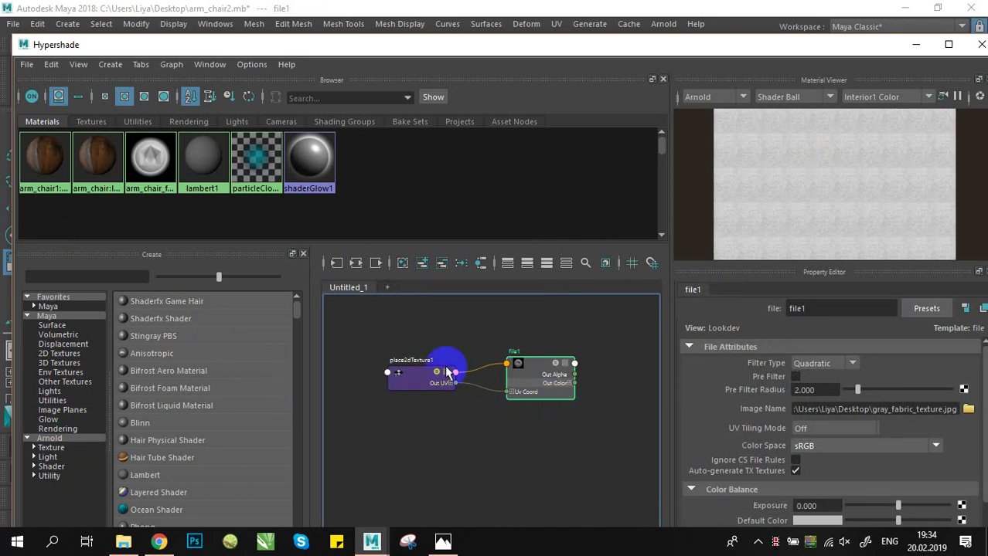
{"action": "left_click_drag", "start_coordinate": [485, 376], "coordinate": [520, 363]}
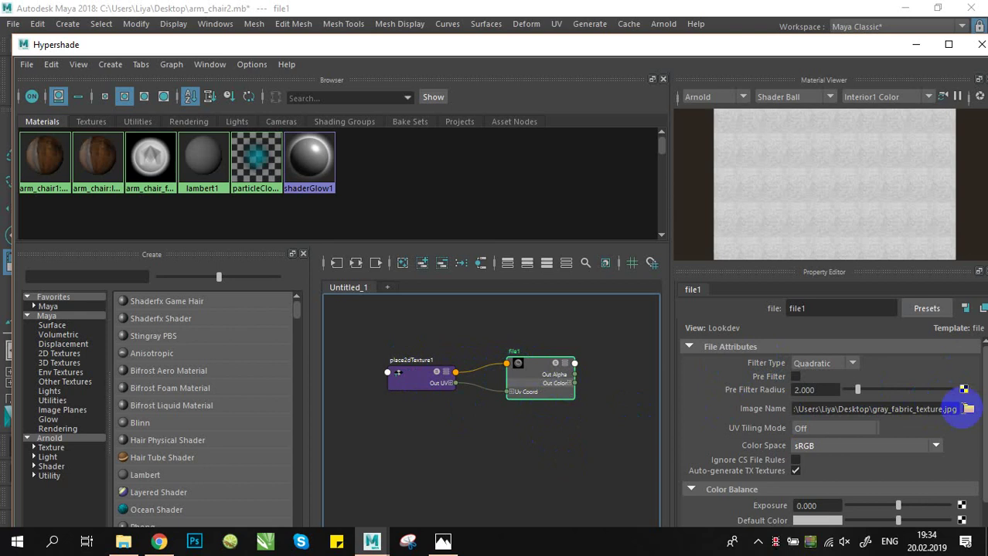
- Browse for file1's image file, cancel without choosing another image, and review the node's file attributes
{"action": "scroll", "coordinate": [960, 469], "scroll_direction": "down", "scroll_amount": 2}
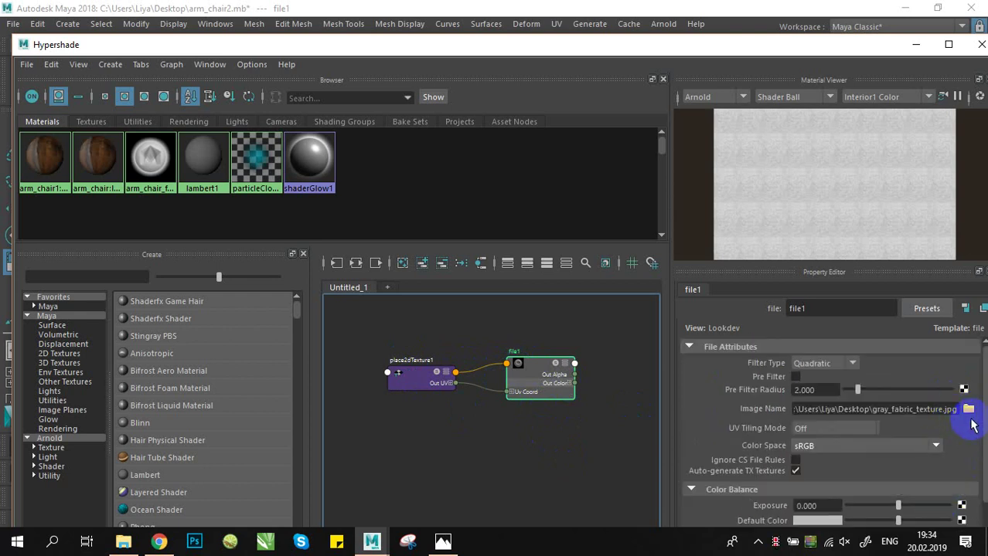
{"action": "left_click", "coordinate": [970, 416]}
{"action": "left_click", "coordinate": [818, 434]}
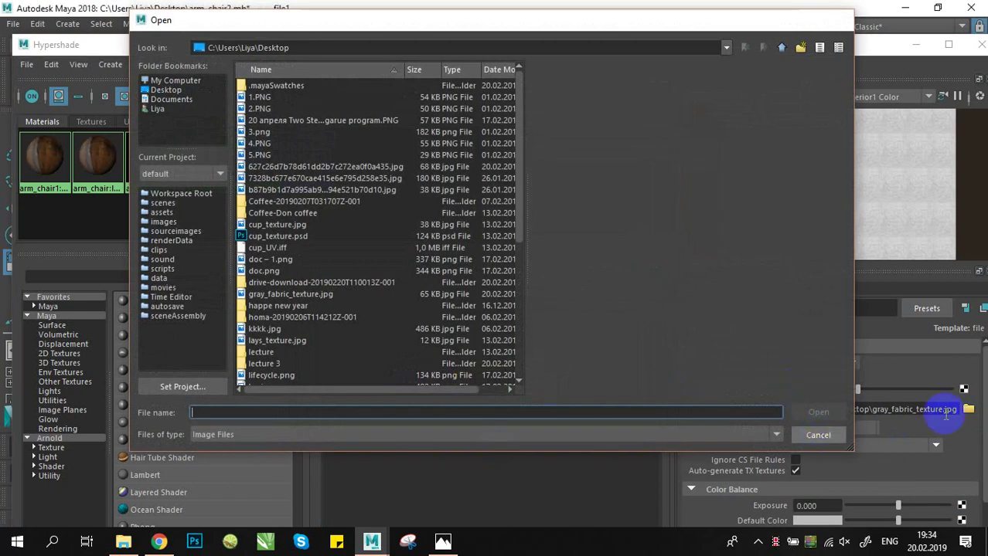
{"action": "scroll", "coordinate": [927, 429], "scroll_direction": "down", "scroll_amount": 2}
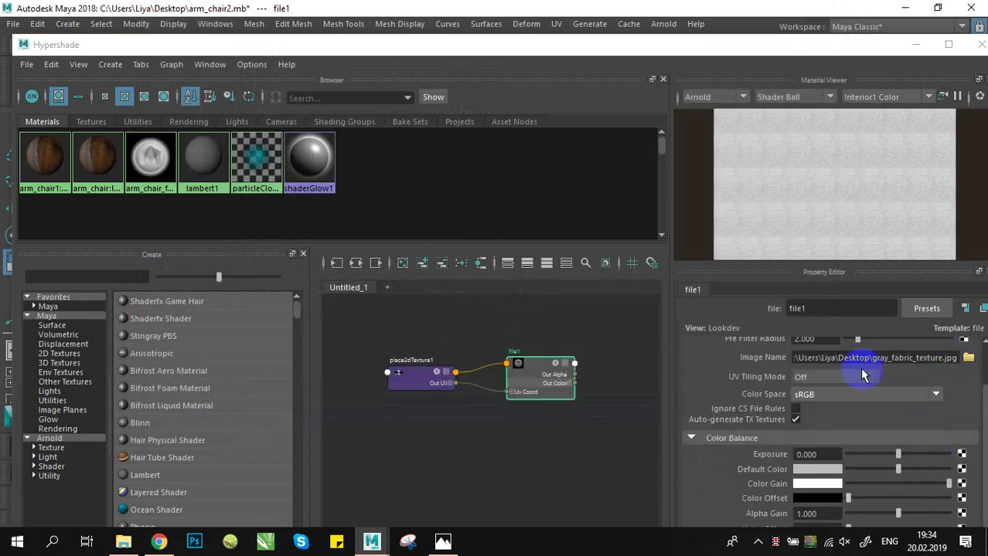
{"action": "scroll", "coordinate": [914, 380], "scroll_direction": "up", "scroll_amount": 2}
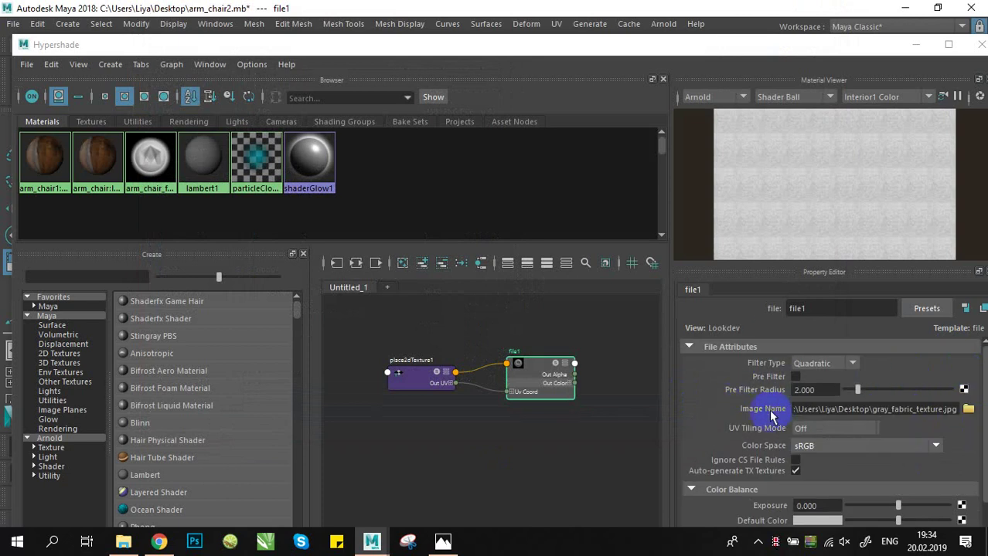
- Select the arm_chair_fabric material and graph its input and output connections in the node graph
{"action": "left_click", "coordinate": [563, 339]}
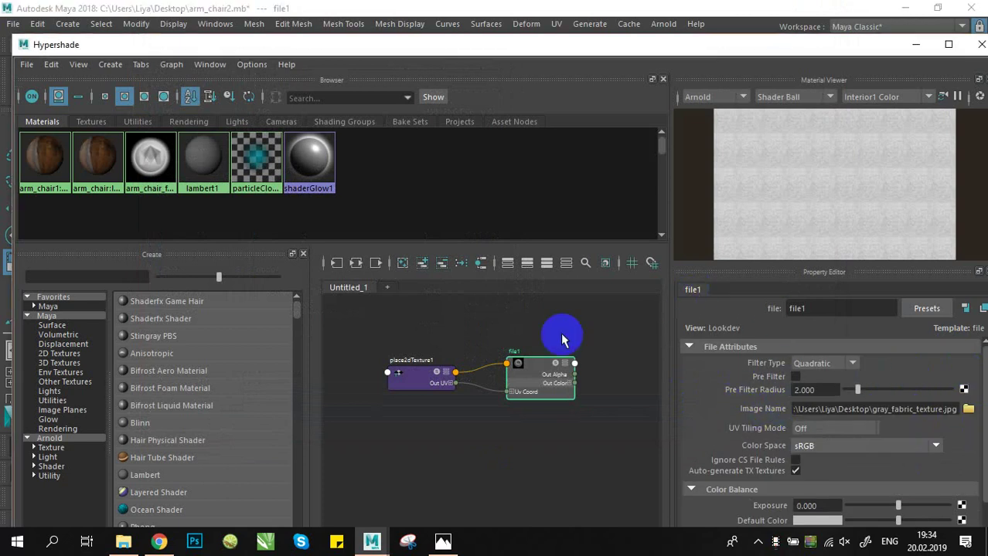
{"action": "double_click", "coordinate": [515, 351]}
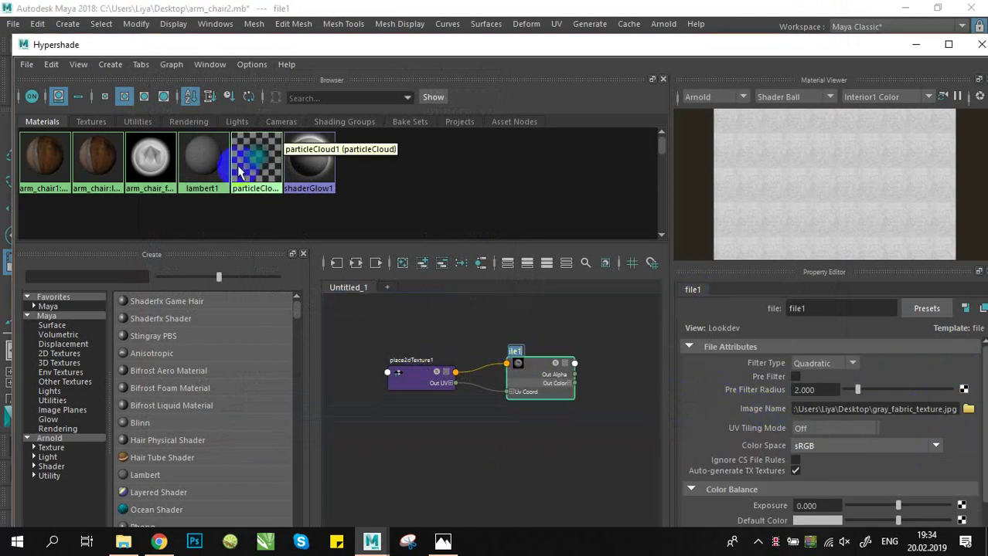
{"action": "left_click", "coordinate": [72, 157]}
{"action": "middle_click_drag", "start_coordinate": [265, 172], "coordinate": [190, 154]}
{"action": "left_click", "coordinate": [151, 160]}
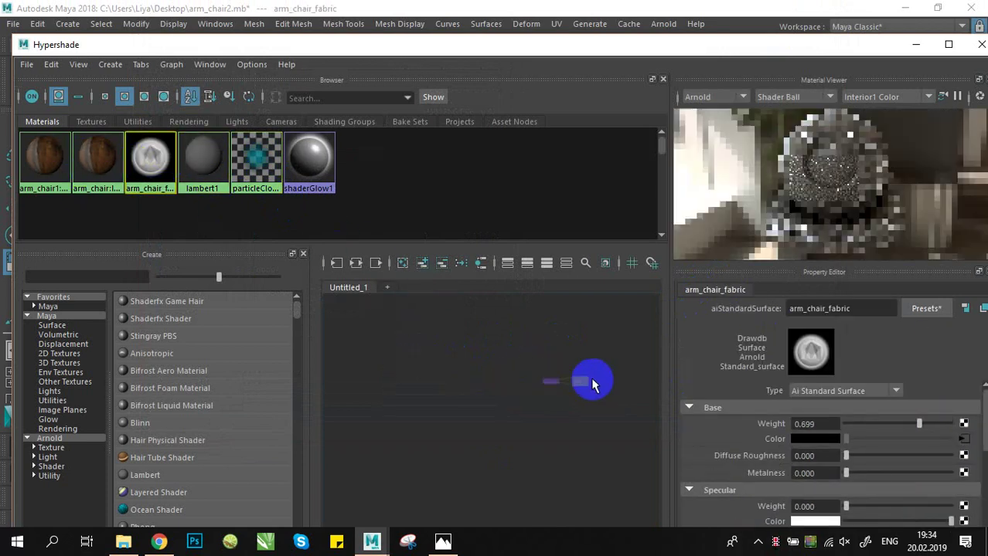
{"action": "left_click", "coordinate": [356, 262]}
- Examine the arm_chair_fabric node network from place2dTexture1 through gray_fabric_texture.jpg to the aiStandardSurface1SG shading group
{"action": "scroll", "coordinate": [494, 396], "scroll_direction": "down", "scroll_amount": 1}
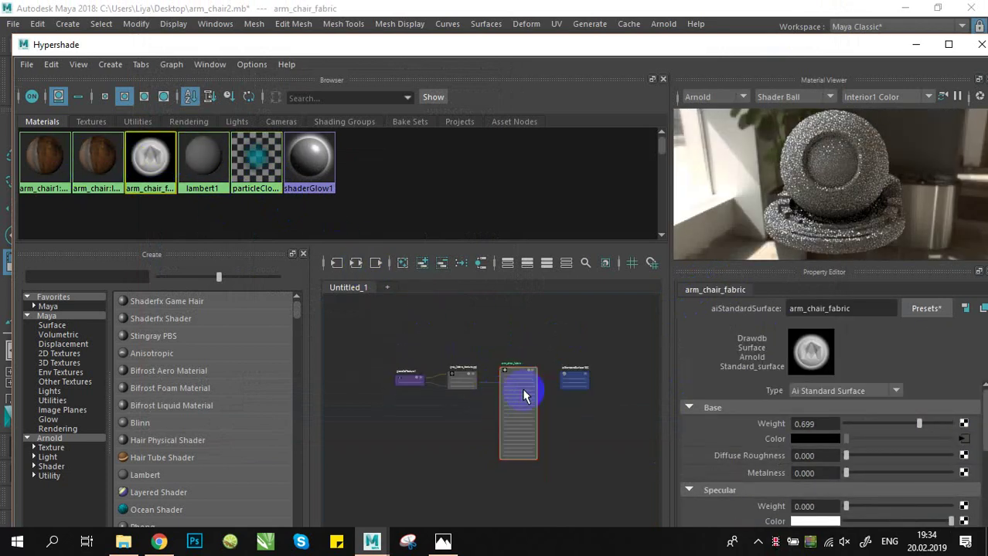
{"action": "scroll", "coordinate": [526, 393], "scroll_direction": "up", "scroll_amount": 4}
{"action": "scroll", "coordinate": [517, 363], "scroll_direction": "down", "scroll_amount": 3}
{"action": "middle_click_drag", "start_coordinate": [466, 363], "coordinate": [508, 384], "text": "alt"}
{"action": "scroll", "coordinate": [569, 410], "scroll_direction": "up", "scroll_amount": 2}
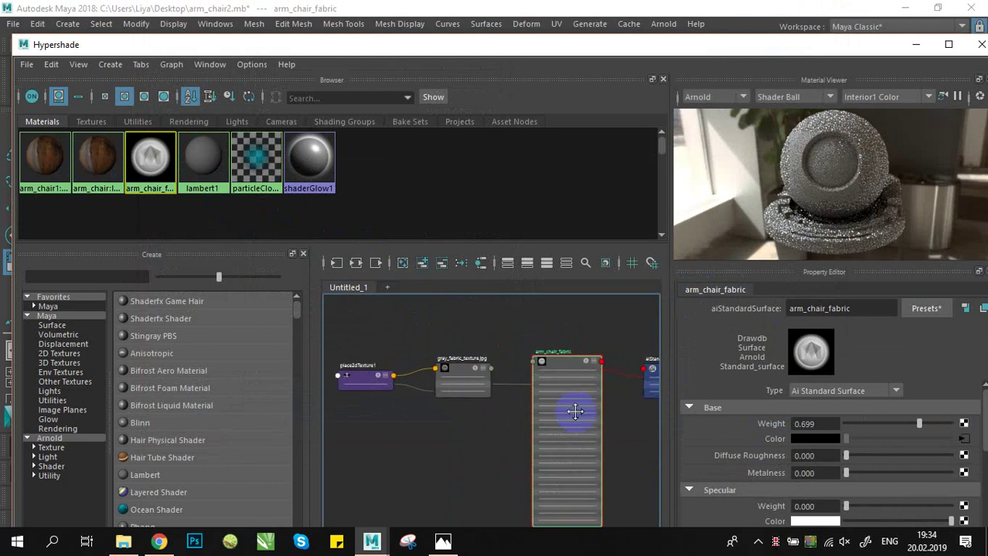
{"action": "scroll", "coordinate": [376, 402], "scroll_direction": "up", "scroll_amount": 4}
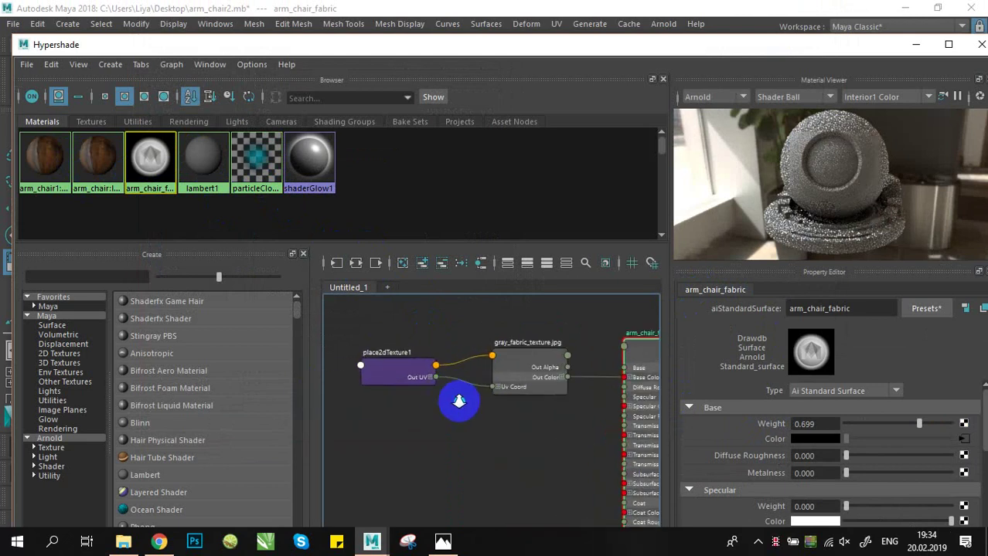
{"action": "middle_click_drag", "start_coordinate": [562, 374], "coordinate": [442, 379], "text": "alt"}
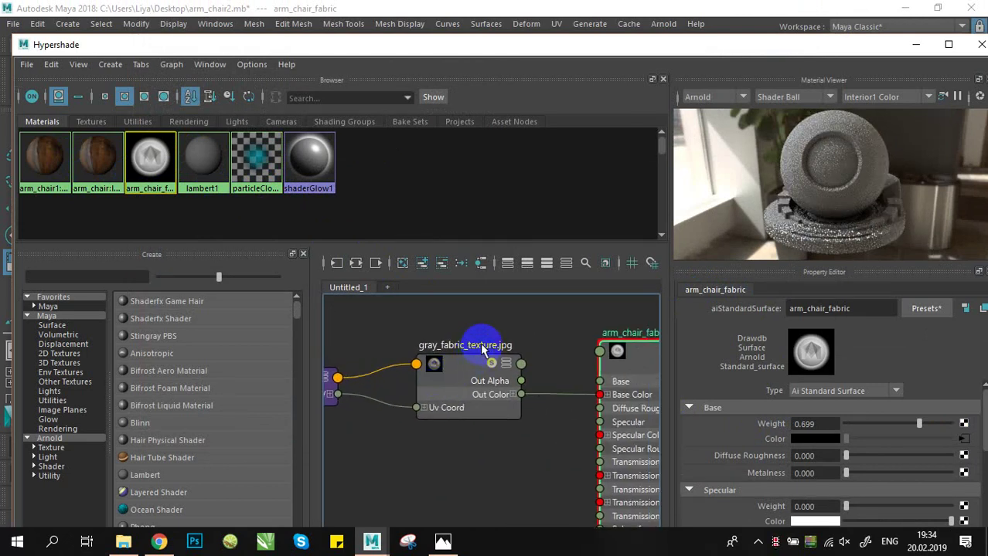
{"action": "double_click", "coordinate": [481, 344]}
{"action": "left_click", "coordinate": [555, 332]}
{"action": "middle_click_drag", "start_coordinate": [570, 373], "coordinate": [514, 353], "text": "alt"}
{"action": "scroll", "coordinate": [479, 361], "scroll_direction": "down", "scroll_amount": 2}
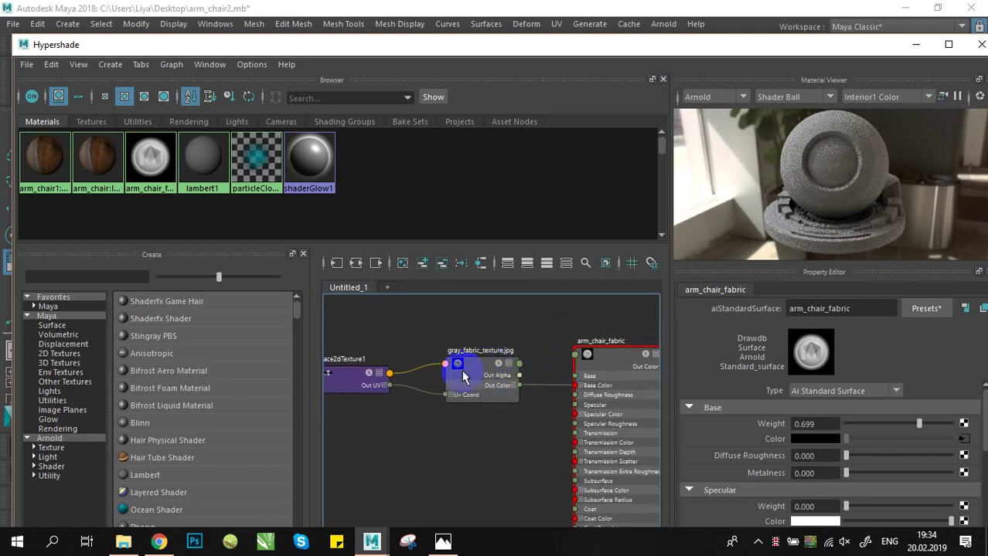
{"action": "middle_click_drag", "start_coordinate": [363, 347], "coordinate": [449, 348], "text": "alt"}
{"action": "scroll", "coordinate": [439, 350], "scroll_direction": "up", "scroll_amount": 3}
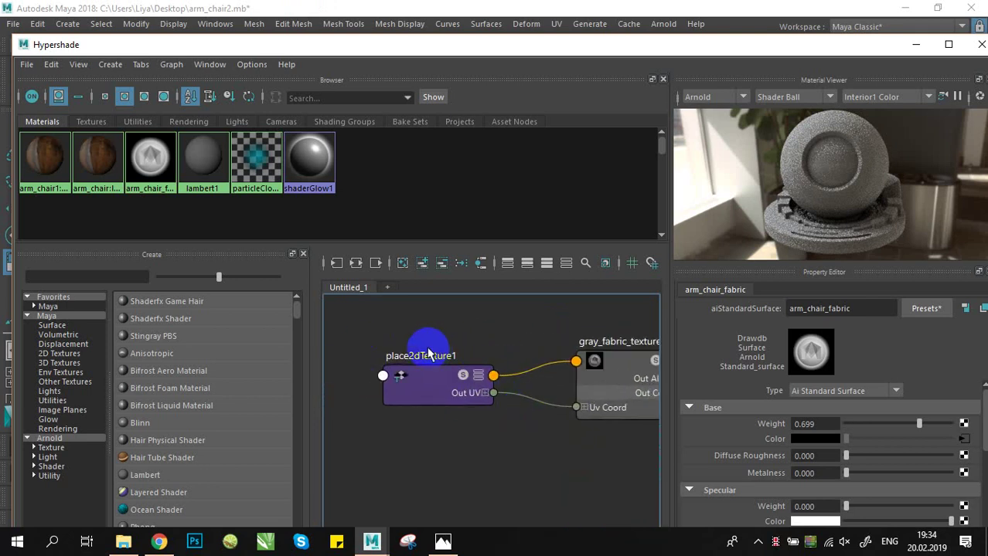
{"action": "middle_click_drag", "start_coordinate": [544, 427], "coordinate": [255, 413], "text": "alt"}
{"action": "middle_click_drag", "start_coordinate": [597, 443], "coordinate": [476, 430], "text": "alt"}
{"action": "scroll", "coordinate": [535, 421], "scroll_direction": "down", "scroll_amount": 2}
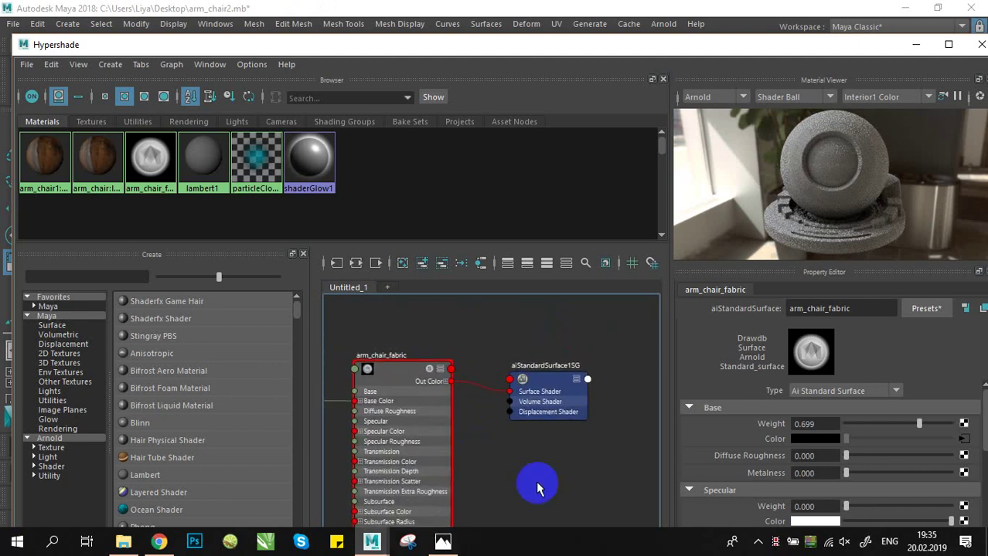
{"action": "scroll", "coordinate": [570, 469], "scroll_direction": "down", "scroll_amount": 4}
{"action": "middle_click_drag", "start_coordinate": [527, 477], "coordinate": [603, 410], "text": "alt"}
{"action": "middle_click_drag", "start_coordinate": [521, 380], "coordinate": [474, 404], "text": "alt"}
{"action": "scroll", "coordinate": [503, 444], "scroll_direction": "up", "scroll_amount": 2}
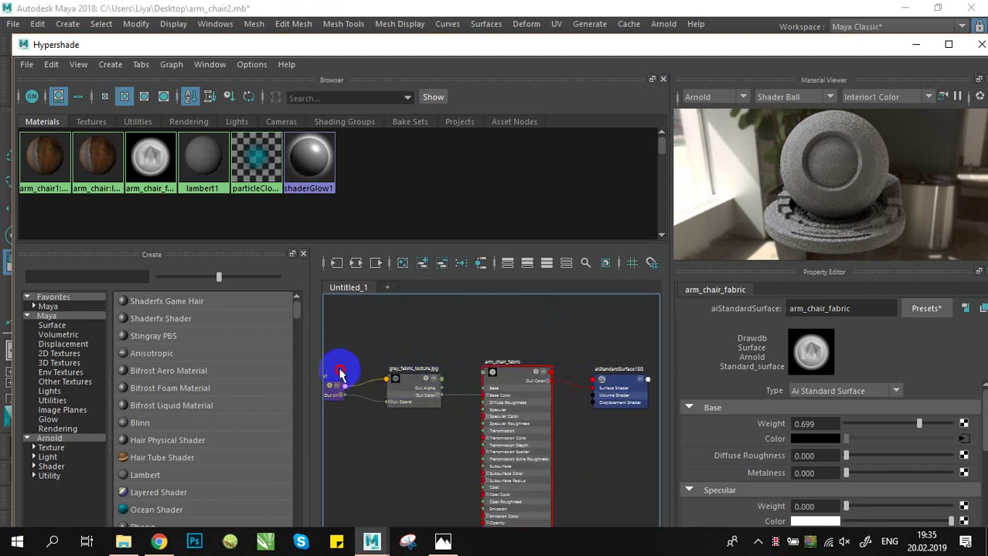
{"action": "middle_click_drag", "start_coordinate": [340, 374], "coordinate": [473, 326], "text": "alt"}
- Select the place2dTexture1 and arm_chair_fabric nodes together and compare their properties
{"action": "left_click", "coordinate": [410, 359]}
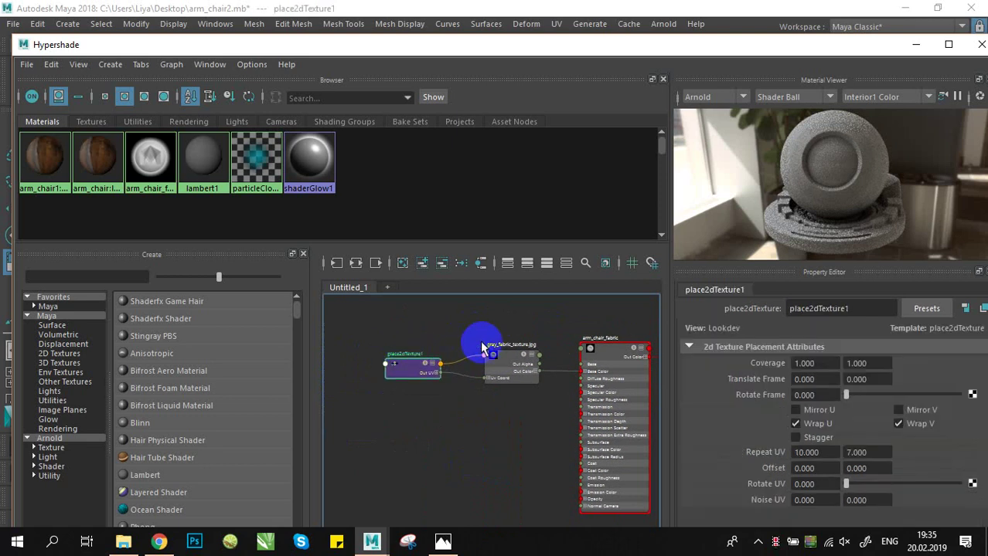
{"action": "double_click", "coordinate": [515, 347]}
{"action": "left_click", "coordinate": [592, 337], "text": "shift"}
{"action": "middle_click_drag", "start_coordinate": [586, 306], "coordinate": [537, 313], "text": "alt"}
{"action": "left_click", "coordinate": [868, 177]}
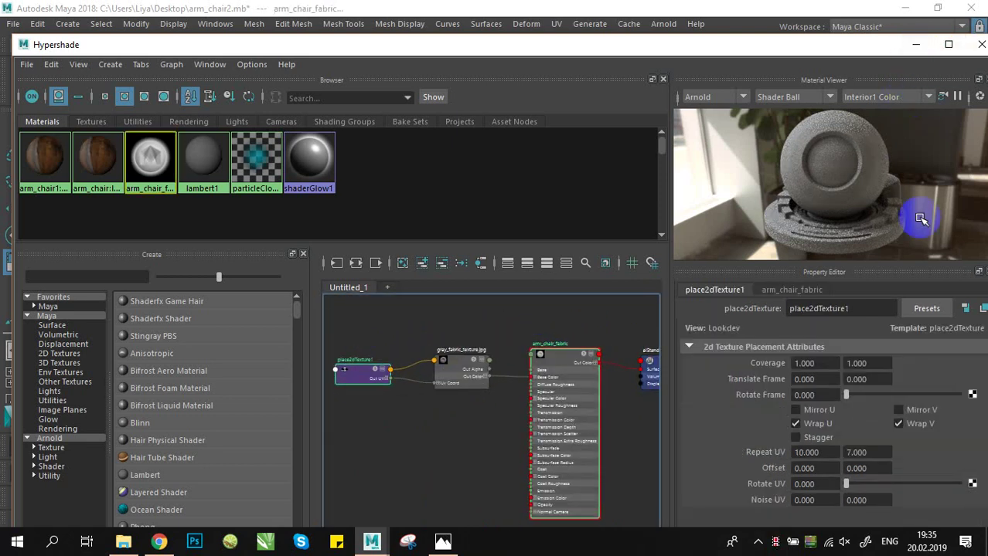
{"action": "left_click", "coordinate": [792, 289]}
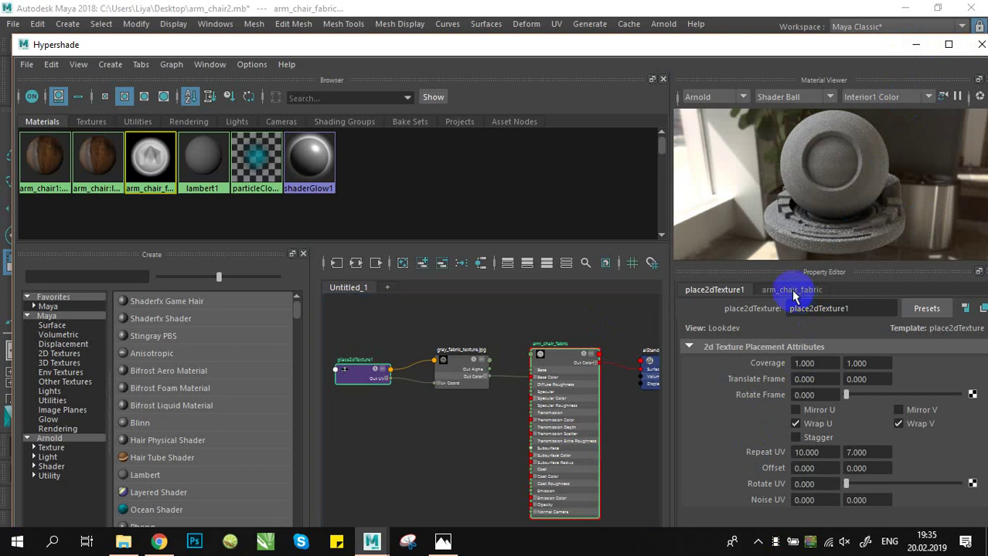
{"action": "left_click", "coordinate": [725, 286]}
{"action": "left_click", "coordinate": [788, 292]}
{"action": "left_click", "coordinate": [731, 293]}
{"action": "left_click", "coordinate": [792, 293]}
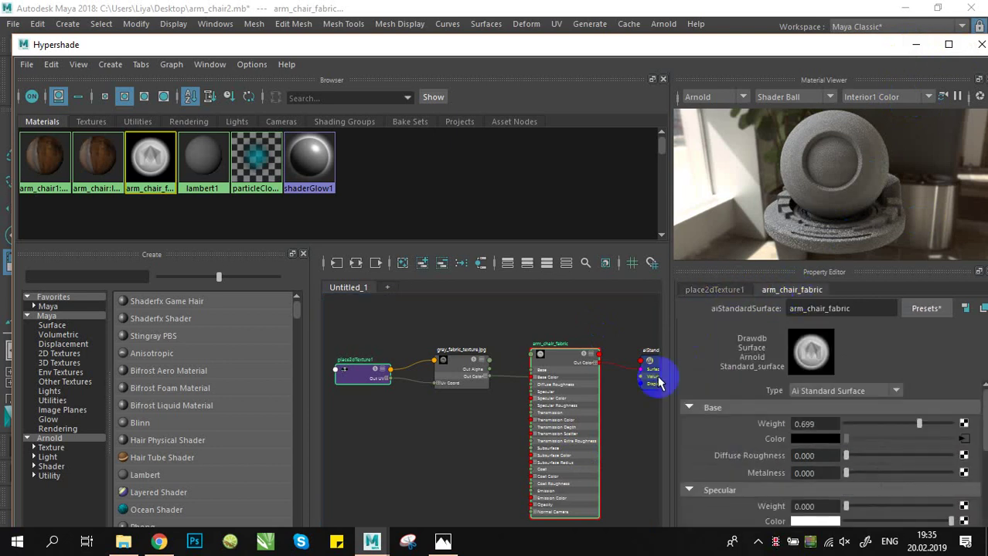
- Select only the arm_chair_fabric node and inspect its fabric up close in the material preview
{"action": "middle_click_drag", "start_coordinate": [570, 399], "coordinate": [514, 371], "text": "alt"}
{"action": "right_click_drag", "start_coordinate": [517, 369], "coordinate": [595, 460], "text": "alt"}
{"action": "middle_click_drag", "start_coordinate": [595, 461], "coordinate": [527, 443], "text": "alt"}
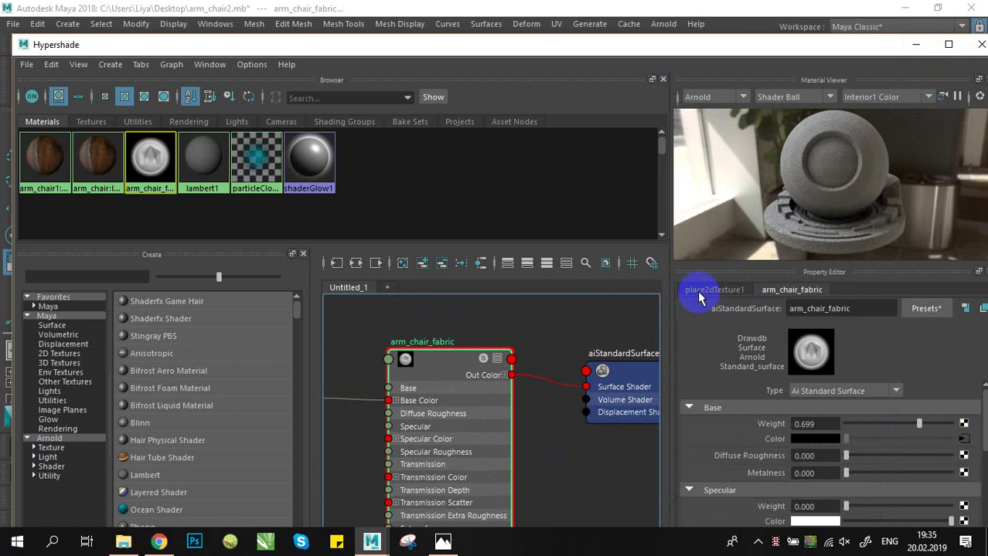
{"action": "double_click", "coordinate": [422, 341]}
{"action": "left_click", "coordinate": [574, 325]}
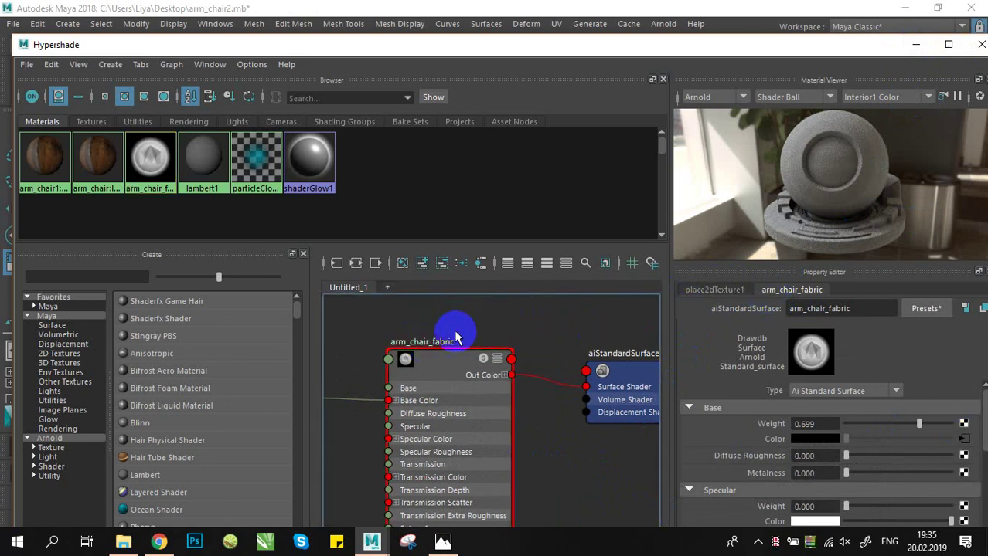
{"action": "left_click", "coordinate": [453, 336]}
{"action": "scroll", "coordinate": [873, 431], "scroll_direction": "down", "scroll_amount": 1}
{"action": "scroll", "coordinate": [874, 432], "scroll_direction": "up", "scroll_amount": 1}
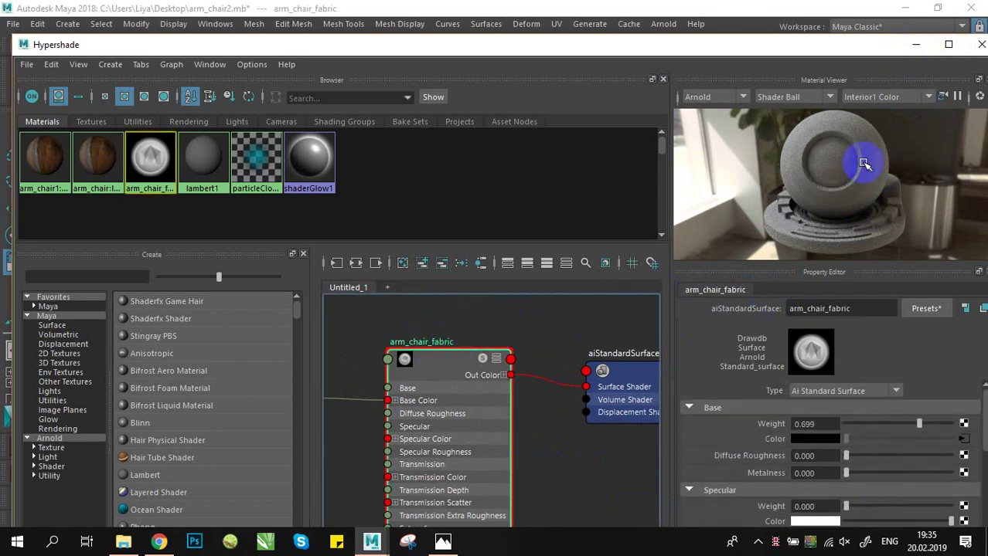
{"action": "scroll", "coordinate": [850, 159], "scroll_direction": "up", "scroll_amount": 5}
{"action": "scroll", "coordinate": [853, 172], "scroll_direction": "down", "scroll_amount": 3}
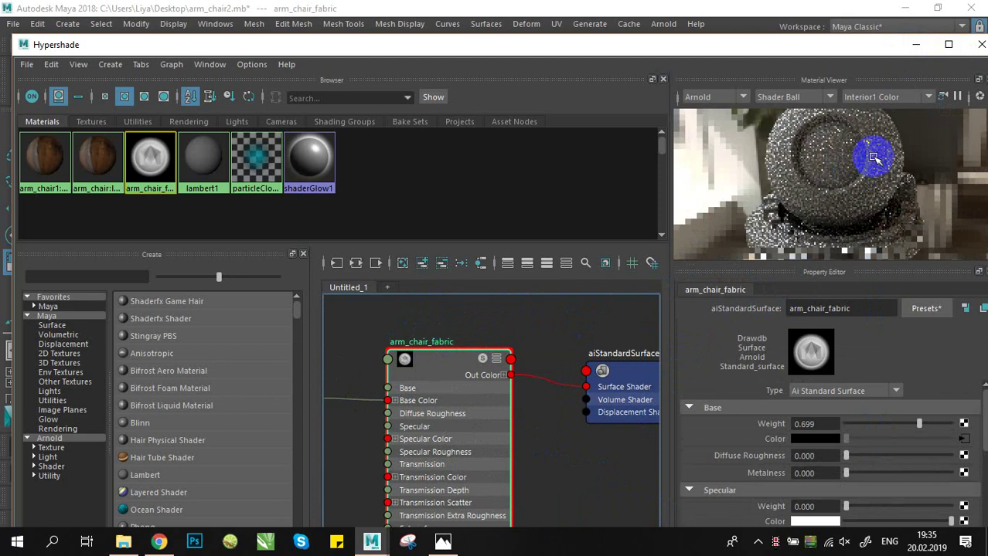
{"action": "scroll", "coordinate": [848, 210], "scroll_direction": "up", "scroll_amount": 3}
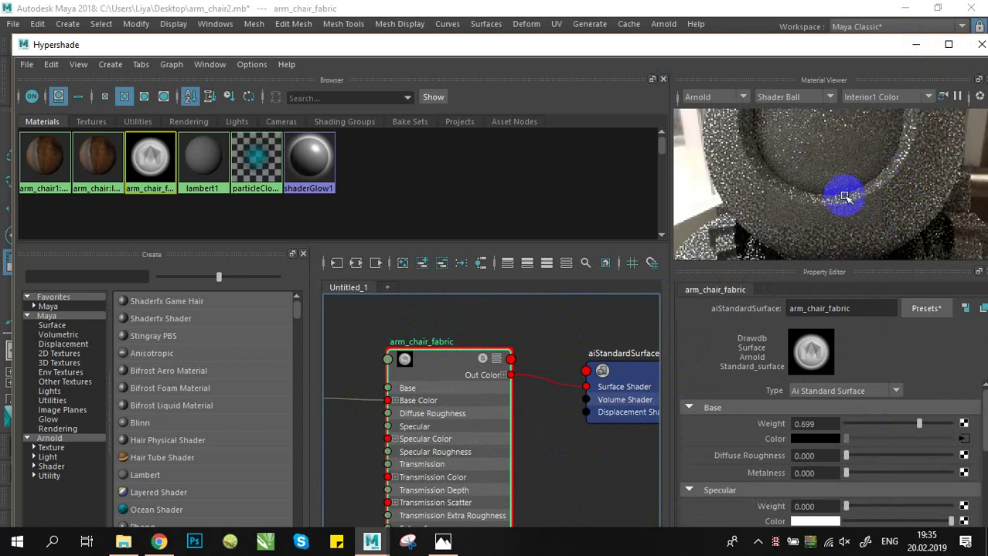
- Set arm_chair_fabric's base weight to 0.580 and its diffuse roughness to 0.538
{"action": "left_click_drag", "start_coordinate": [926, 421], "coordinate": [909, 434]}
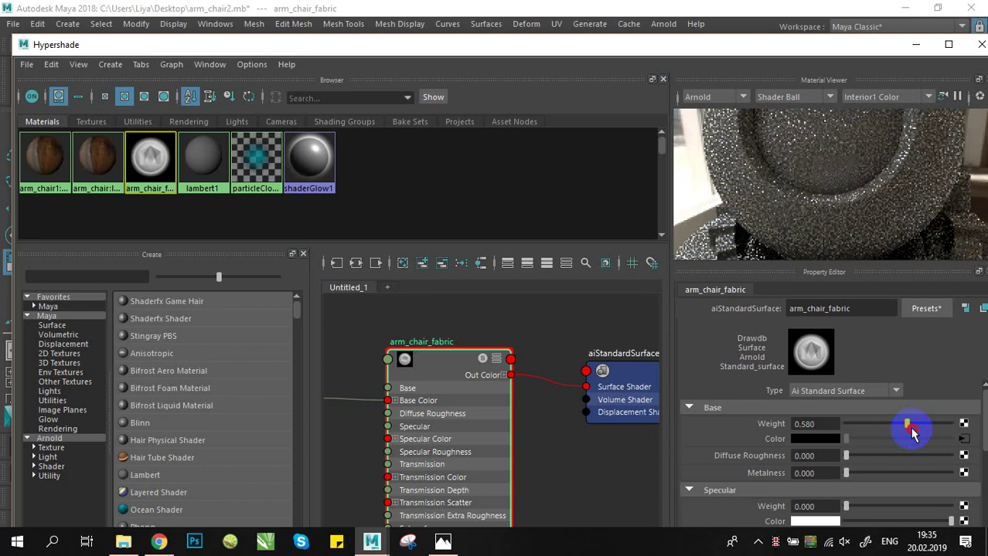
{"action": "scroll", "coordinate": [858, 475], "scroll_direction": "down", "scroll_amount": 2}
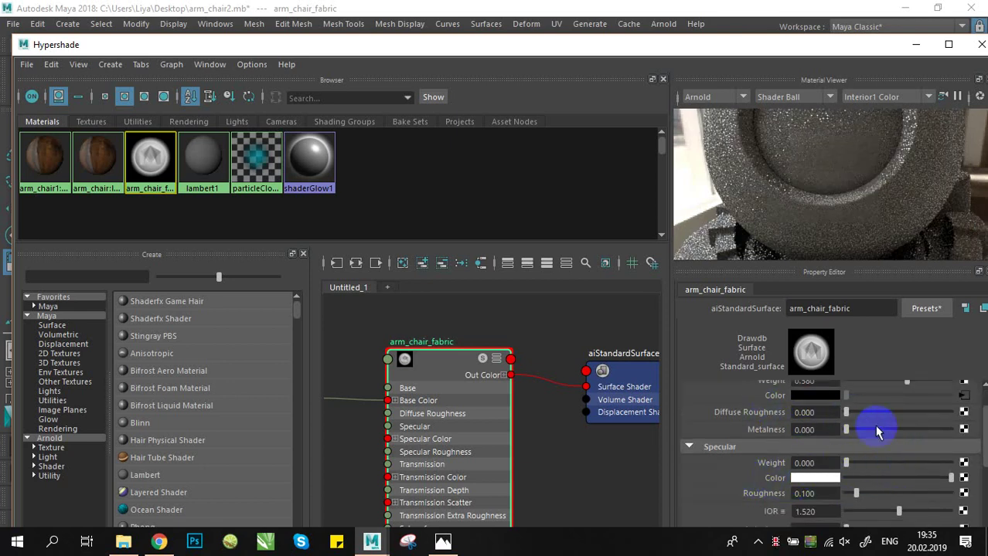
{"action": "left_click_drag", "start_coordinate": [859, 418], "coordinate": [905, 415]}
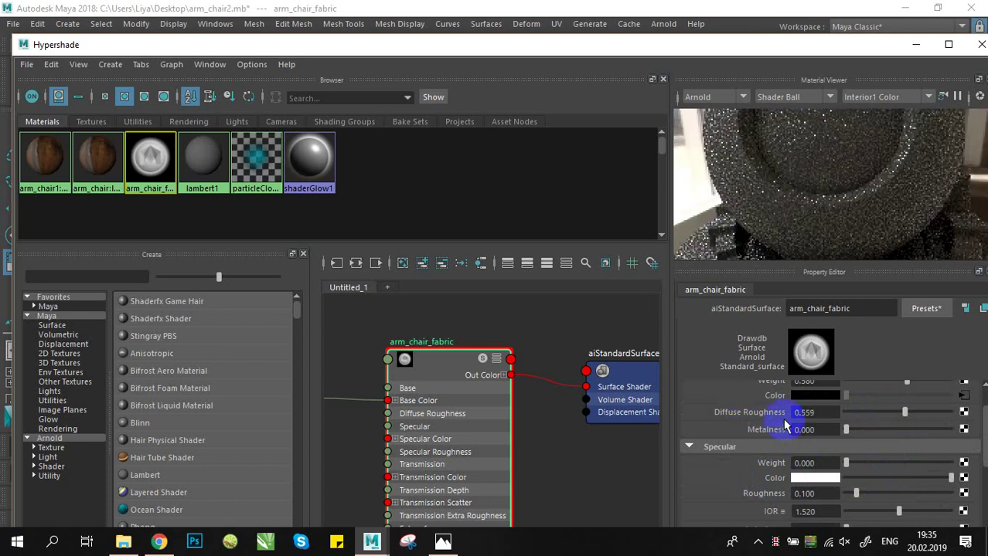
{"action": "left_click_drag", "start_coordinate": [763, 418], "coordinate": [902, 412]}
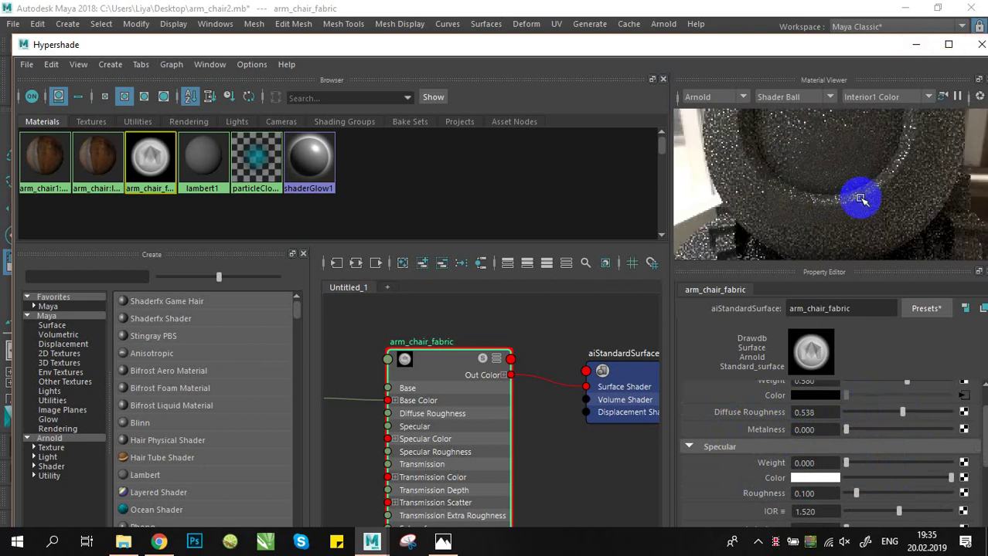
{"action": "left_click_drag", "start_coordinate": [930, 195], "coordinate": [850, 214]}
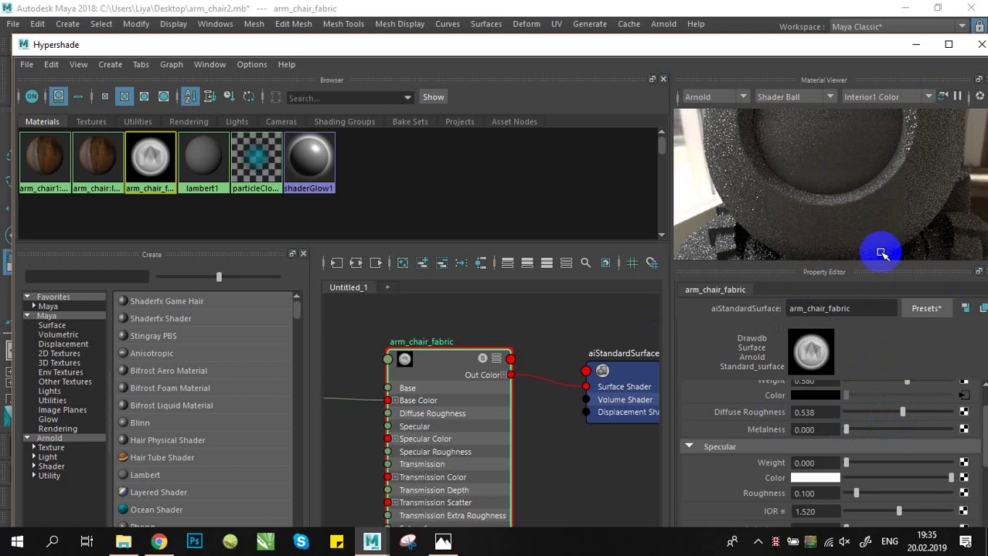
{"action": "left_click_drag", "start_coordinate": [699, 415], "coordinate": [936, 80]}
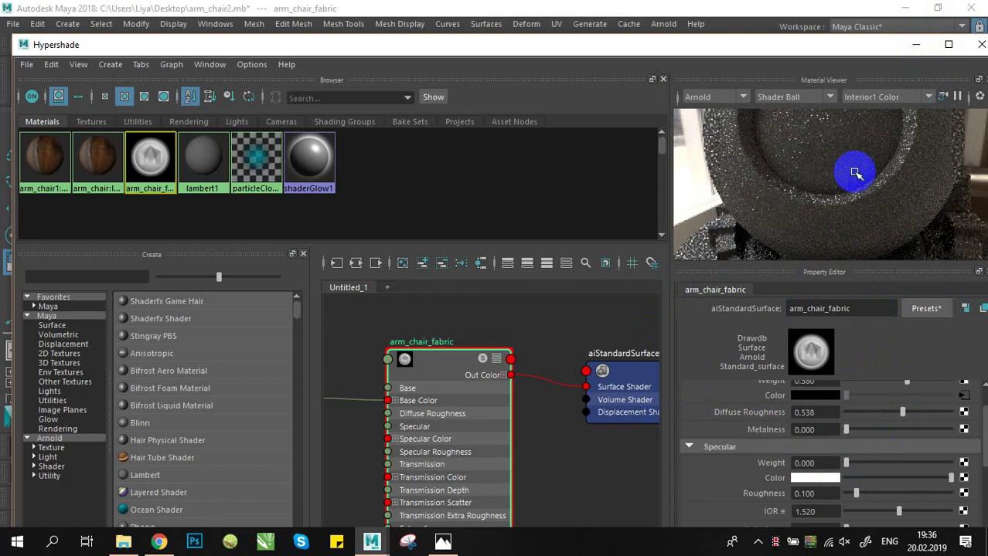
- Minimize the Hypershade window to return to the armchair in the perspective view
{"action": "left_click_drag", "start_coordinate": [883, 45], "coordinate": [769, 65]}
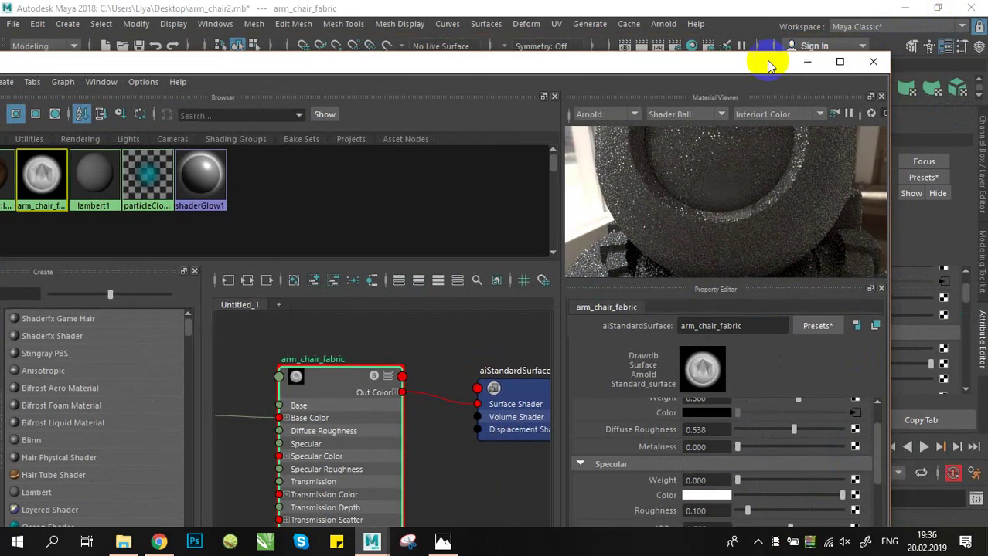
{"action": "left_click", "coordinate": [462, 541]}
{"action": "left_click", "coordinate": [450, 539]}
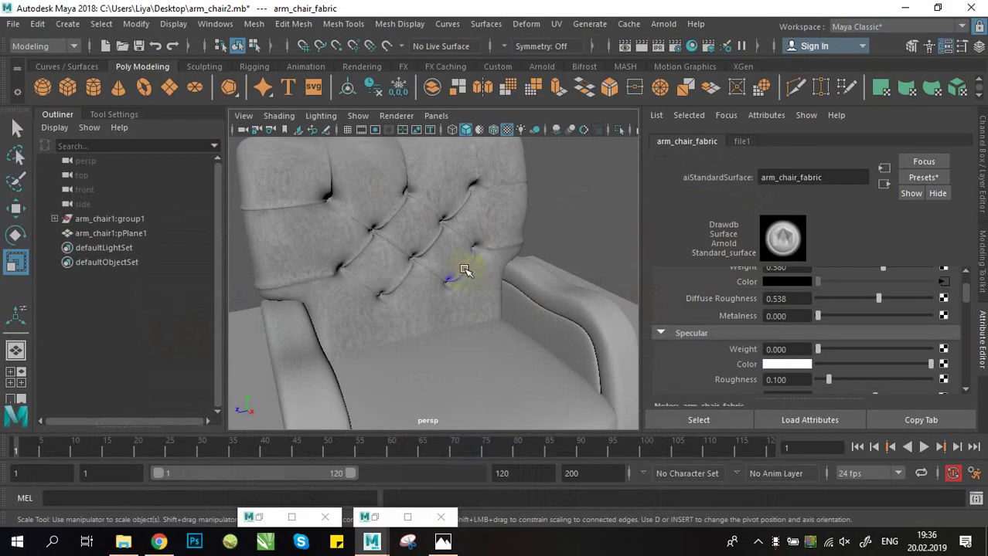
- Select the armchair's seat cushion, both armrests and the front panel below the seat together
{"action": "left_click", "coordinate": [466, 269]}
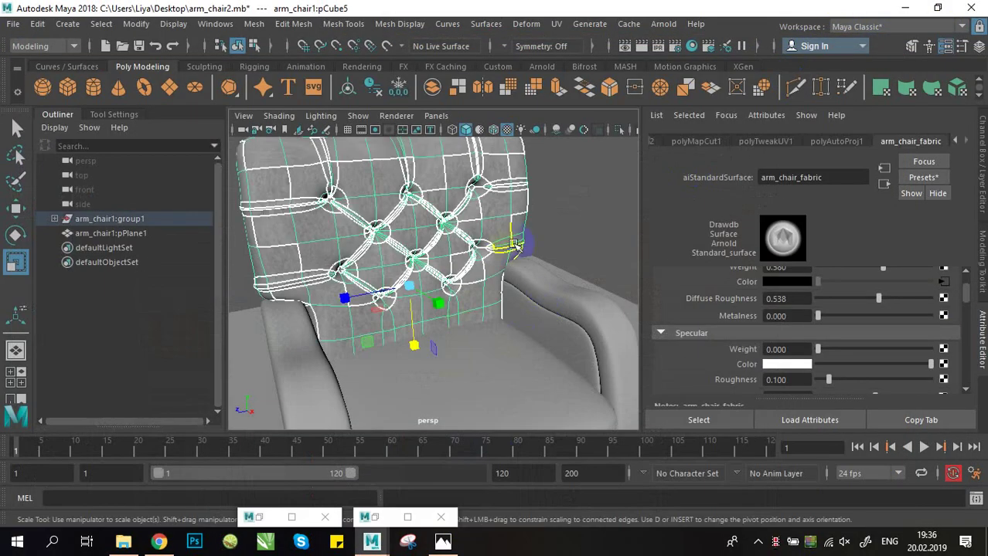
{"action": "right_click_drag", "start_coordinate": [537, 228], "coordinate": [529, 210], "text": "alt"}
{"action": "left_click_drag", "start_coordinate": [529, 210], "coordinate": [512, 271], "text": "alt"}
{"action": "middle_click_drag", "start_coordinate": [512, 271], "coordinate": [501, 236], "text": "alt"}
{"action": "left_click_drag", "start_coordinate": [500, 236], "coordinate": [487, 319], "text": "alt"}
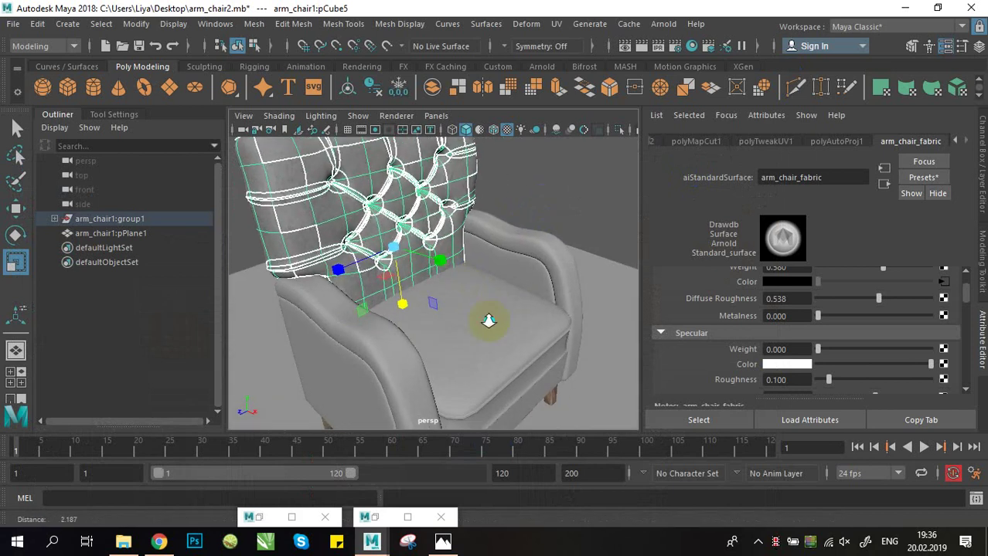
{"action": "right_click_drag", "start_coordinate": [487, 320], "coordinate": [502, 352], "text": "alt"}
{"action": "left_click", "coordinate": [503, 353]}
{"action": "left_click", "coordinate": [361, 366], "text": "shift"}
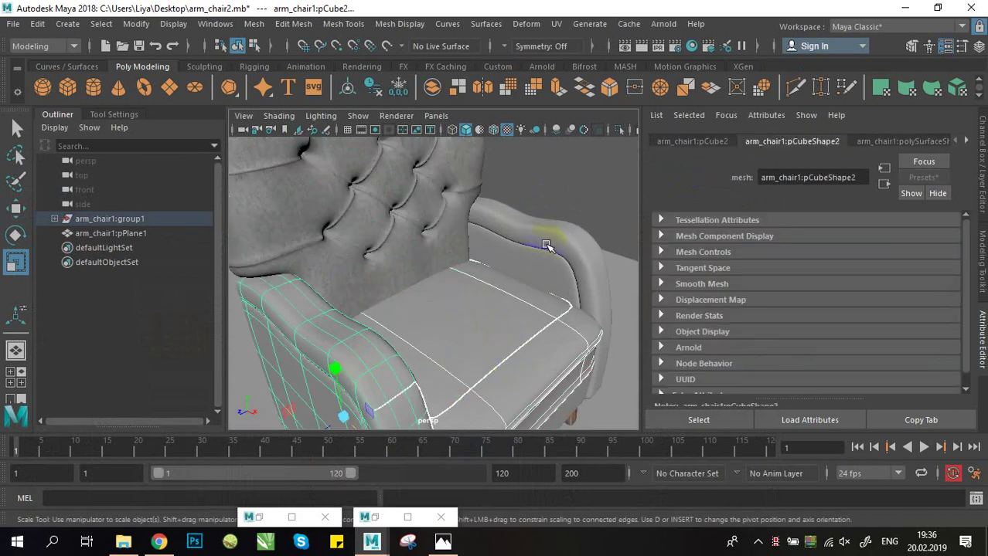
{"action": "left_click", "coordinate": [545, 243], "text": "shift"}
{"action": "middle_click_drag", "start_coordinate": [534, 316], "coordinate": [480, 205], "text": "alt"}
{"action": "left_click", "coordinate": [482, 316], "text": "shift"}
{"action": "left_click_drag", "start_coordinate": [560, 309], "coordinate": [509, 432], "text": "alt"}
- Check the club-chairs.jpg reference photo and assign the existing arm_chair_fabric material to the selected chair parts
{"action": "left_click", "coordinate": [443, 544]}
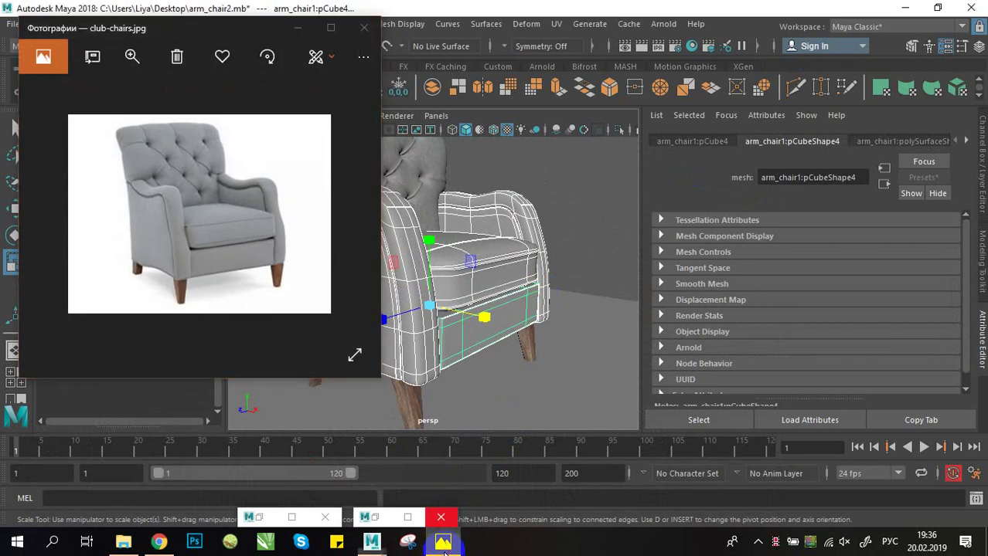
{"action": "left_click", "coordinate": [443, 543]}
{"action": "right_click_drag", "start_coordinate": [520, 220], "coordinate": [605, 526]}
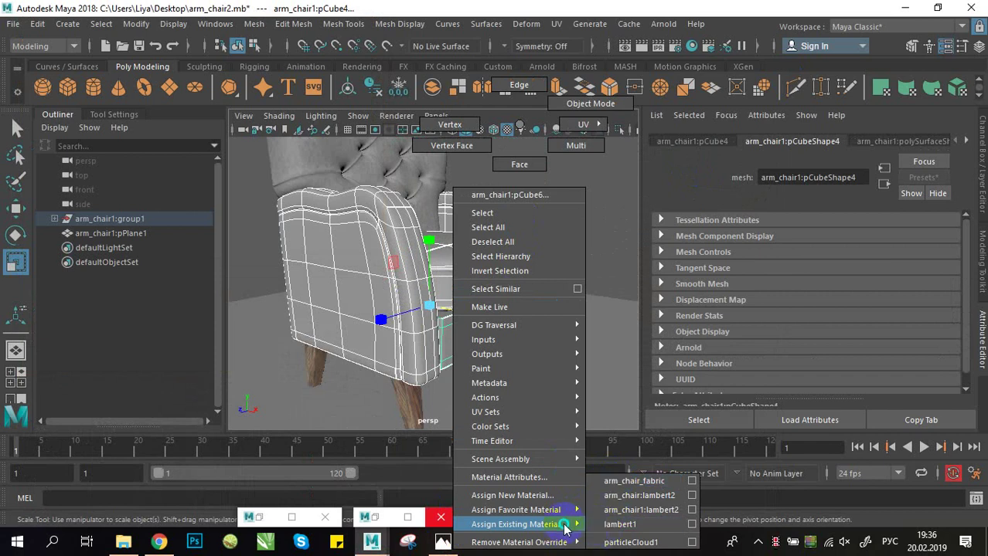
{"action": "left_click", "coordinate": [616, 484]}
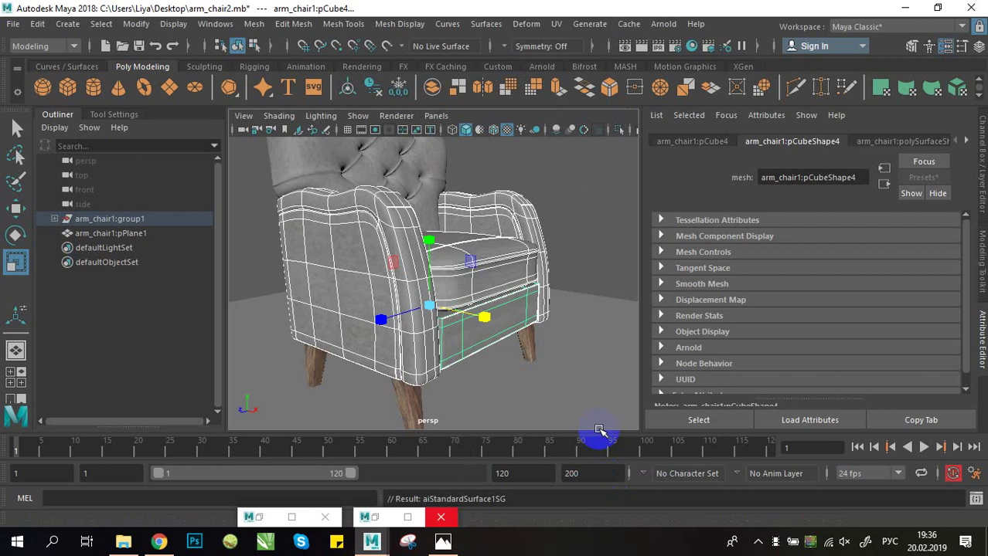
- Clear the selection and examine the fabric on the seat cushion, armrests and front panel
{"action": "left_click", "coordinate": [583, 224]}
{"action": "left_click_drag", "start_coordinate": [543, 266], "coordinate": [522, 340], "text": "alt"}
{"action": "middle_click_drag", "start_coordinate": [522, 340], "coordinate": [525, 355], "text": "alt"}
{"action": "left_click_drag", "start_coordinate": [526, 355], "coordinate": [504, 302], "text": "alt"}
{"action": "right_click_drag", "start_coordinate": [503, 302], "coordinate": [470, 334], "text": "alt"}
{"action": "left_click_drag", "start_coordinate": [469, 334], "coordinate": [547, 205], "text": "alt"}
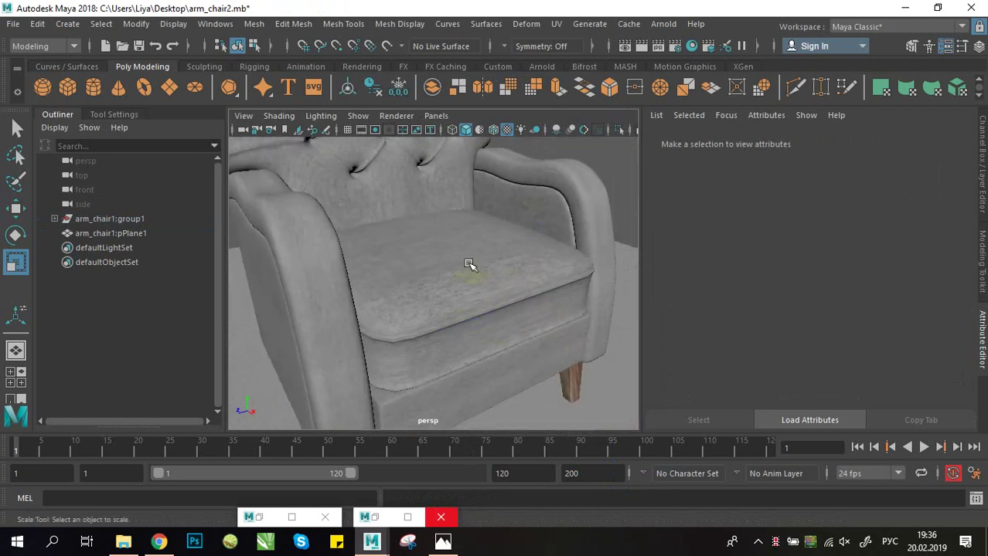
- Select the seat cushion and examine the fabric scale on its top and front side up close
{"action": "right_click_drag", "start_coordinate": [470, 265], "coordinate": [482, 297], "text": "alt"}
{"action": "left_click", "coordinate": [533, 292]}
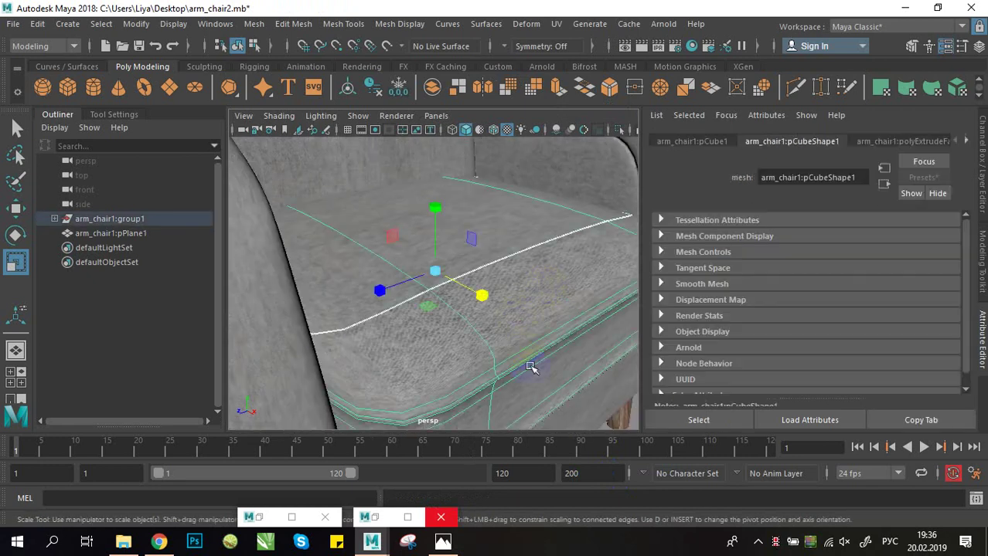
{"action": "right_click_drag", "start_coordinate": [536, 364], "coordinate": [553, 392], "text": "alt"}
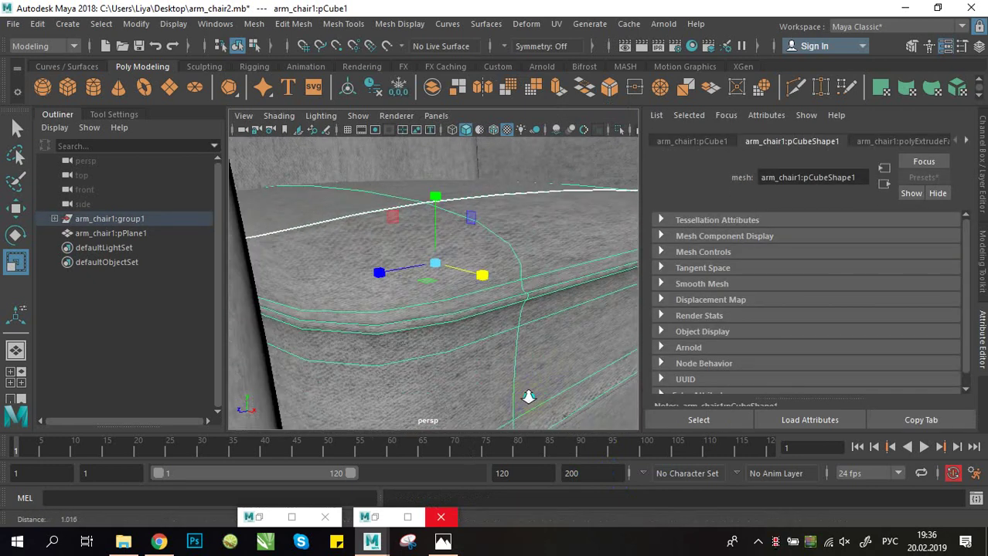
{"action": "left_click_drag", "start_coordinate": [529, 396], "coordinate": [511, 376], "text": "alt"}
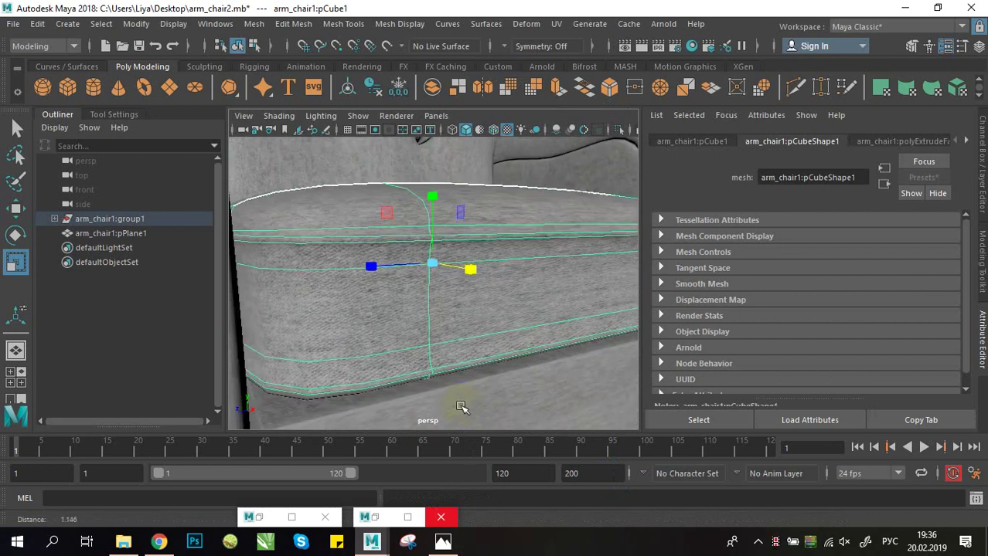
{"action": "left_click_drag", "start_coordinate": [411, 413], "coordinate": [479, 306], "text": "alt"}
{"action": "right_click_drag", "start_coordinate": [487, 317], "coordinate": [464, 303], "text": "alt"}
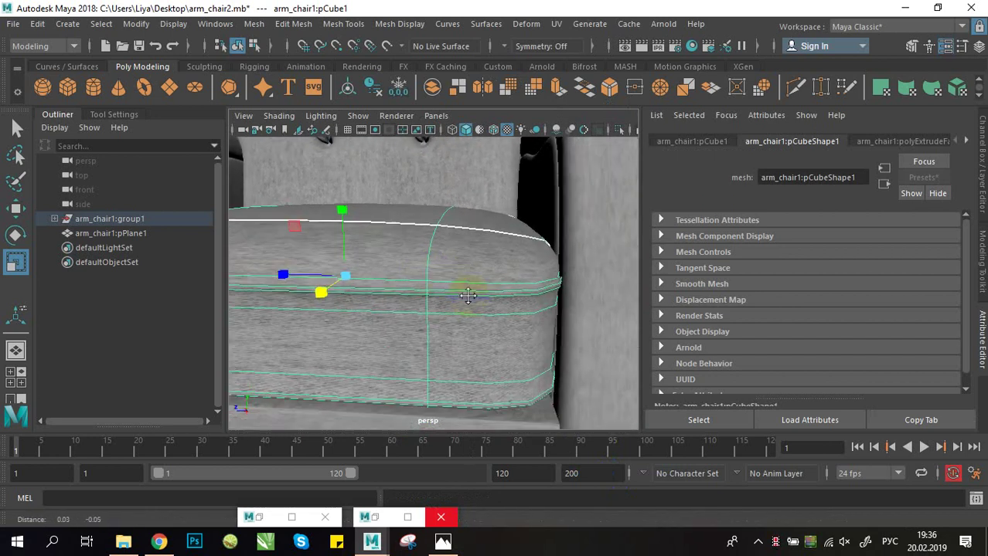
{"action": "middle_click_drag", "start_coordinate": [468, 296], "coordinate": [442, 271], "text": "alt"}
- Select the armrest and examine the fabric scale and direction along its curved top and outer side
{"action": "left_click_drag", "start_coordinate": [544, 230], "coordinate": [537, 362], "text": "alt"}
{"action": "left_click_drag", "start_coordinate": [578, 330], "coordinate": [538, 317], "text": "alt"}
{"action": "right_click_drag", "start_coordinate": [508, 293], "coordinate": [604, 324], "text": "alt"}
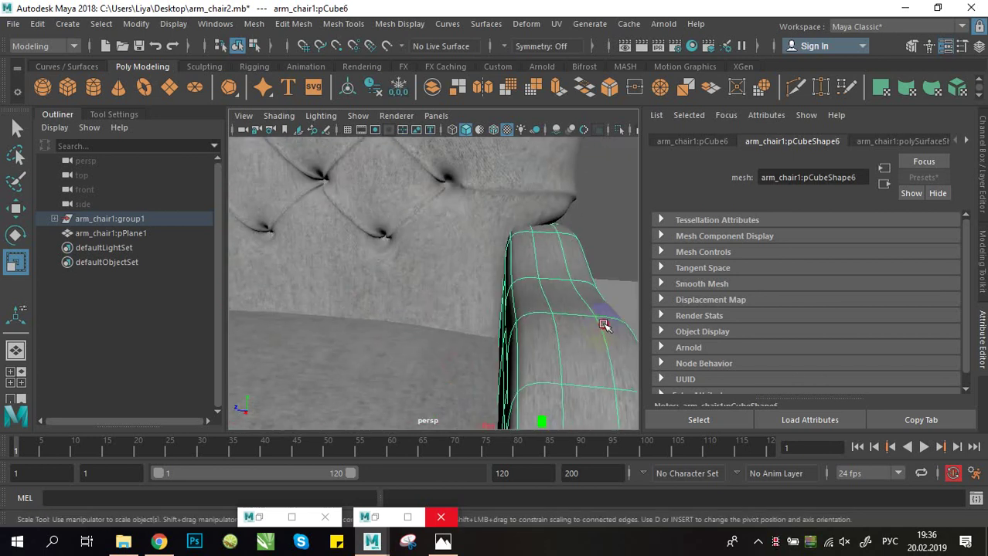
{"action": "left_click_drag", "start_coordinate": [604, 324], "coordinate": [513, 297], "text": "alt"}
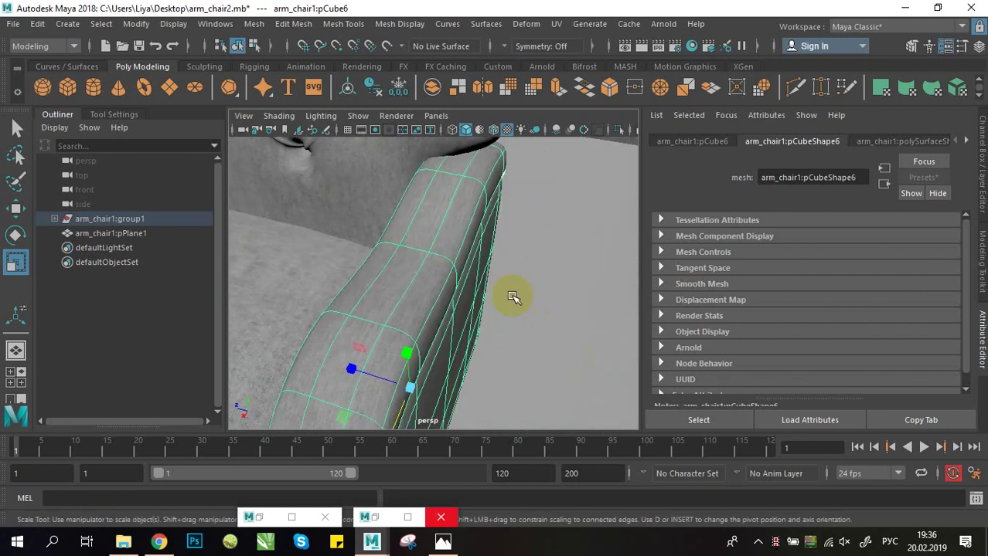
{"action": "right_click_drag", "start_coordinate": [514, 297], "coordinate": [417, 284], "text": "alt"}
{"action": "middle_click_drag", "start_coordinate": [418, 285], "coordinate": [448, 295], "text": "alt"}
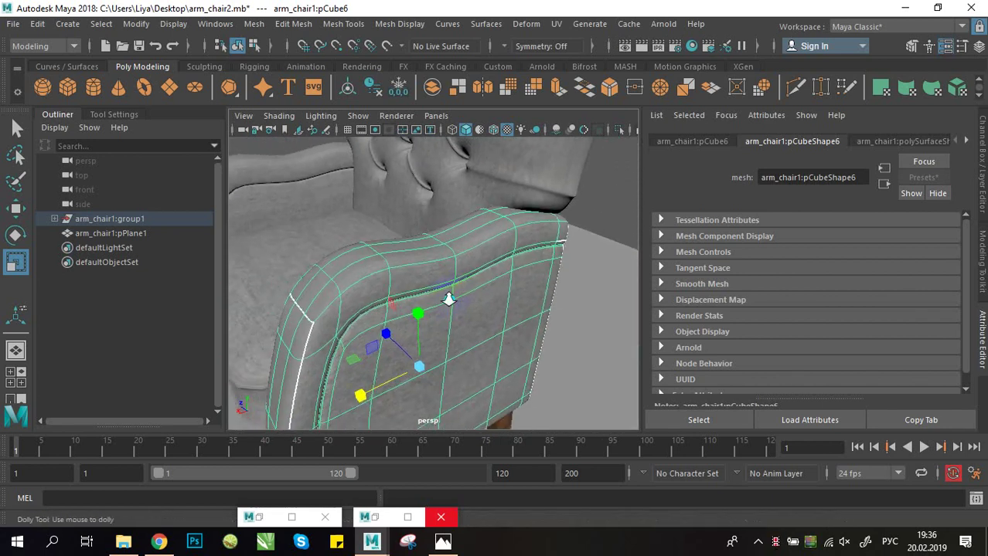
{"action": "right_click_drag", "start_coordinate": [448, 295], "coordinate": [518, 337], "text": "alt"}
{"action": "left_click_drag", "start_coordinate": [517, 337], "coordinate": [587, 319], "text": "alt"}
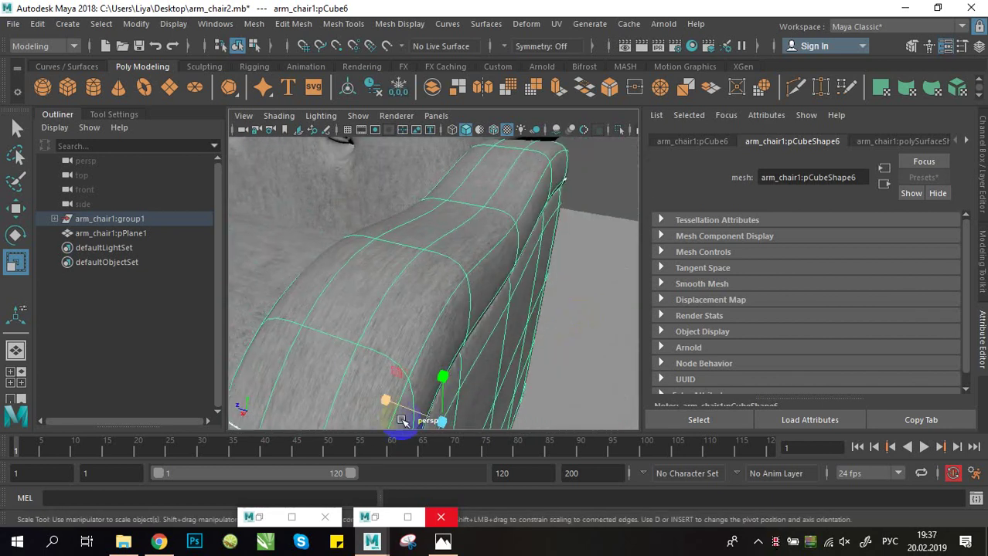
- Restore the UV Editor and compare the armrest's UV layout with the fabric on the model
{"action": "left_click", "coordinate": [257, 521]}
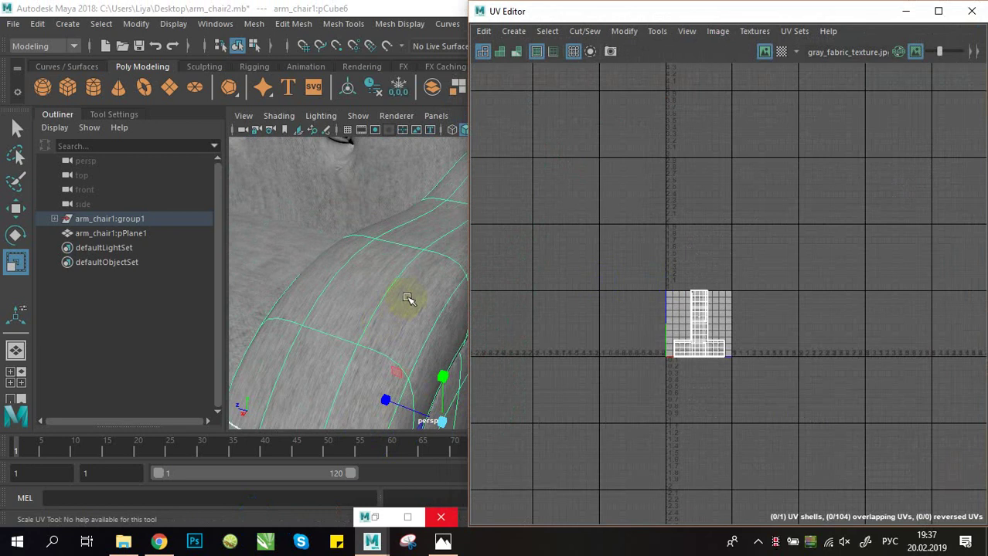
{"action": "left_click_drag", "start_coordinate": [407, 298], "coordinate": [398, 242], "text": "alt"}
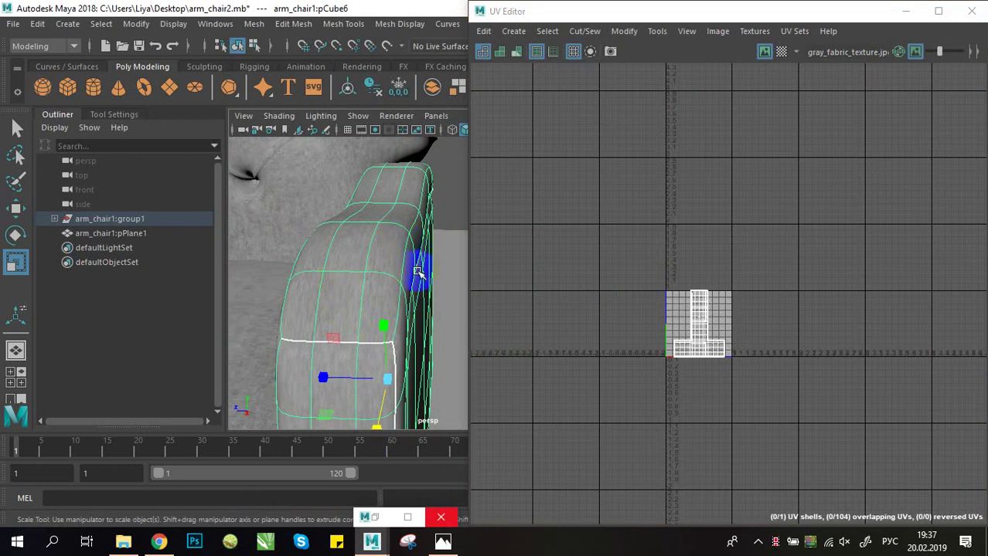
{"action": "left_click_drag", "start_coordinate": [360, 283], "coordinate": [364, 244], "text": "alt"}
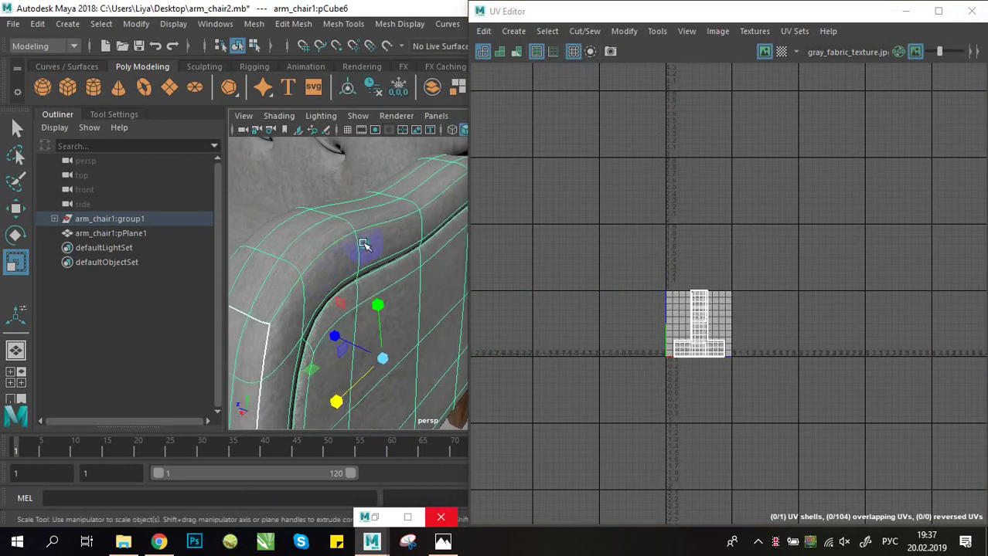
- Select the edge loop along the outer edge of the armrest's top and cut its UVs there
{"action": "right_click_drag", "start_coordinate": [378, 186], "coordinate": [368, 132]}
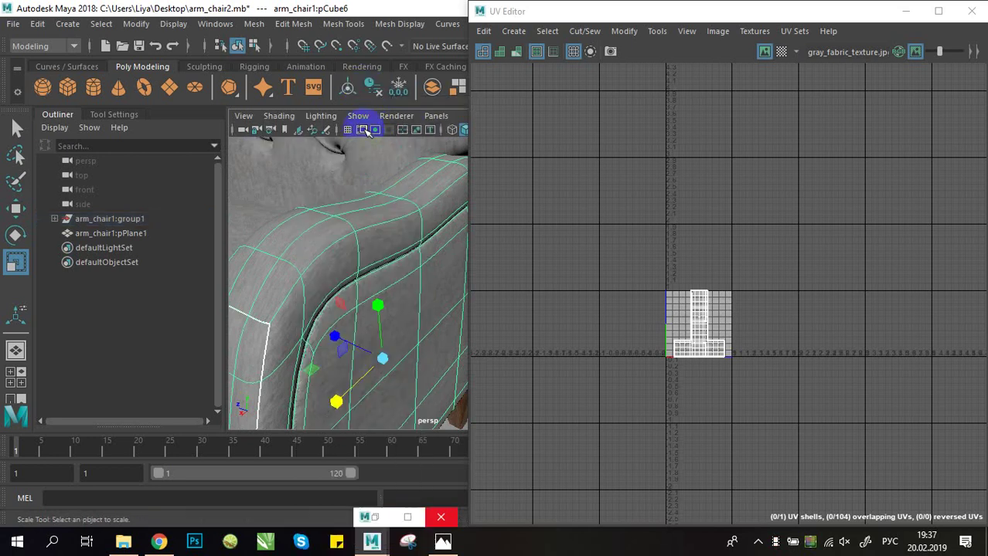
{"action": "left_click", "coordinate": [285, 306]}
{"action": "left_click_drag", "start_coordinate": [432, 248], "coordinate": [325, 238], "text": "alt"}
{"action": "double_click", "coordinate": [314, 235], "text": "shift"}
{"action": "left_click_drag", "start_coordinate": [289, 291], "coordinate": [390, 284], "text": "alt"}
{"action": "middle_click_drag", "start_coordinate": [390, 285], "coordinate": [319, 292], "text": "alt"}
{"action": "left_click_drag", "start_coordinate": [319, 292], "coordinate": [343, 285], "text": "alt"}
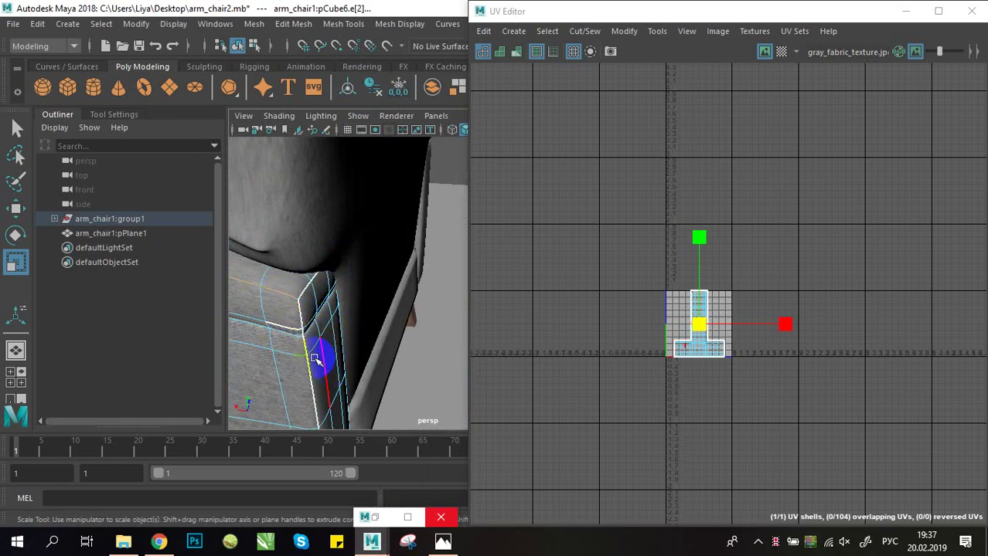
{"action": "left_click_drag", "start_coordinate": [366, 307], "coordinate": [293, 309], "text": "alt"}
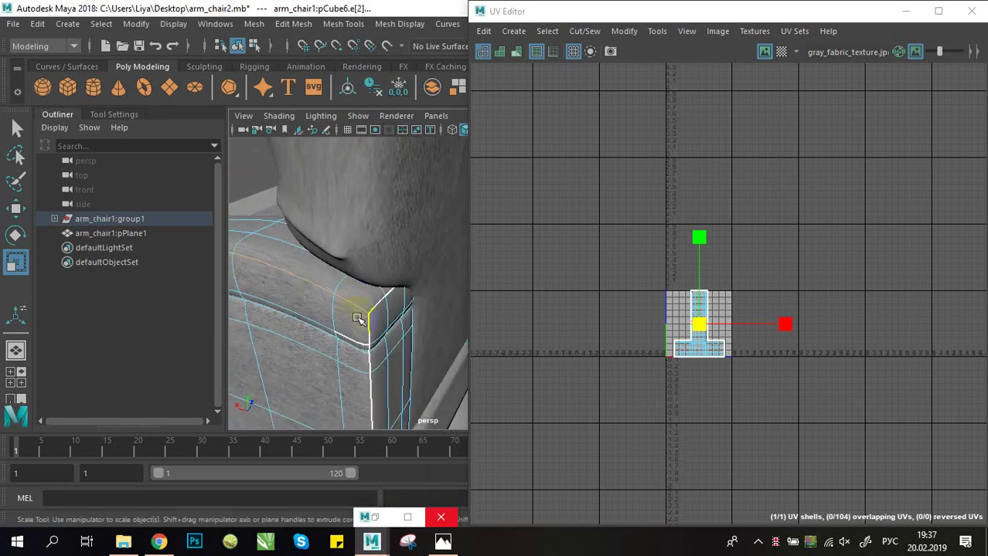
{"action": "left_click_drag", "start_coordinate": [280, 270], "coordinate": [334, 296], "text": "alt"}
{"action": "left_click_drag", "start_coordinate": [383, 252], "coordinate": [436, 222], "text": "alt"}
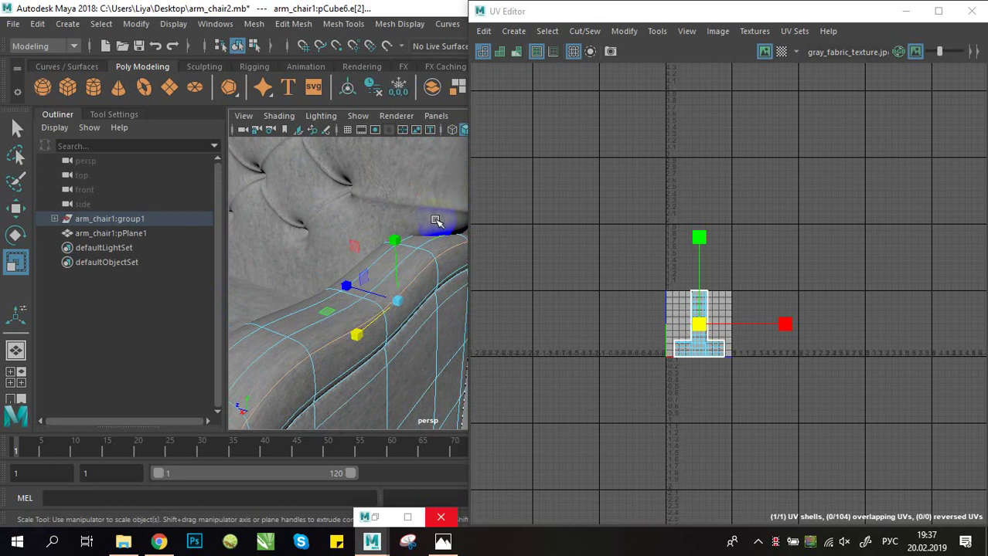
{"action": "scroll", "coordinate": [696, 309], "scroll_direction": "up", "scroll_amount": 10}
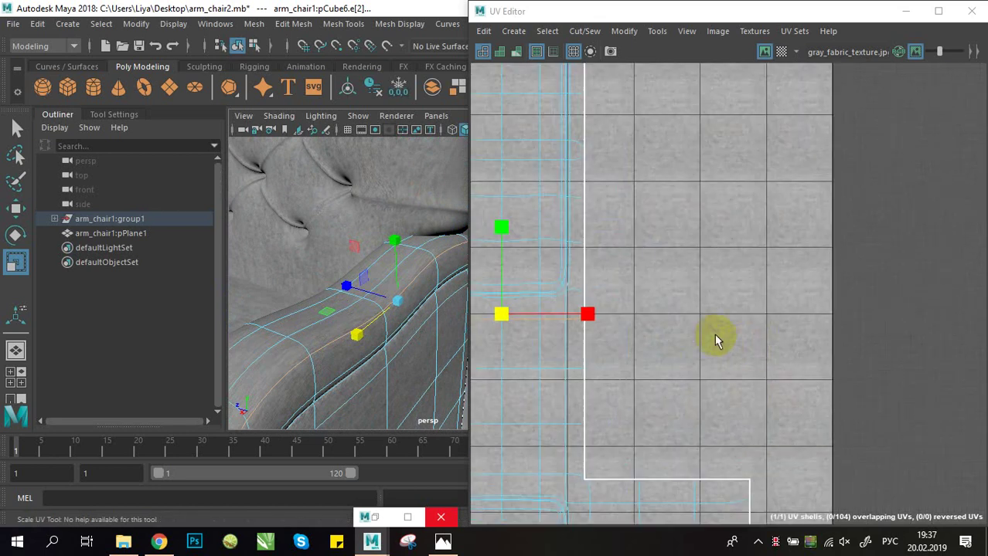
{"action": "right_click_drag", "start_coordinate": [767, 302], "coordinate": [701, 331], "text": "shift"}
{"action": "left_click", "coordinate": [589, 286]}
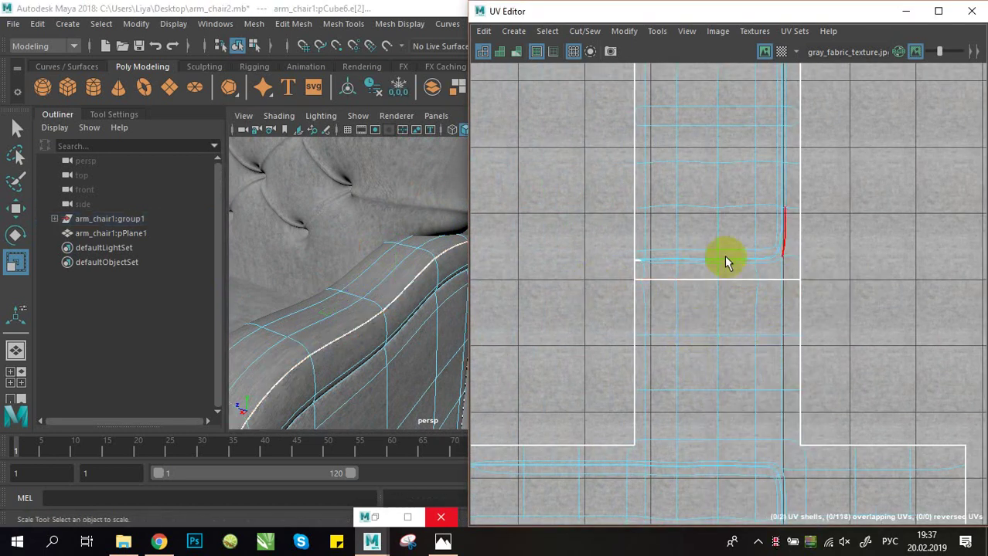
- Select the edge loop along the inner edge of the armrest's top and cut its UVs there
{"action": "left_click_drag", "start_coordinate": [393, 330], "coordinate": [381, 352], "text": "alt"}
{"action": "left_click_drag", "start_coordinate": [352, 313], "coordinate": [384, 325], "text": "alt"}
{"action": "double_click", "coordinate": [364, 319], "text": "shift"}
{"action": "right_click_drag", "start_coordinate": [847, 207], "coordinate": [722, 228], "text": "alt"}
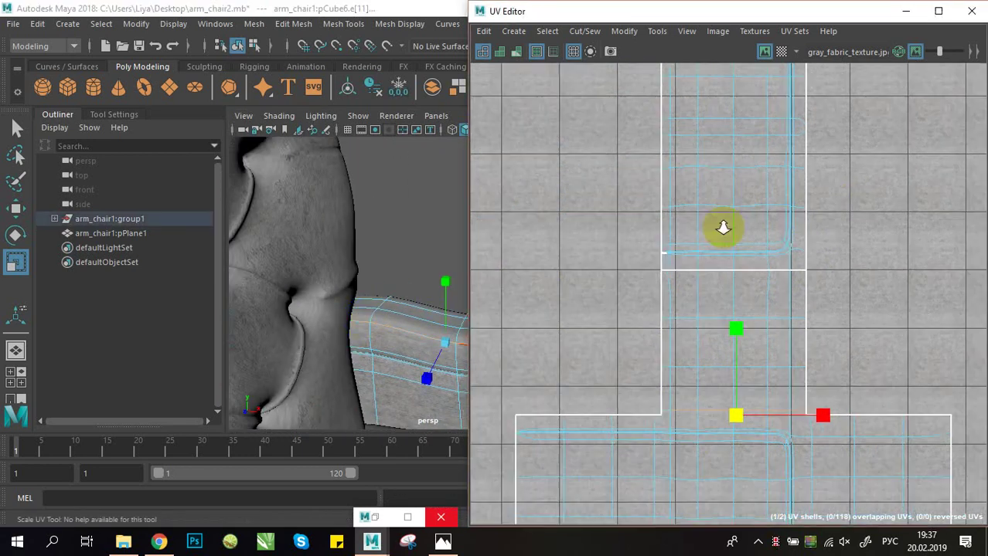
{"action": "middle_click_drag", "start_coordinate": [832, 327], "coordinate": [816, 245], "text": "alt"}
{"action": "right_click_drag", "start_coordinate": [816, 245], "coordinate": [894, 288], "text": "alt"}
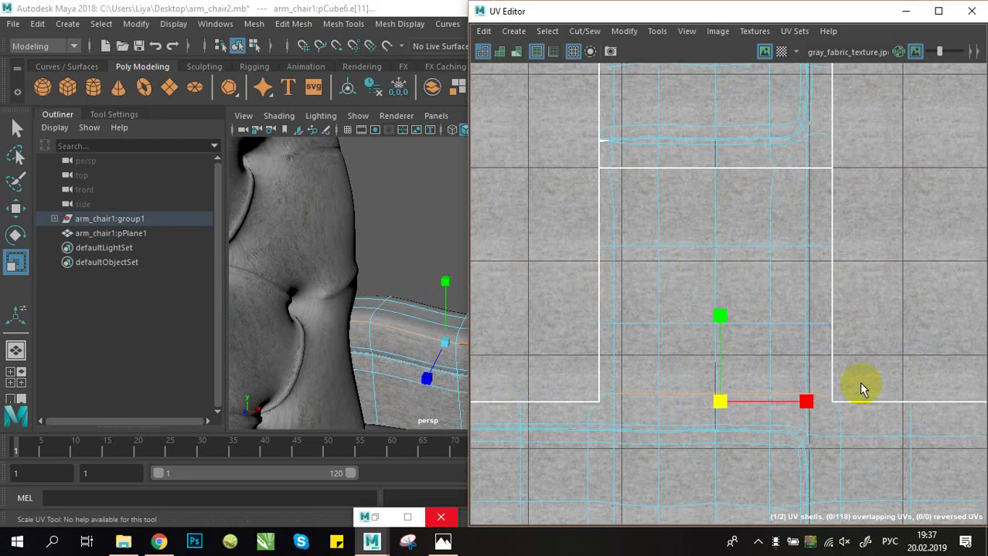
{"action": "left_click", "coordinate": [607, 396]}
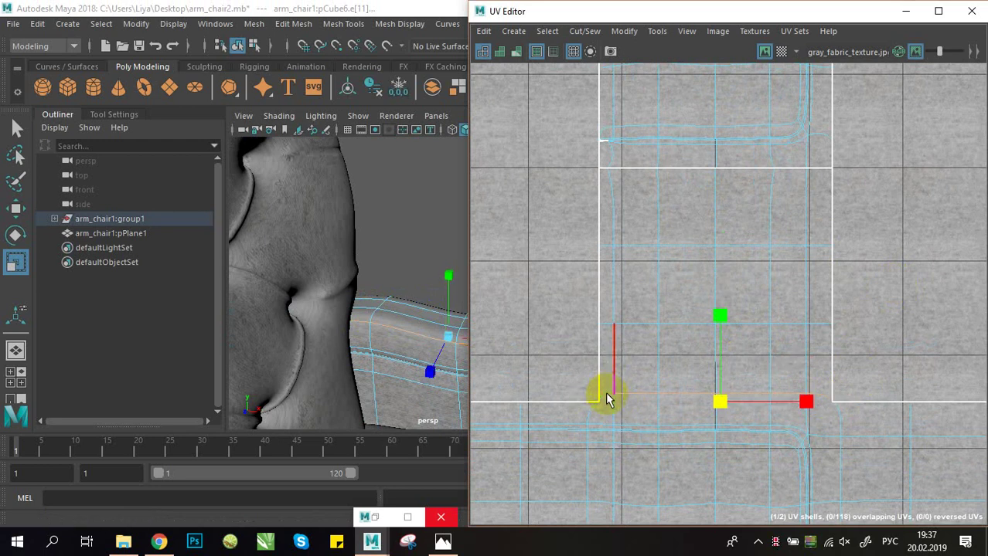
{"action": "left_click", "coordinate": [602, 398], "text": "shift"}
{"action": "key", "text": "ctrl+z"}
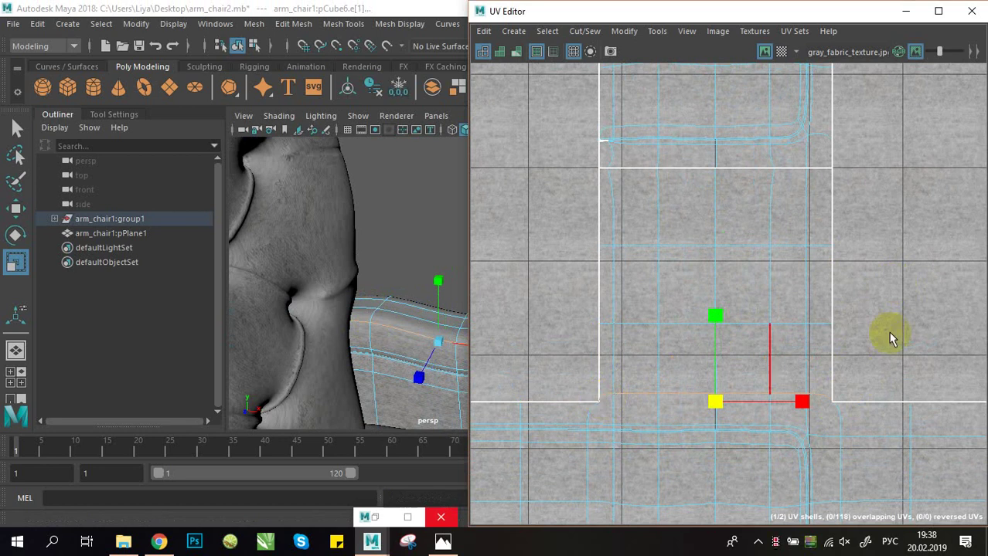
{"action": "right_click_drag", "start_coordinate": [749, 341], "coordinate": [691, 361], "text": "shift"}
- Select the detached UV shell of the armrest's top, move it clear of the other shells and unfold it
{"action": "right_click_drag", "start_coordinate": [760, 256], "coordinate": [783, 255]}
{"action": "double_click", "coordinate": [756, 273]}
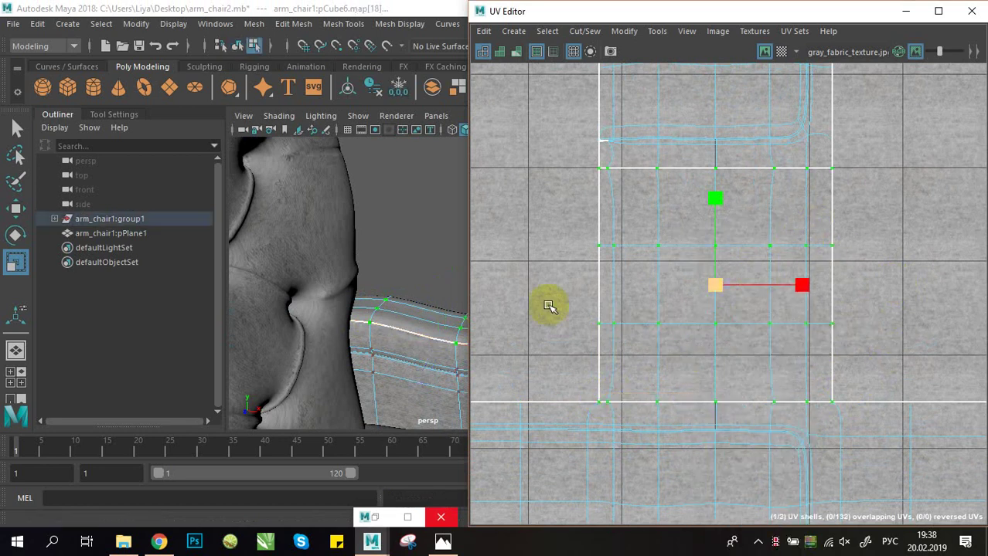
{"action": "right_click_drag", "start_coordinate": [378, 298], "coordinate": [320, 285], "text": "alt"}
{"action": "left_click_drag", "start_coordinate": [320, 284], "coordinate": [325, 298], "text": "alt"}
{"action": "middle_click_drag", "start_coordinate": [371, 305], "coordinate": [292, 273], "text": "alt"}
{"action": "left_click_drag", "start_coordinate": [294, 275], "coordinate": [333, 285], "text": "alt"}
{"action": "scroll", "coordinate": [748, 272], "scroll_direction": "down", "scroll_amount": 5}
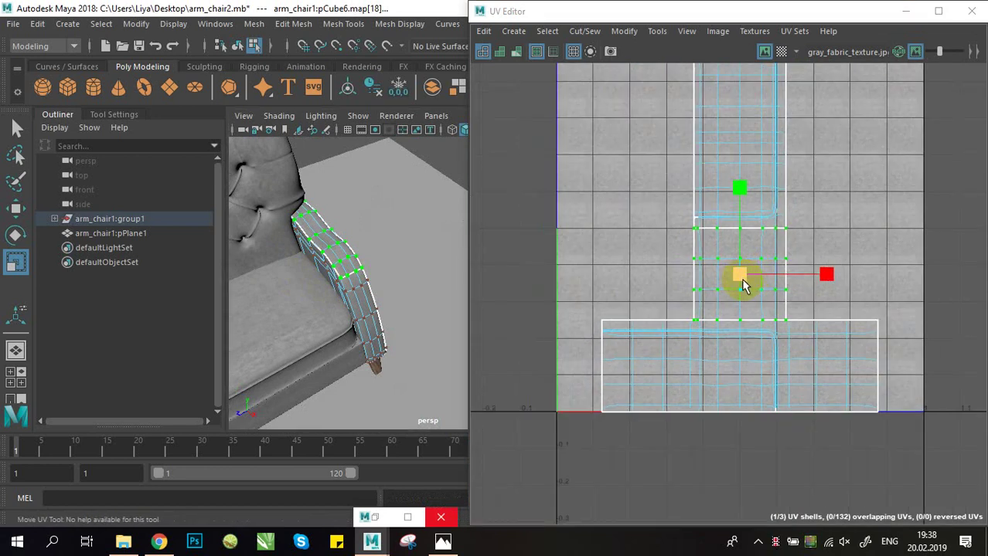
{"action": "key", "text": "w"}
{"action": "left_click_drag", "start_coordinate": [710, 273], "coordinate": [604, 241]}
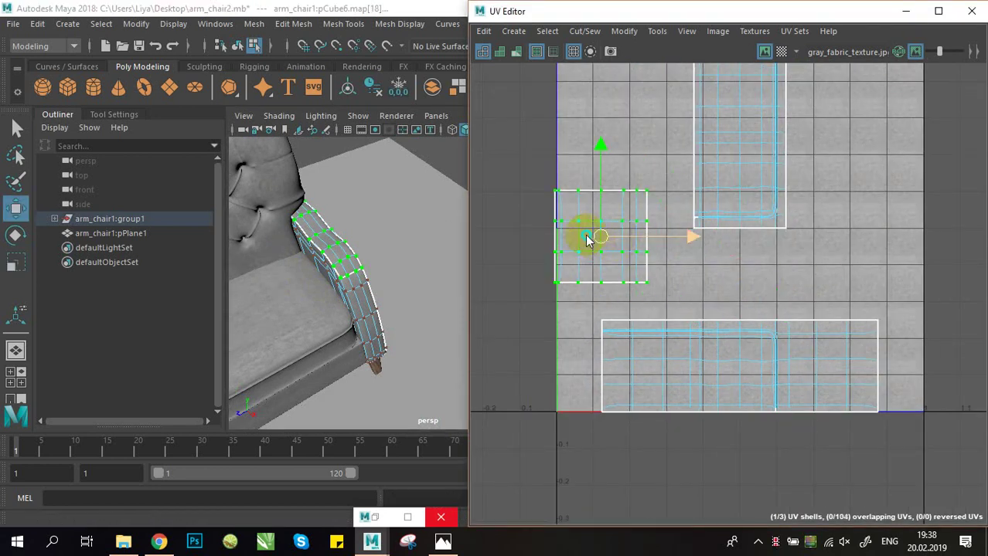
{"action": "right_click_drag", "start_coordinate": [587, 236], "coordinate": [509, 234], "text": "shift"}
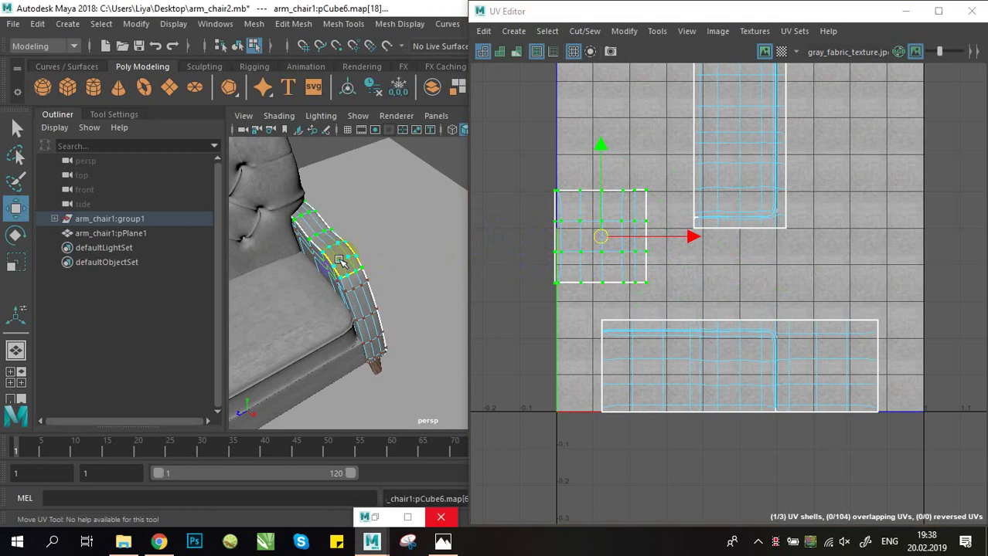
- Scale the armrest top's UV shell down vertically, checking that its fabric weave matches the surrounding parts
{"action": "left_click_drag", "start_coordinate": [342, 261], "coordinate": [344, 277], "text": "alt"}
{"action": "right_click_drag", "start_coordinate": [344, 277], "coordinate": [388, 277], "text": "alt"}
{"action": "middle_click_drag", "start_coordinate": [388, 278], "coordinate": [431, 295], "text": "alt"}
{"action": "middle_click_drag", "start_coordinate": [385, 240], "coordinate": [392, 296], "text": "alt"}
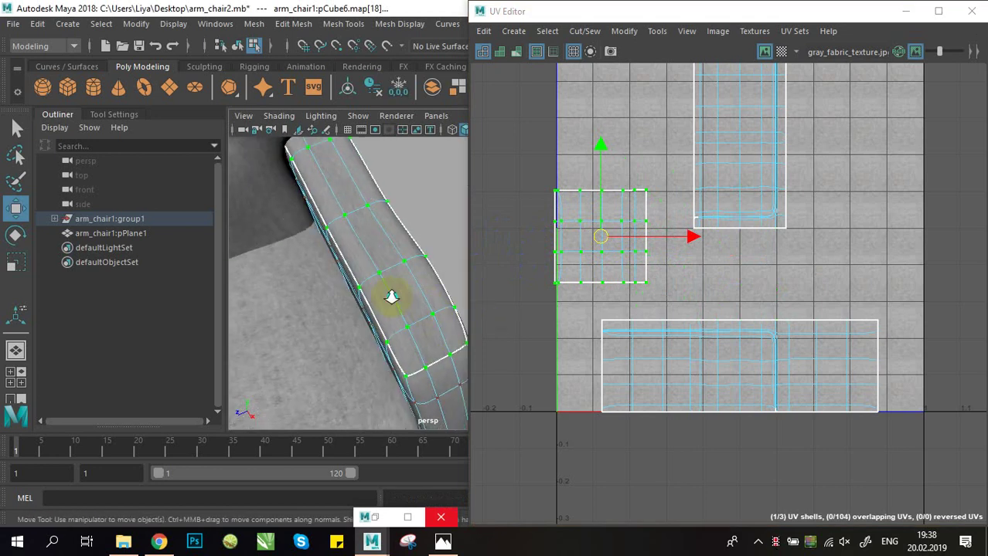
{"action": "right_click_drag", "start_coordinate": [393, 295], "coordinate": [451, 297], "text": "alt"}
{"action": "key", "text": "r"}
{"action": "left_click_drag", "start_coordinate": [601, 150], "coordinate": [589, 198]}
{"action": "left_click_drag", "start_coordinate": [429, 269], "coordinate": [437, 231], "text": "alt"}
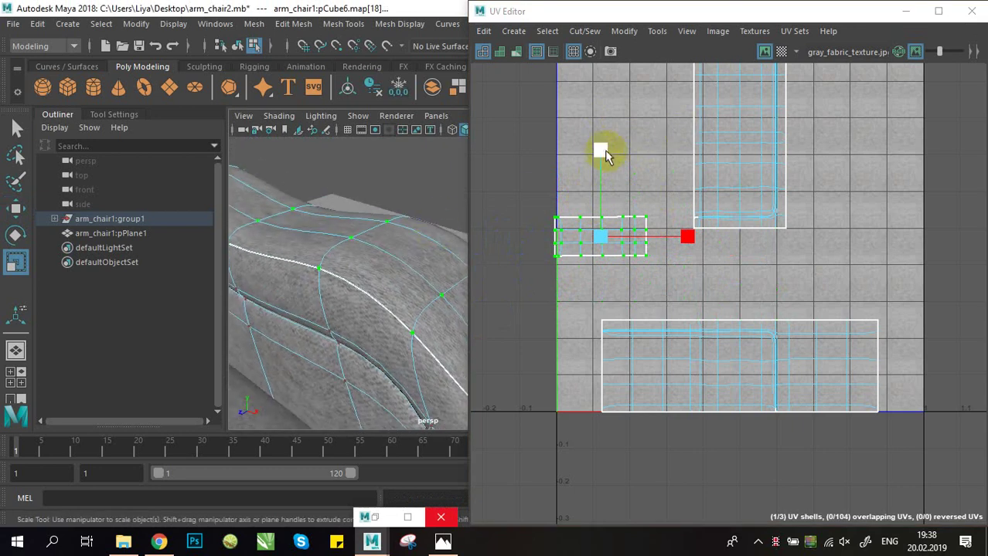
{"action": "mouse_move", "coordinate": [605, 153]}
{"action": "left_mouse_down"}
{"action": "mouse_move", "coordinate": [605, 144]}
{"action": "mouse_move", "coordinate": [602, 160]}
{"action": "left_mouse_up"}
{"action": "scroll", "coordinate": [372, 245], "scroll_direction": "down", "scroll_amount": 6}
{"action": "middle_click_drag", "start_coordinate": [366, 245], "coordinate": [372, 246], "text": "alt"}
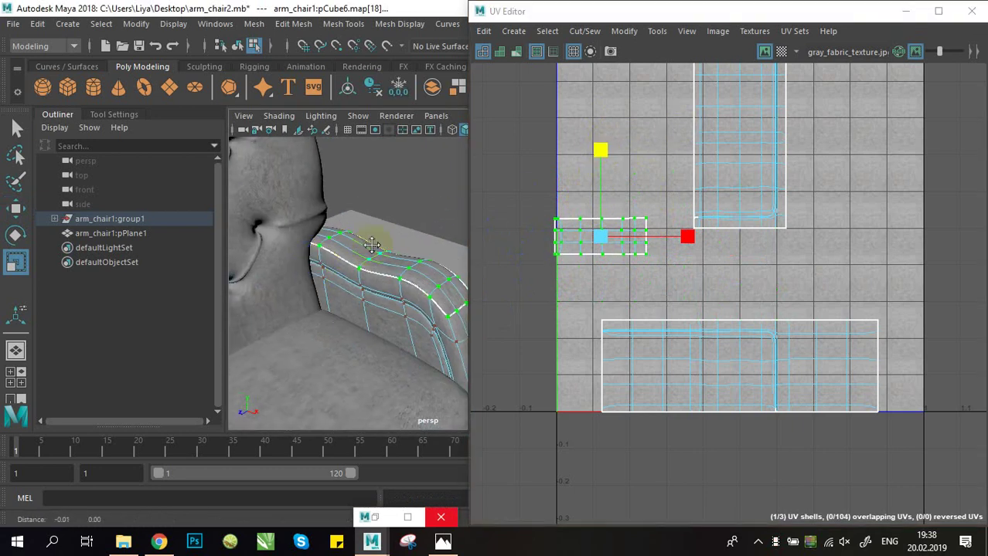
{"action": "left_click_drag", "start_coordinate": [372, 245], "coordinate": [408, 241], "text": "alt"}
{"action": "scroll", "coordinate": [404, 229], "scroll_direction": "up", "scroll_amount": 2}
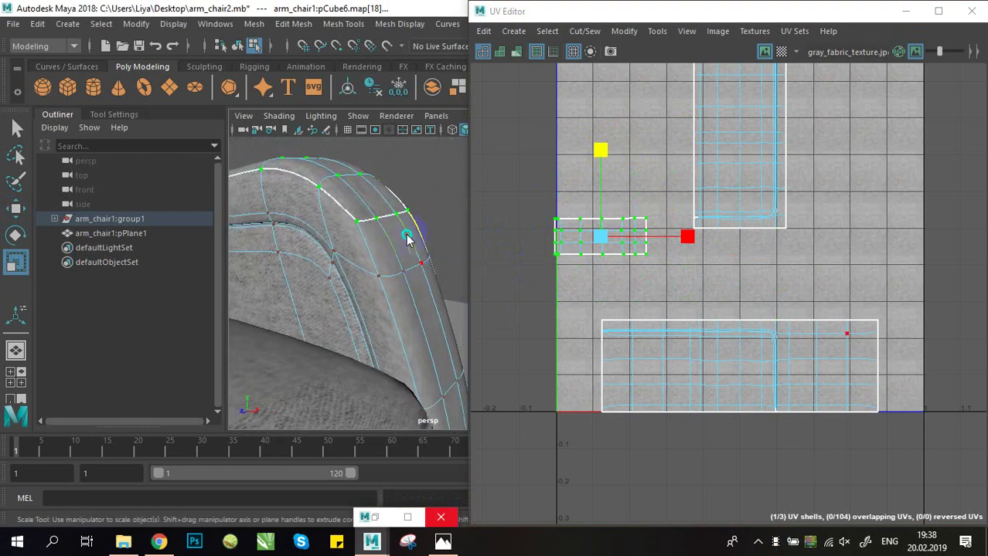
- Select the edge loop along the inner edge of the armrest's front and cut its UVs there
{"action": "right_click_drag", "start_coordinate": [407, 235], "coordinate": [408, 87]}
{"action": "left_click", "coordinate": [372, 263]}
{"action": "left_click_drag", "start_coordinate": [372, 262], "coordinate": [328, 233], "text": "alt"}
{"action": "left_click", "coordinate": [357, 368]}
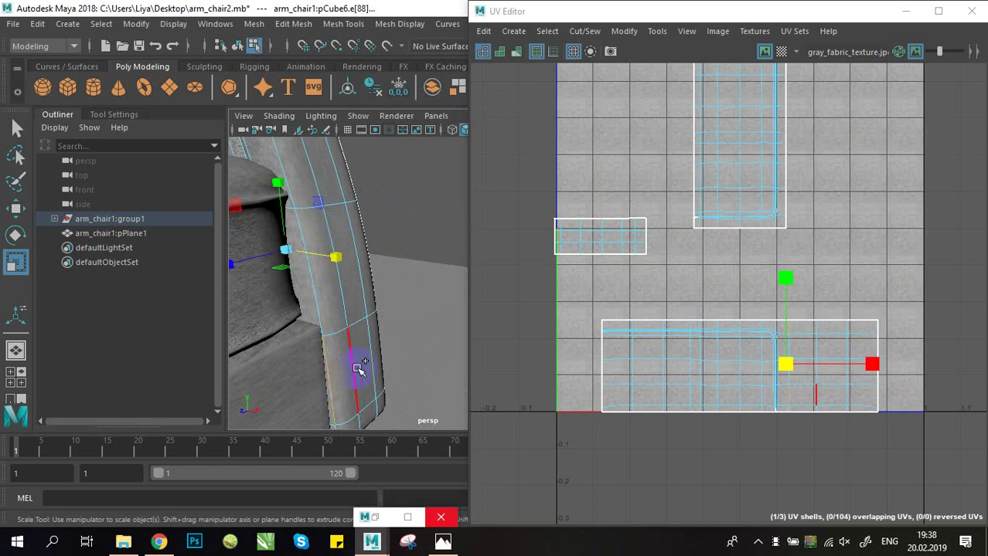
{"action": "key", "text": "ctrl+z"}
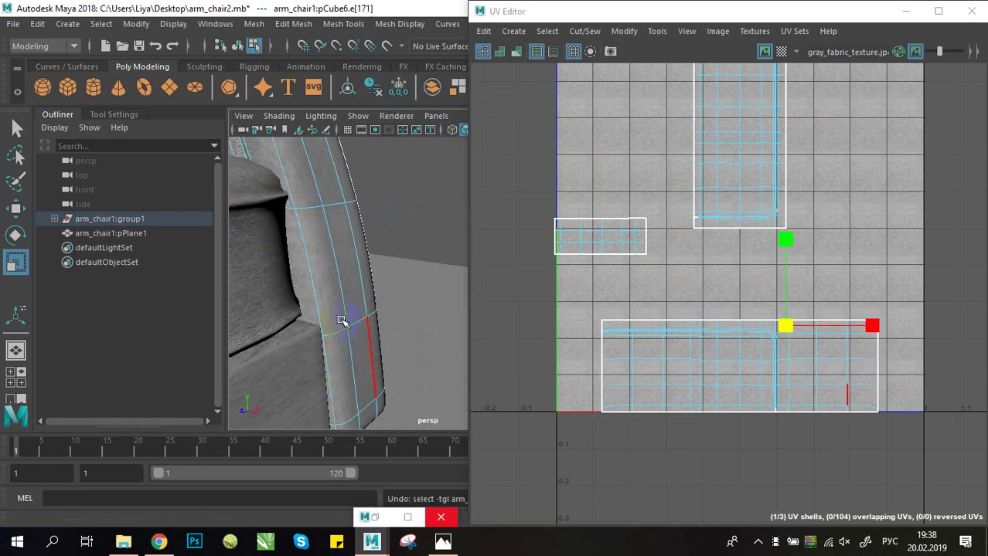
{"action": "left_click_drag", "start_coordinate": [343, 321], "coordinate": [370, 371], "text": "alt"}
{"action": "left_click", "coordinate": [373, 376]}
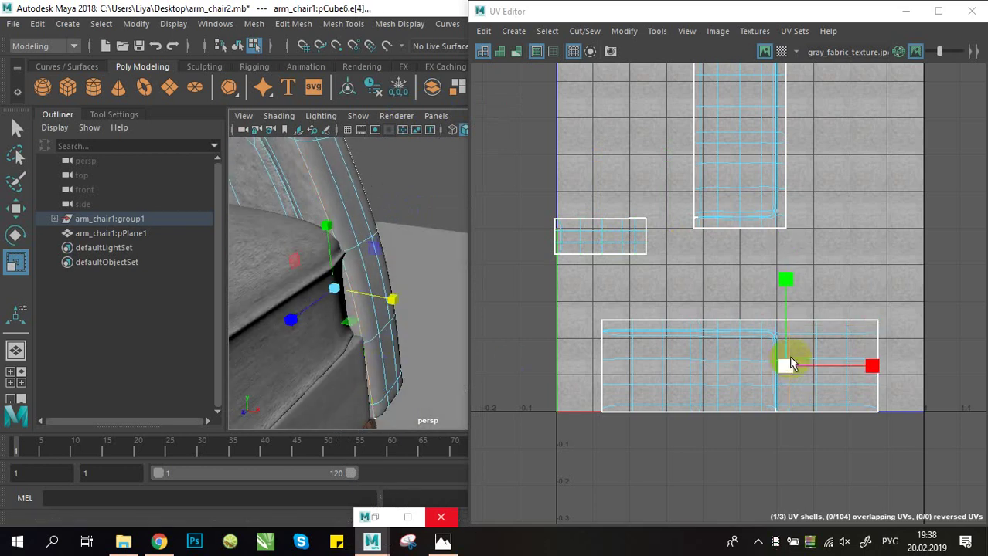
{"action": "scroll", "coordinate": [790, 365], "scroll_direction": "up", "scroll_amount": 5}
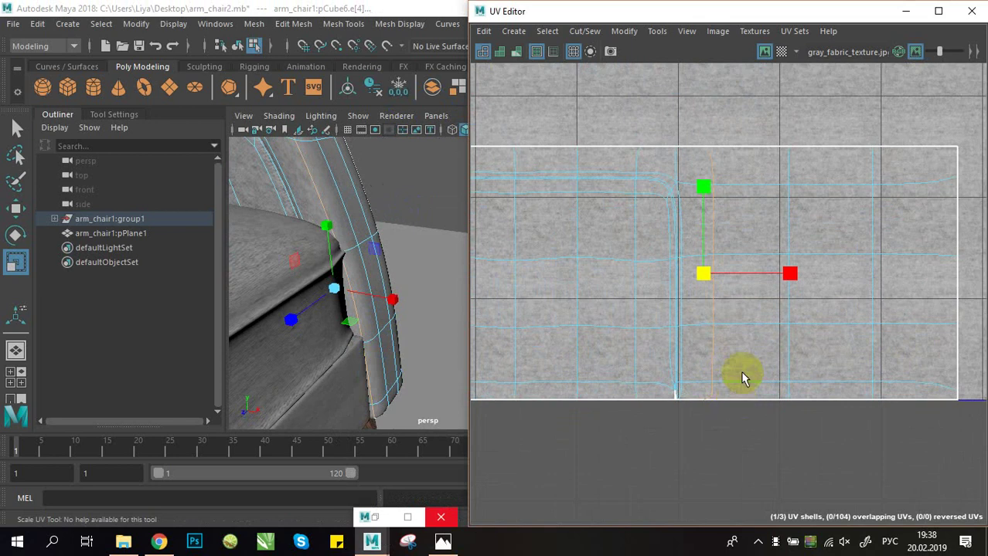
{"action": "scroll", "coordinate": [742, 379], "scroll_direction": "down", "scroll_amount": 3}
{"action": "left_click", "coordinate": [772, 276]}
{"action": "right_click", "coordinate": [773, 277], "text": "shift"}
{"action": "right_click_drag", "start_coordinate": [718, 300], "coordinate": [719, 298], "text": "shift"}
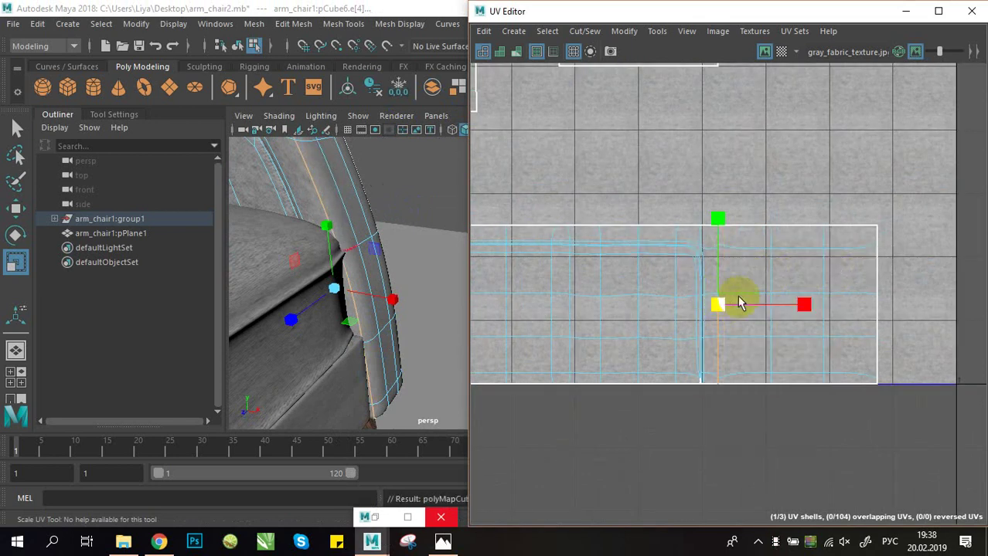
- Select the detached UV shell of the armrest's front and move it clear of the other shells
{"action": "left_click_drag", "start_coordinate": [310, 283], "coordinate": [194, 294], "text": "alt"}
{"action": "left_click_drag", "start_coordinate": [339, 178], "coordinate": [415, 218], "text": "alt"}
{"action": "right_click_drag", "start_coordinate": [767, 231], "coordinate": [773, 267]}
{"action": "double_click", "coordinate": [783, 272]}
{"action": "scroll", "coordinate": [818, 301], "scroll_direction": "down", "scroll_amount": 3}
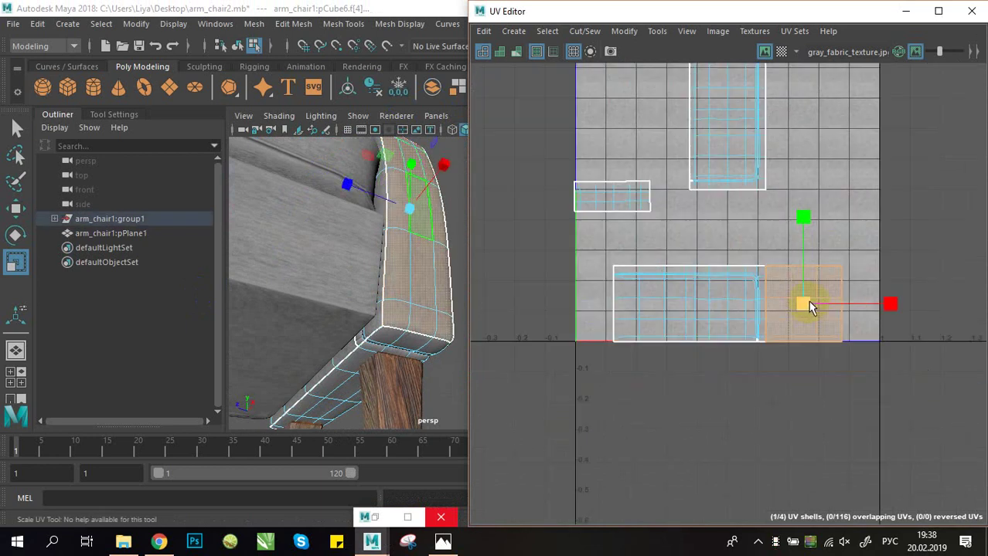
{"action": "key", "text": "w"}
{"action": "left_click_drag", "start_coordinate": [804, 305], "coordinate": [833, 243]}
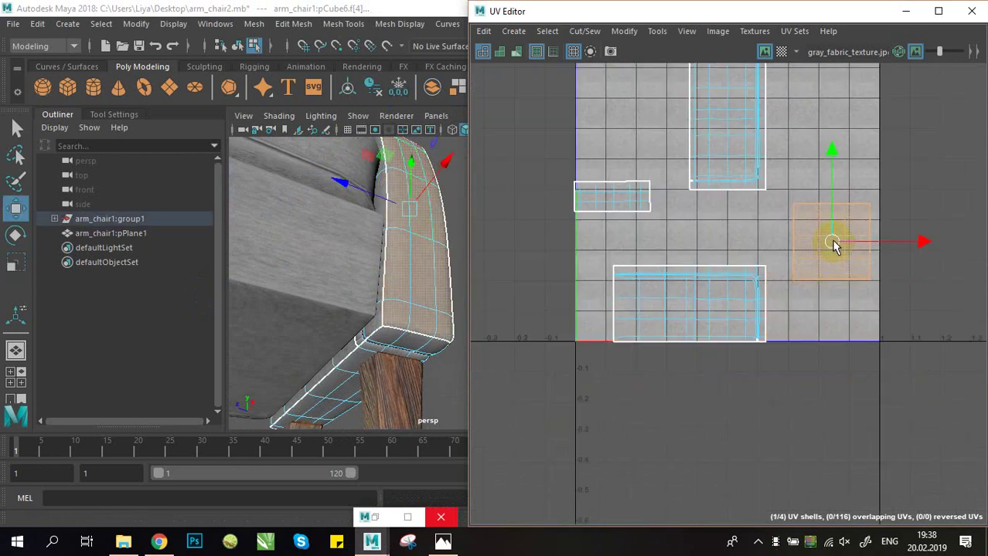
- Try scaling the UVs of the armrest front's shell uniformly, and undo the change
{"action": "middle_click_drag", "start_coordinate": [800, 236], "coordinate": [769, 269], "text": "alt"}
{"action": "scroll", "coordinate": [773, 274], "scroll_direction": "up", "scroll_amount": 2}
{"action": "key", "text": "r"}
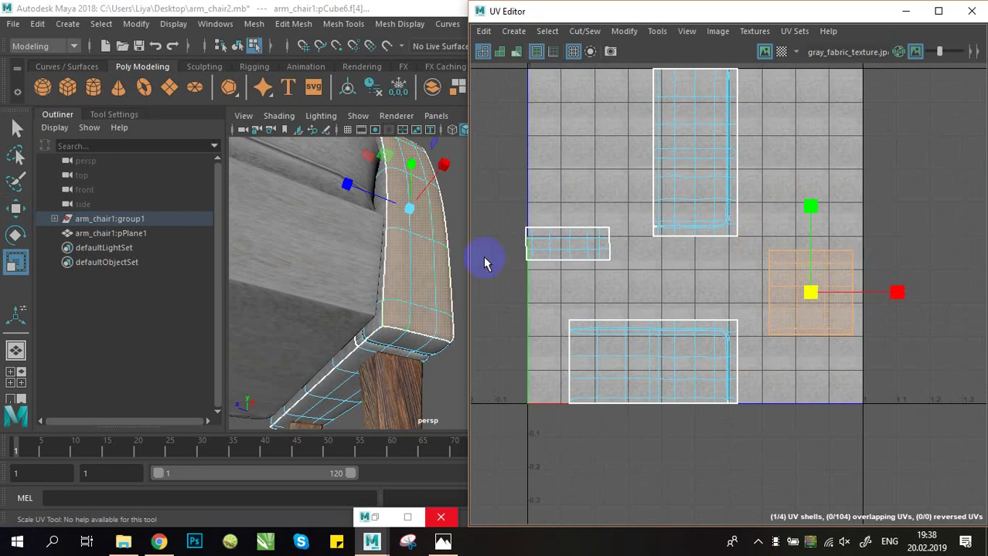
{"action": "left_click_drag", "start_coordinate": [421, 259], "coordinate": [347, 309], "text": "alt"}
{"action": "right_click_drag", "start_coordinate": [346, 310], "coordinate": [391, 339], "text": "alt"}
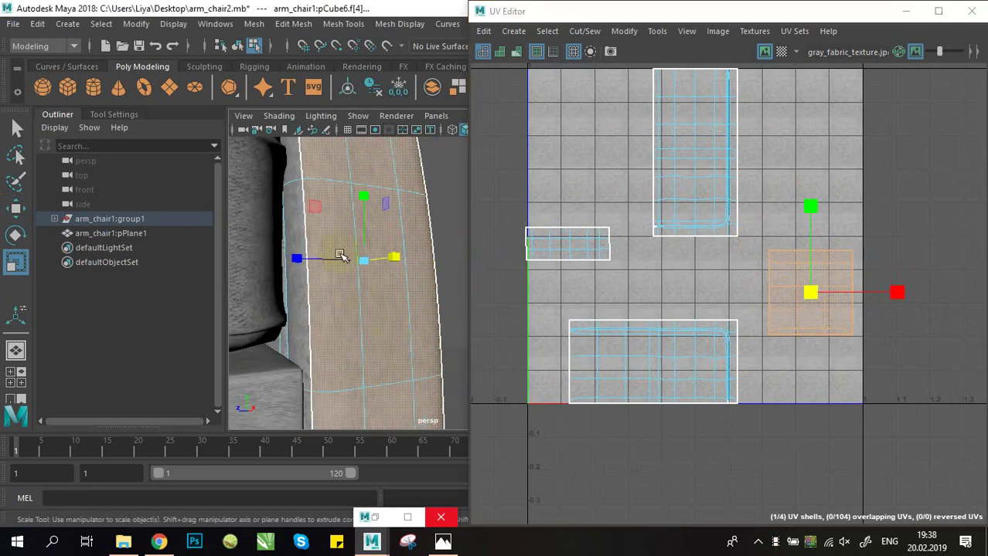
{"action": "right_click_drag", "start_coordinate": [838, 274], "coordinate": [881, 271]}
{"action": "left_click_drag", "start_coordinate": [838, 336], "coordinate": [839, 337]}
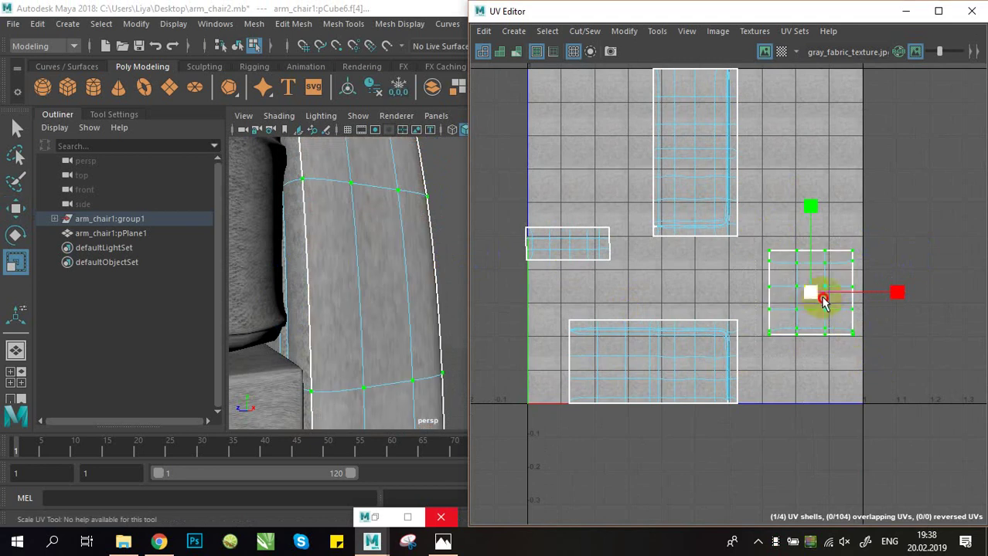
{"action": "left_click_drag", "start_coordinate": [823, 301], "coordinate": [809, 293]}
{"action": "key", "text": "ctrl+z"}
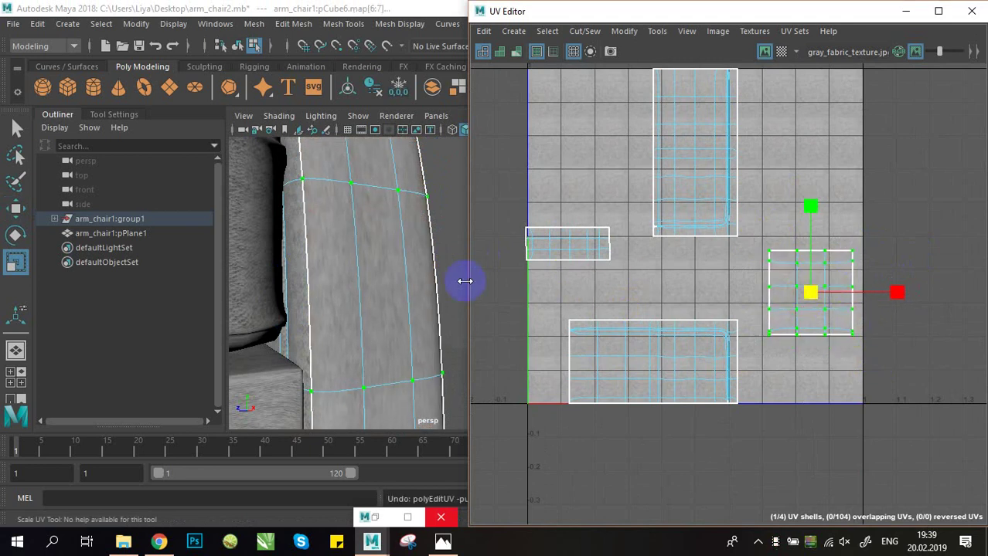
- Stretch the armrest front's UV shell vertically and narrow it horizontally, checking that the fabric weave matches the armrest's top
{"action": "right_click_drag", "start_coordinate": [891, 267], "coordinate": [894, 300]}
{"action": "double_click", "coordinate": [818, 277]}
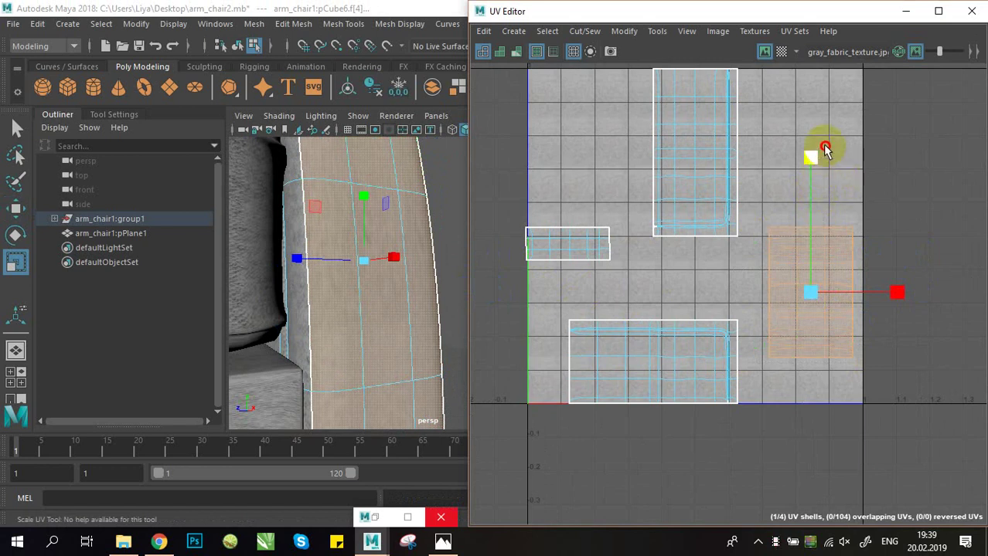
{"action": "scroll", "coordinate": [865, 290], "scroll_direction": "down", "scroll_amount": 2}
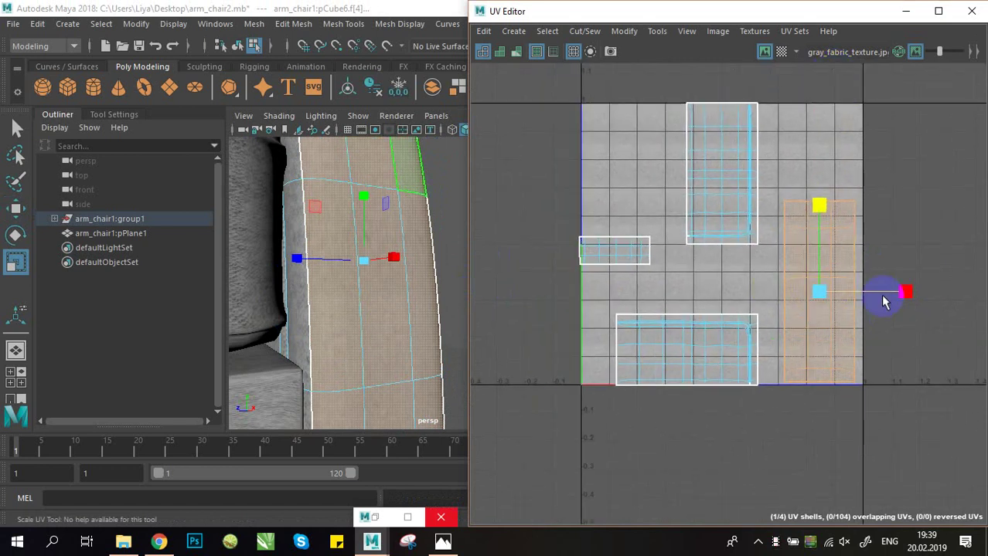
{"action": "scroll", "coordinate": [267, 268], "scroll_direction": "down", "scroll_amount": 3}
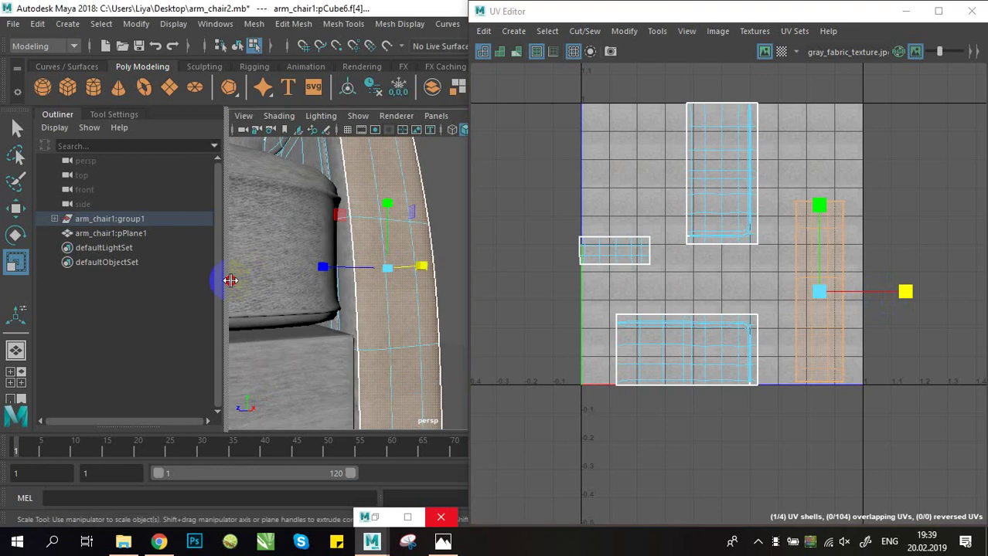
{"action": "left_click_drag", "start_coordinate": [230, 280], "coordinate": [246, 297]}
{"action": "left_click_drag", "start_coordinate": [244, 219], "coordinate": [209, 227]}
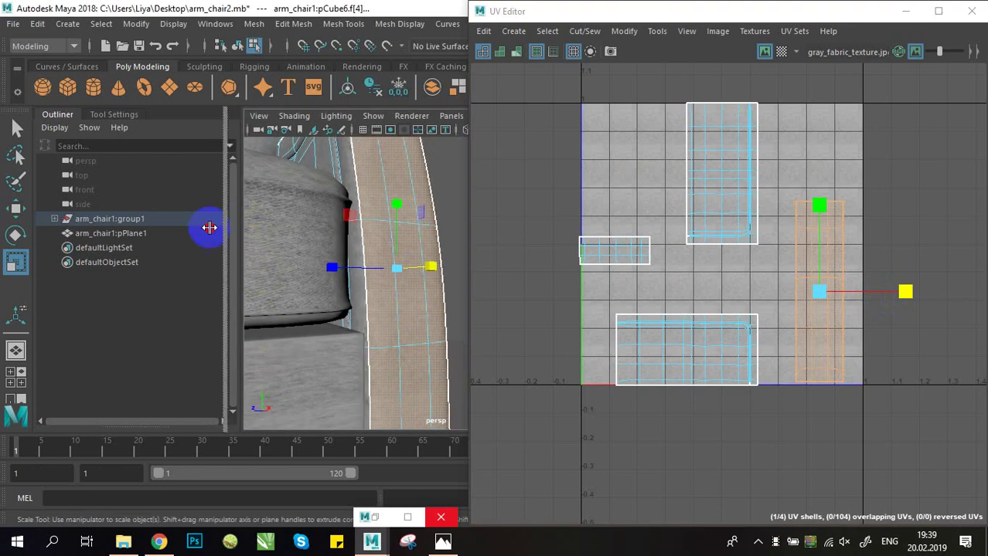
{"action": "left_click_drag", "start_coordinate": [293, 214], "coordinate": [353, 222], "text": "alt"}
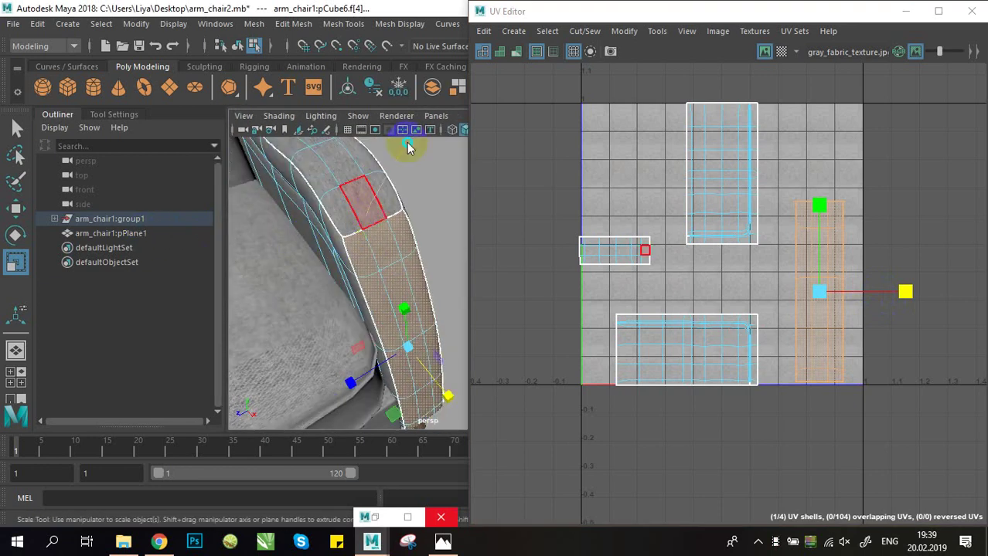
- Select the whole retextured armrest as an object, duplicate it and move the copy across to the chair's opposite side
{"action": "right_click_drag", "start_coordinate": [408, 149], "coordinate": [437, 116]}
{"action": "left_click", "coordinate": [417, 211]}
{"action": "left_click_drag", "start_coordinate": [419, 214], "coordinate": [462, 261], "text": "alt"}
{"action": "left_click", "coordinate": [366, 285]}
{"action": "right_click_drag", "start_coordinate": [365, 286], "coordinate": [384, 300], "text": "alt"}
{"action": "left_click_drag", "start_coordinate": [384, 299], "coordinate": [354, 318], "text": "alt"}
{"action": "right_click_drag", "start_coordinate": [355, 318], "coordinate": [291, 330], "text": "alt"}
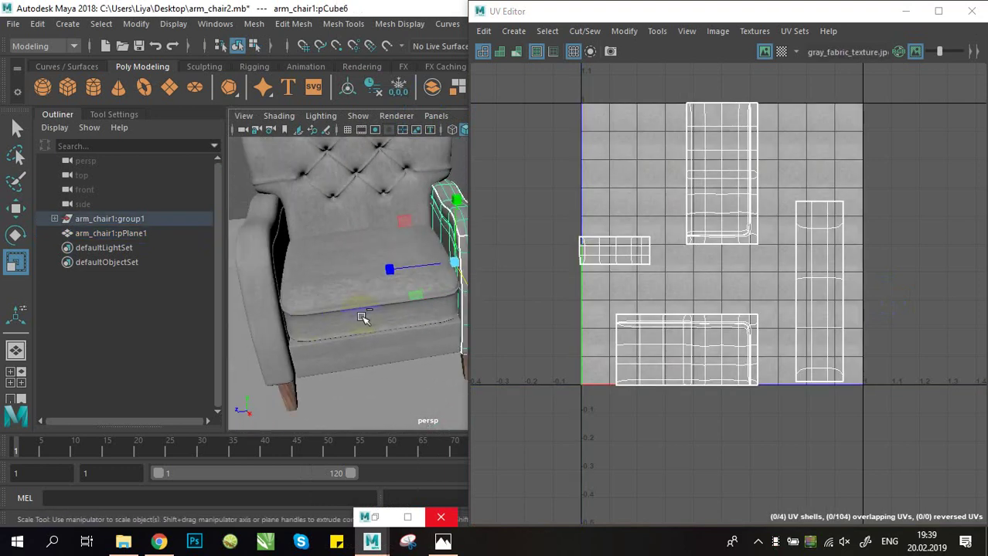
{"action": "key", "text": "w"}
{"action": "left_click_drag", "start_coordinate": [382, 273], "coordinate": [197, 334]}
- Delete the old armrest on the opposite side and move the duplicated armrest into its place
{"action": "left_click_drag", "start_coordinate": [298, 299], "coordinate": [287, 212], "text": "alt"}
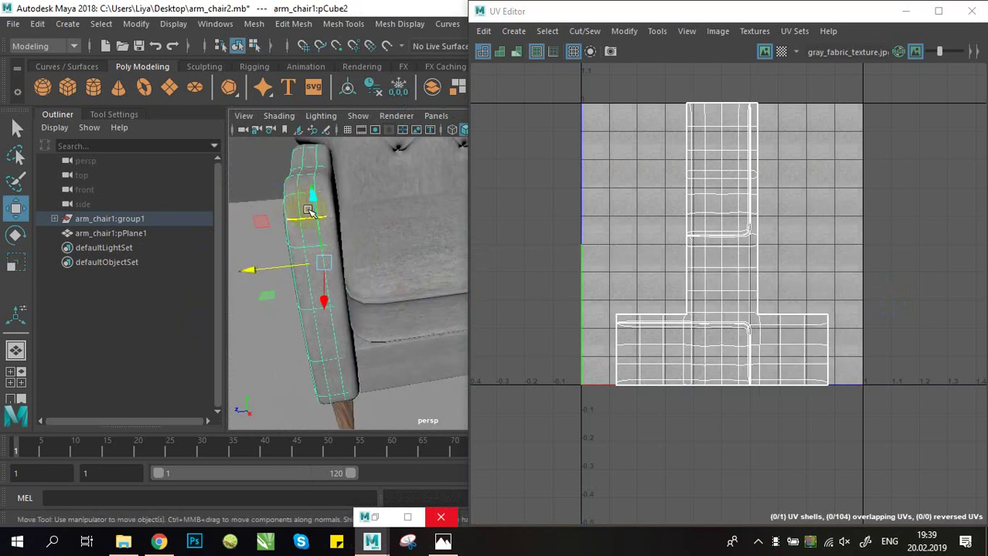
{"action": "key", "text": "Delete"}
{"action": "left_click", "coordinate": [324, 223]}
{"action": "mouse_move", "coordinate": [386, 276]}
{"action": "left_mouse_down", "text": "alt"}
{"action": "mouse_move", "coordinate": [435, 245]}
{"action": "mouse_move", "coordinate": [379, 263]}
{"action": "left_mouse_up", "text": "alt"}
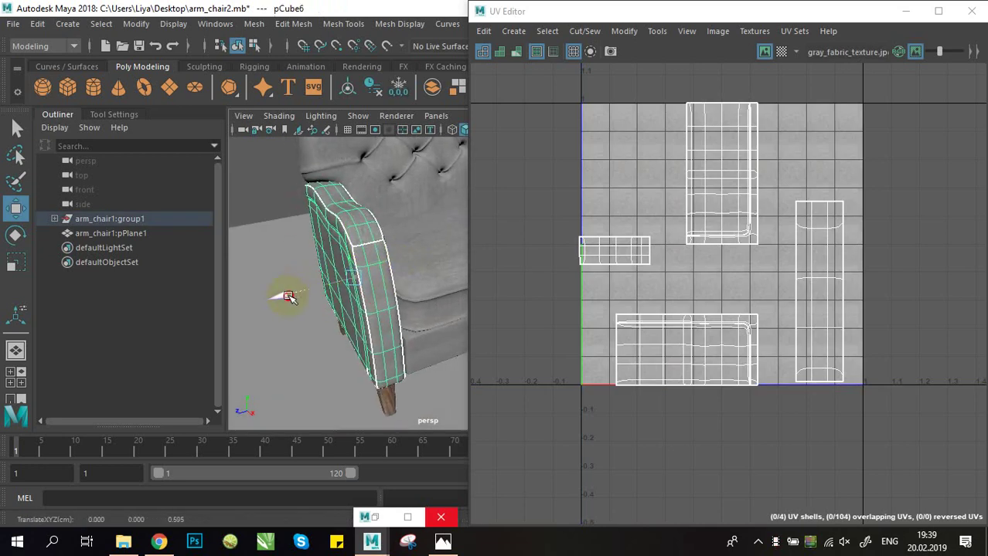
- Hide the UV Editor and examine the whole armchair's fabric from several angles and distances
{"action": "left_click", "coordinate": [905, 11]}
{"action": "left_click_drag", "start_coordinate": [506, 230], "coordinate": [577, 189], "text": "alt"}
{"action": "right_click_drag", "start_coordinate": [568, 228], "coordinate": [503, 231], "text": "alt"}
{"action": "left_click_drag", "start_coordinate": [503, 231], "coordinate": [411, 268], "text": "alt"}
{"action": "right_click_drag", "start_coordinate": [594, 270], "coordinate": [531, 315], "text": "alt"}
{"action": "left_click", "coordinate": [529, 247]}
{"action": "left_click_drag", "start_coordinate": [529, 247], "coordinate": [474, 280], "text": "alt"}
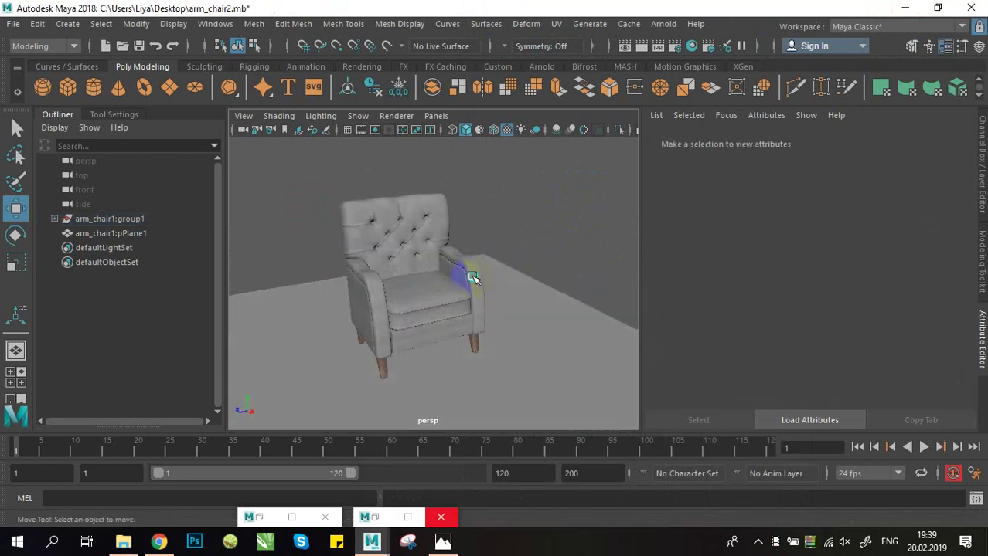
{"action": "right_click_drag", "start_coordinate": [474, 279], "coordinate": [532, 307], "text": "alt"}
{"action": "mouse_move", "coordinate": [531, 307]}
{"action": "left_mouse_down", "text": "alt"}
{"action": "mouse_move", "coordinate": [580, 255]}
{"action": "mouse_move", "coordinate": [523, 290]}
{"action": "left_mouse_up", "text": "alt"}
{"action": "right_click_drag", "start_coordinate": [523, 290], "coordinate": [504, 298], "text": "alt"}
{"action": "left_click_drag", "start_coordinate": [504, 299], "coordinate": [507, 272], "text": "alt"}
{"action": "right_click_drag", "start_coordinate": [506, 272], "coordinate": [477, 285], "text": "alt"}
{"action": "left_click_drag", "start_coordinate": [477, 286], "coordinate": [505, 243], "text": "alt"}
{"action": "right_click_drag", "start_coordinate": [504, 243], "coordinate": [545, 270], "text": "alt"}
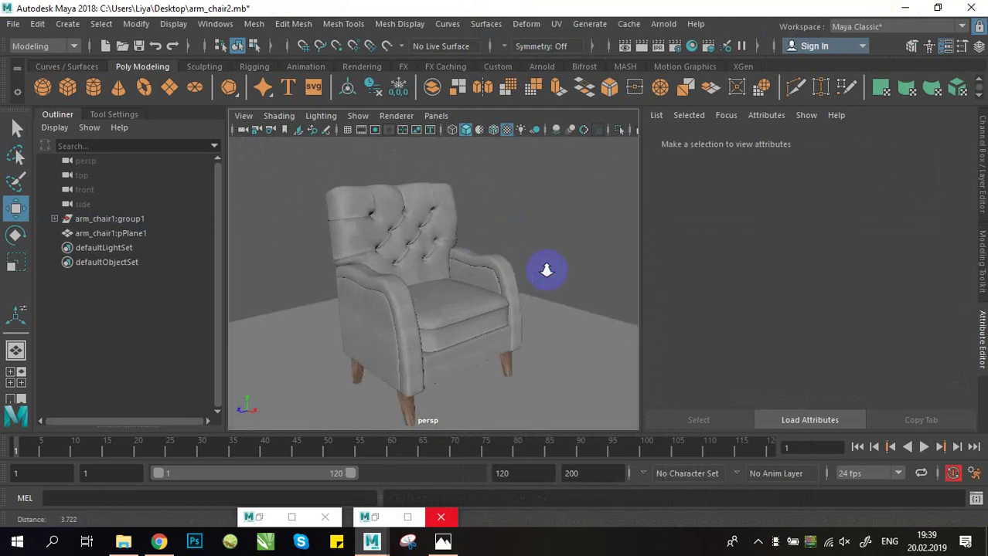
{"action": "left_click_drag", "start_coordinate": [545, 269], "coordinate": [467, 274], "text": "alt"}
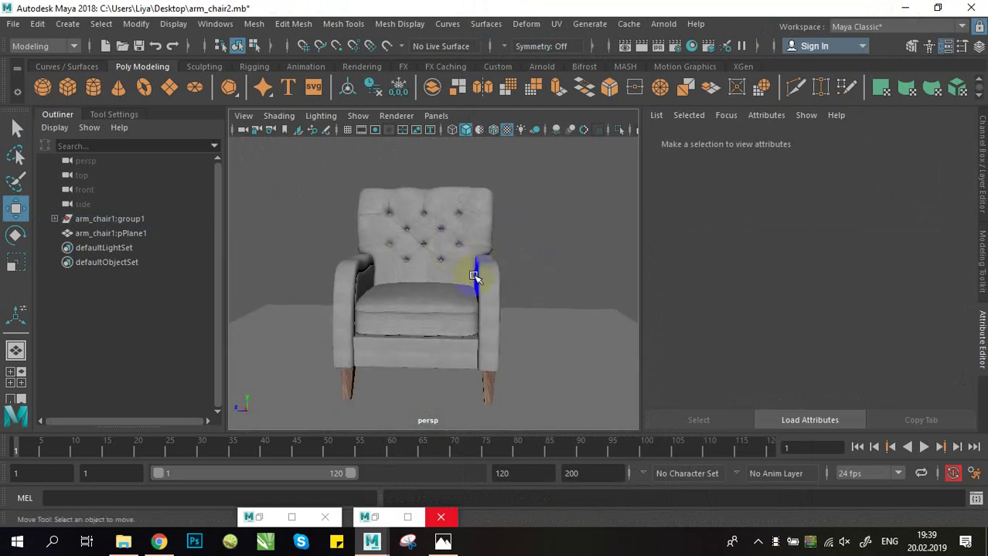
{"action": "right_click_drag", "start_coordinate": [468, 274], "coordinate": [541, 300], "text": "alt"}
- Select the chair's front leg below the armrest and assign it a new Arnold aiStandardSurface material
{"action": "left_click", "coordinate": [504, 342]}
{"action": "left_click_drag", "start_coordinate": [541, 299], "coordinate": [453, 295], "text": "alt"}
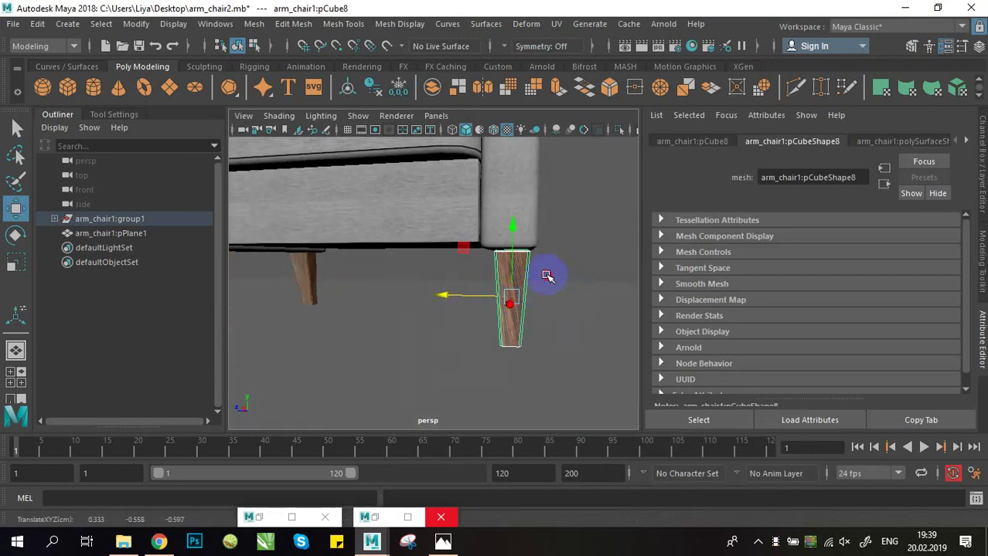
{"action": "mouse_move", "coordinate": [547, 276]}
{"action": "left_mouse_down", "text": "alt"}
{"action": "mouse_move", "coordinate": [503, 282]}
{"action": "mouse_move", "coordinate": [551, 258]}
{"action": "left_mouse_up", "text": "alt"}
{"action": "right_click_drag", "start_coordinate": [470, 246], "coordinate": [475, 494]}
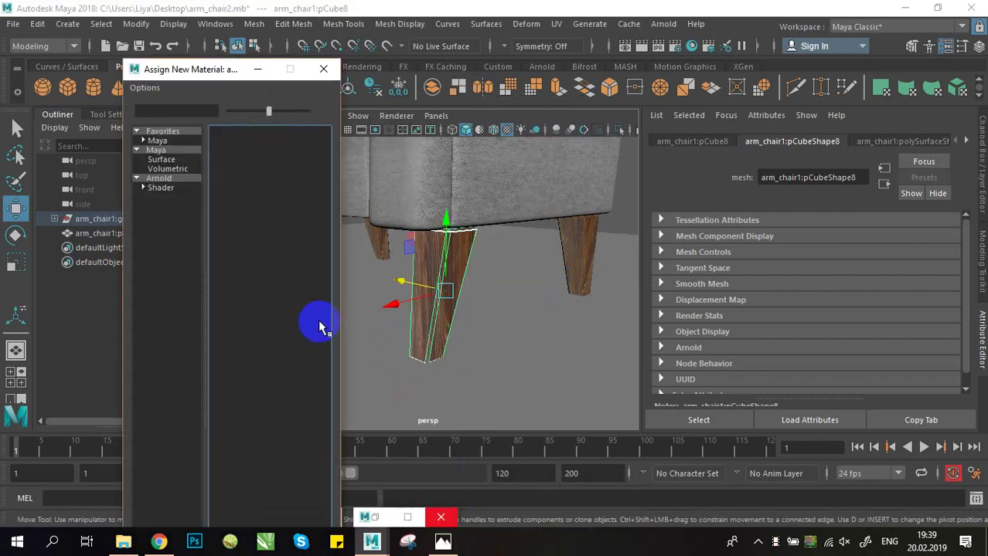
{"action": "left_click", "coordinate": [160, 187]}
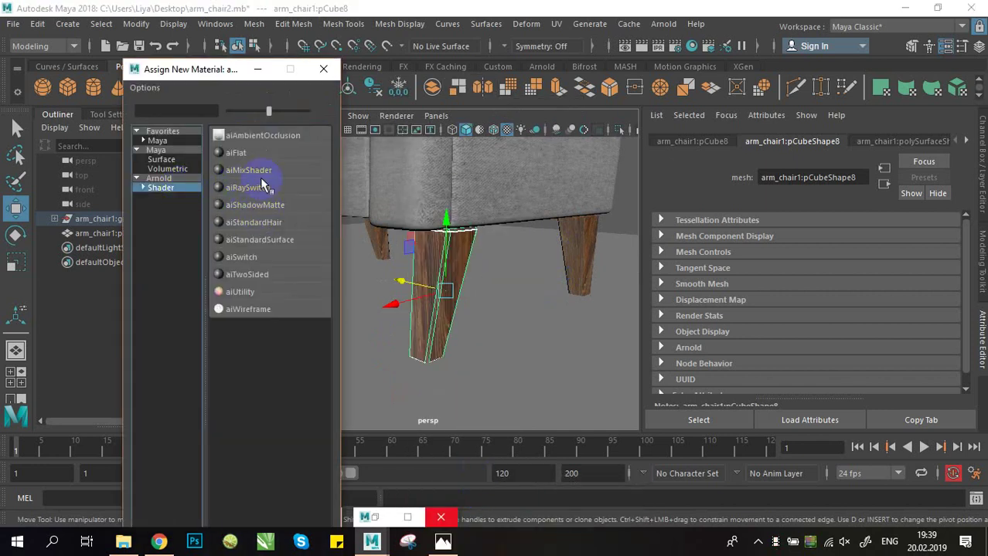
{"action": "left_click", "coordinate": [270, 241]}
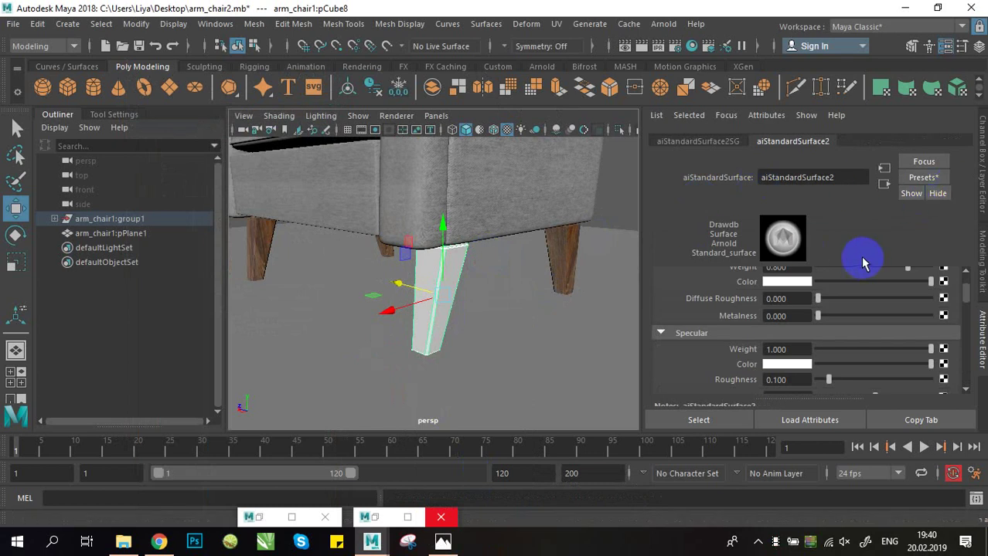
- Connect a File texture to the base color of the leg's new material
{"action": "scroll", "coordinate": [934, 288], "scroll_direction": "up", "scroll_amount": 2}
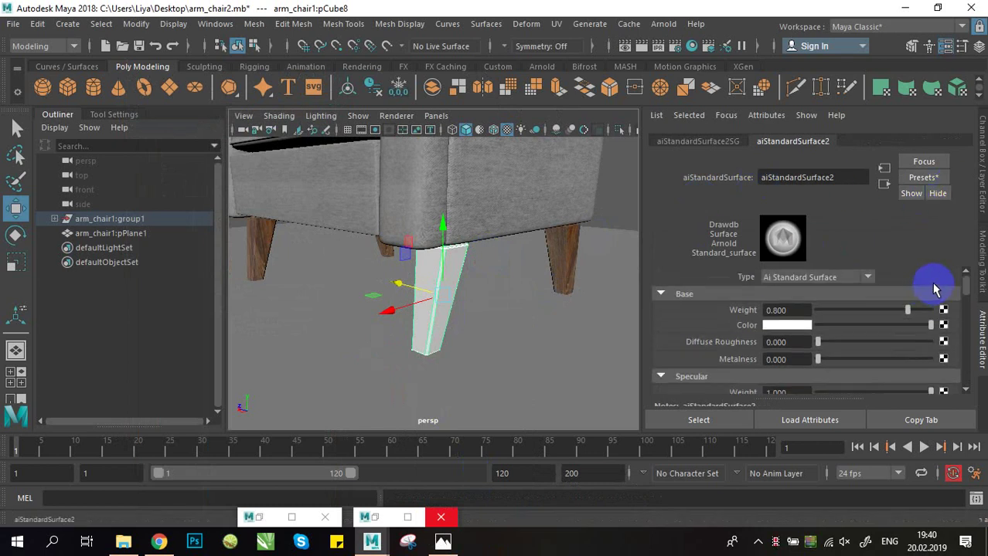
{"action": "left_click", "coordinate": [943, 326]}
{"action": "left_click", "coordinate": [462, 306]}
{"action": "left_click", "coordinate": [839, 283]}
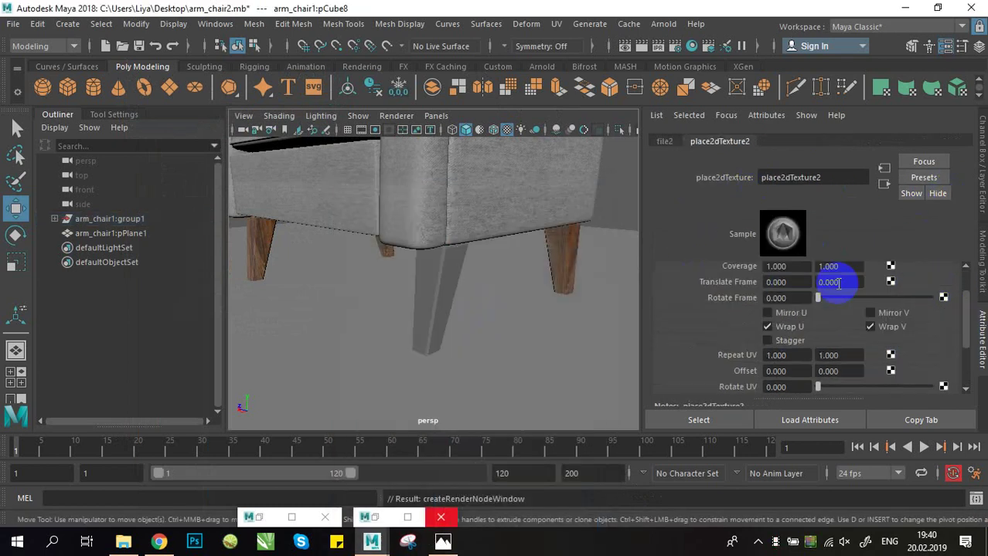
{"action": "scroll", "coordinate": [916, 317], "scroll_direction": "up", "scroll_amount": 2}
{"action": "scroll", "coordinate": [889, 308], "scroll_direction": "down", "scroll_amount": 3}
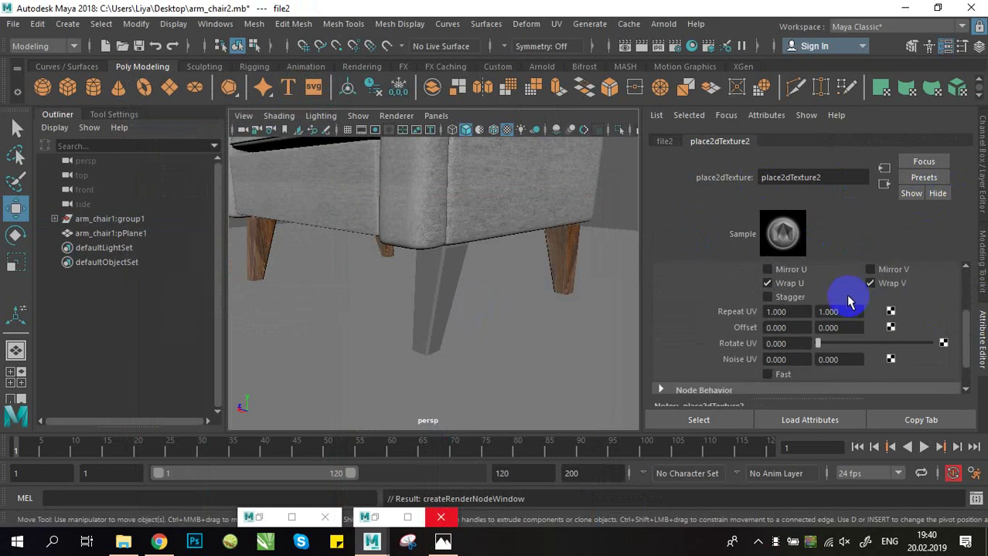
- Load the wood image 627c26d7b78d61dd2b7c272ea0f0a435.jpg into the File texture and frame the leg to check it
{"action": "left_click", "coordinate": [665, 142]}
{"action": "left_click", "coordinate": [947, 340]}
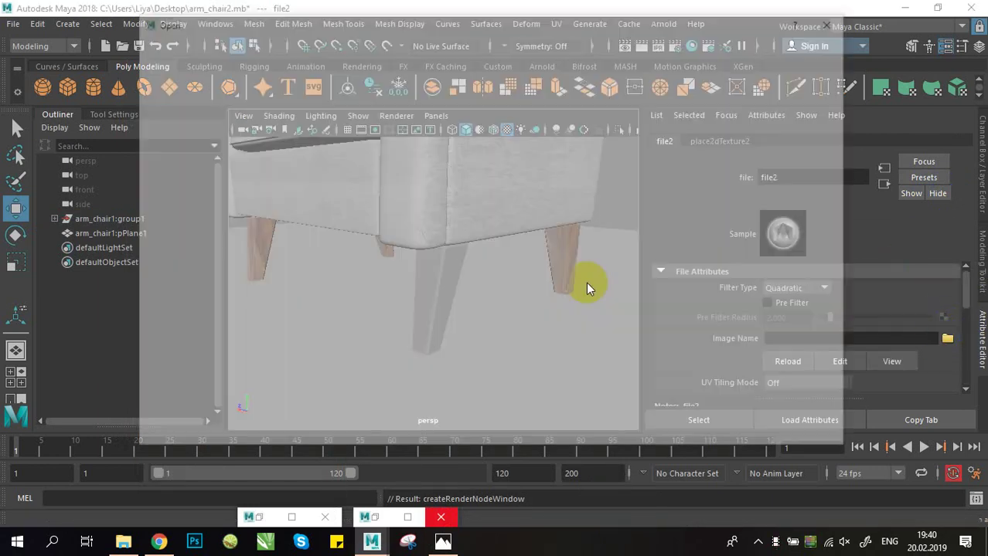
{"action": "scroll", "coordinate": [353, 183], "scroll_direction": "down", "scroll_amount": 2}
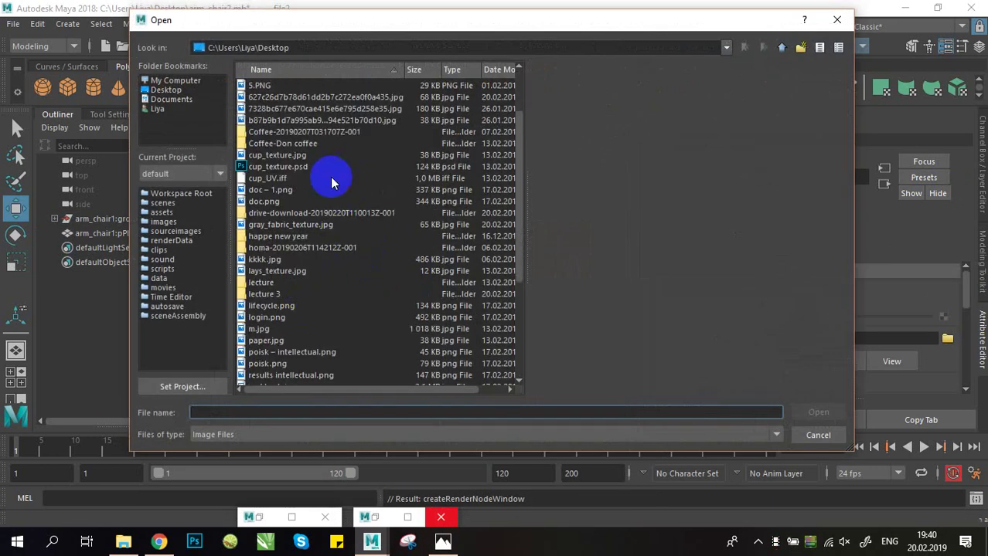
{"action": "left_click", "coordinate": [326, 98]}
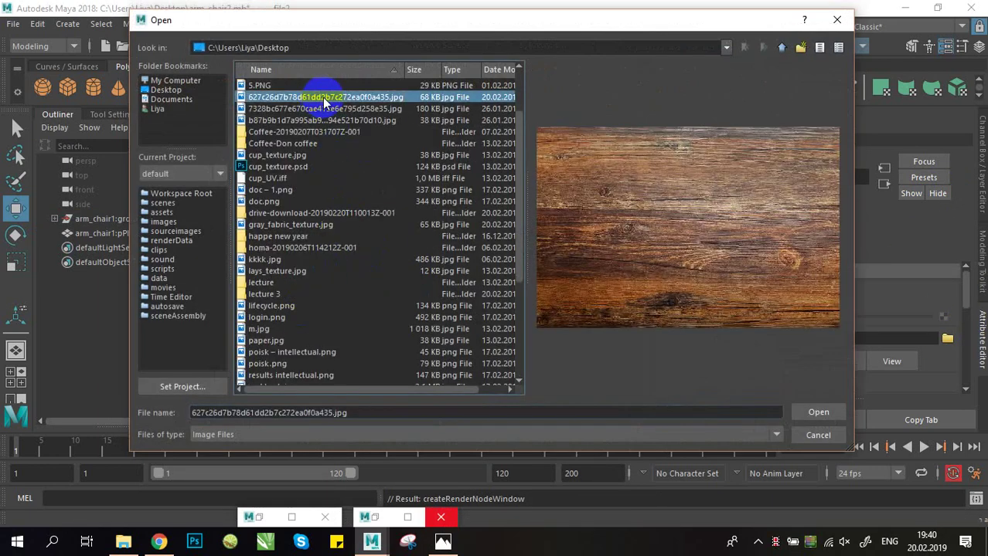
{"action": "left_click", "coordinate": [813, 411]}
{"action": "left_click", "coordinate": [450, 276]}
{"action": "key", "text": "f"}
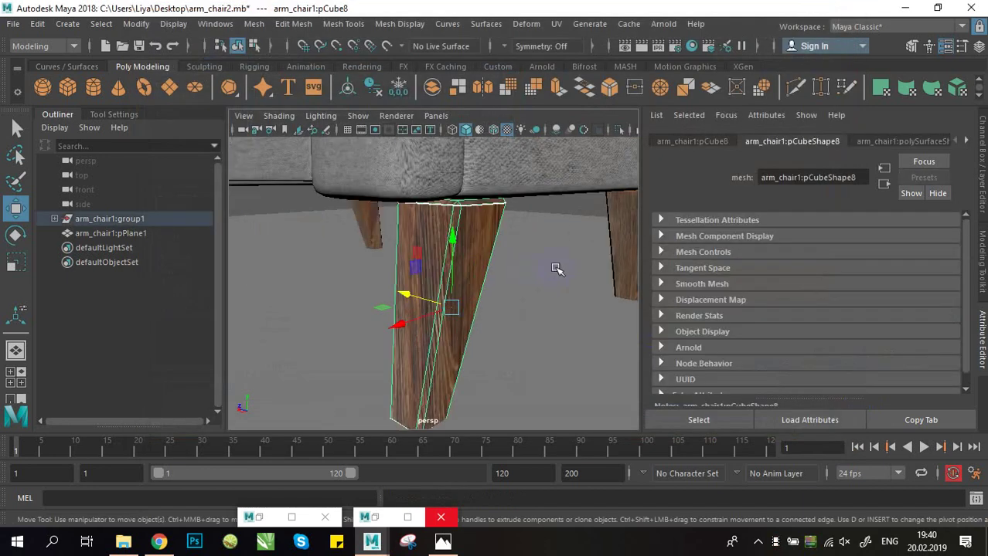
{"action": "left_click", "coordinate": [896, 141]}
{"action": "left_click", "coordinate": [285, 517]}
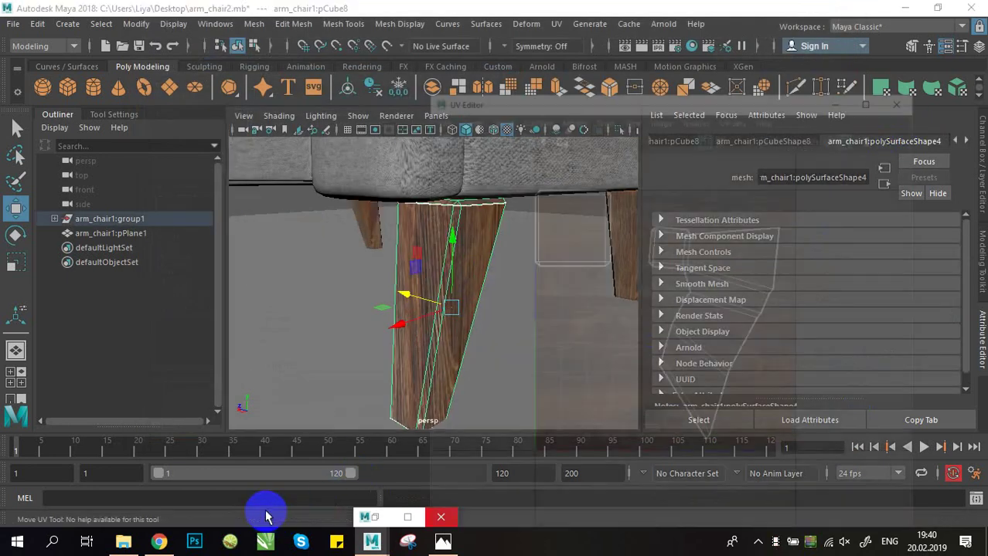
{"action": "left_click", "coordinate": [938, 11]}
{"action": "left_click", "coordinate": [966, 11]}
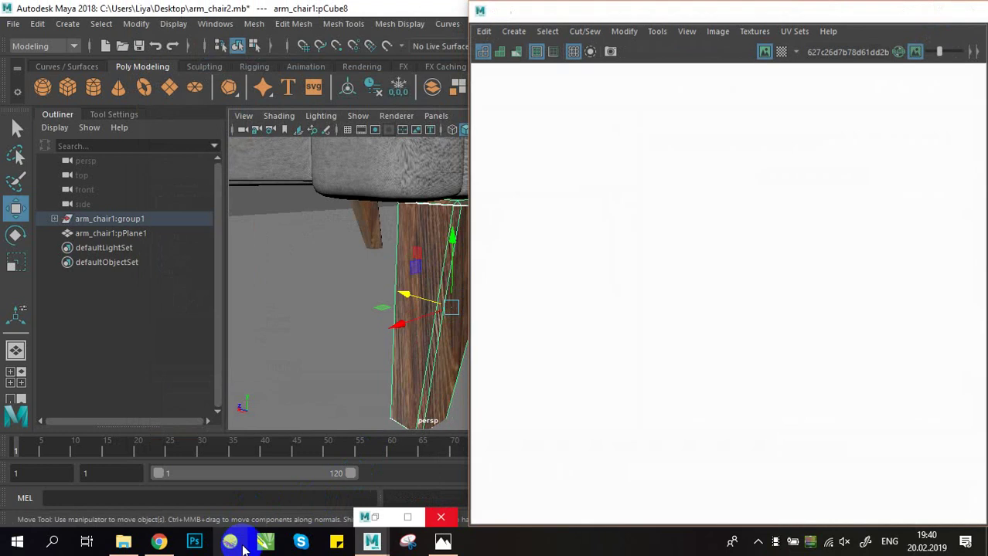
- Bring up the Hypershade, enlarge its Material Viewer and zoom out to see the leg material's whole shader ball
{"action": "left_click", "coordinate": [371, 514]}
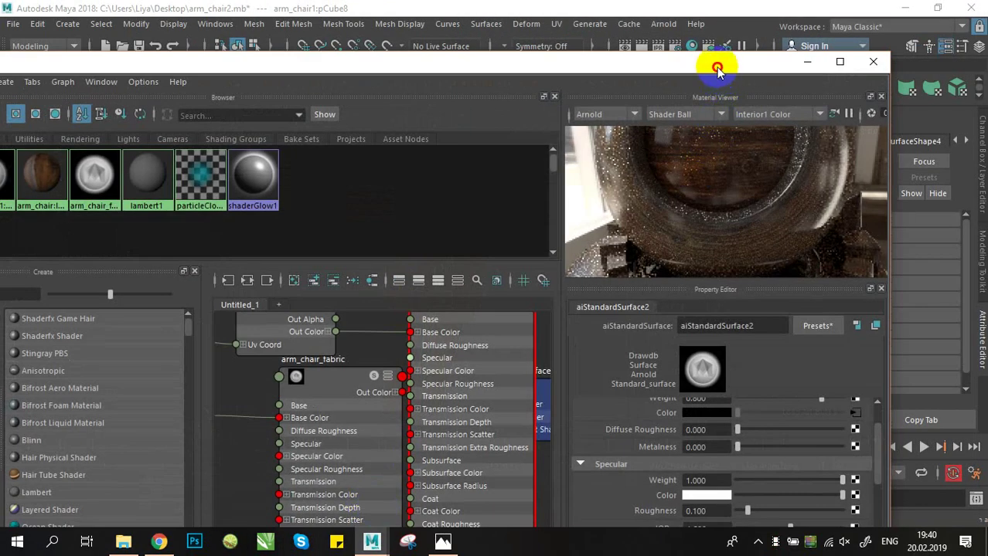
{"action": "left_click_drag", "start_coordinate": [718, 69], "coordinate": [502, 63]}
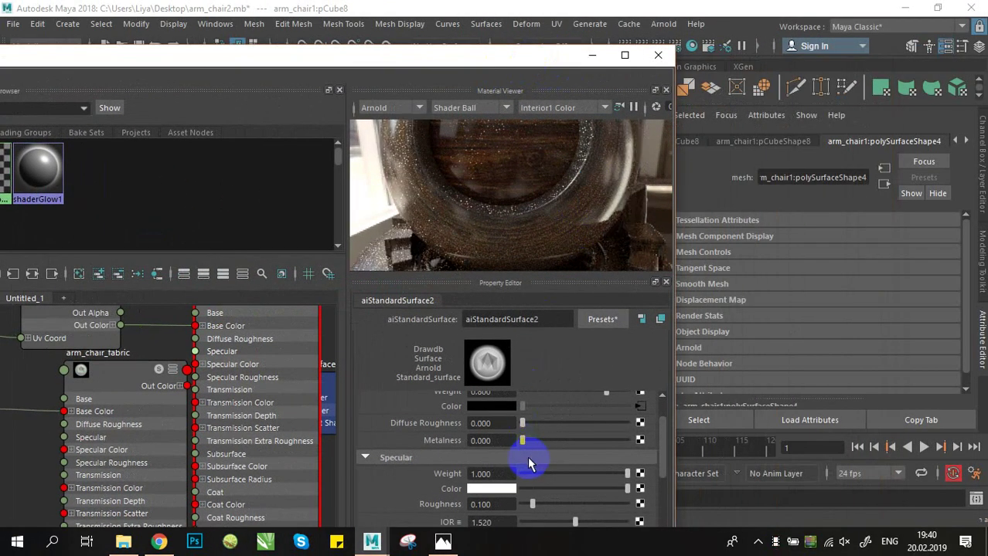
{"action": "scroll", "coordinate": [529, 464], "scroll_direction": "up", "scroll_amount": 2}
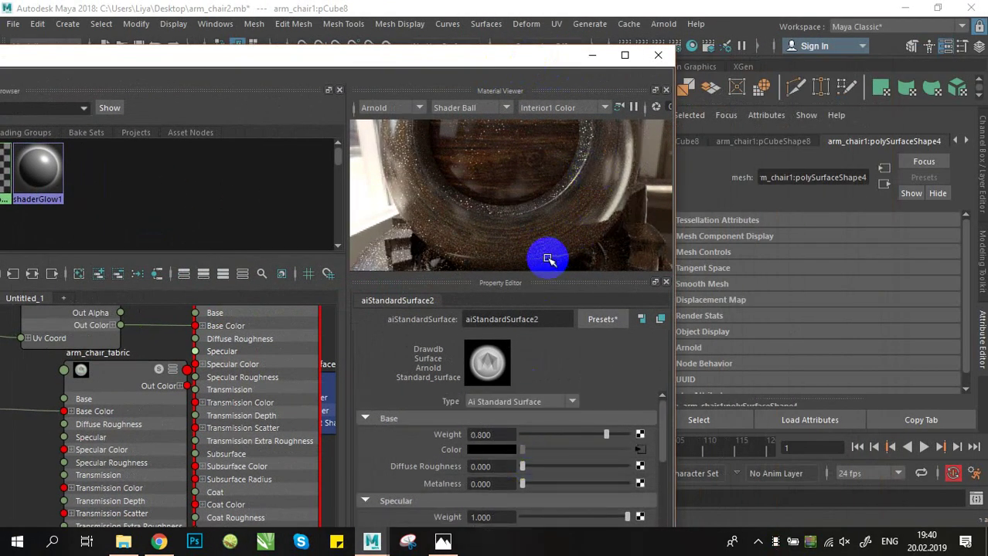
{"action": "left_click_drag", "start_coordinate": [569, 271], "coordinate": [566, 353]}
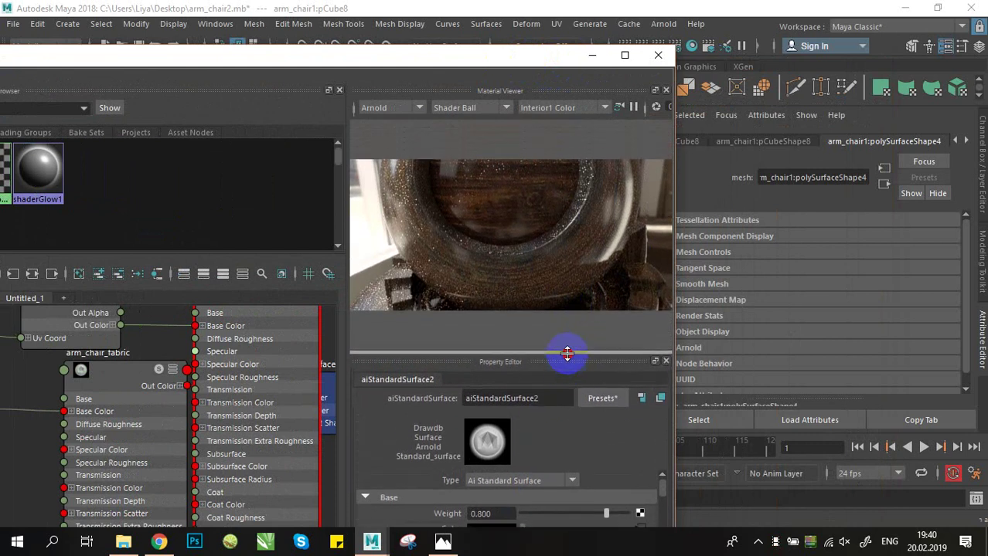
{"action": "scroll", "coordinate": [588, 241], "scroll_direction": "down", "scroll_amount": 4}
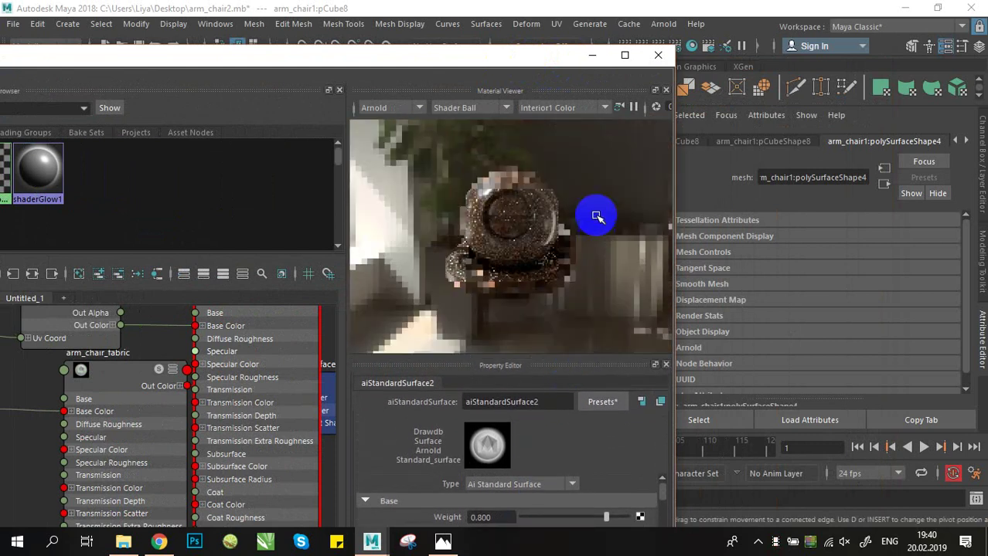
- Set the leg material's specular roughness to 0.413 while checking the shader ball, and minimize the Hypershade
{"action": "scroll", "coordinate": [563, 245], "scroll_direction": "up", "scroll_amount": 2}
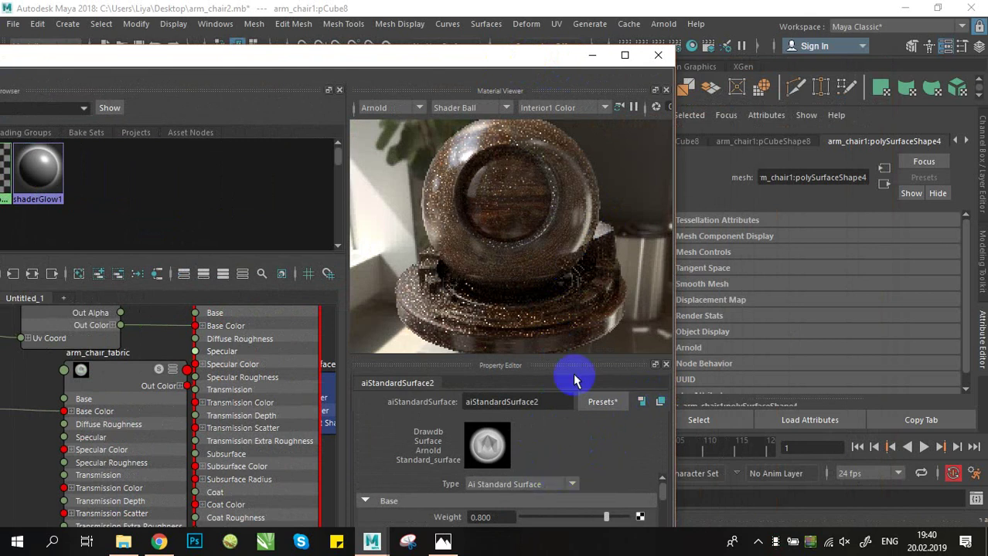
{"action": "scroll", "coordinate": [557, 485], "scroll_direction": "down", "scroll_amount": 3}
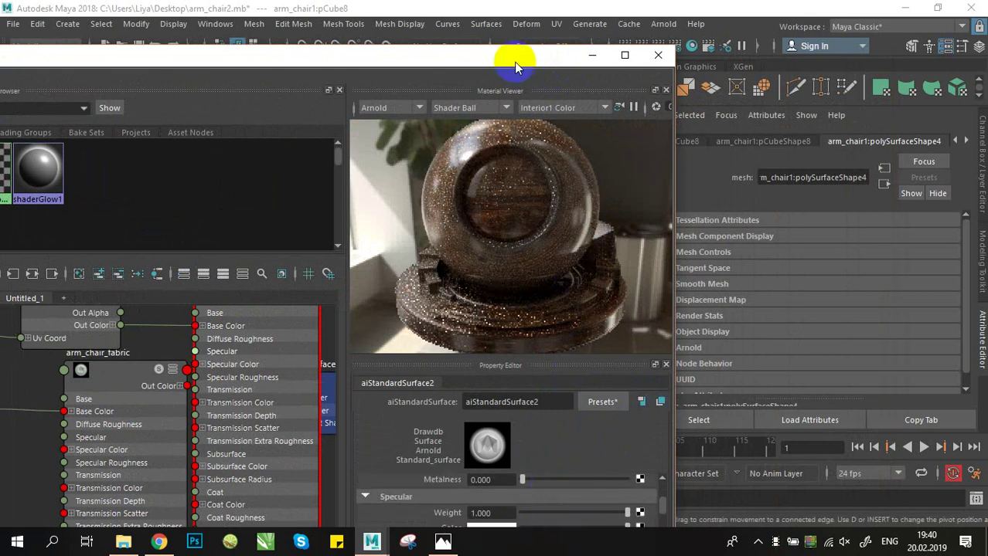
{"action": "left_click_drag", "start_coordinate": [506, 55], "coordinate": [486, 11]}
{"action": "scroll", "coordinate": [538, 457], "scroll_direction": "down", "scroll_amount": 1}
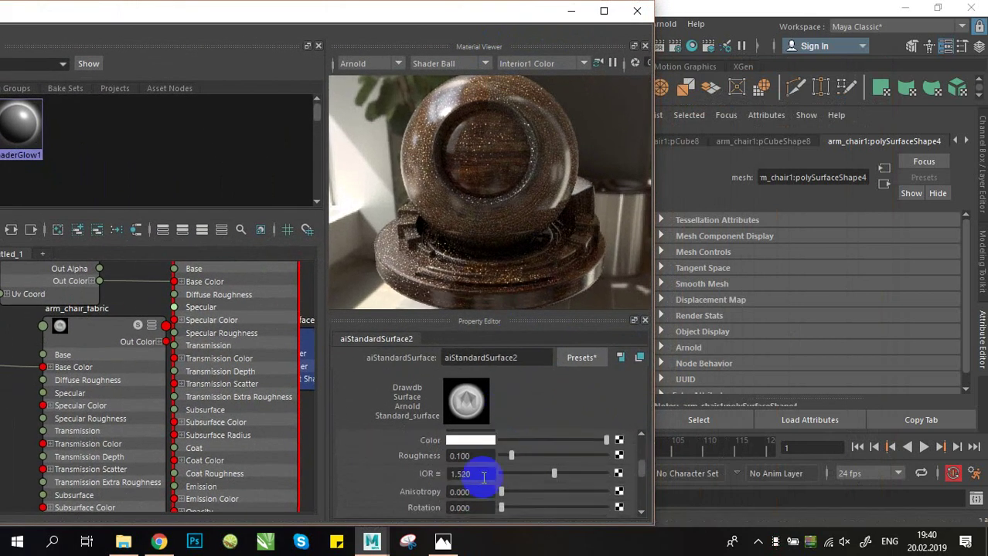
{"action": "scroll", "coordinate": [520, 468], "scroll_direction": "up", "scroll_amount": 1}
{"action": "scroll", "coordinate": [524, 483], "scroll_direction": "down", "scroll_amount": 1}
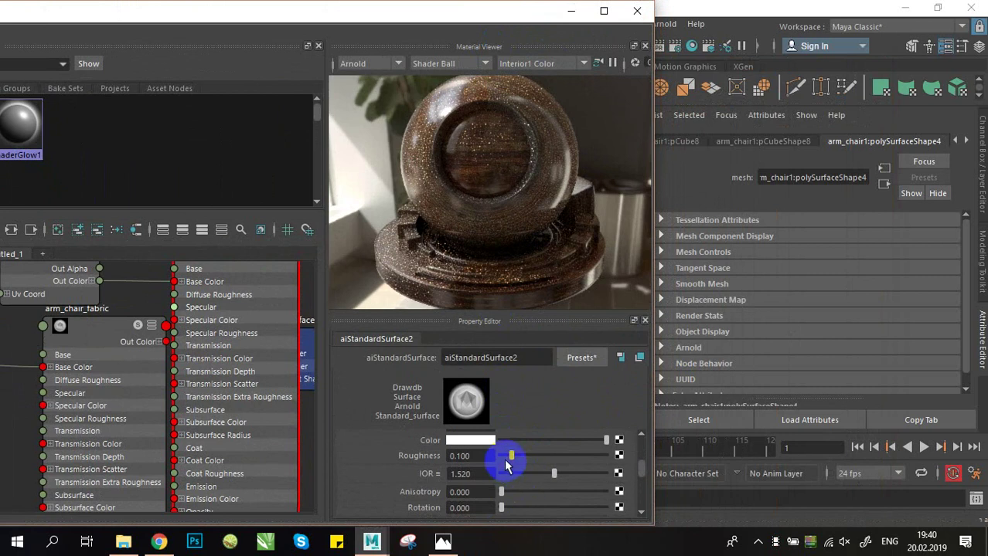
{"action": "left_click_drag", "start_coordinate": [516, 459], "coordinate": [533, 461]}
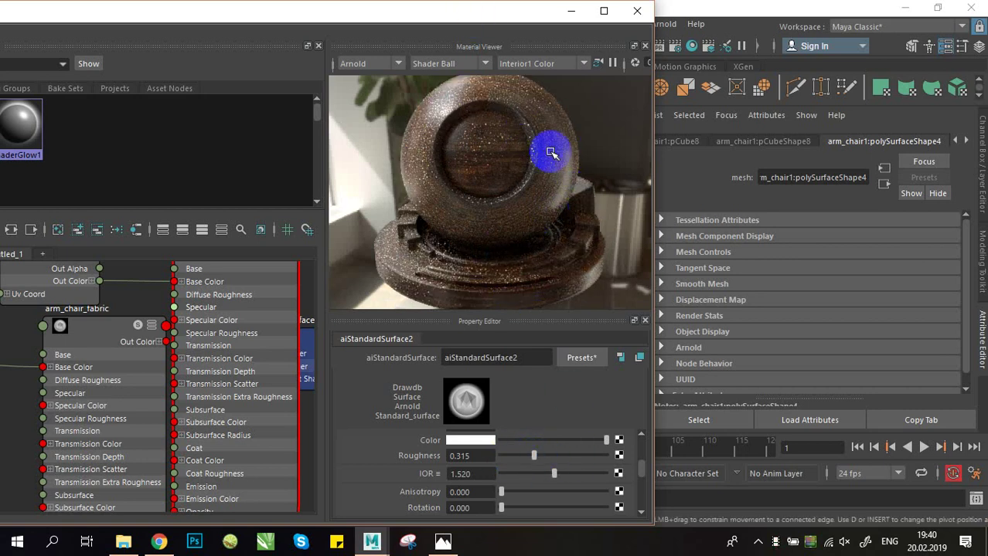
{"action": "left_click_drag", "start_coordinate": [533, 457], "coordinate": [508, 456]}
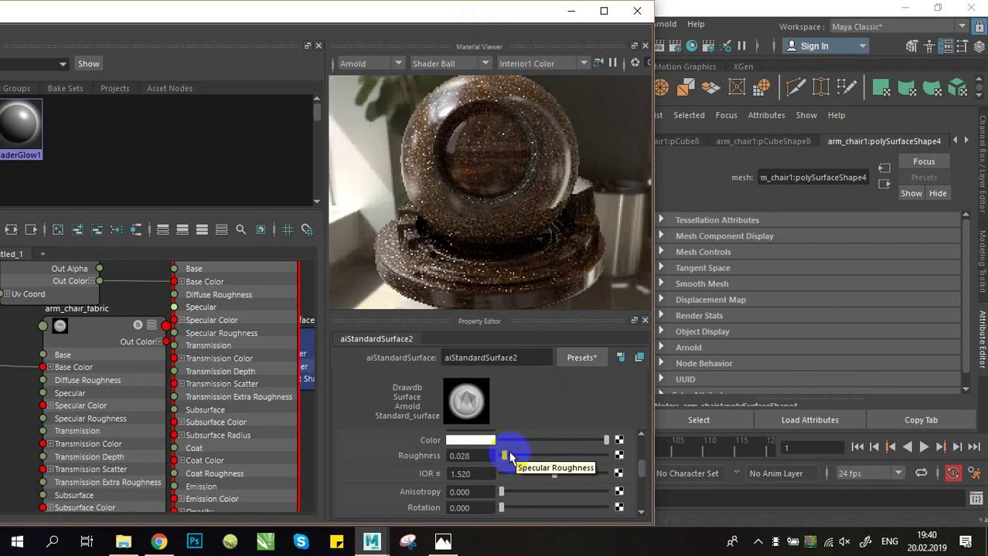
{"action": "left_click_drag", "start_coordinate": [510, 457], "coordinate": [538, 457]}
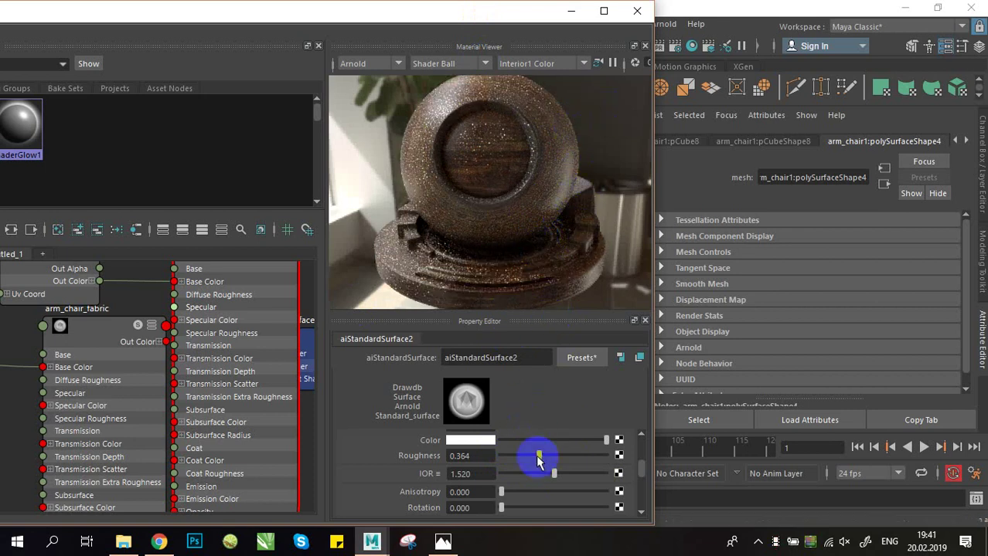
{"action": "left_click_drag", "start_coordinate": [538, 456], "coordinate": [544, 459]}
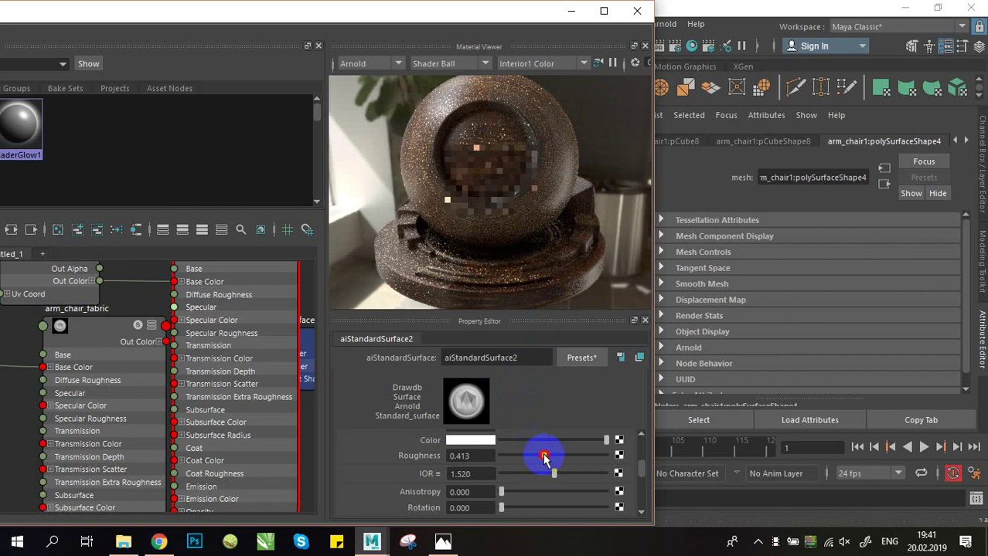
{"action": "left_click", "coordinate": [571, 11]}
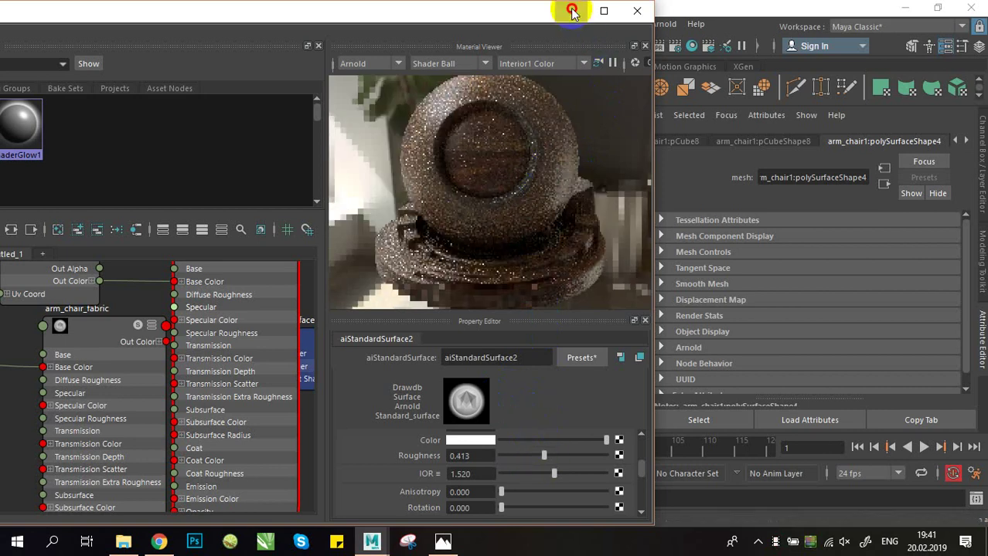
- Deselect the leg, bring the whole armchair into view and save the scene
{"action": "scroll", "coordinate": [478, 261], "scroll_direction": "down", "scroll_amount": 5}
{"action": "left_click", "coordinate": [542, 196]}
{"action": "left_click_drag", "start_coordinate": [542, 196], "coordinate": [561, 221], "text": "alt"}
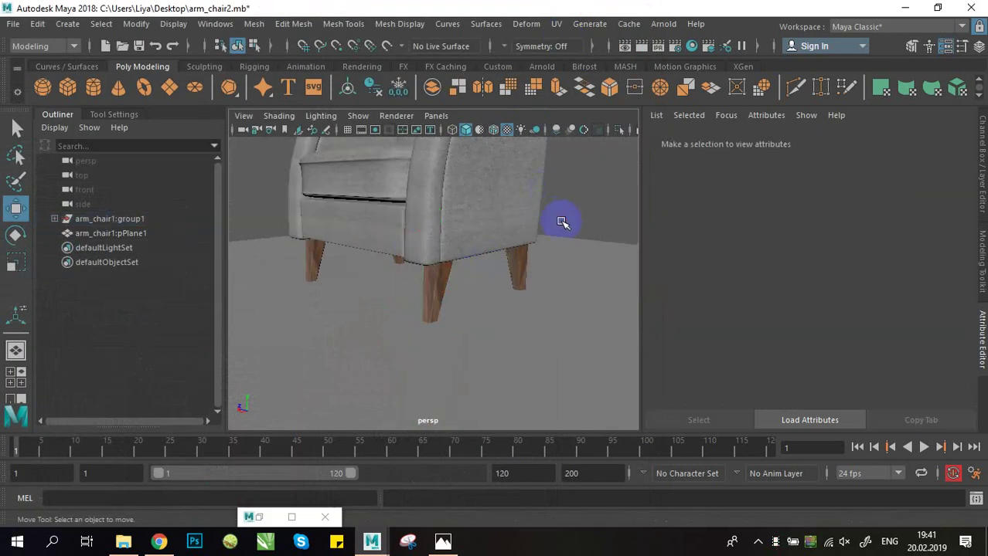
{"action": "scroll", "coordinate": [431, 227], "scroll_direction": "down", "scroll_amount": 6}
{"action": "scroll", "coordinate": [496, 288], "scroll_direction": "up", "scroll_amount": 2}
{"action": "left_click_drag", "start_coordinate": [447, 235], "coordinate": [500, 243], "text": "alt"}
{"action": "scroll", "coordinate": [496, 287], "scroll_direction": "up", "scroll_amount": 4}
{"action": "middle_click_drag", "start_coordinate": [501, 242], "coordinate": [476, 329], "text": "alt"}
{"action": "left_click_drag", "start_coordinate": [476, 328], "coordinate": [502, 357], "text": "alt"}
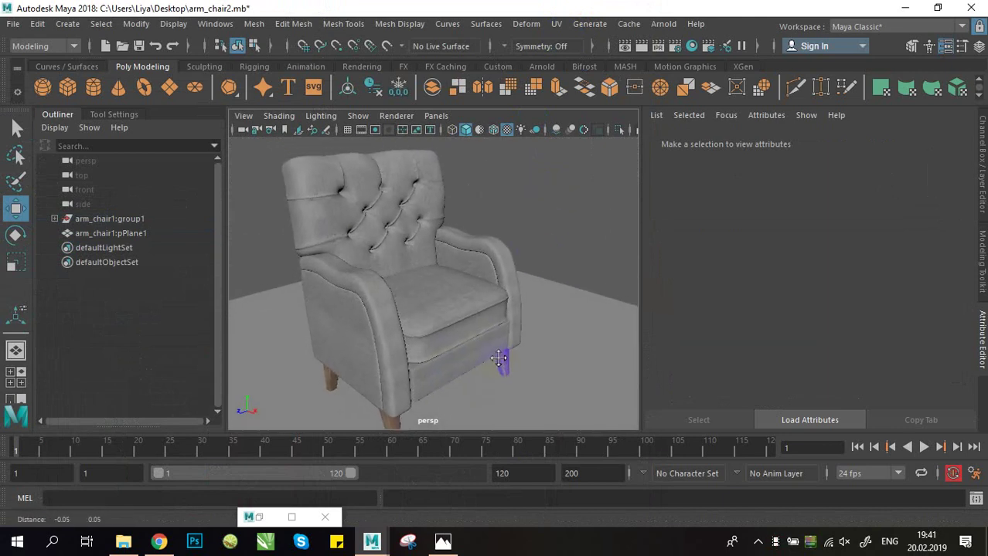
{"action": "key", "text": "ctrl+s"}
{"action": "right_click_drag", "start_coordinate": [556, 234], "coordinate": [512, 239], "text": "alt"}
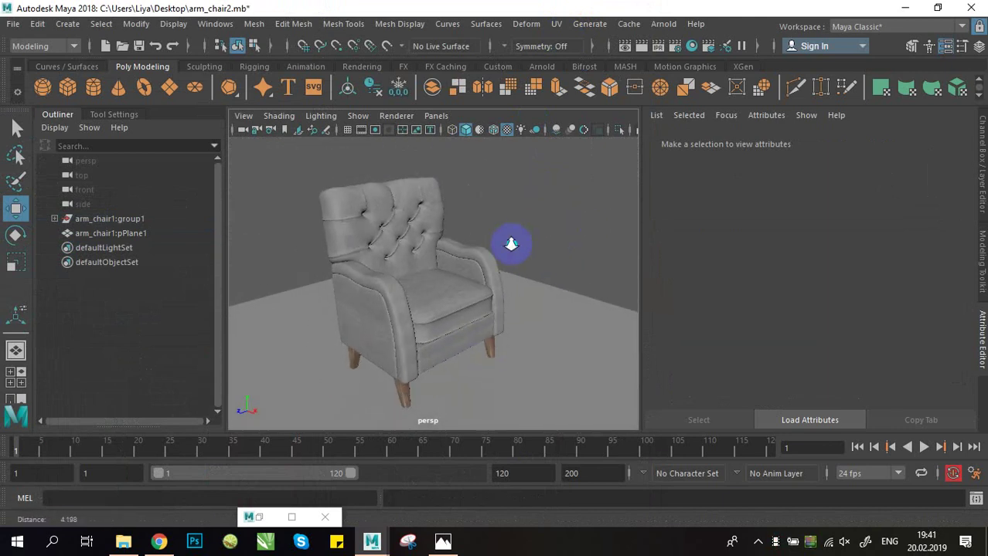
- Add an Arnold SkyDome light and scale it uniformly so that it encloses the armchair and floor plane
{"action": "left_click", "coordinate": [202, 66]}
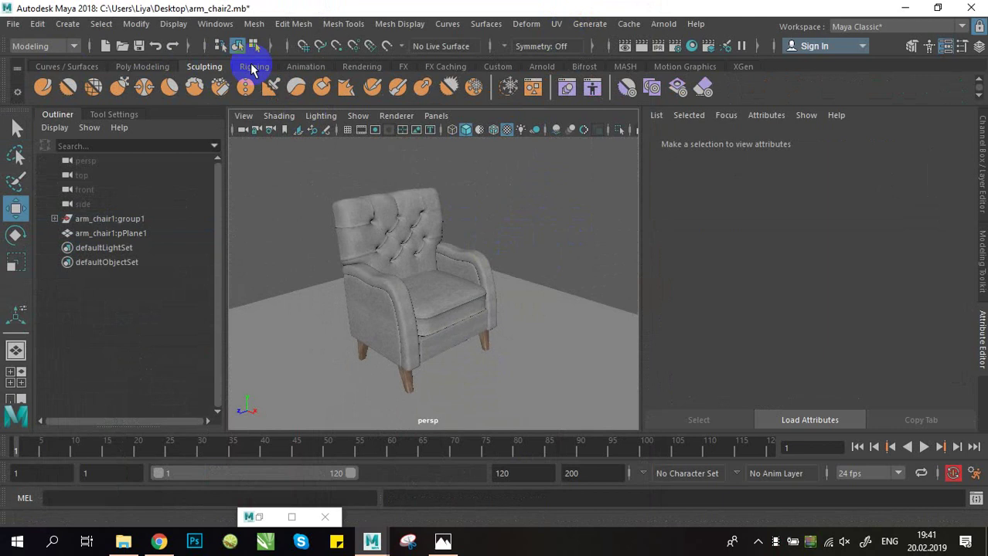
{"action": "left_click", "coordinate": [352, 66]}
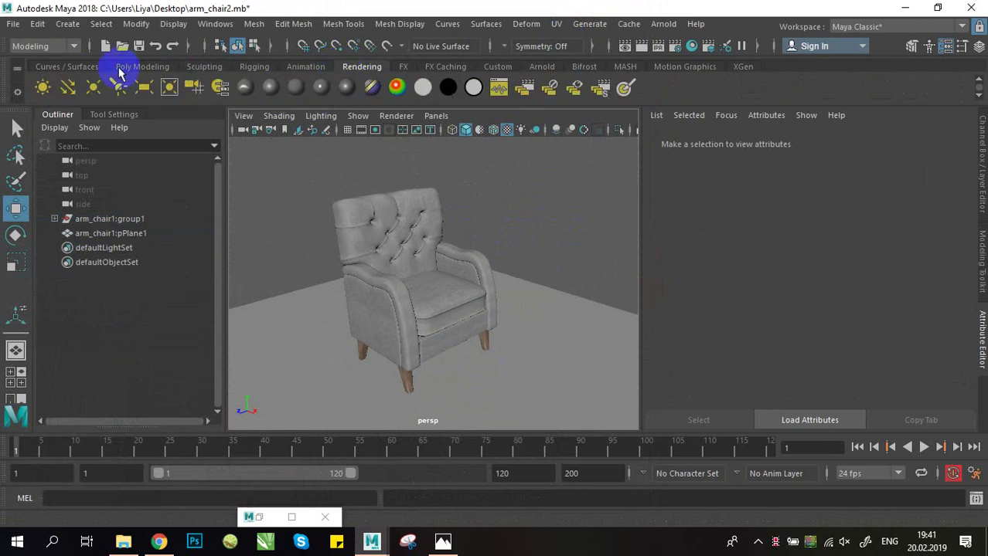
{"action": "left_click", "coordinate": [542, 66]}
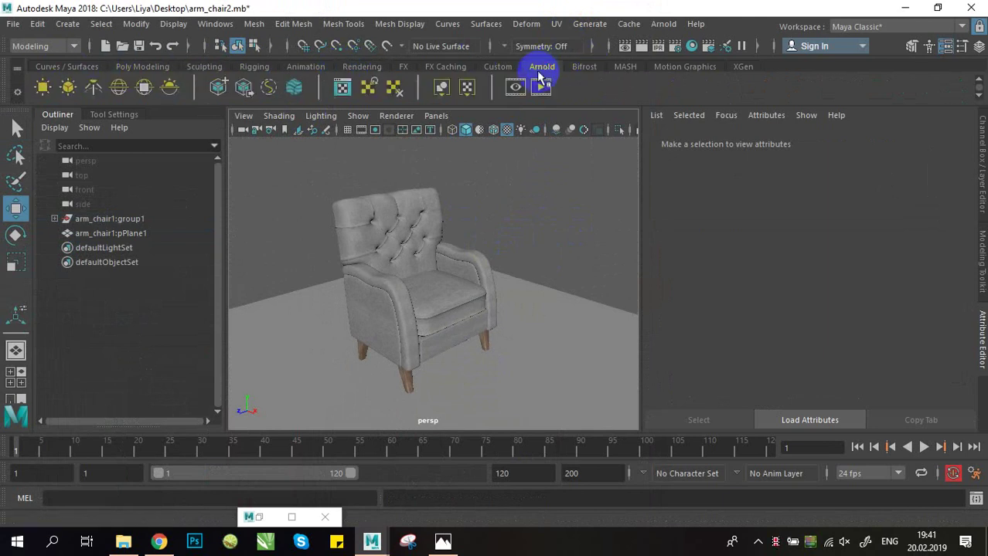
{"action": "left_click", "coordinate": [118, 87]}
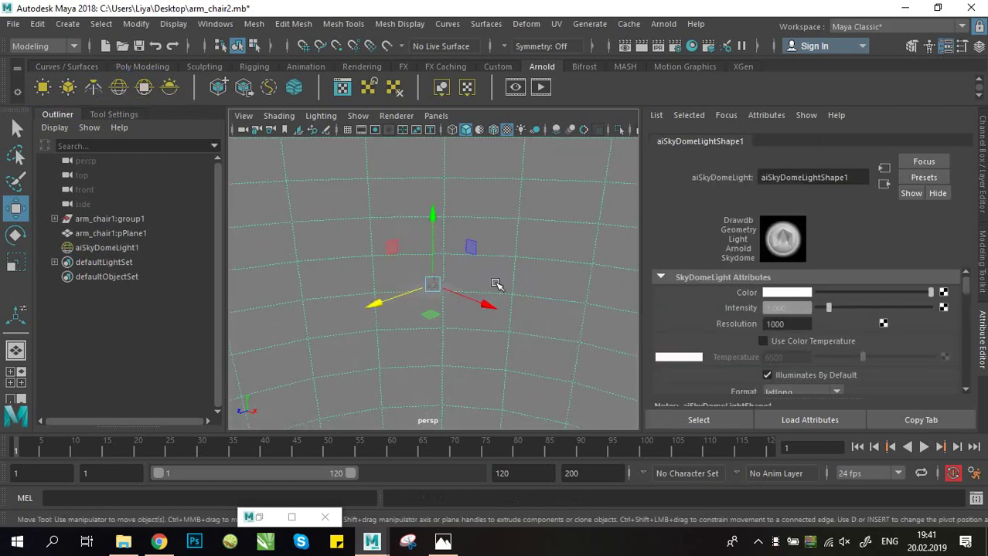
{"action": "key", "text": "r"}
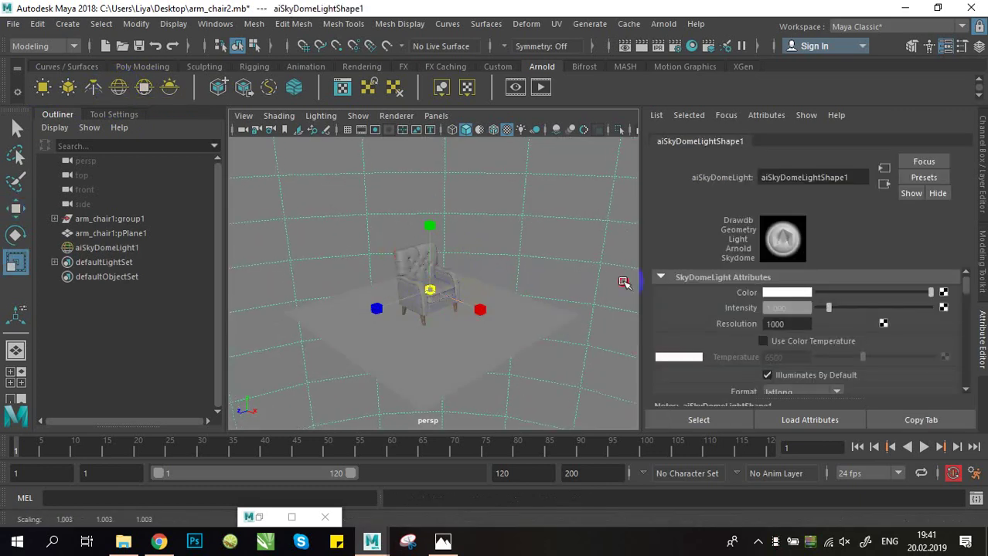
- Select the floor plane under the armchair and scale it up uniformly
{"action": "scroll", "coordinate": [495, 313], "scroll_direction": "up", "scroll_amount": 5}
{"action": "right_click_drag", "start_coordinate": [413, 283], "coordinate": [496, 293], "text": "alt"}
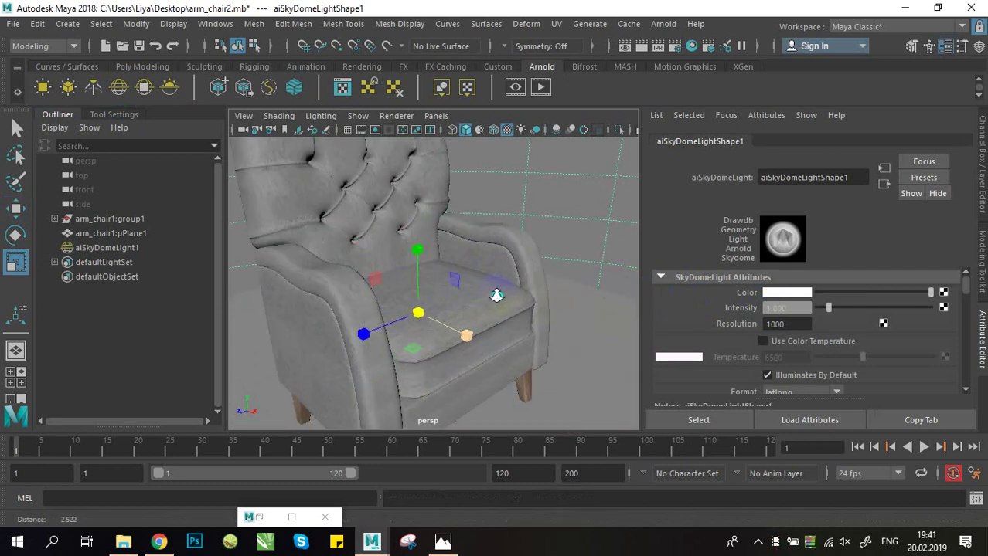
{"action": "left_click_drag", "start_coordinate": [496, 293], "coordinate": [459, 285], "text": "alt"}
{"action": "right_click_drag", "start_coordinate": [459, 285], "coordinate": [473, 315], "text": "alt"}
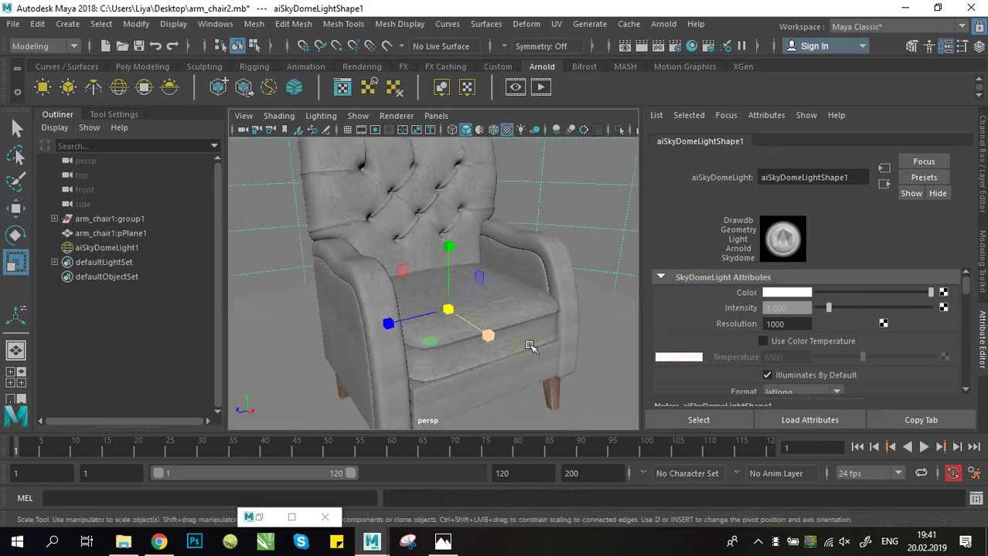
{"action": "scroll", "coordinate": [564, 376], "scroll_direction": "down", "scroll_amount": 7}
{"action": "left_click", "coordinate": [530, 348]}
{"action": "left_click", "coordinate": [522, 346]}
{"action": "left_click_drag", "start_coordinate": [437, 316], "coordinate": [690, 344]}
- Render the armchair with Arnold, examine its upholstery and legs in the Render View, and close the render
{"action": "right_click_drag", "start_coordinate": [466, 275], "coordinate": [524, 295], "text": "alt"}
{"action": "left_click_drag", "start_coordinate": [524, 296], "coordinate": [504, 308], "text": "alt"}
{"action": "left_click", "coordinate": [643, 46]}
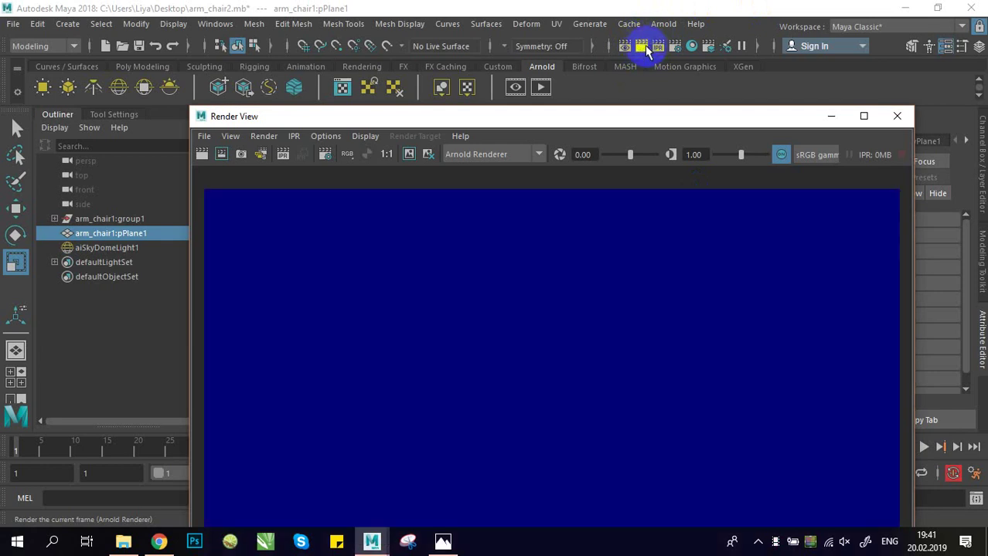
{"action": "left_click", "coordinate": [642, 47]}
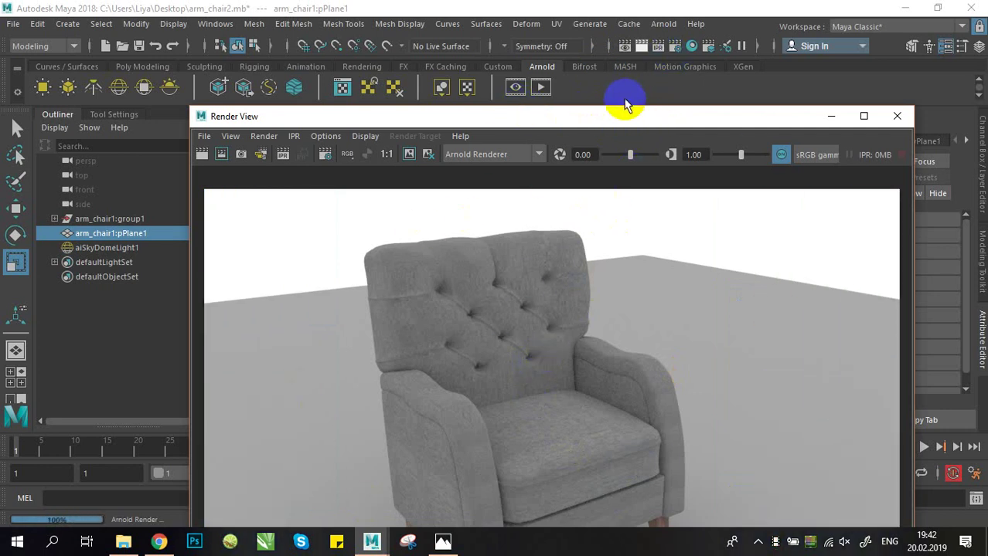
{"action": "left_click_drag", "start_coordinate": [637, 116], "coordinate": [577, 48]}
{"action": "scroll", "coordinate": [579, 386], "scroll_direction": "down", "scroll_amount": 3}
{"action": "left_click_drag", "start_coordinate": [608, 122], "coordinate": [555, 115]}
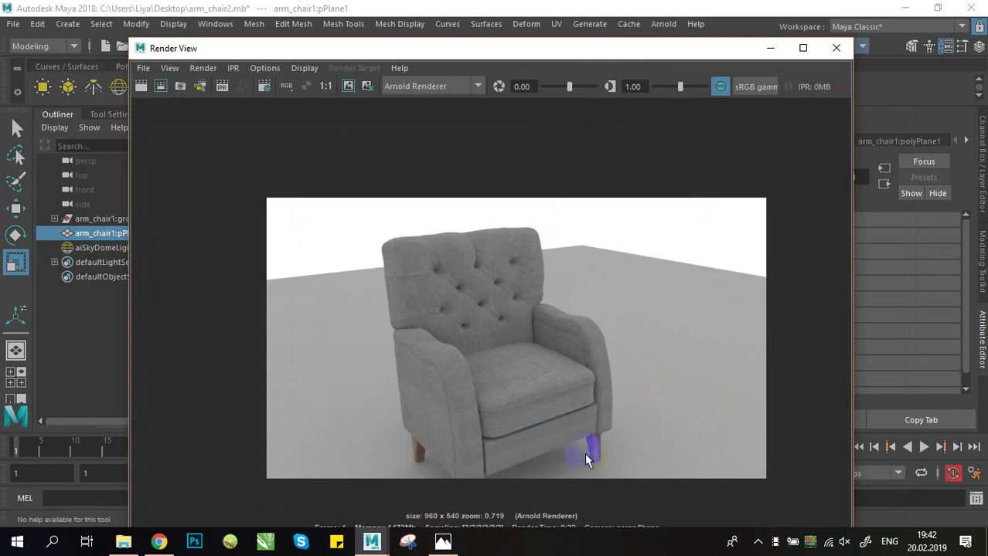
{"action": "scroll", "coordinate": [627, 417], "scroll_direction": "down", "scroll_amount": 1}
{"action": "scroll", "coordinate": [553, 434], "scroll_direction": "up", "scroll_amount": 4}
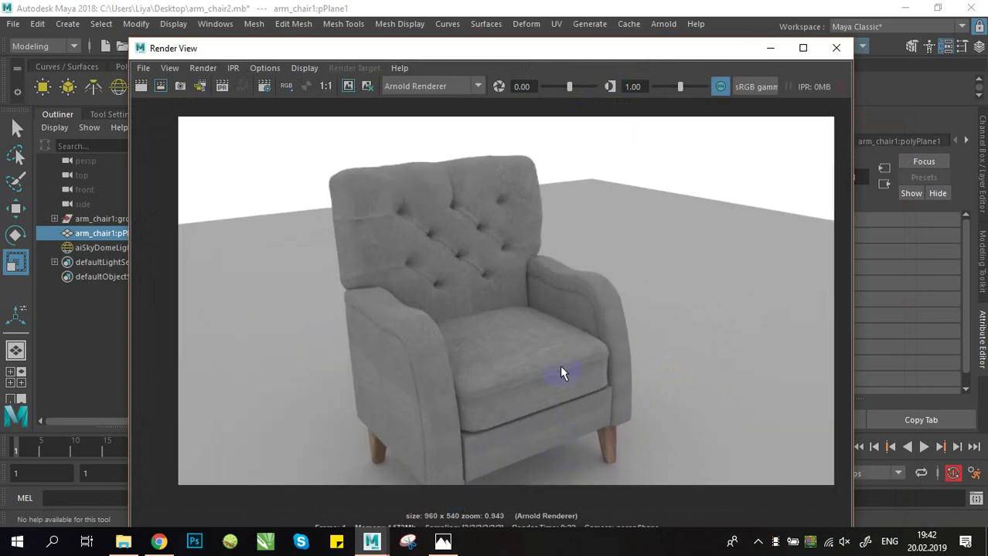
{"action": "left_click", "coordinate": [836, 48]}
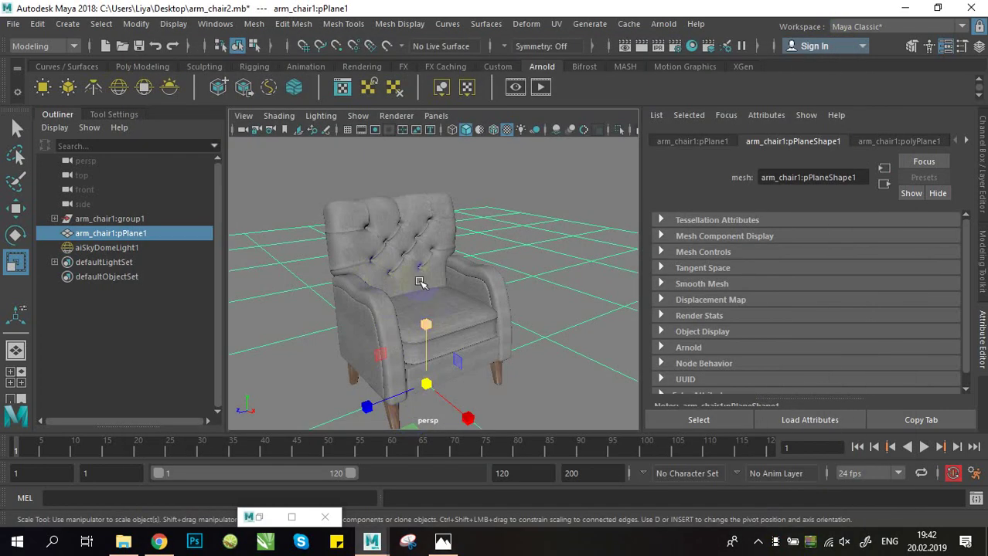
- Center the armchair in the view, select the floor plane and save the scene
{"action": "left_click", "coordinate": [470, 186]}
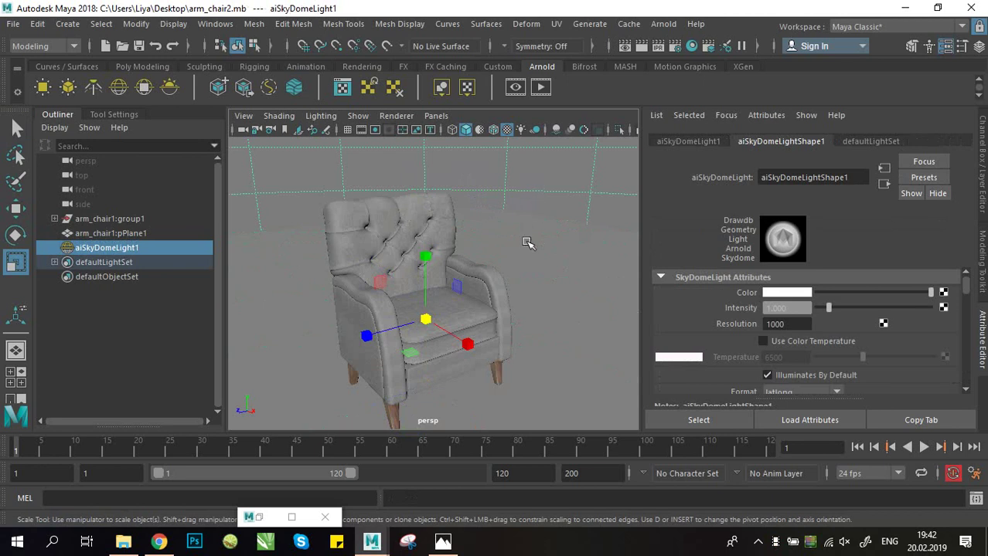
{"action": "middle_click_drag", "start_coordinate": [518, 306], "coordinate": [536, 285], "text": "alt"}
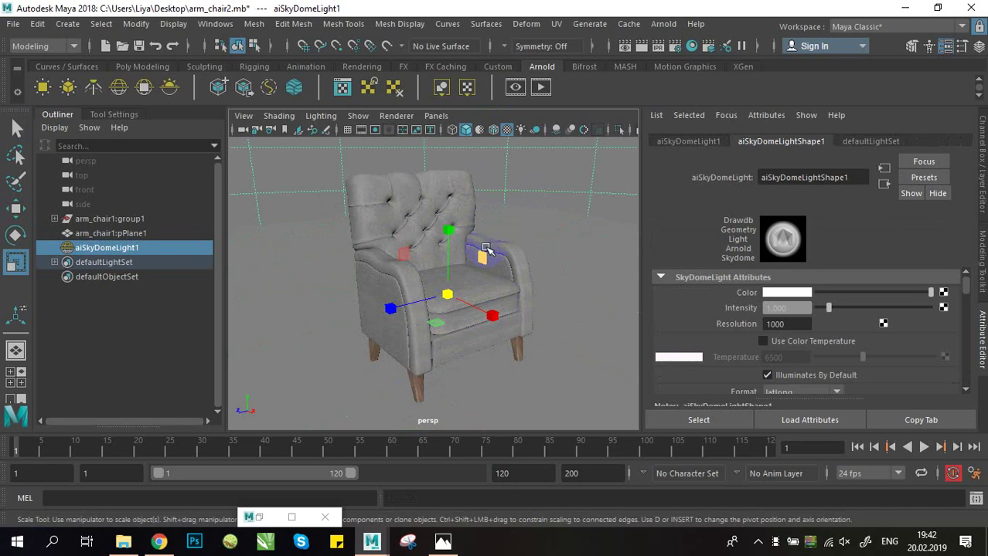
{"action": "left_click", "coordinate": [558, 298]}
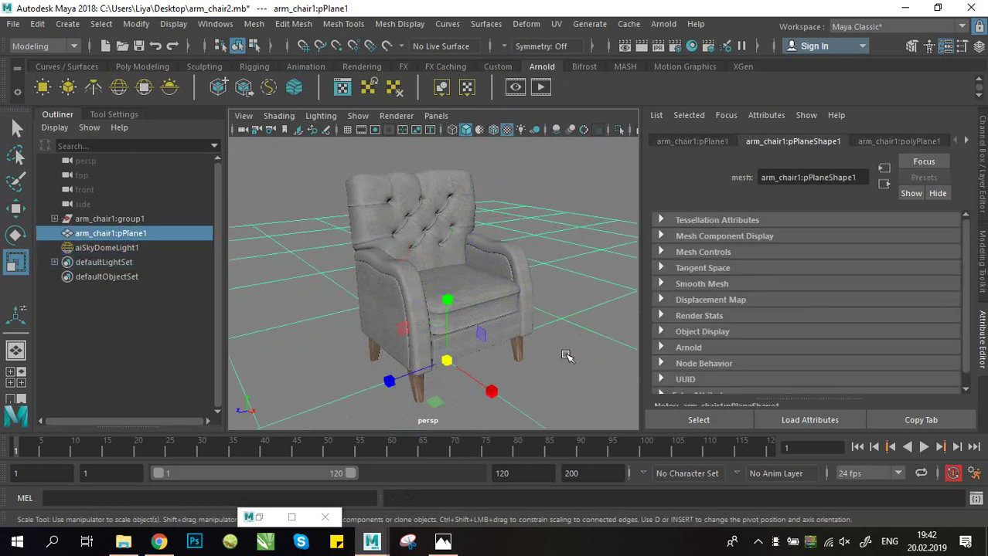
{"action": "key", "text": "ctrl+s"}
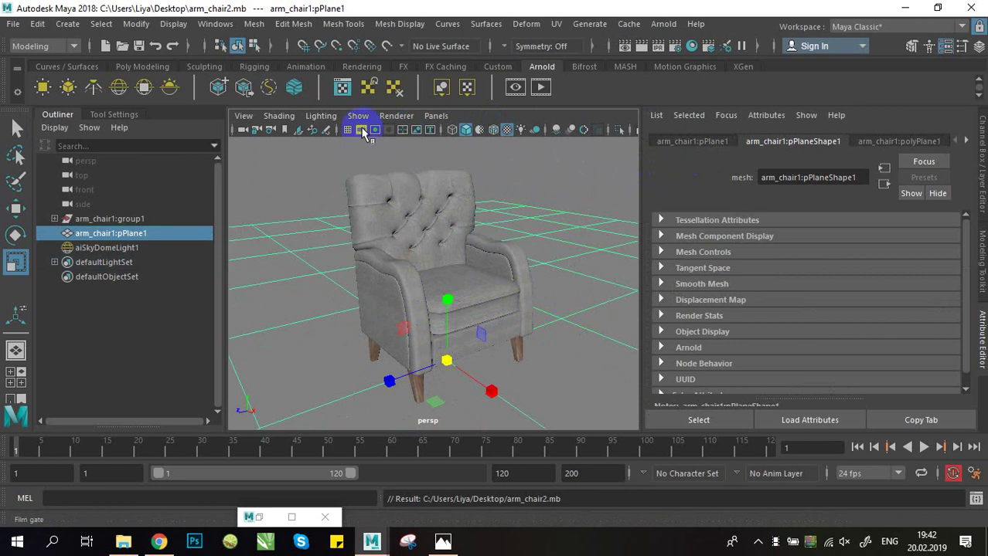
- Turn on the resolution gate for the perspective view and fit the whole armchair, legs included, inside it
{"action": "left_click", "coordinate": [362, 130]}
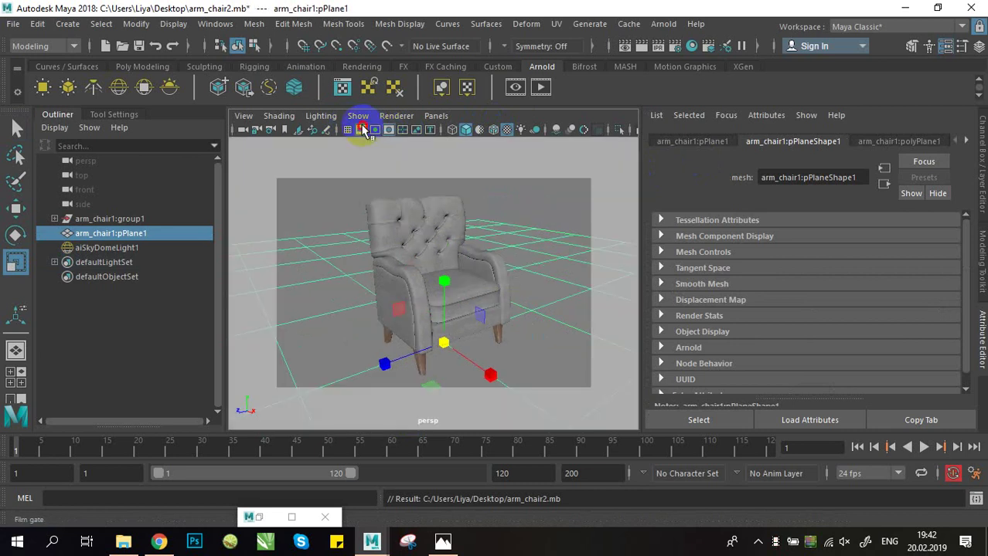
{"action": "left_click", "coordinate": [362, 130]}
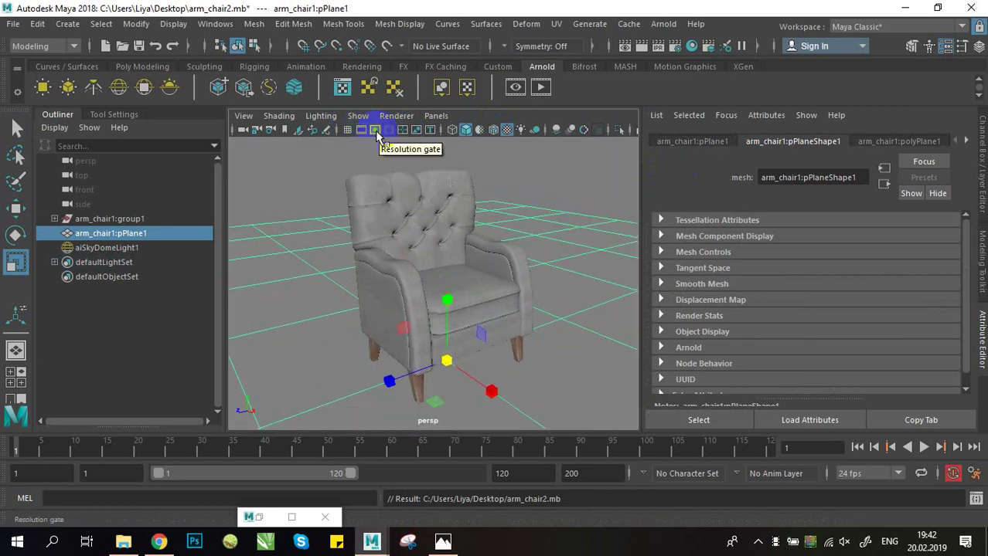
{"action": "left_click", "coordinate": [375, 129]}
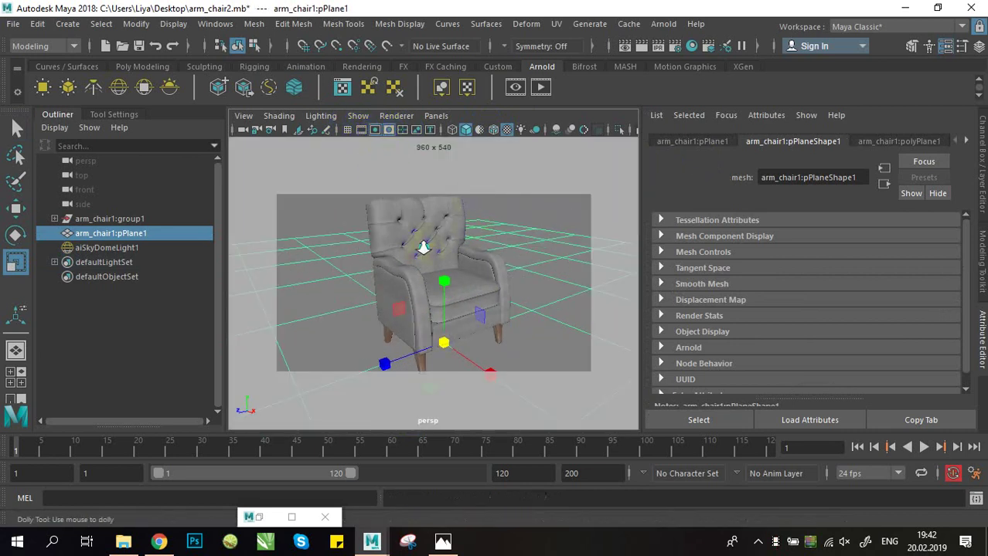
{"action": "scroll", "coordinate": [409, 246], "scroll_direction": "down", "scroll_amount": 3}
{"action": "left_click_drag", "start_coordinate": [395, 242], "coordinate": [439, 266], "text": "alt"}
{"action": "key", "text": "q"}
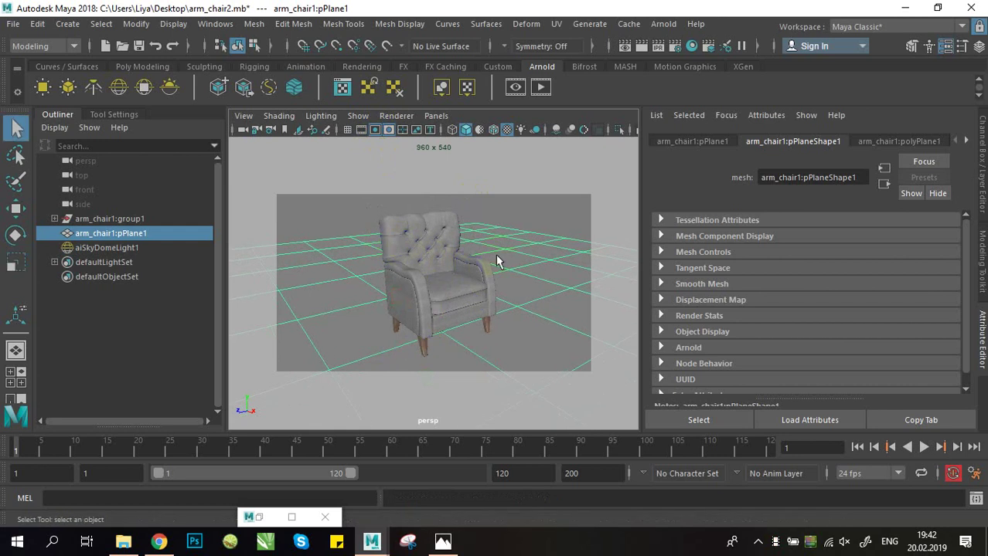
- Turn the perspective view slightly around the armchair and render the newly framed view with Arnold
{"action": "left_click", "coordinate": [543, 272]}
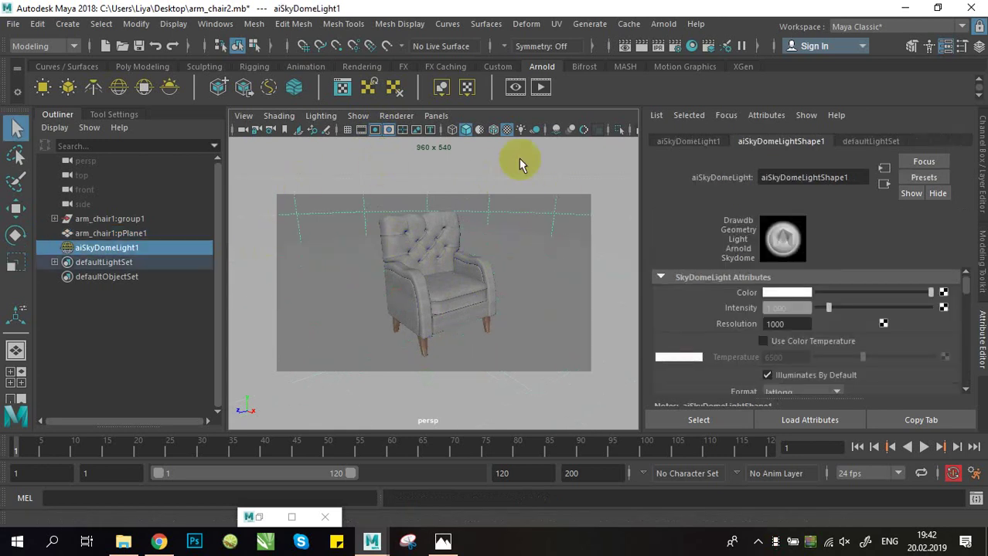
{"action": "mouse_move", "coordinate": [514, 309]}
{"action": "left_mouse_down", "text": "alt"}
{"action": "mouse_move", "coordinate": [447, 293]}
{"action": "mouse_move", "coordinate": [535, 305]}
{"action": "mouse_move", "coordinate": [499, 306]}
{"action": "left_mouse_up", "text": "alt"}
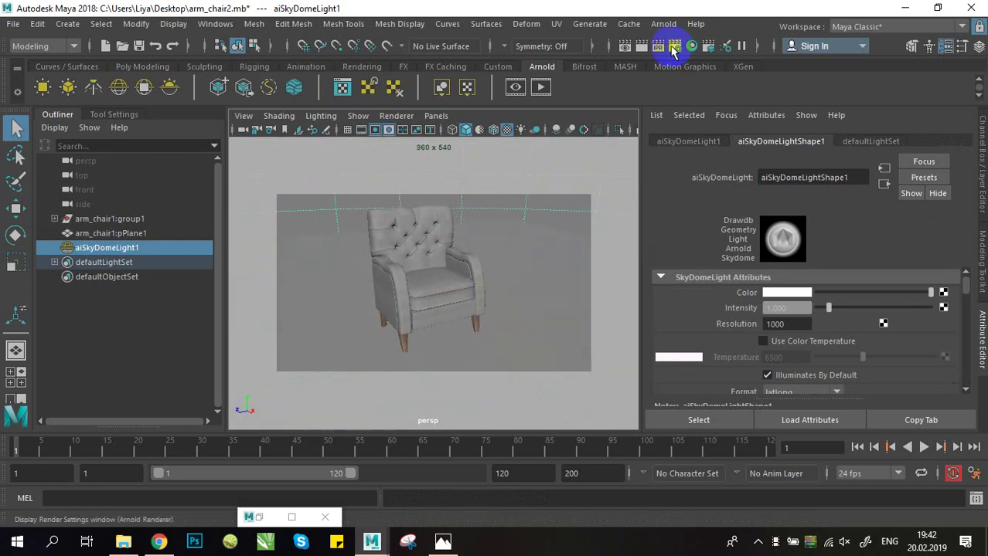
{"action": "left_click", "coordinate": [641, 46]}
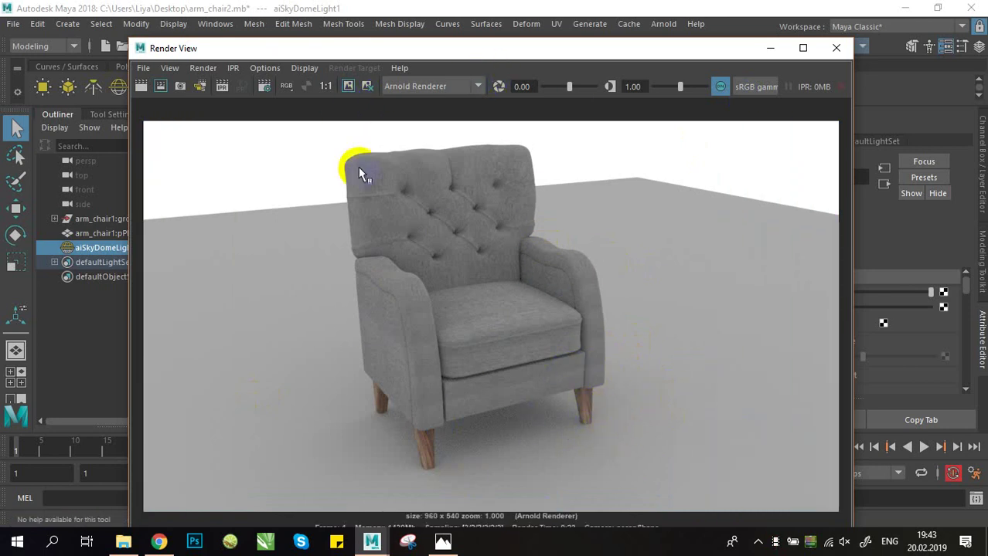
- Keep the finished render in the Render View, and render the armchair with Arnold from a slightly turned, reframed perspective view
{"action": "left_click", "coordinate": [348, 86]}
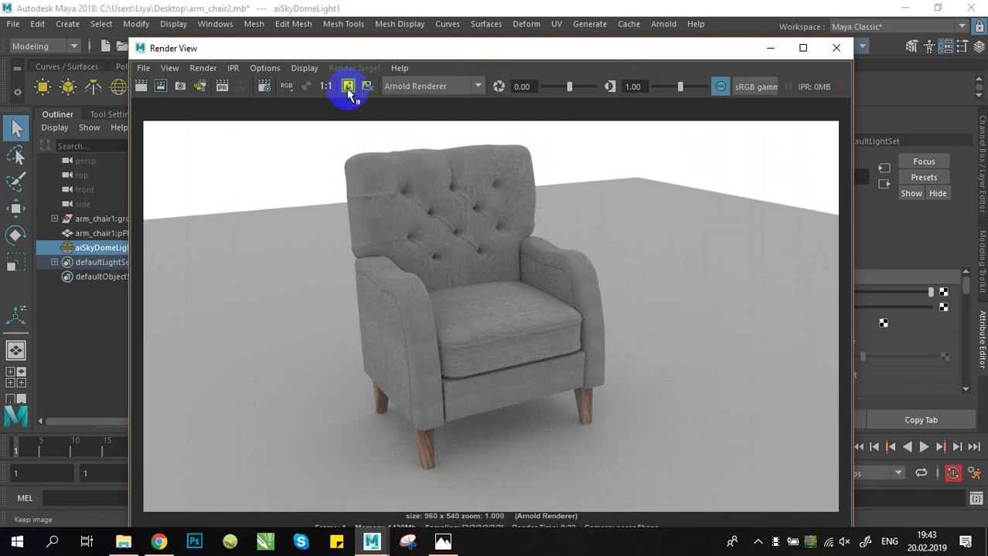
{"action": "left_click", "coordinate": [773, 47]}
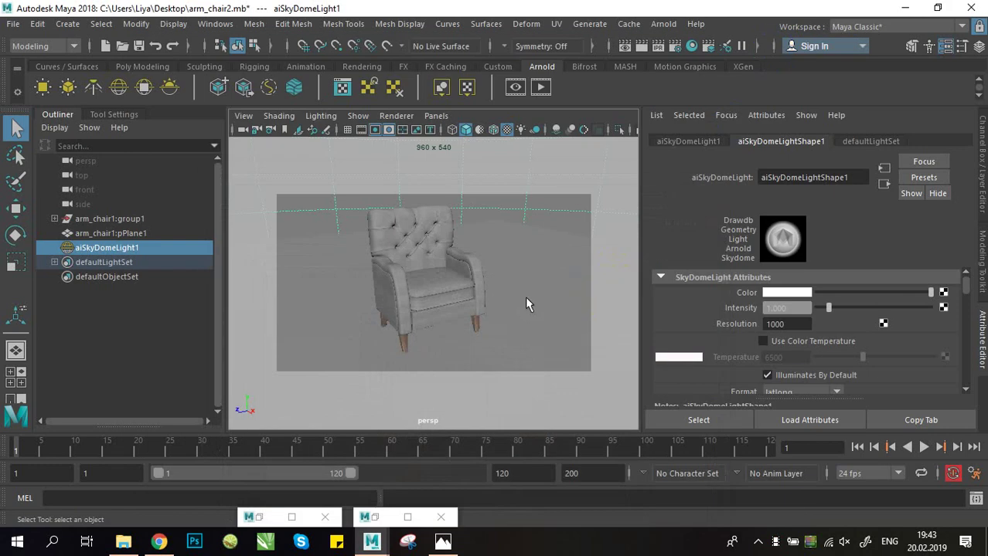
{"action": "mouse_move", "coordinate": [525, 304]}
{"action": "left_mouse_down", "text": "alt"}
{"action": "mouse_move", "coordinate": [439, 307]}
{"action": "mouse_move", "coordinate": [562, 294]}
{"action": "mouse_move", "coordinate": [539, 298]}
{"action": "left_mouse_up", "text": "alt"}
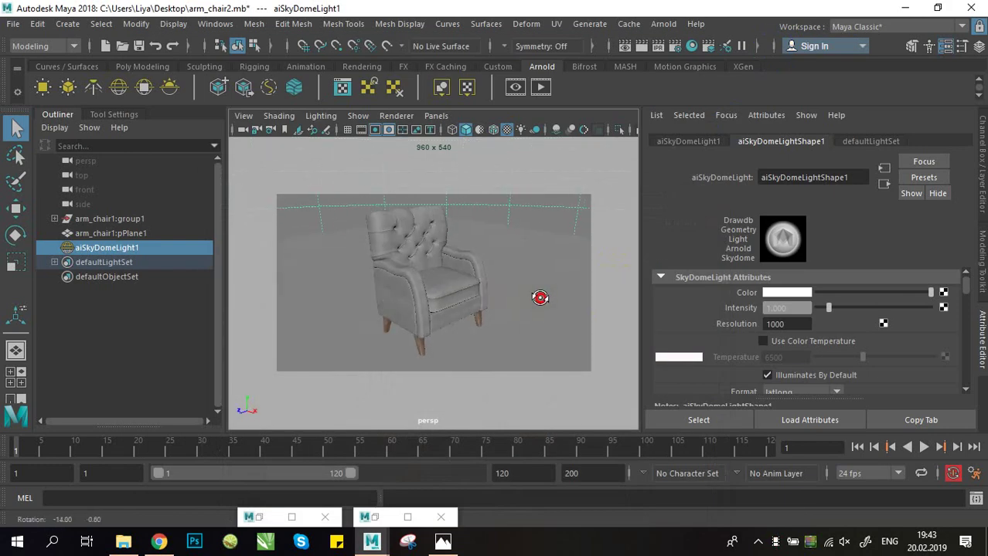
{"action": "middle_click_drag", "start_coordinate": [535, 299], "coordinate": [507, 308], "text": "alt"}
{"action": "right_click_drag", "start_coordinate": [507, 308], "coordinate": [535, 308], "text": "alt"}
{"action": "middle_click_drag", "start_coordinate": [536, 308], "coordinate": [527, 293], "text": "alt"}
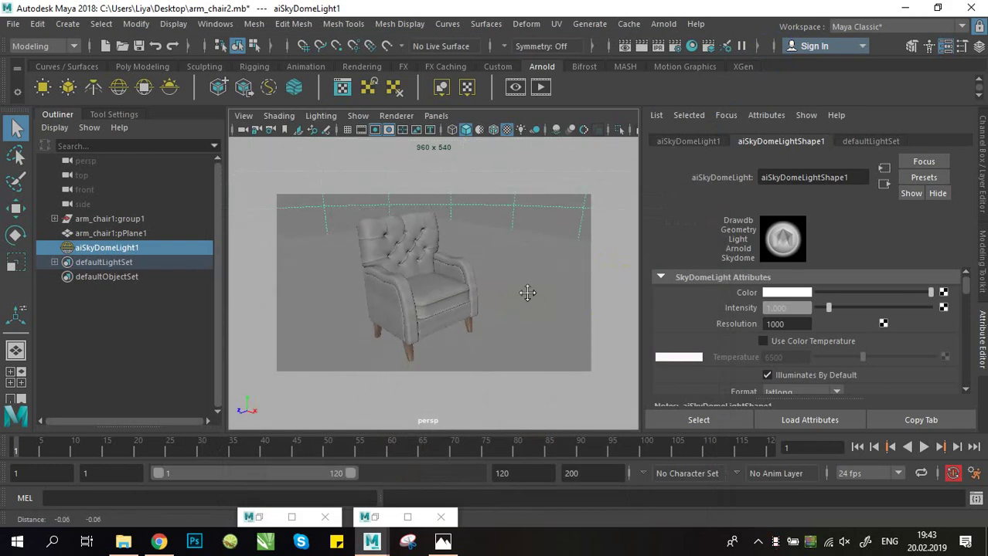
{"action": "left_click", "coordinate": [643, 46]}
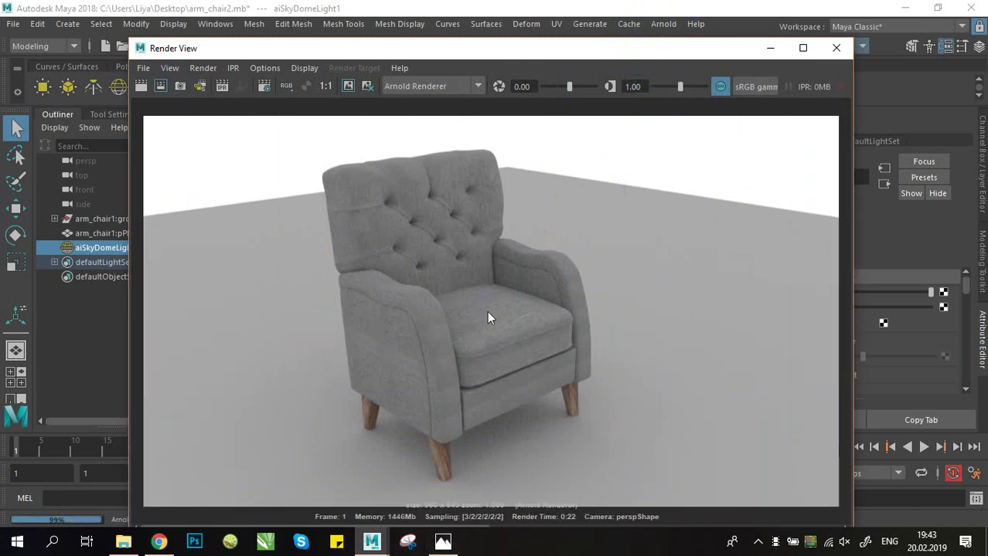
- Keep the new render, compare it with the previously kept image, close the Render View and save the scene
{"action": "left_click_drag", "start_coordinate": [355, 49], "coordinate": [359, 32]}
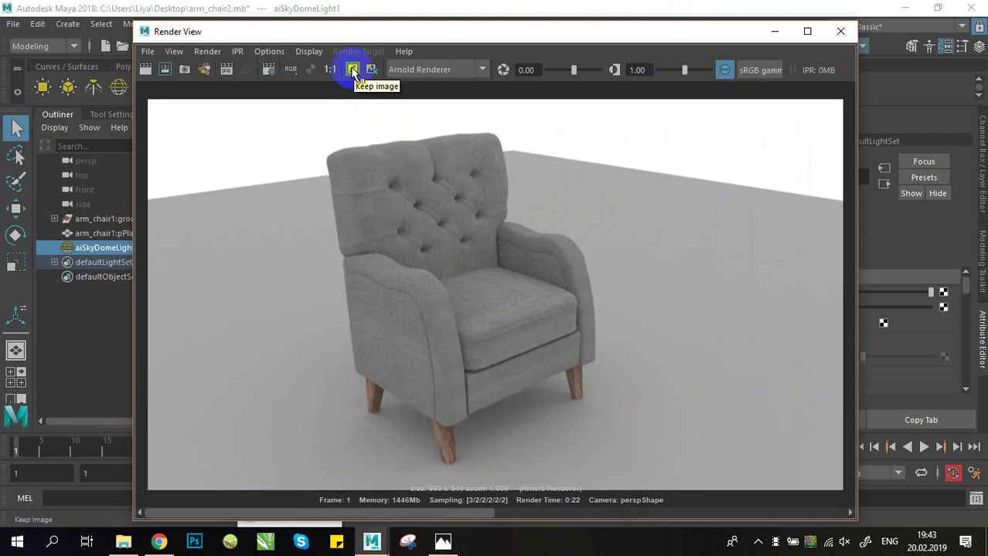
{"action": "left_click", "coordinate": [352, 70]}
{"action": "left_click_drag", "start_coordinate": [434, 514], "coordinate": [745, 461]}
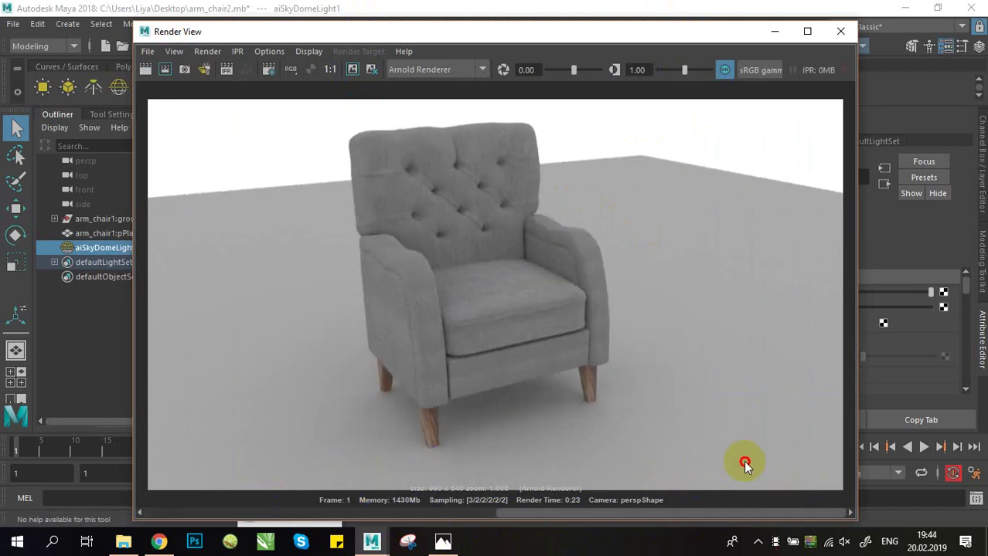
{"action": "left_click", "coordinate": [842, 32]}
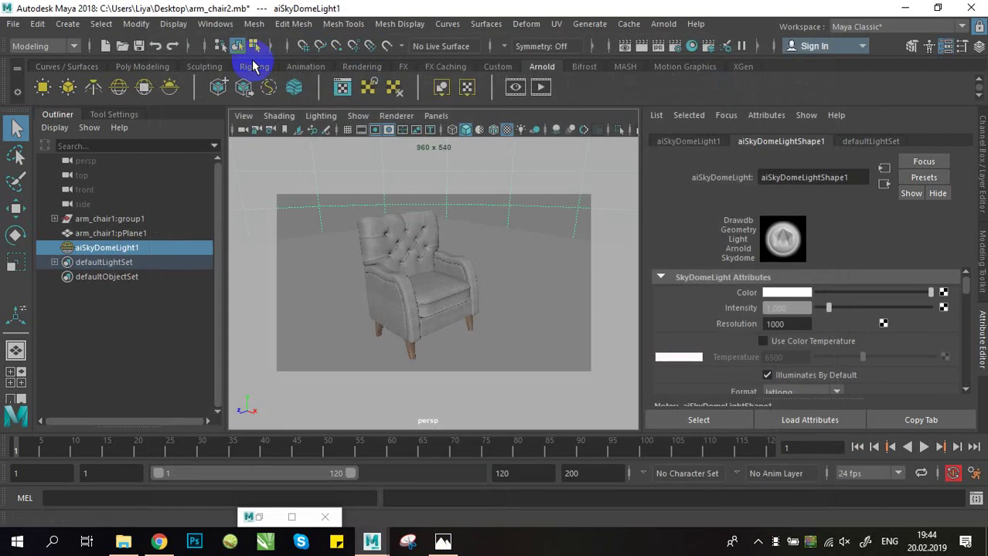
{"action": "left_click", "coordinate": [140, 44]}
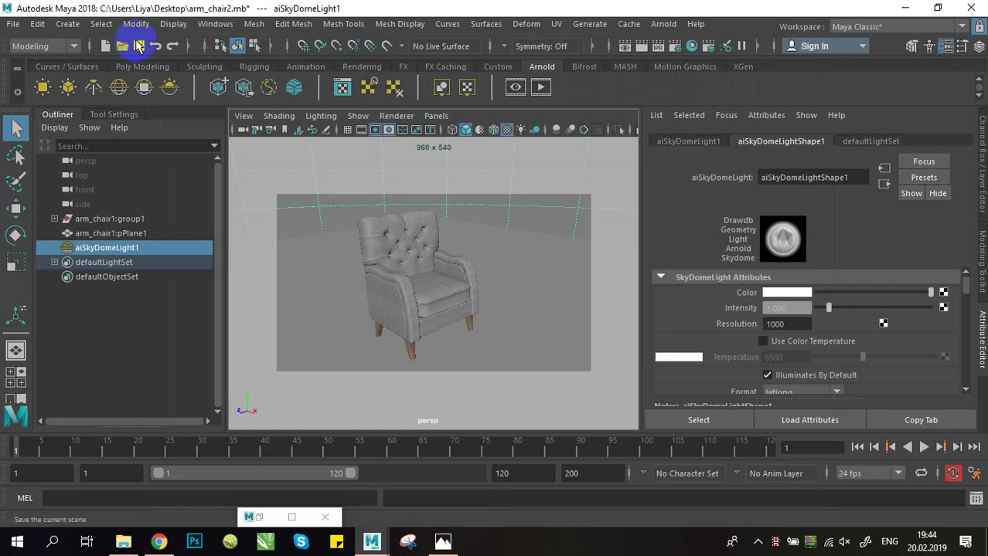
- Create a camera bookmark named view1 for the current perspective view of the armchair
{"action": "left_click", "coordinate": [244, 115]}
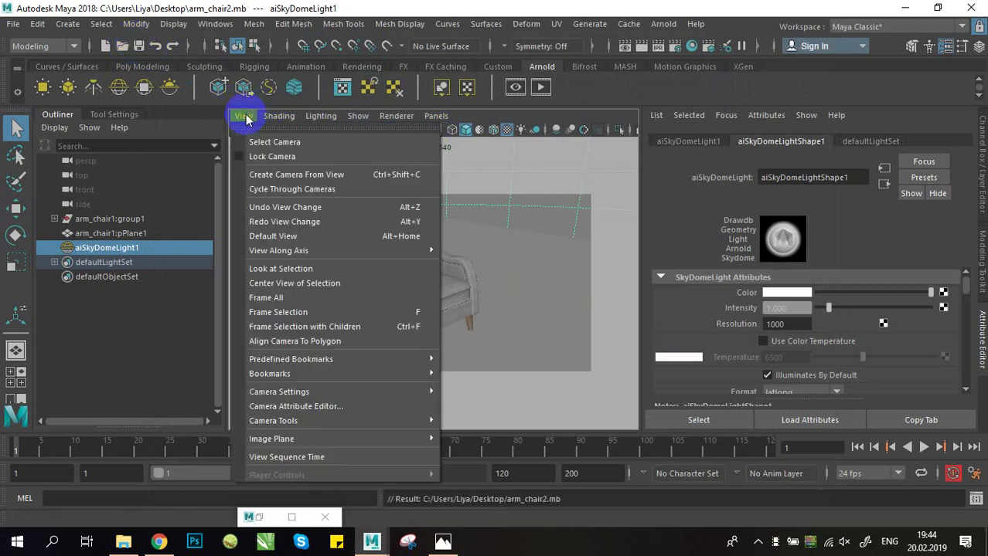
{"action": "mouse_move", "coordinate": [301, 378]}
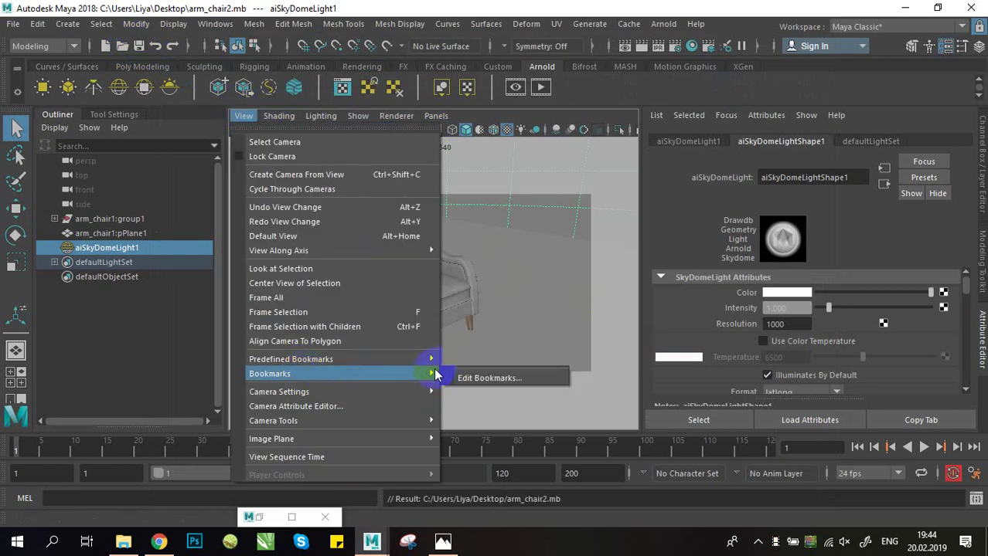
{"action": "left_click", "coordinate": [489, 378]}
{"action": "left_click", "coordinate": [484, 362]}
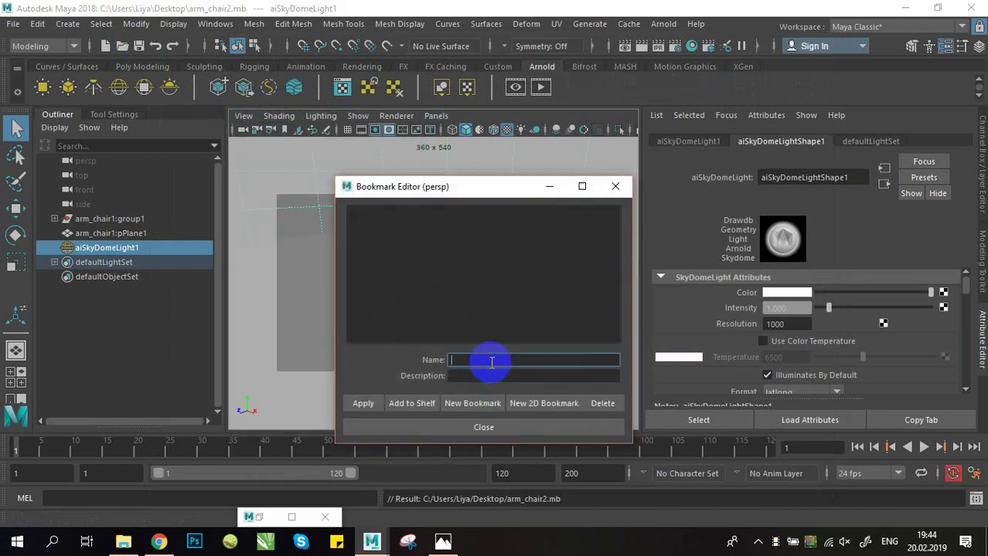
{"action": "type", "text": "view1"}
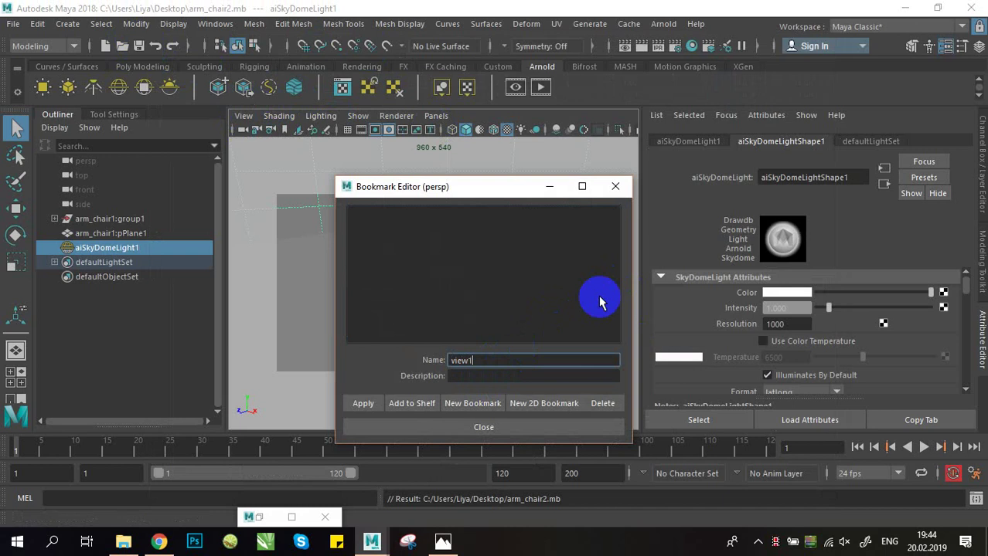
{"action": "key", "text": "Return"}
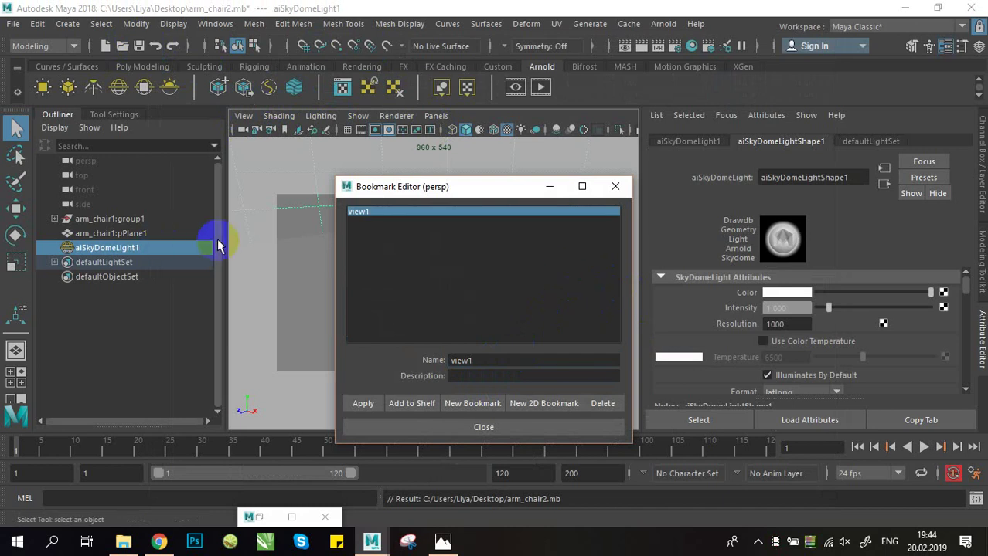
{"action": "left_click", "coordinate": [454, 425]}
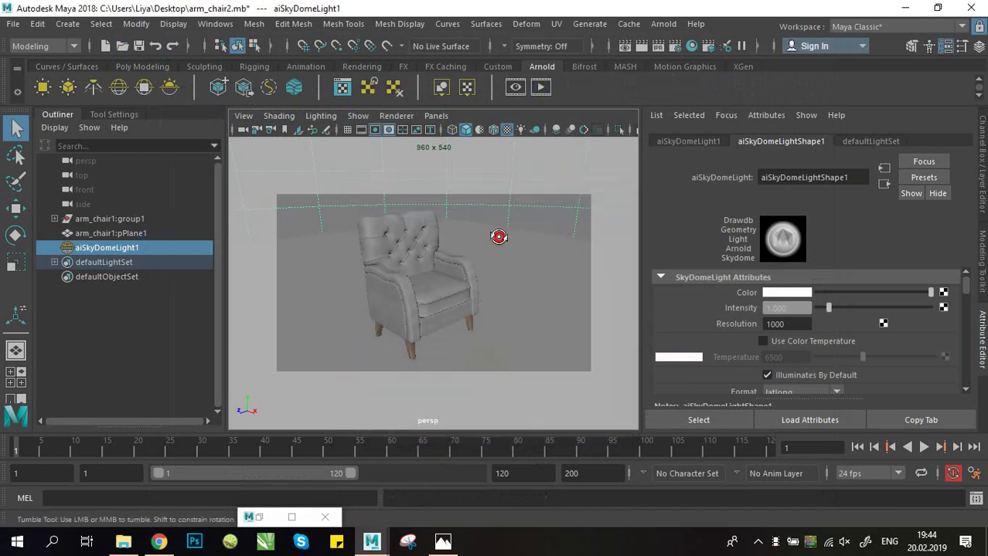
- Move the perspective view away from the armchair, restore the view1 bookmark and save the scene
{"action": "left_click_drag", "start_coordinate": [498, 236], "coordinate": [475, 313], "text": "alt"}
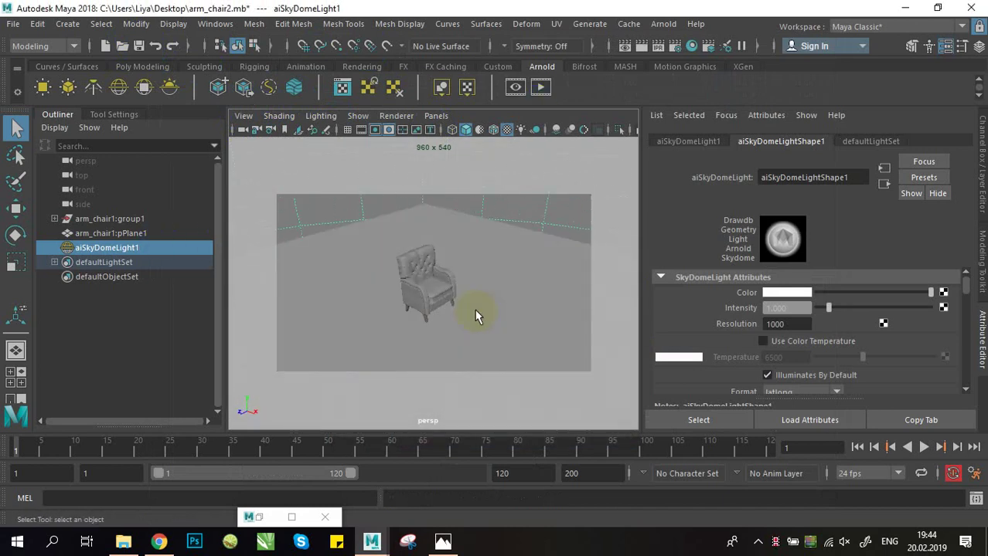
{"action": "left_click", "coordinate": [243, 116]}
{"action": "mouse_move", "coordinate": [367, 374]}
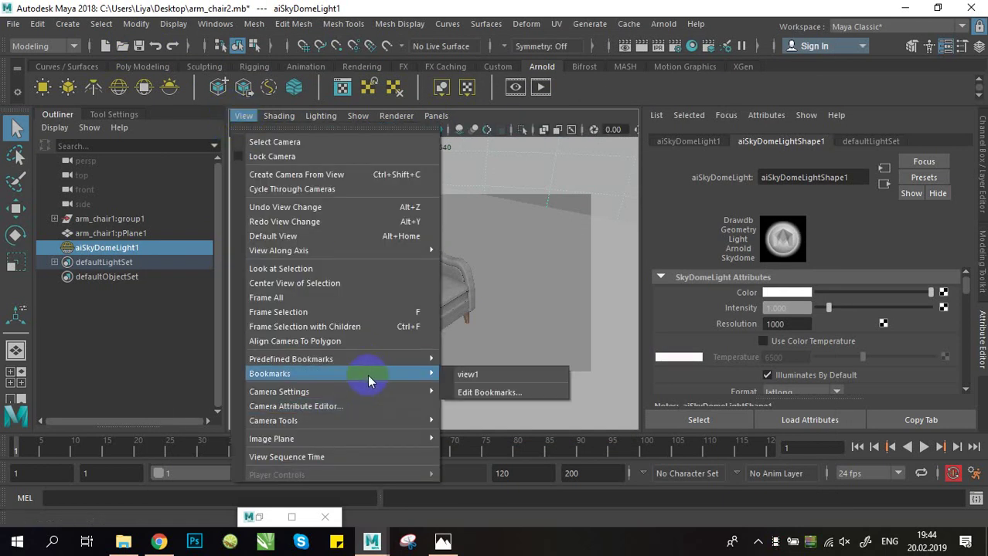
{"action": "left_click", "coordinate": [470, 376]}
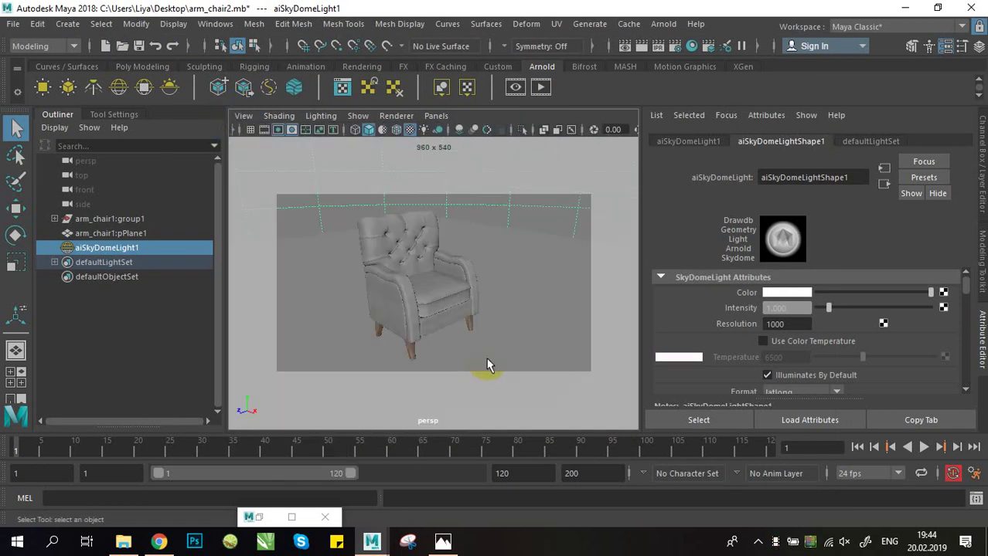
{"action": "left_click", "coordinate": [535, 300]}
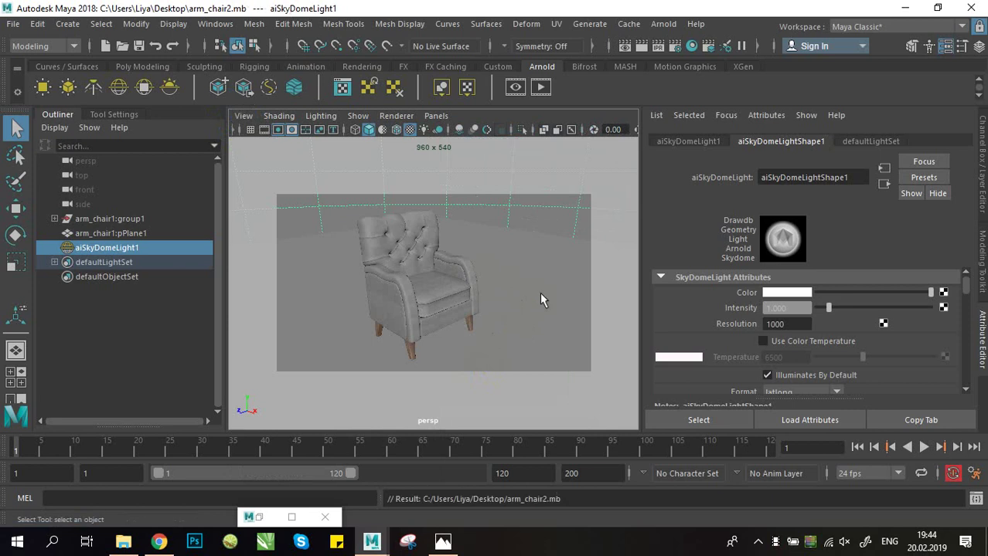
{"action": "left_click", "coordinate": [578, 237]}
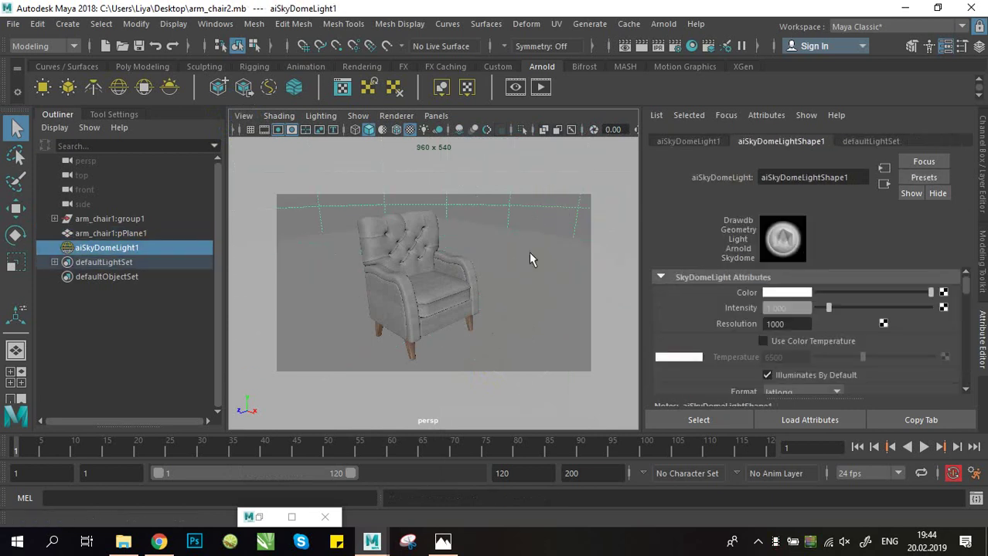
- Close the minimized Hypershade window and display the kept armchair render in the Render View
{"action": "left_click", "coordinate": [291, 517]}
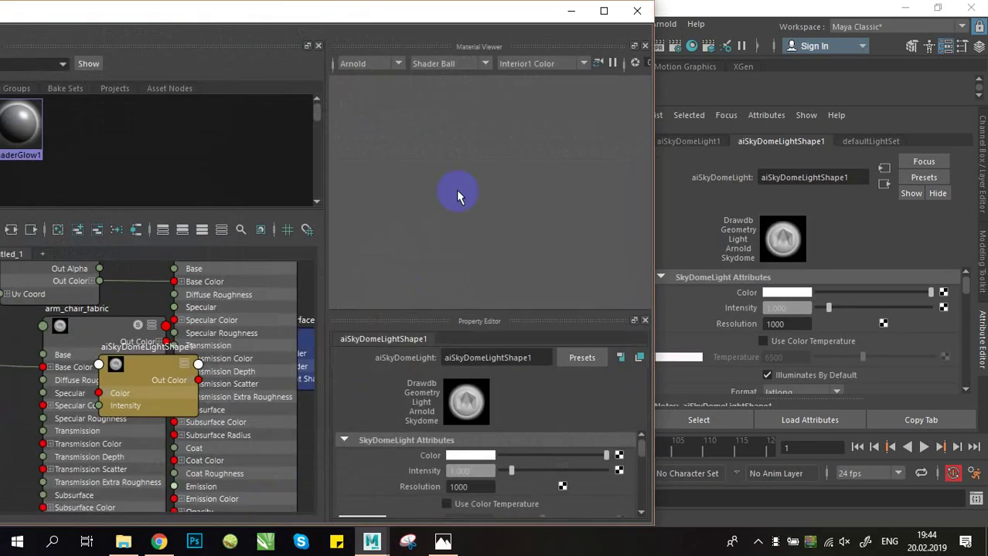
{"action": "left_click", "coordinate": [637, 10]}
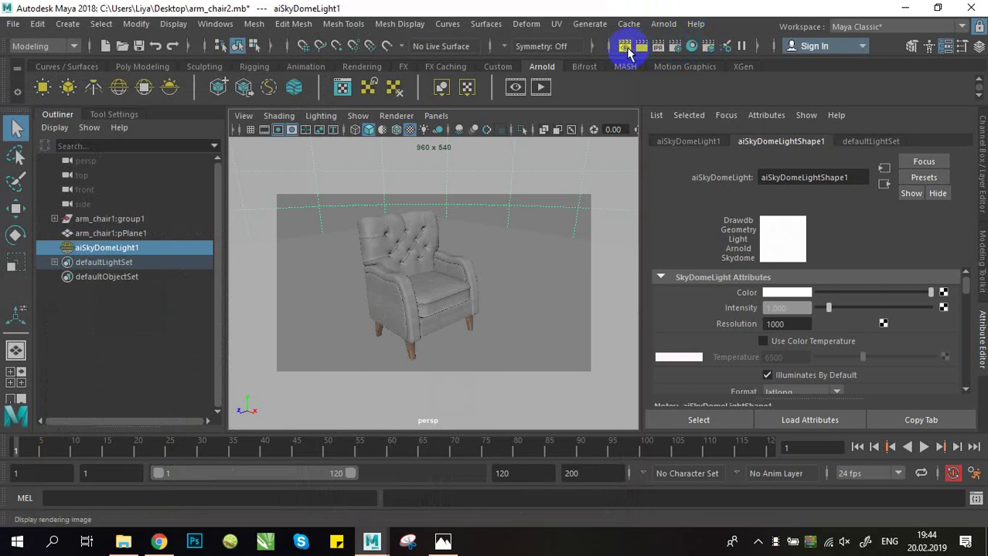
{"action": "left_click", "coordinate": [626, 48]}
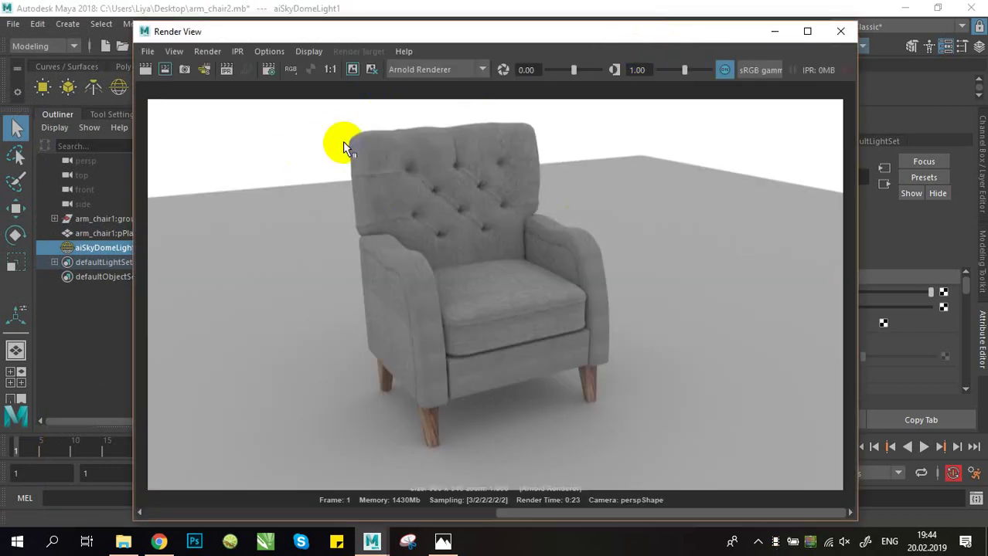
{"action": "right_click_drag", "start_coordinate": [465, 171], "coordinate": [577, 114]}
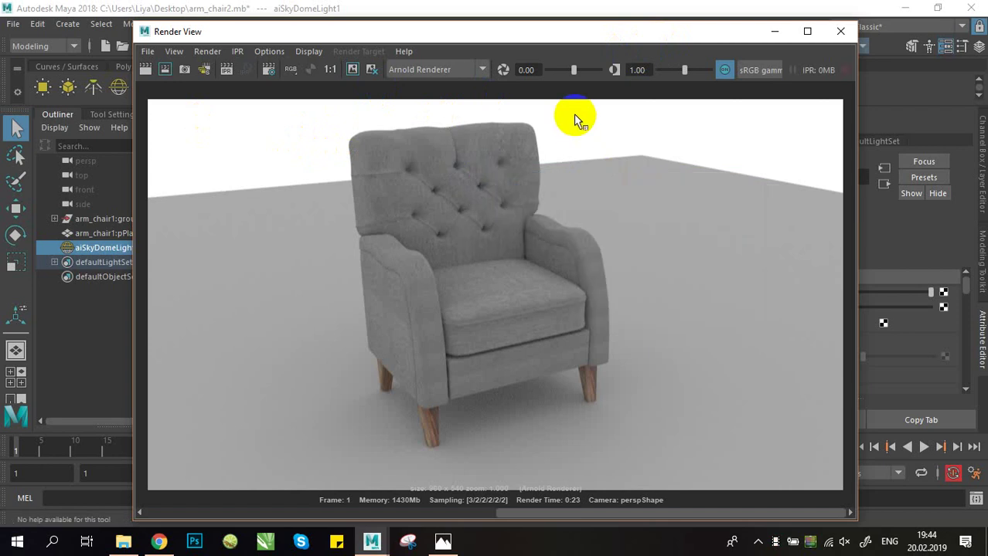
{"action": "right_click_drag", "start_coordinate": [584, 154], "coordinate": [252, 66]}
- Save the displayed armchair render to the Desktop as a JPEG named render1, close the Render View and save the scene
{"action": "left_click", "coordinate": [149, 51]}
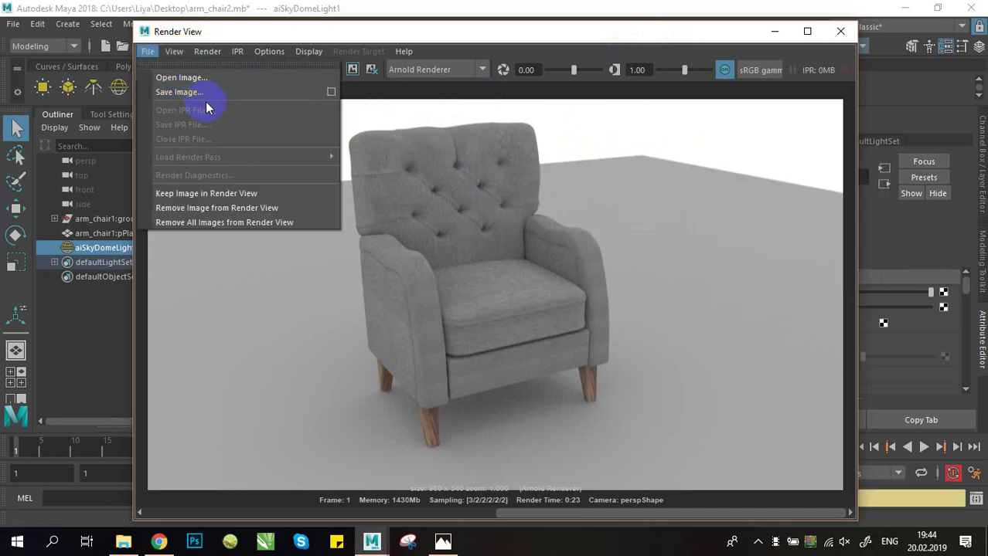
{"action": "left_click", "coordinate": [202, 94]}
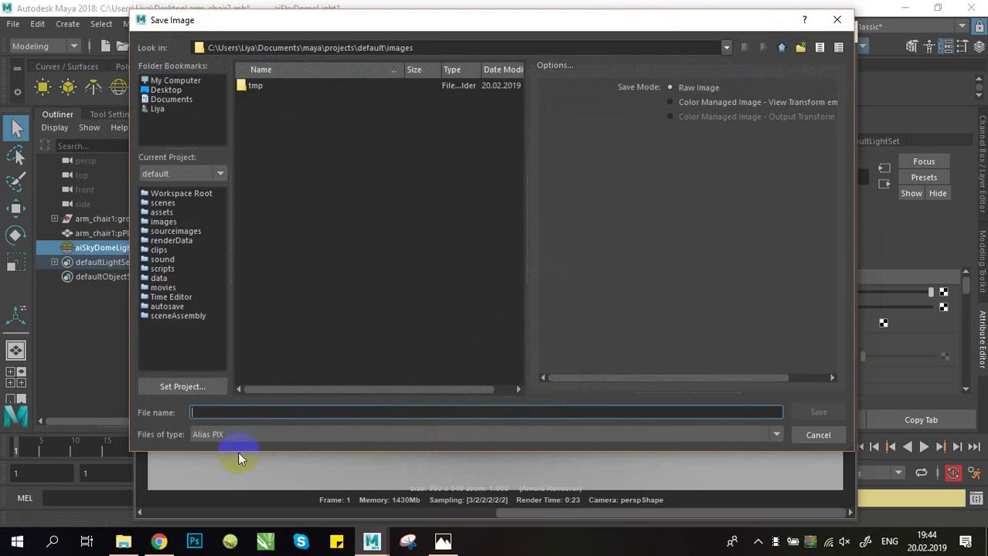
{"action": "left_click", "coordinate": [227, 435]}
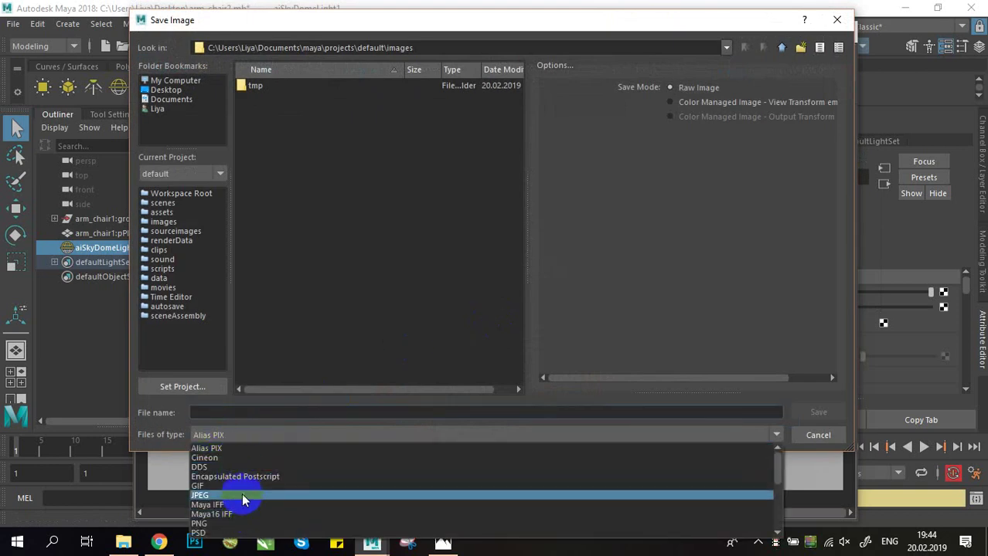
{"action": "left_click", "coordinate": [242, 495]}
{"action": "left_click", "coordinate": [165, 90]}
{"action": "left_click", "coordinate": [261, 411]}
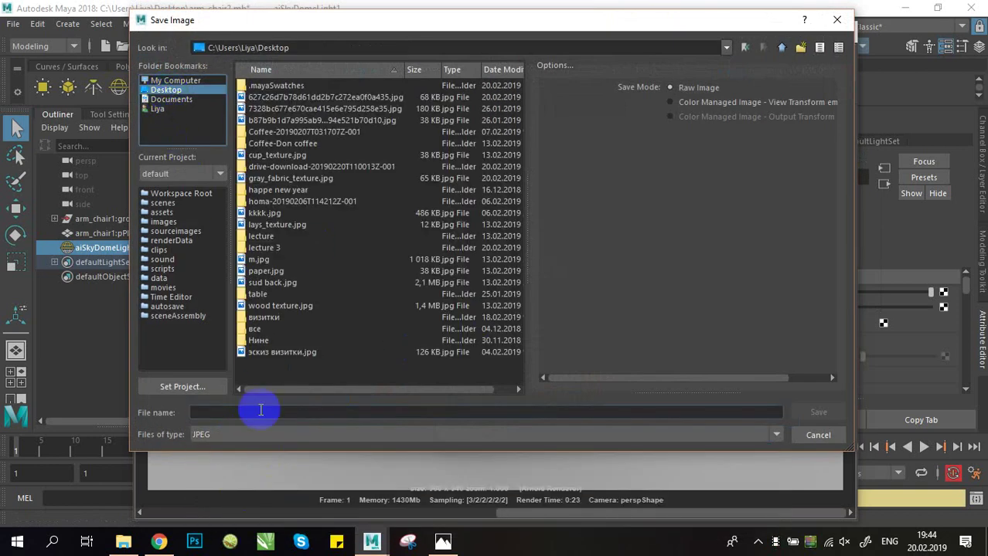
{"action": "type", "text": "render1"}
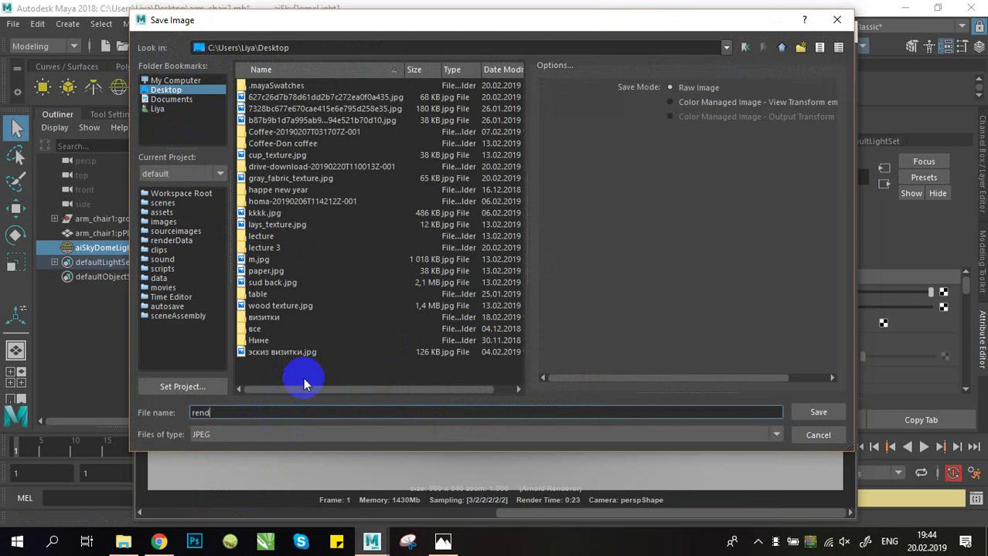
{"action": "key", "text": "Return"}
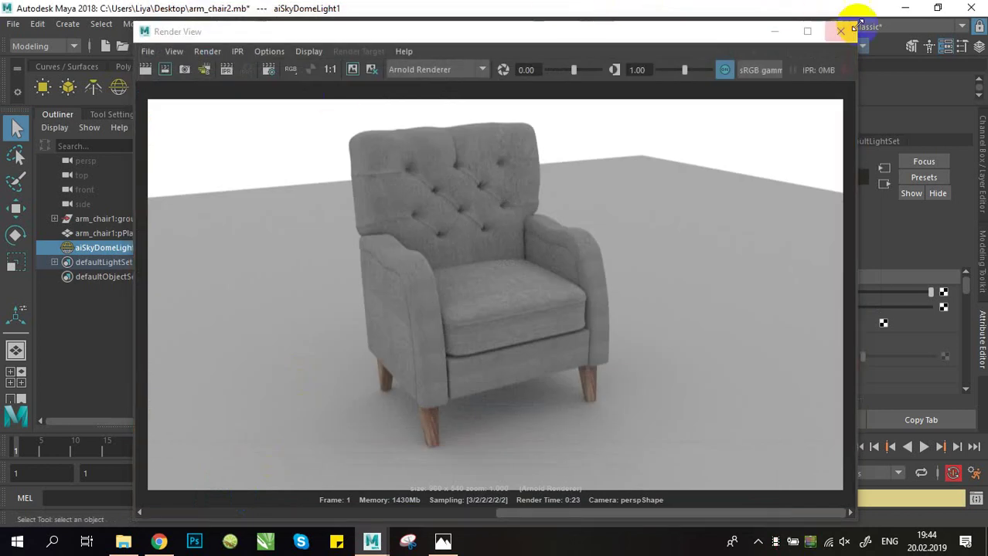
{"action": "left_click", "coordinate": [840, 31]}
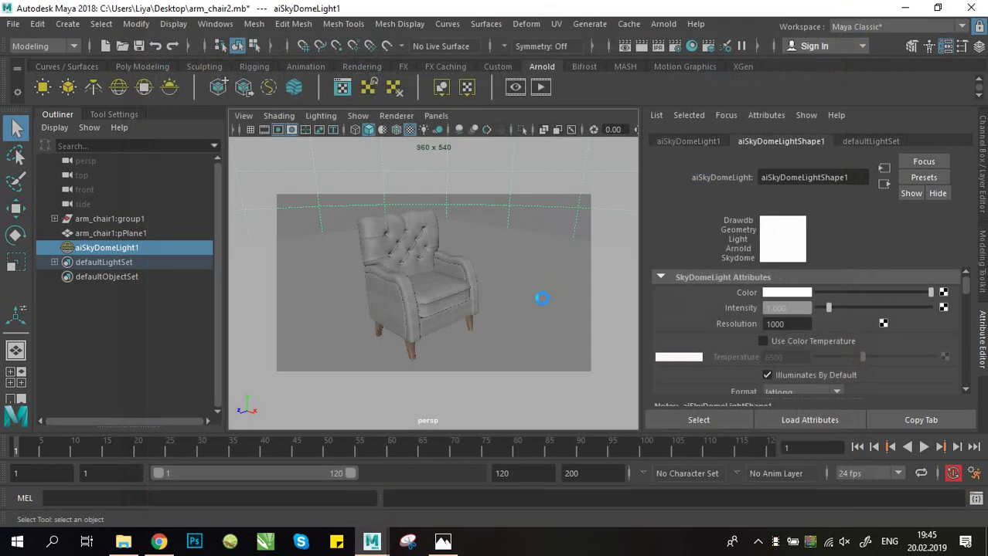
{"action": "key", "text": "ctrl+s"}
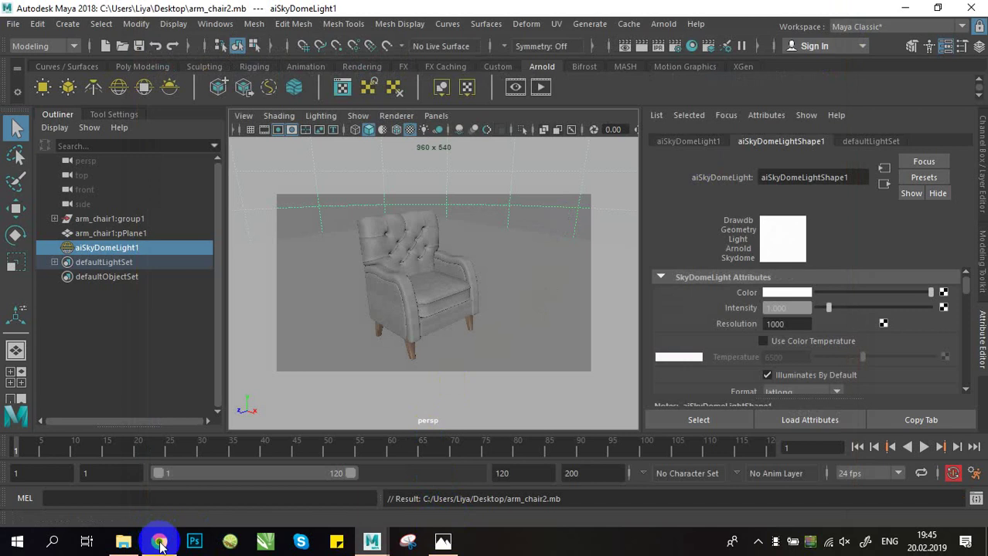